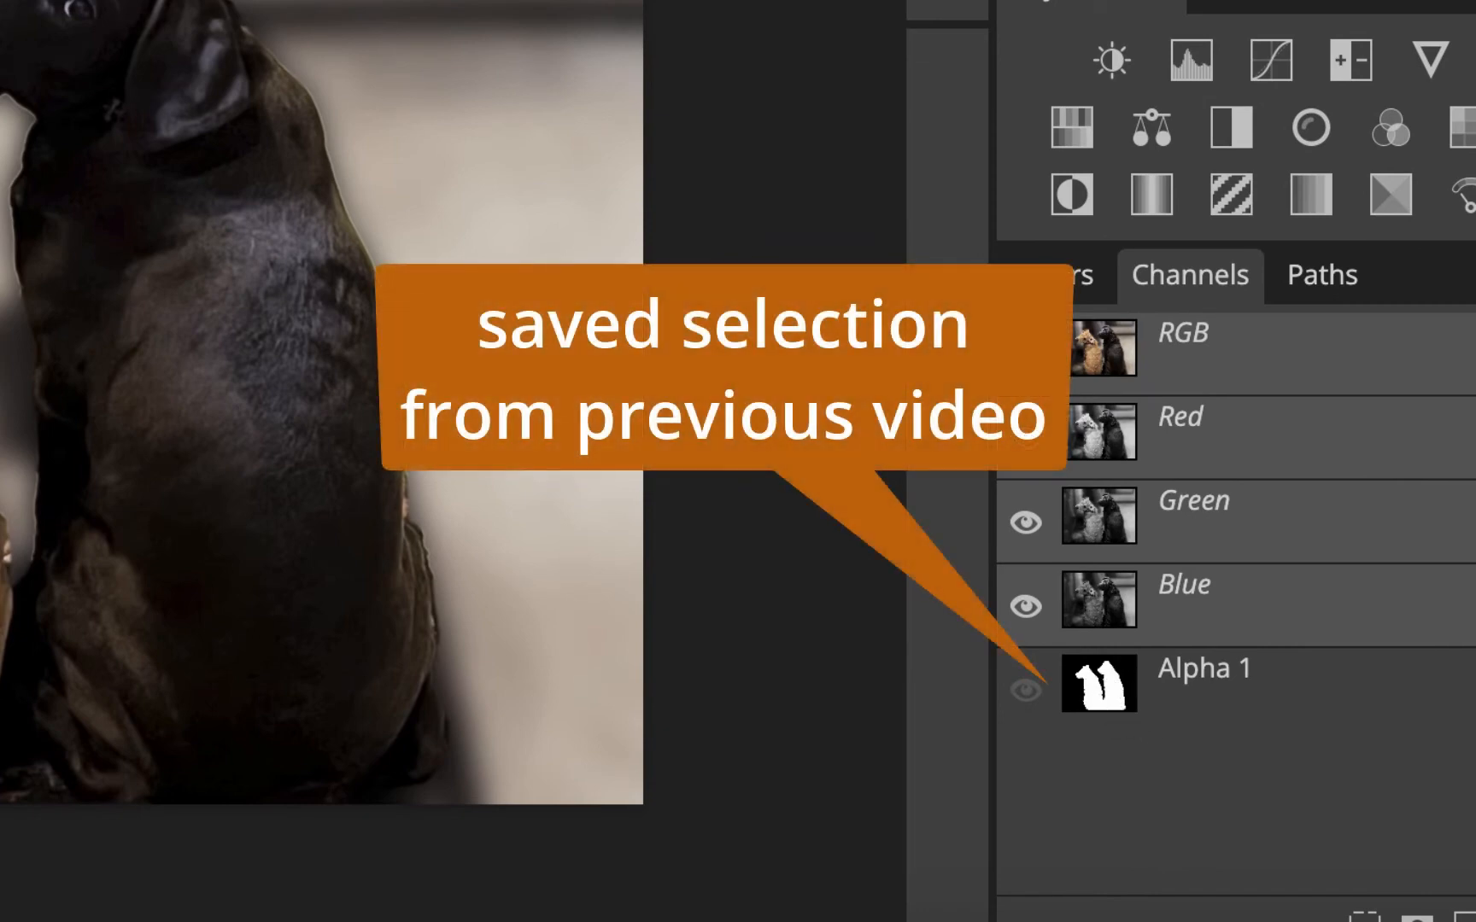
Switch to the dogs-silhoutte.psd document and view Layer 1's mask on its own, returning to the image after.
click(1054, 276)
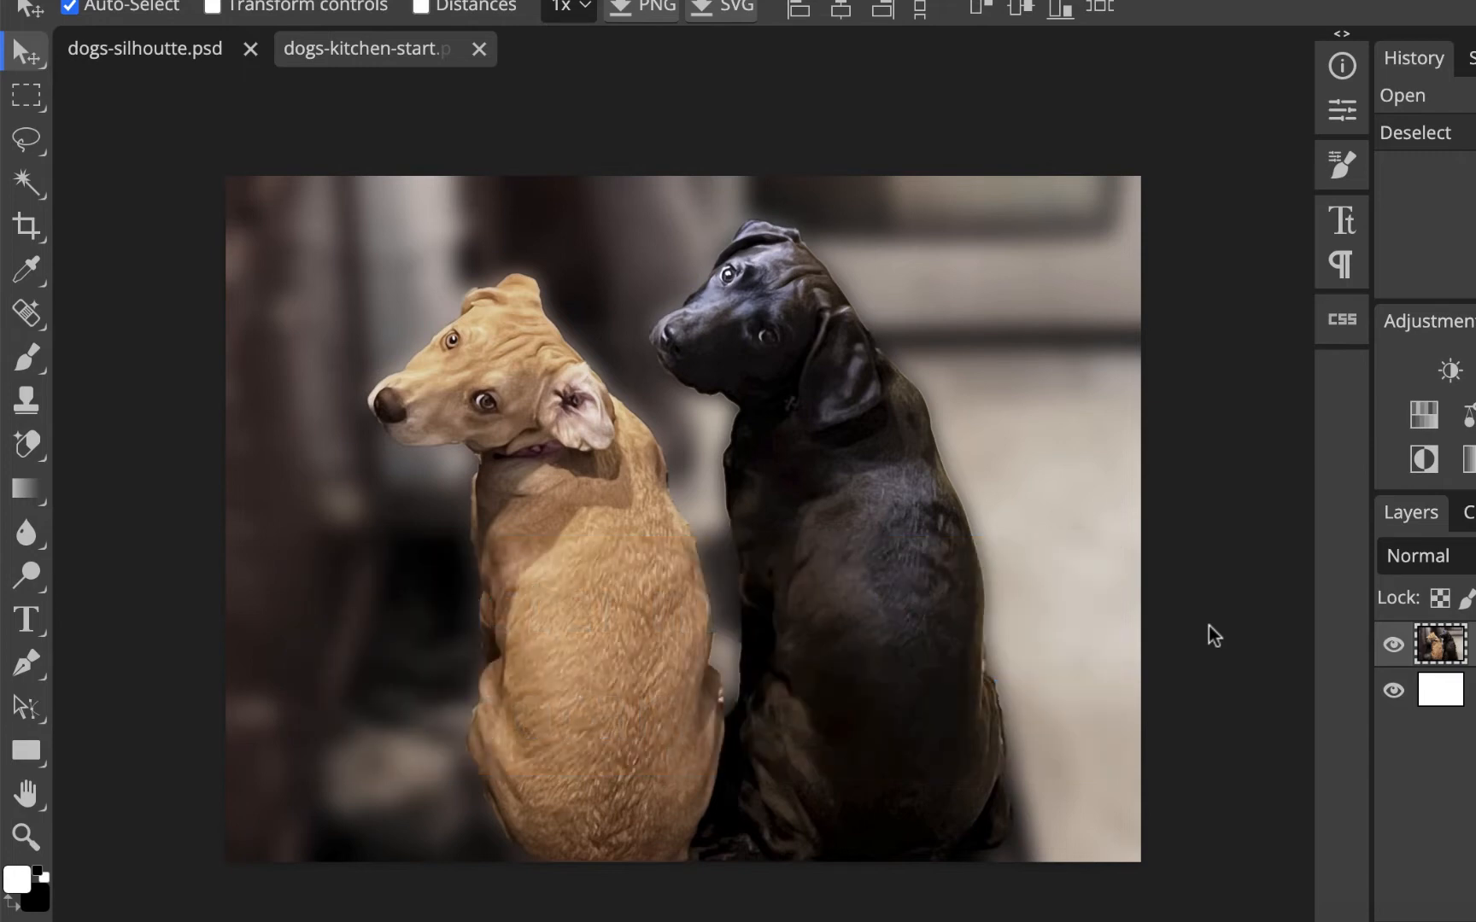
click(145, 60)
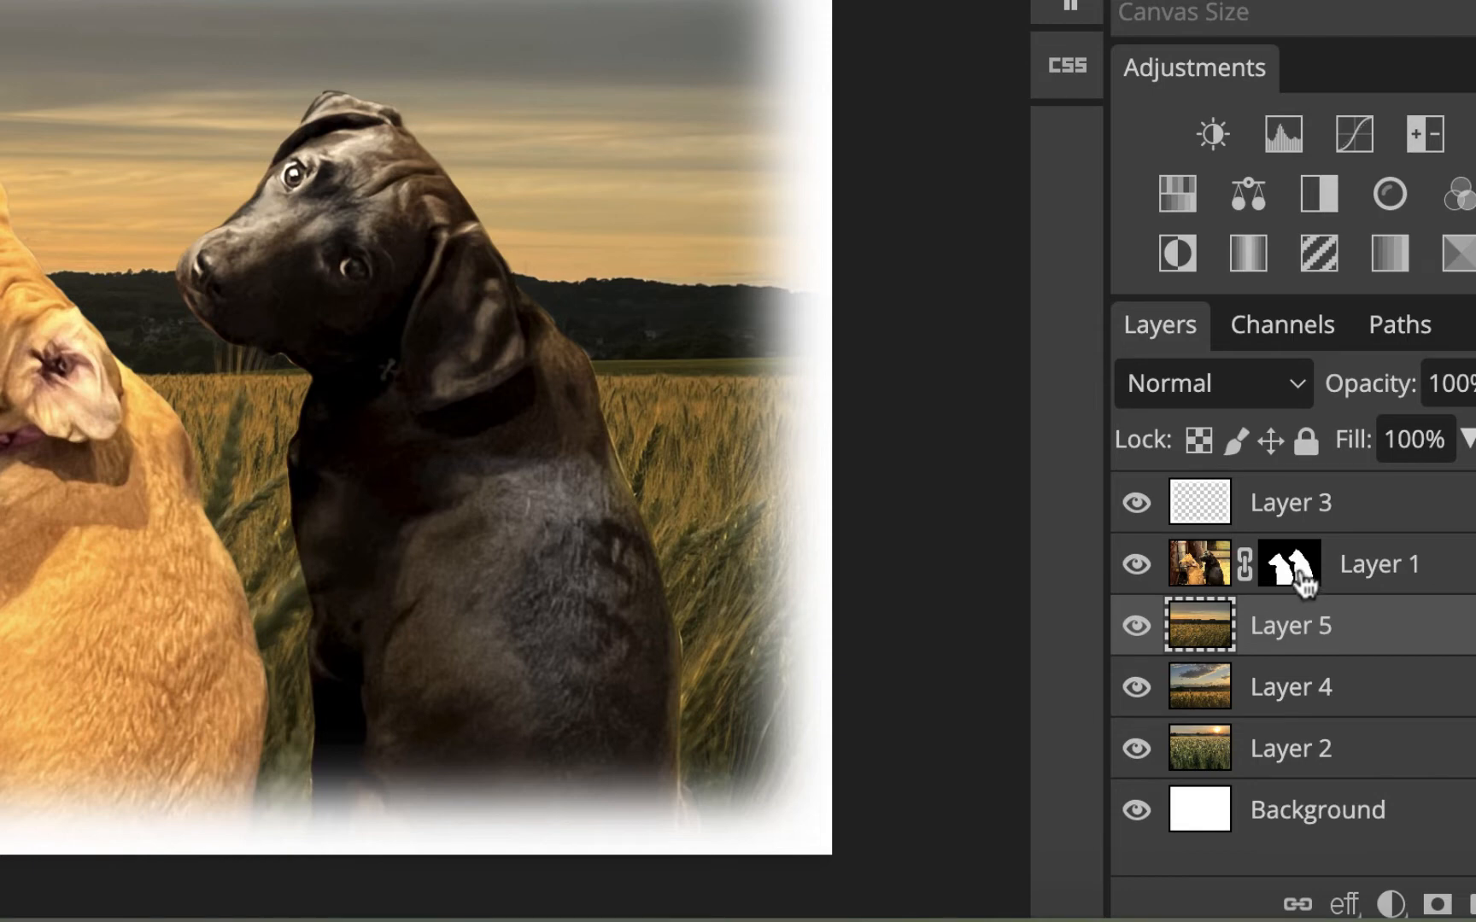
alt+click(1300, 580)
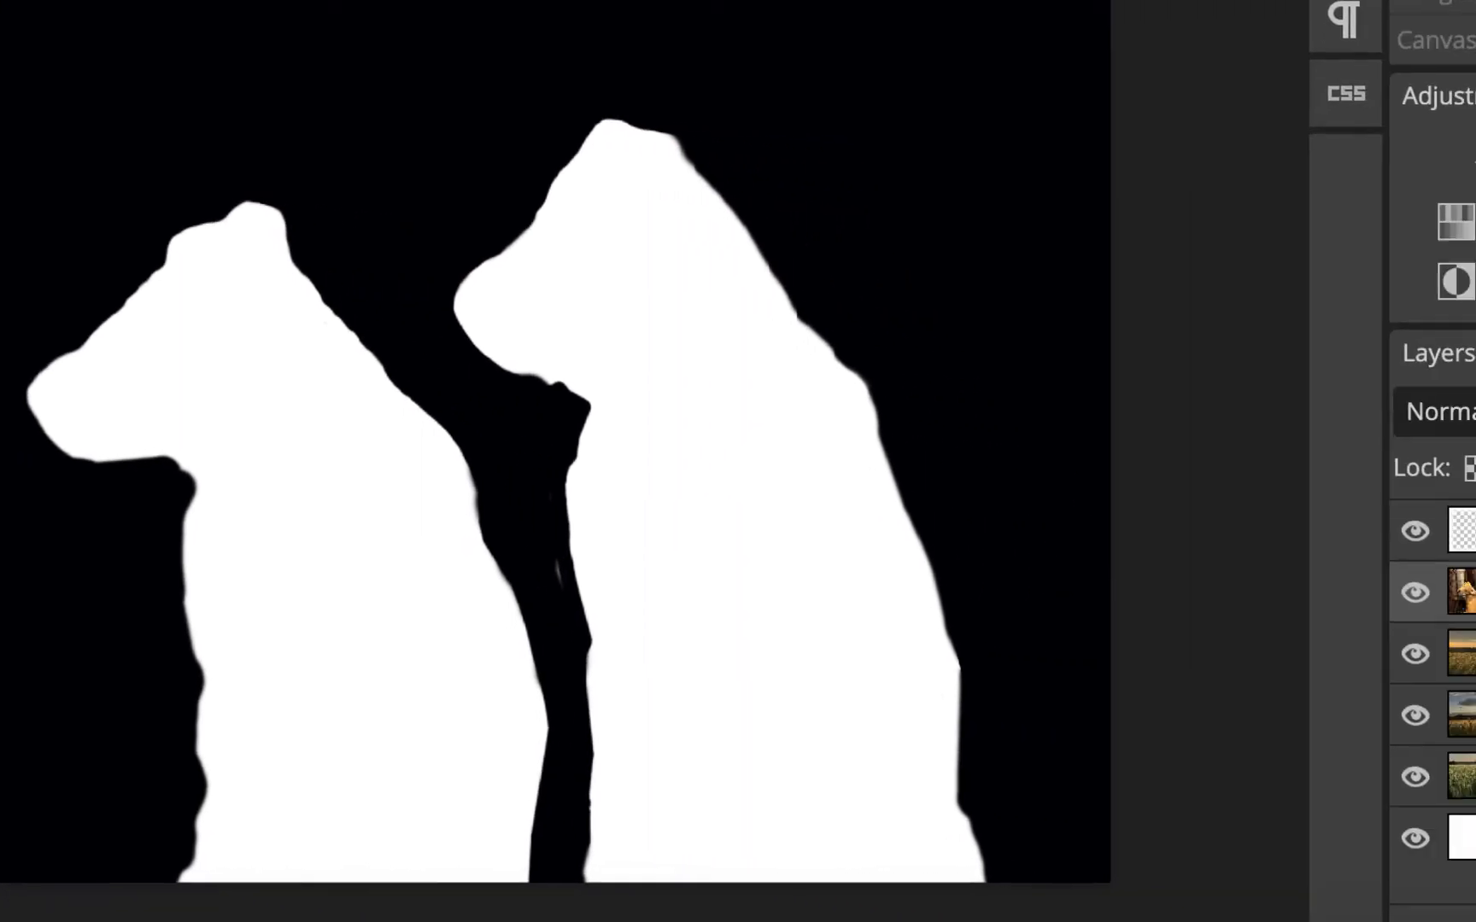
click(1198, 566)
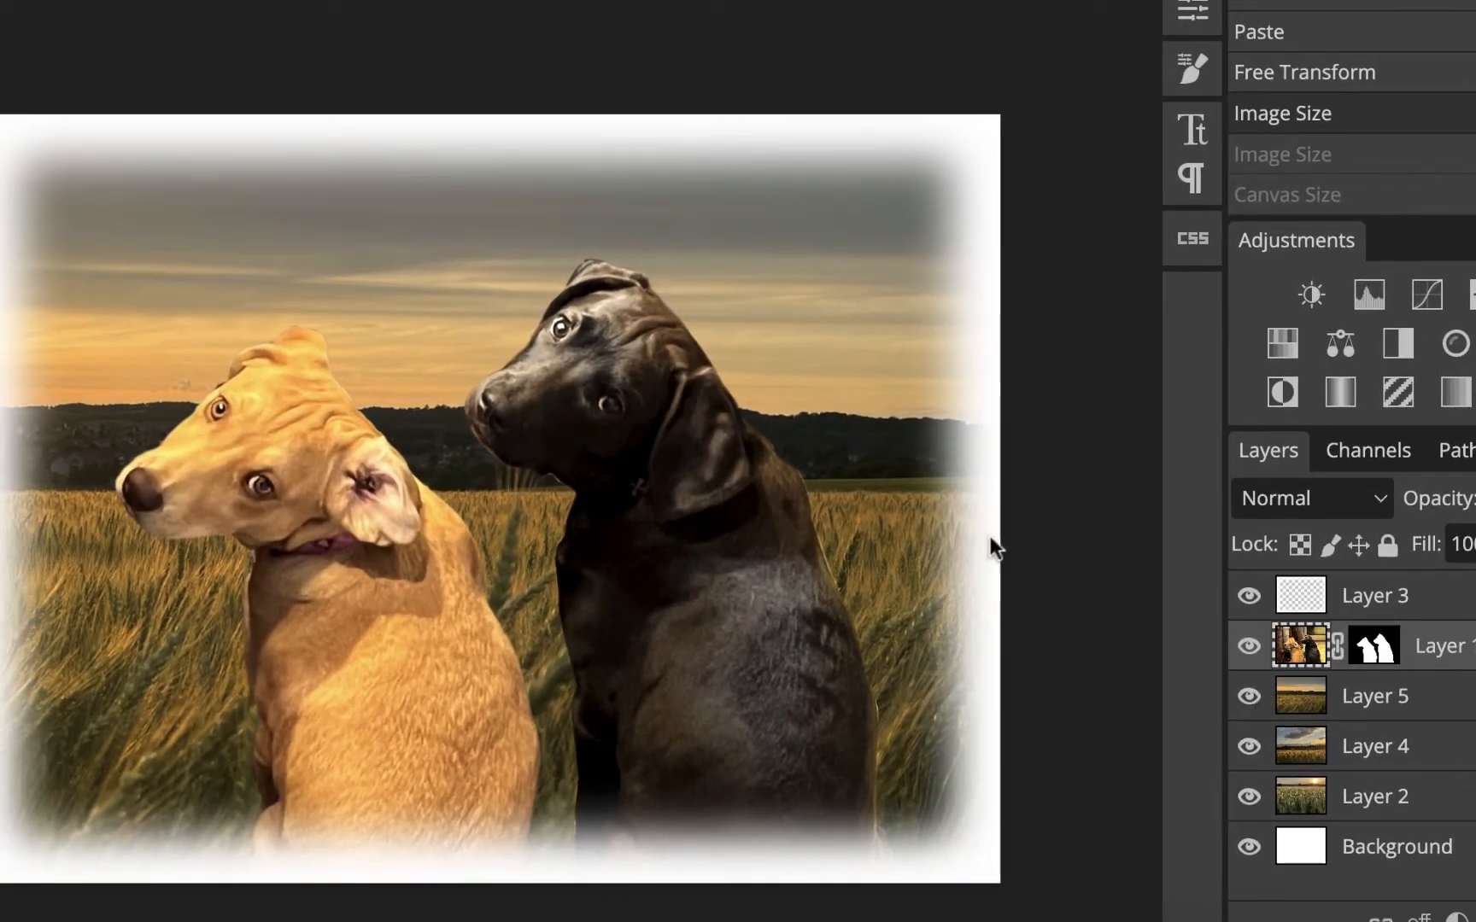
Compare the sunset backgrounds by toggling the visibility of Layer 5 and Layer 4, leaving only Layer 5 hidden.
click(1249, 696)
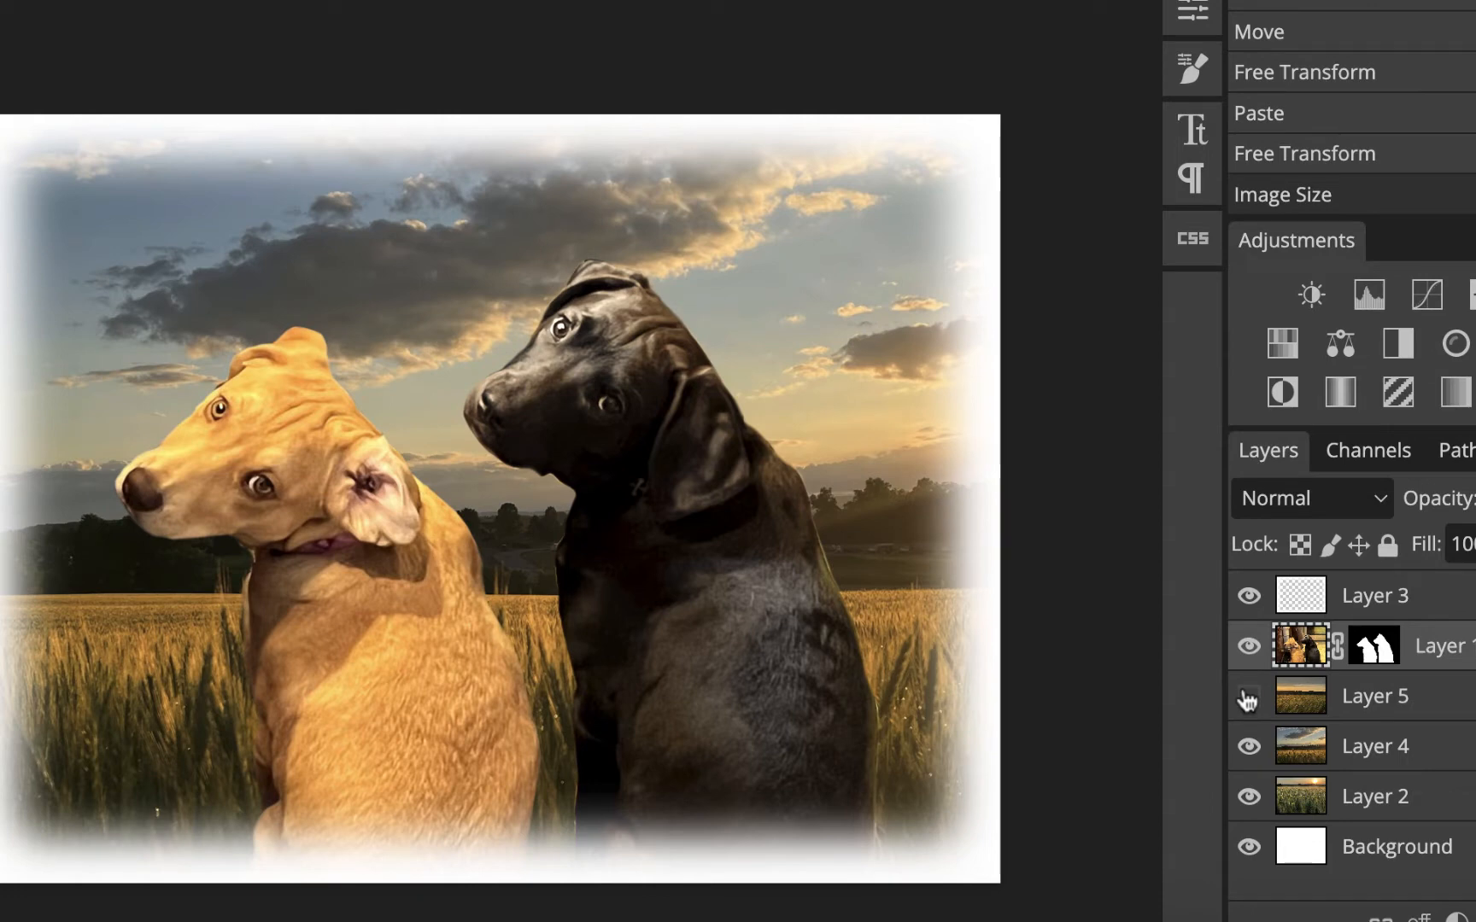
click(1250, 748)
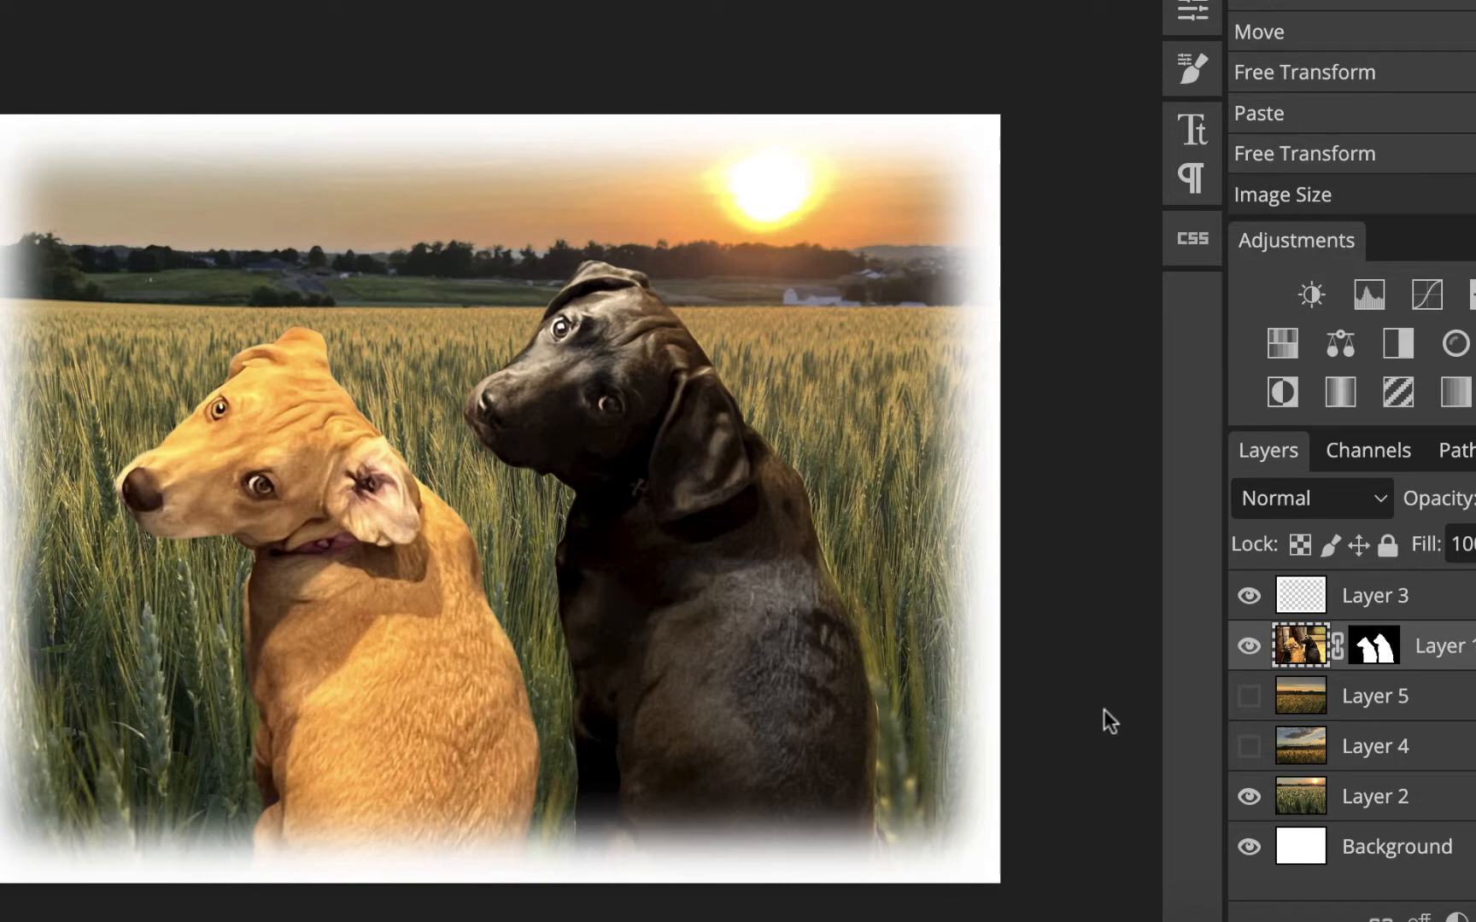
click(1247, 697)
click(1249, 746)
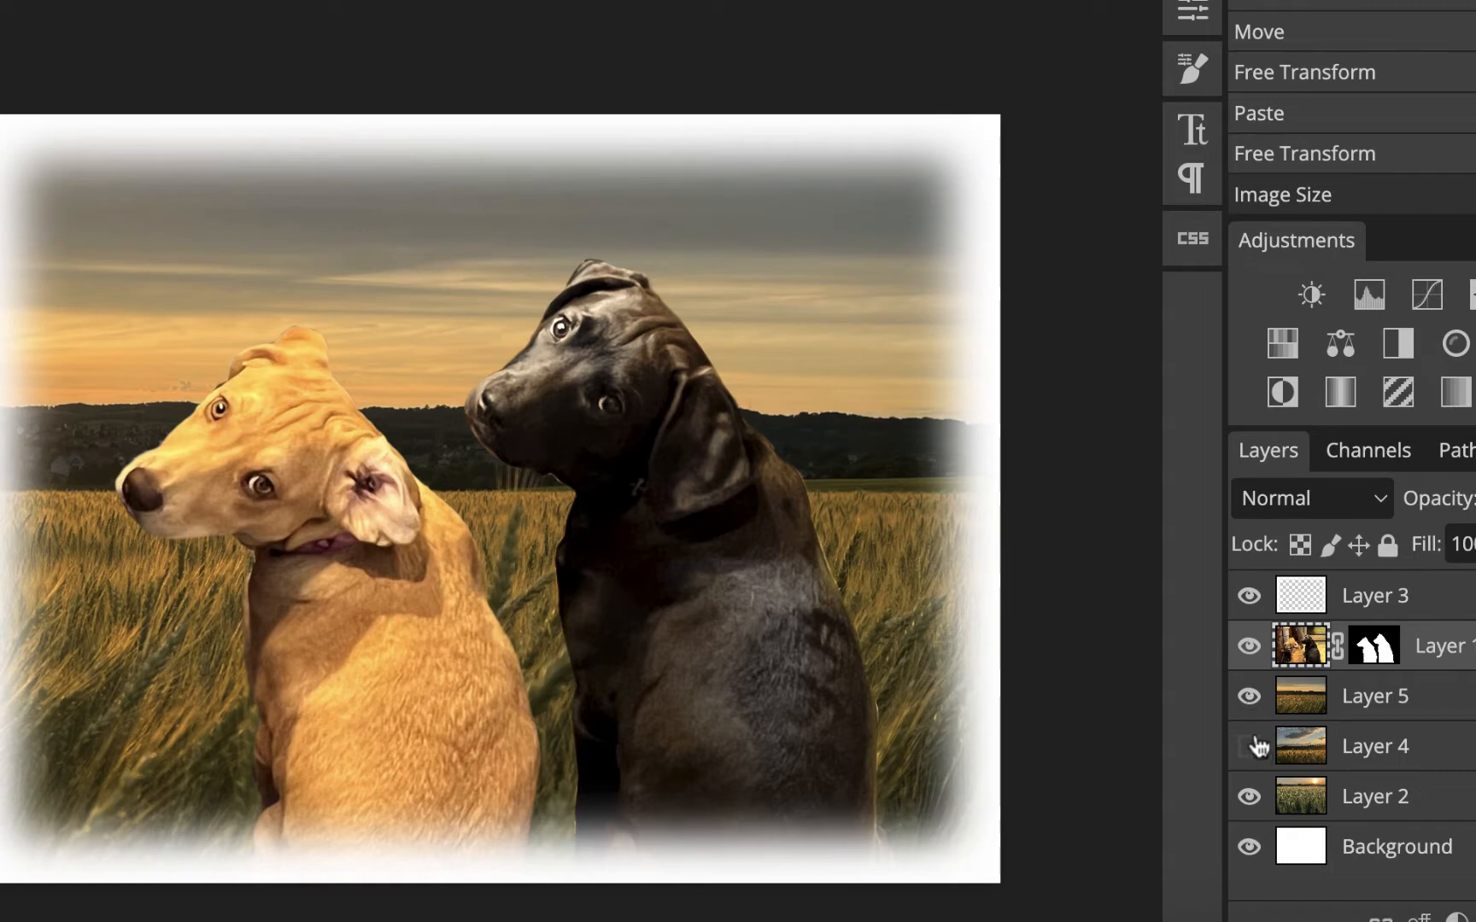
click(1249, 696)
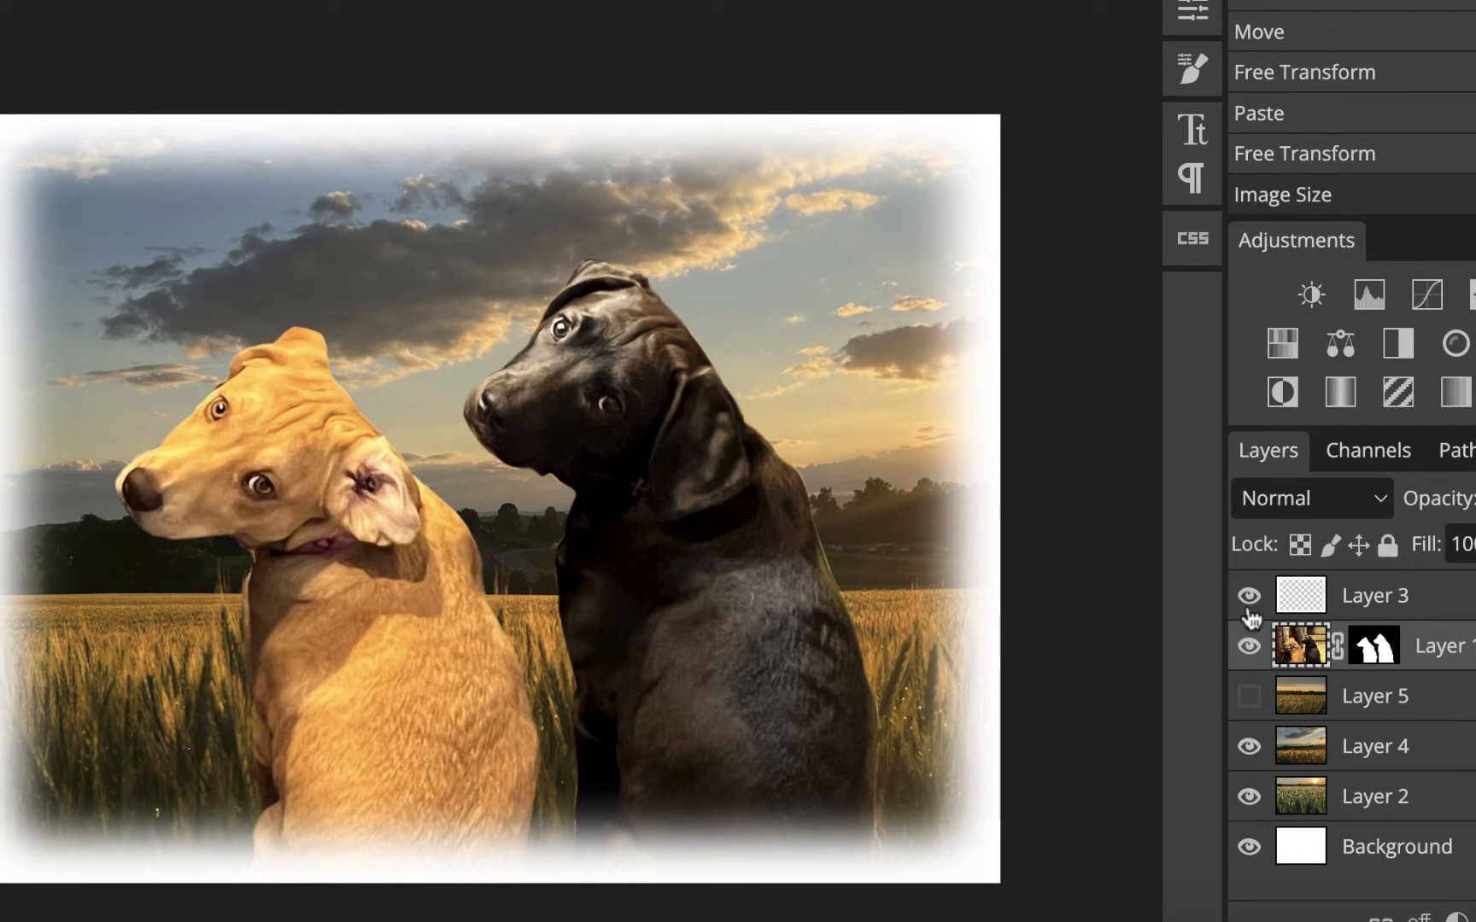
Disable Layer 1's raster mask to view the full kitchen photo, and enable the mask again.
right_click(1371, 653)
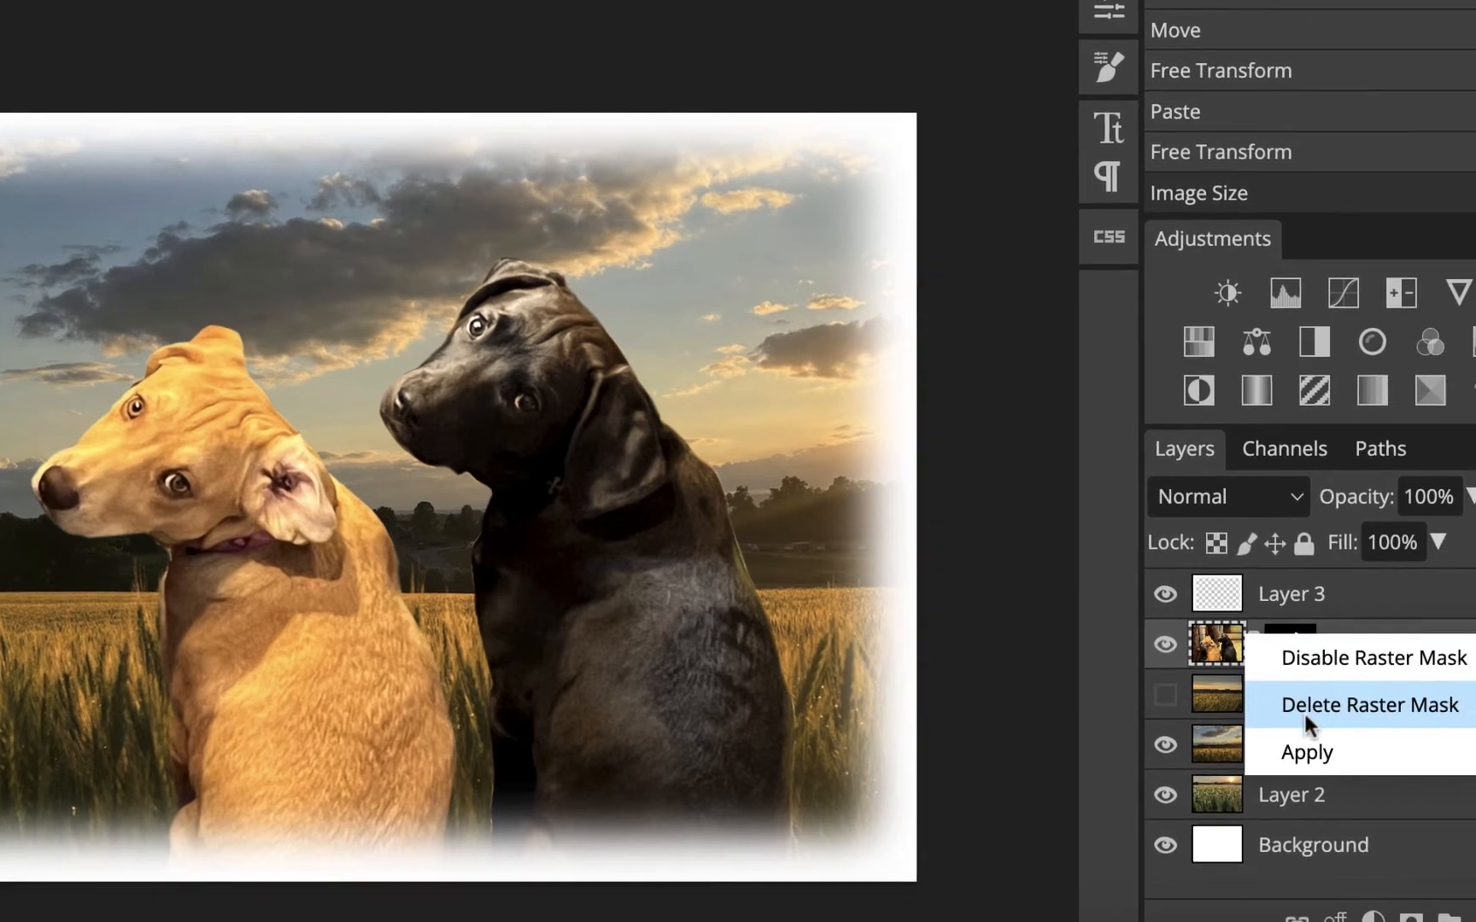
click(1320, 651)
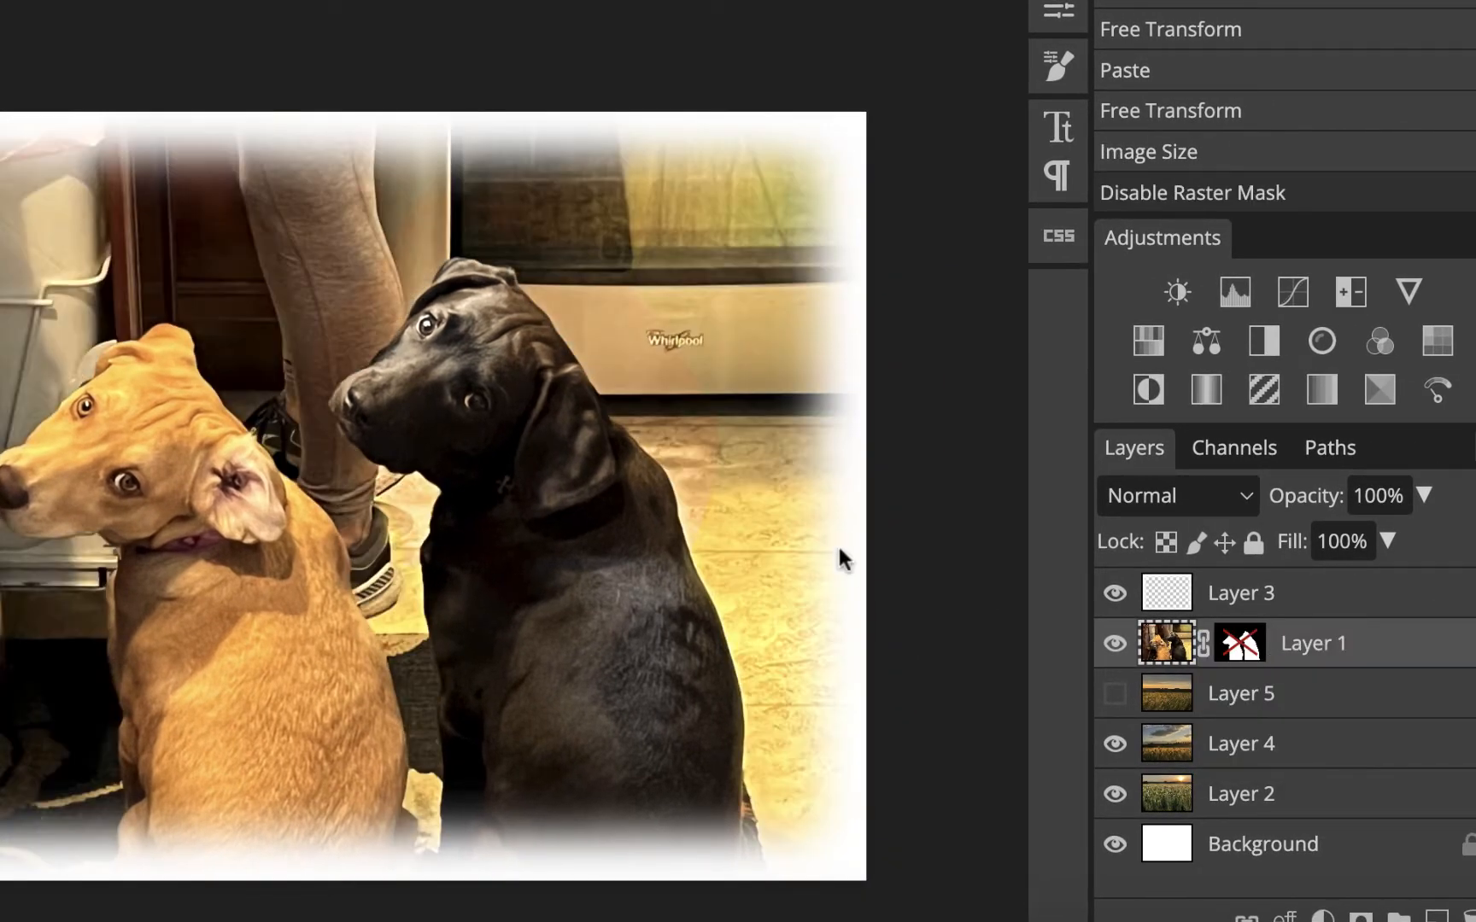
right_click(1243, 651)
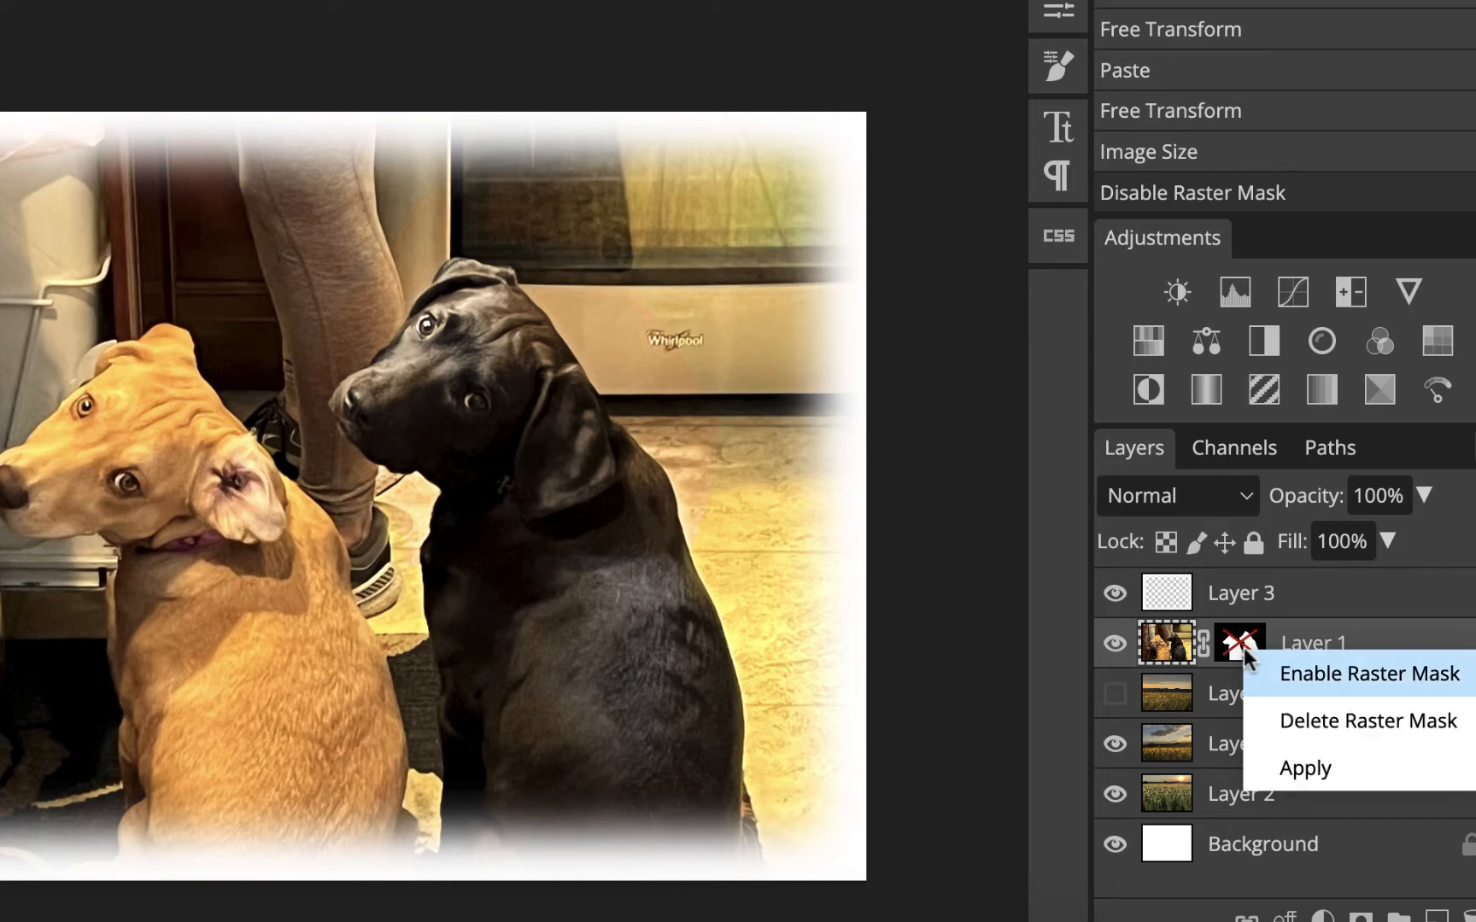
click(1288, 676)
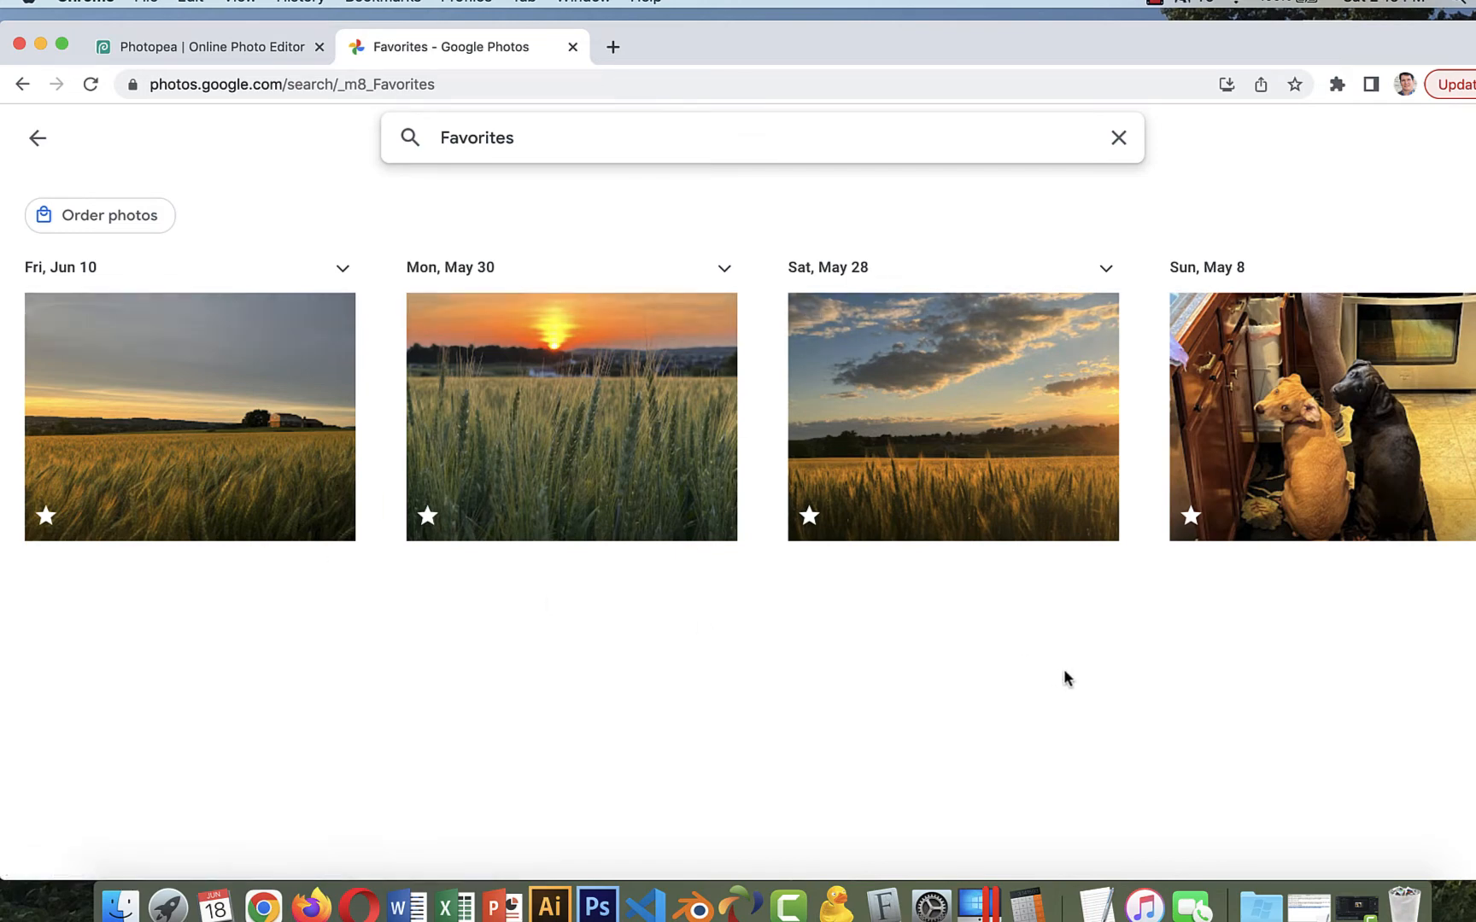
Open the kitchen photo of the two dogs in the Google Photos favorites and copy the image.
click(1329, 432)
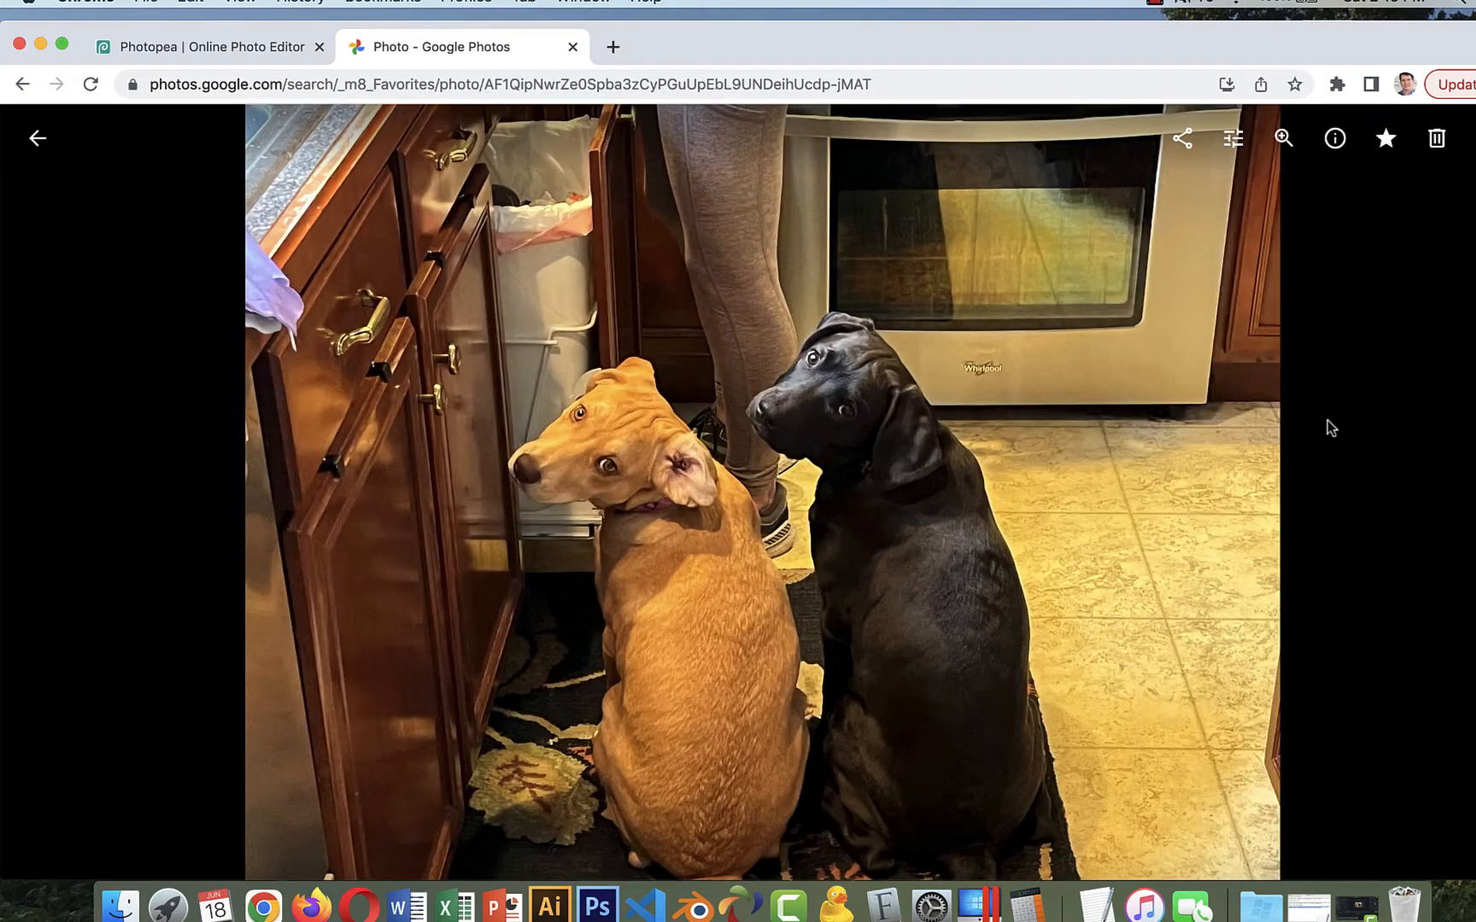
right_click(846, 344)
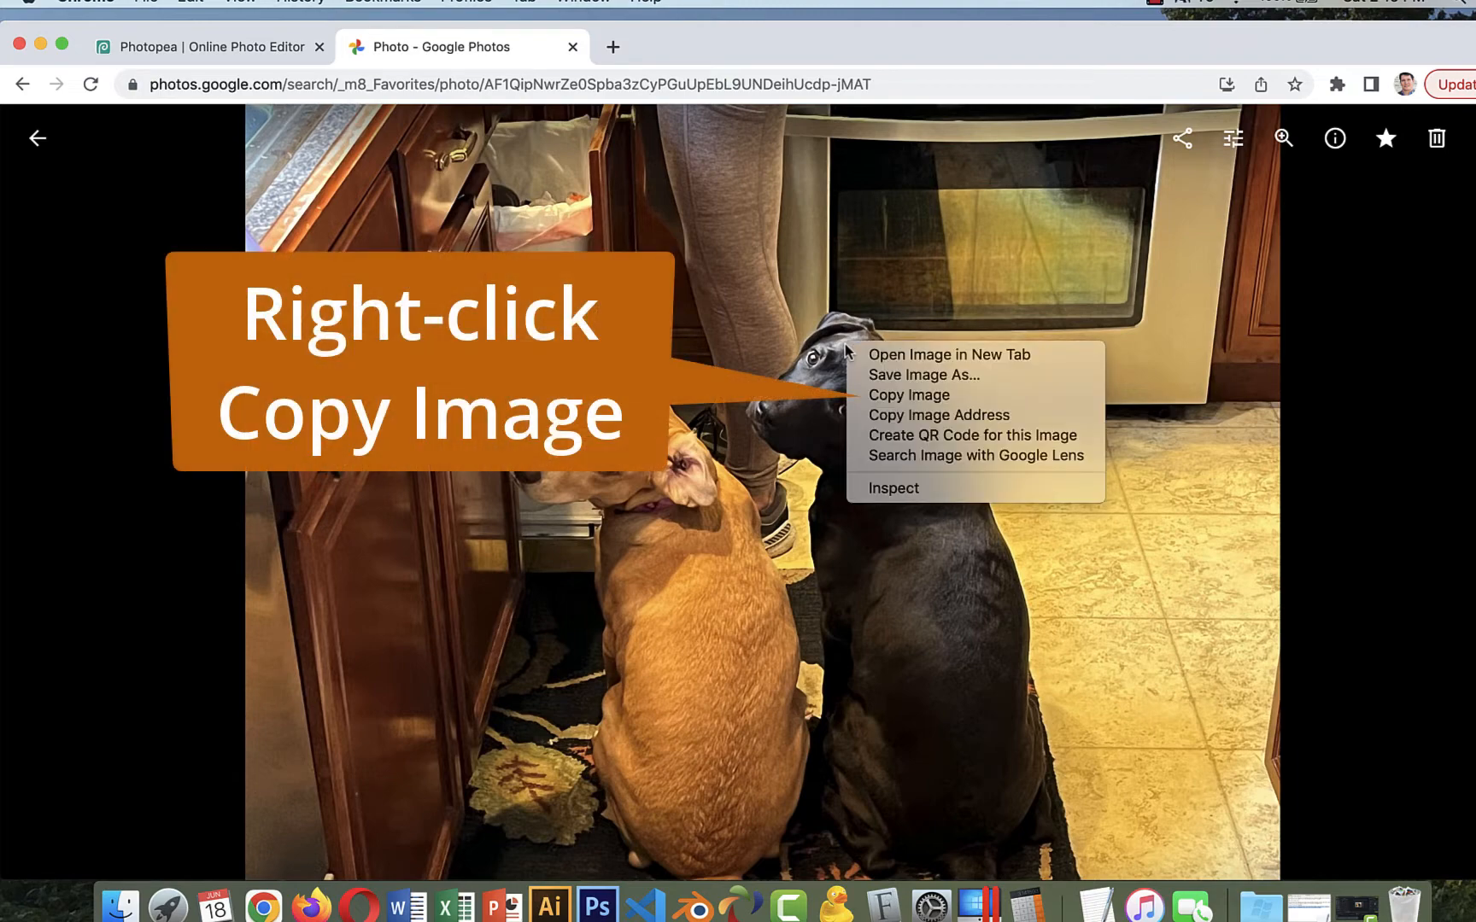
click(909, 395)
Switch to Photopea and create a new 1952 × 1464 pixel project at 72 DPI with a white background.
click(280, 45)
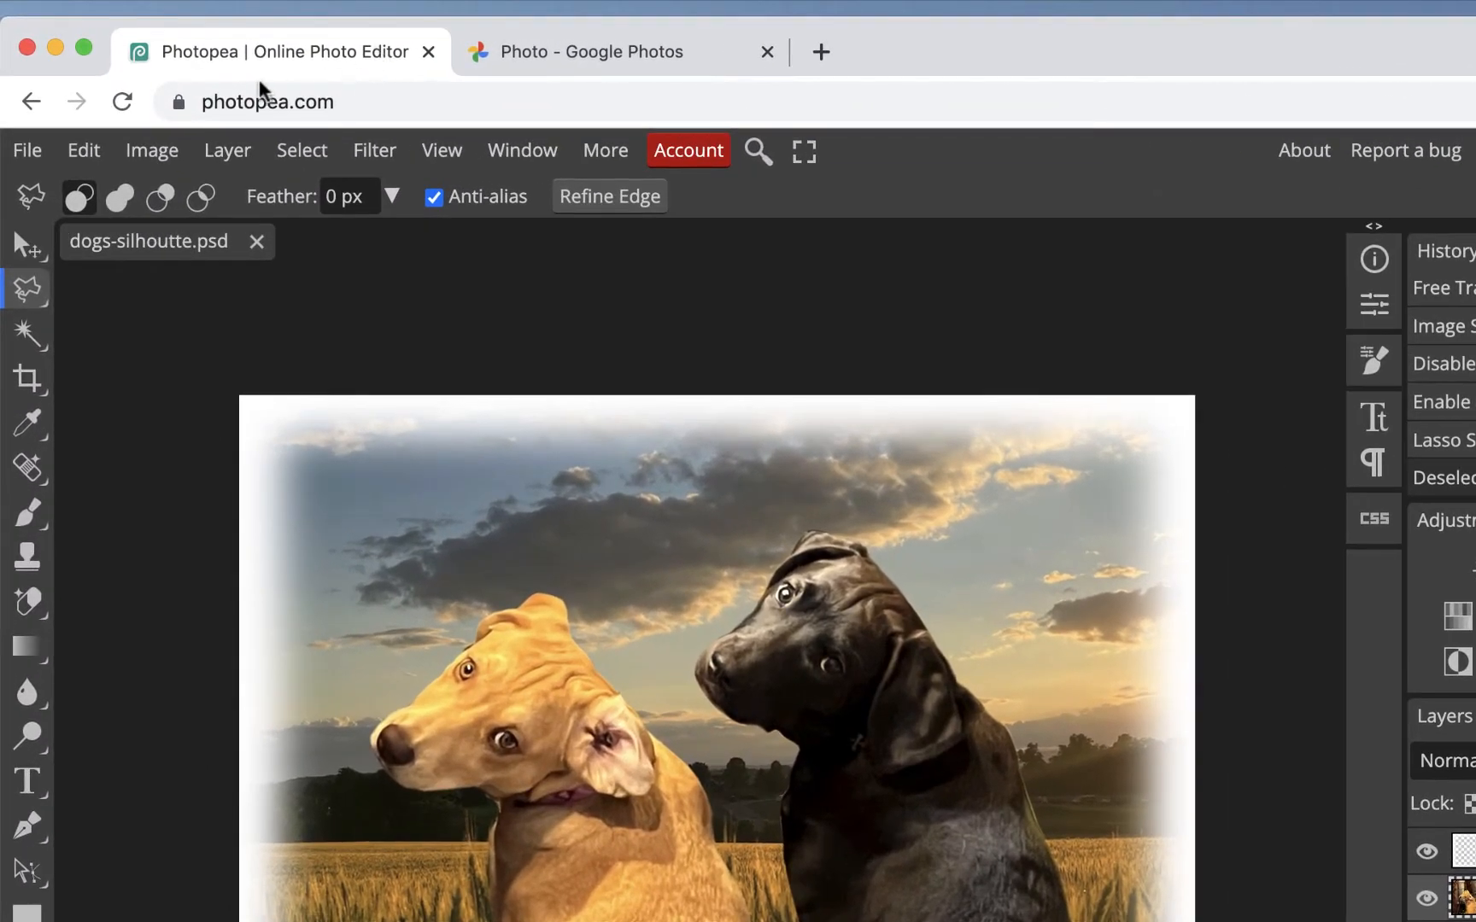
click(29, 152)
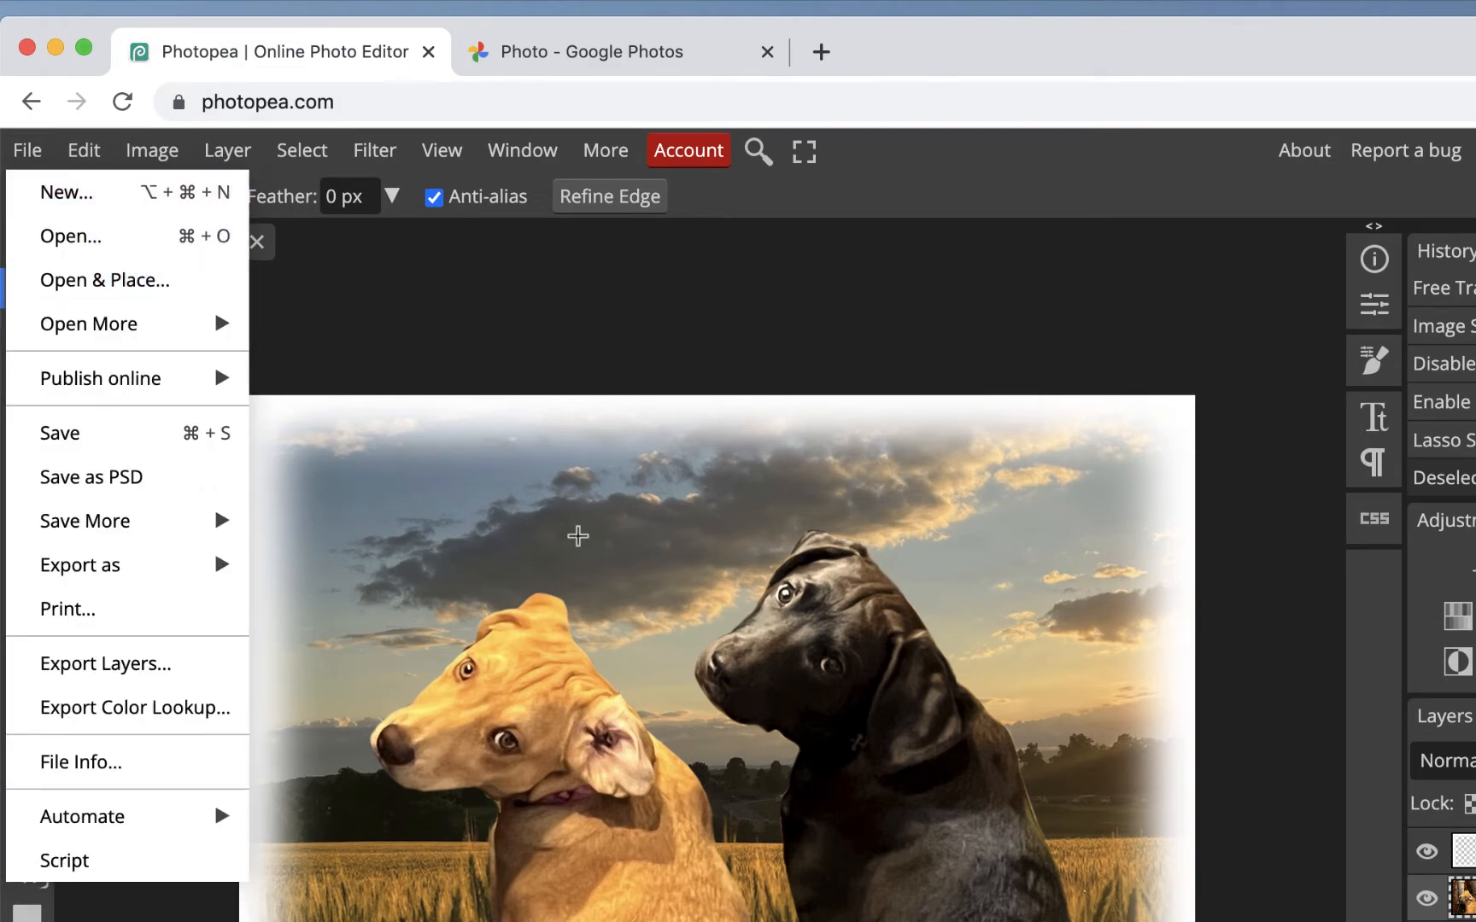
click(167, 207)
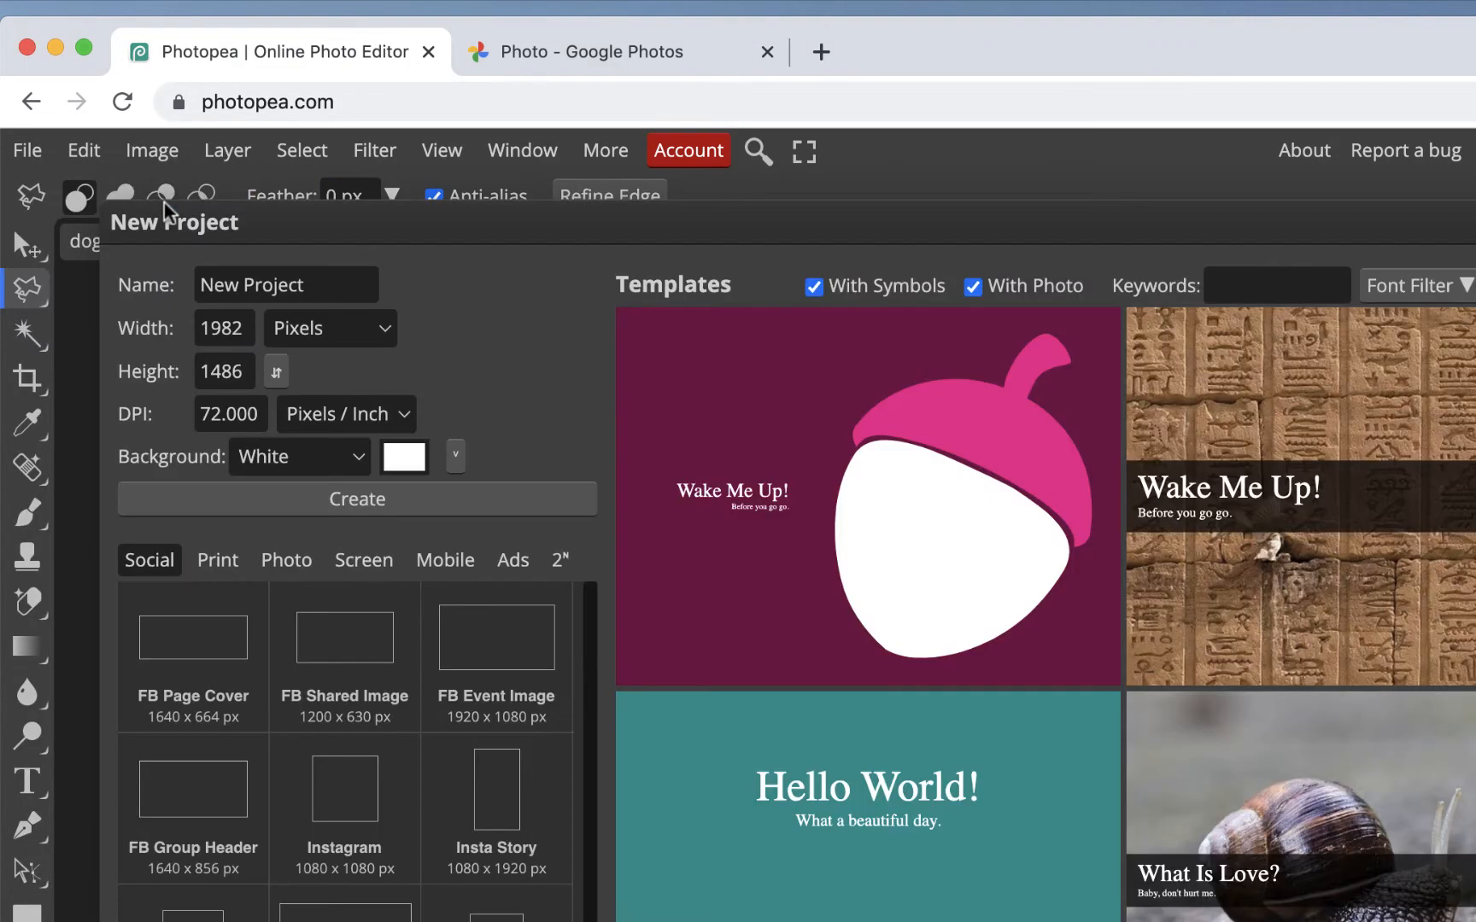
click(225, 362)
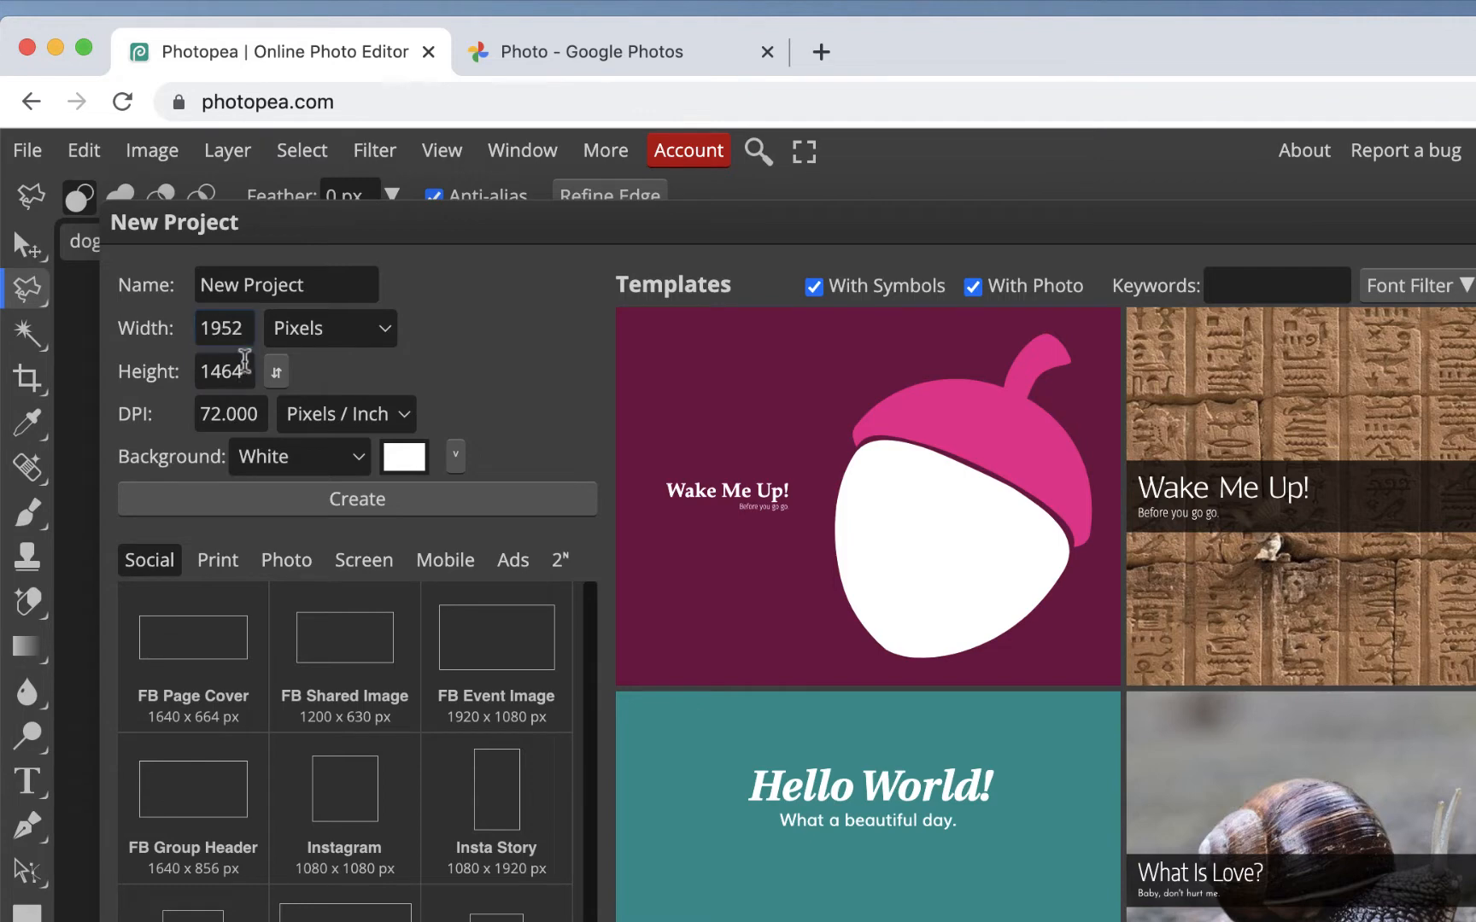
click(374, 502)
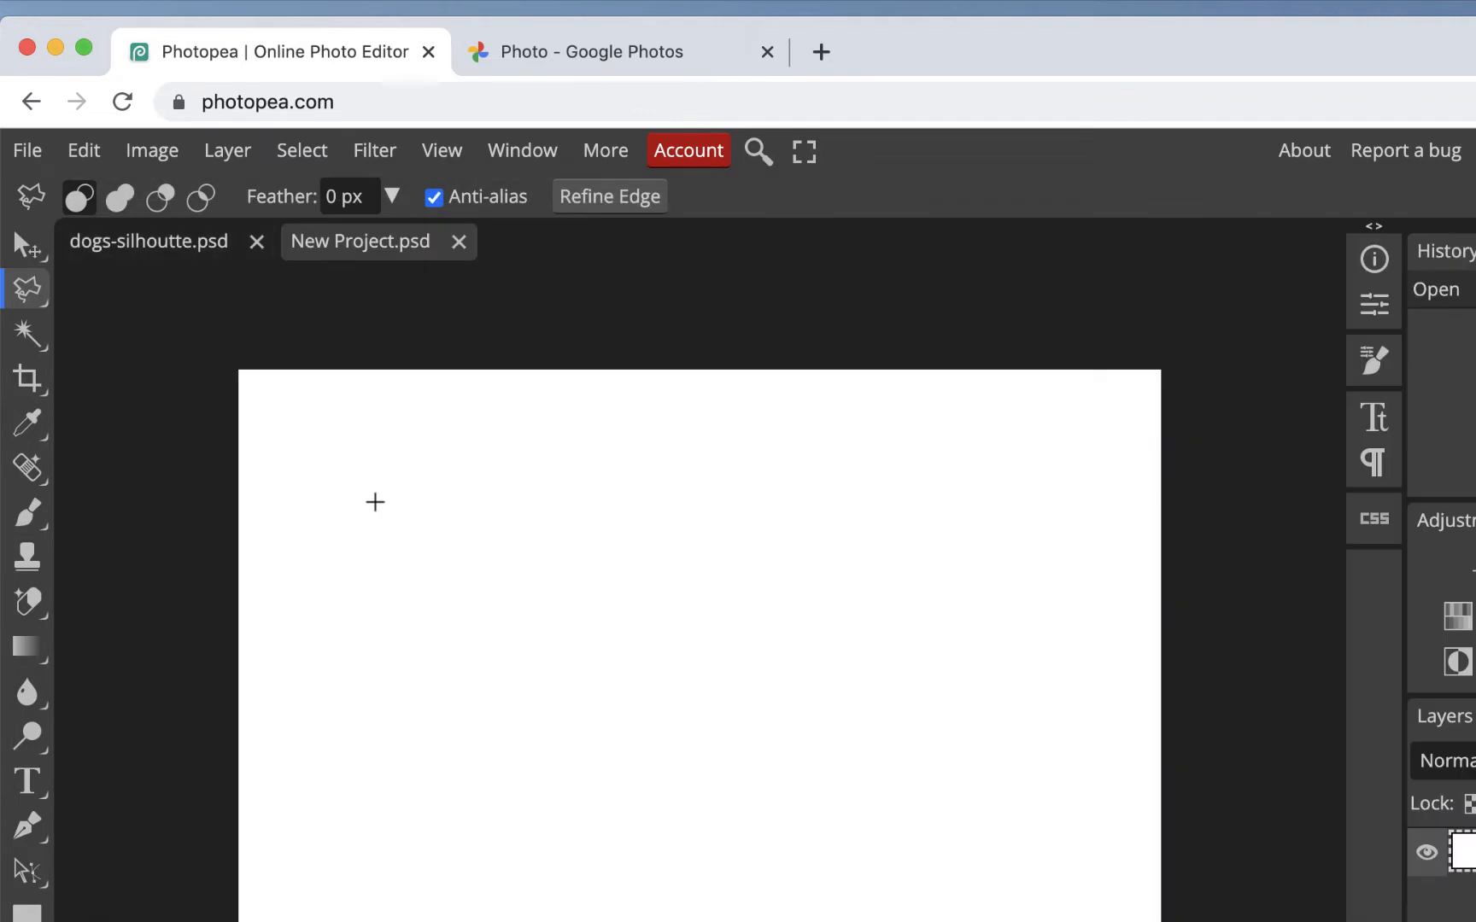
Paste the copied dogs photo into the new project and enable transform controls for the Move tool.
key(super+v)
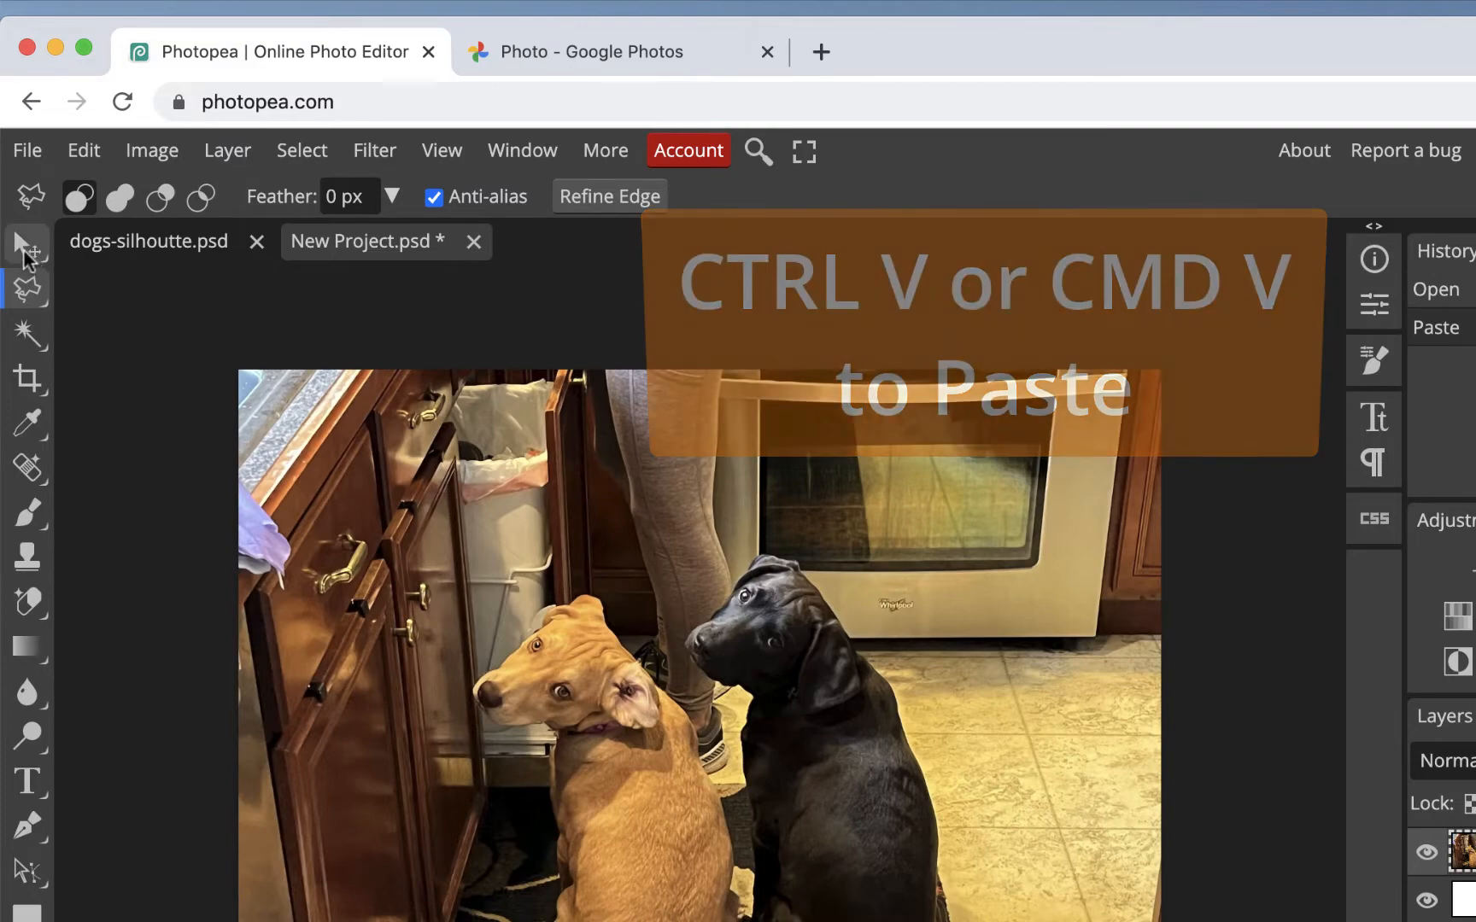
click(26, 248)
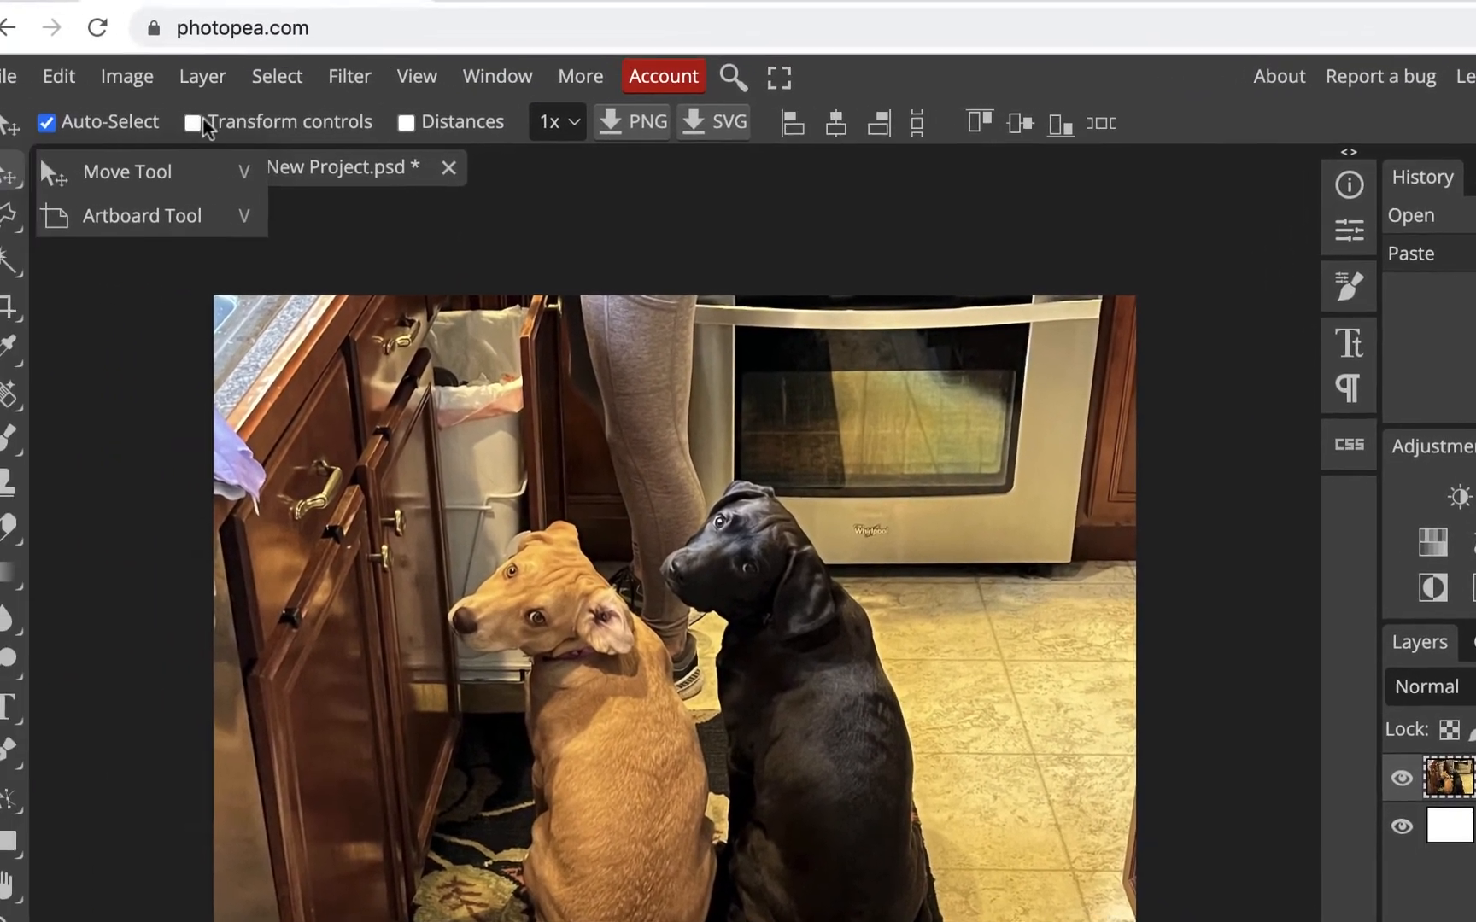
click(220, 125)
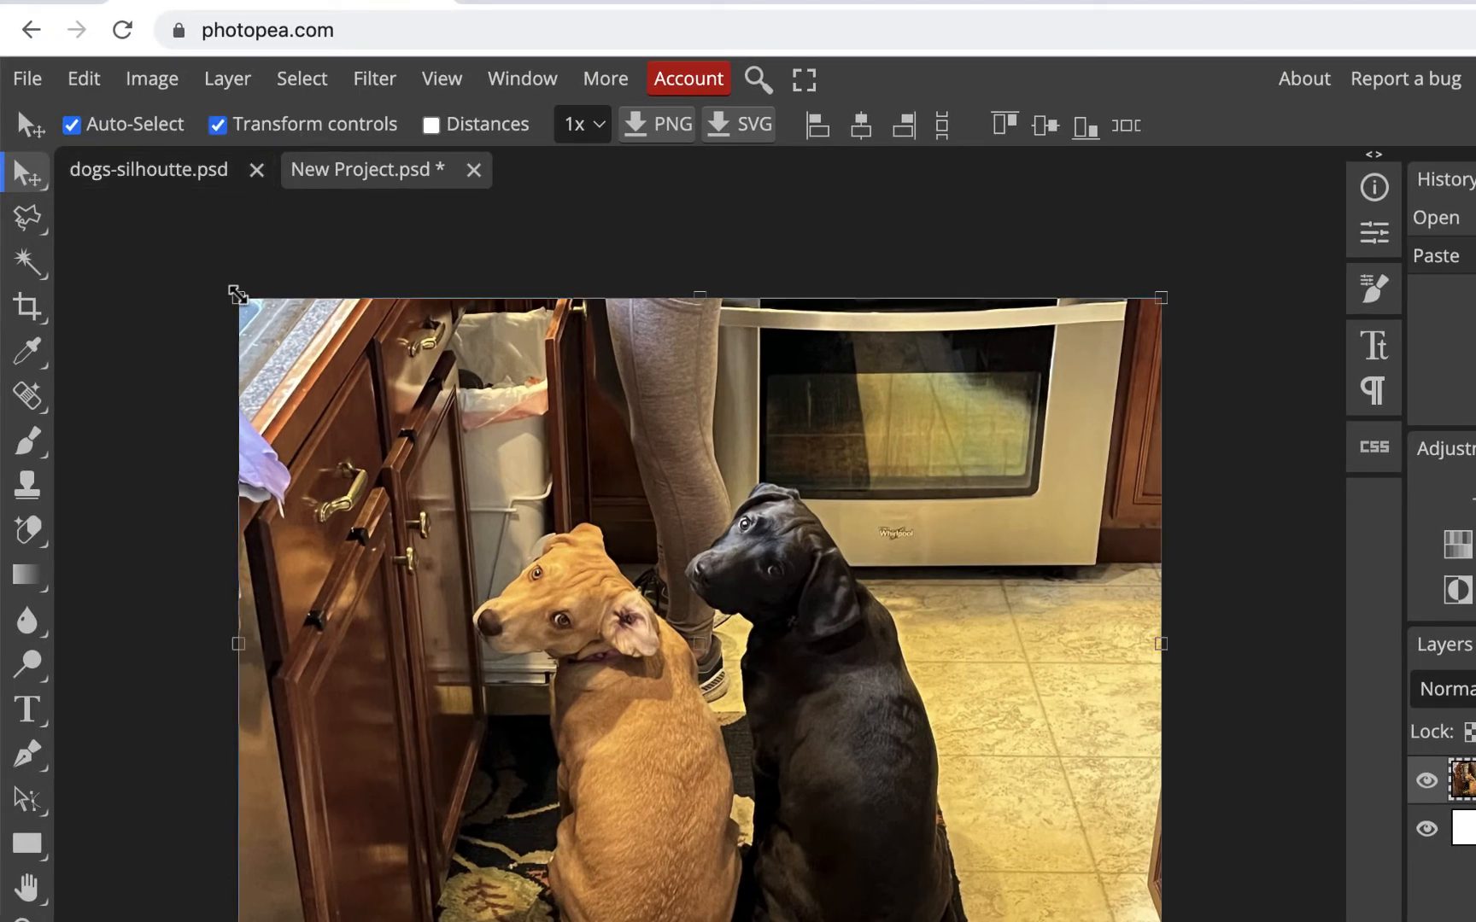
Scale the pasted photo proportionally to about 146% and position it so the two dogs fill the canvas.
drag(237, 294, 59, 167)
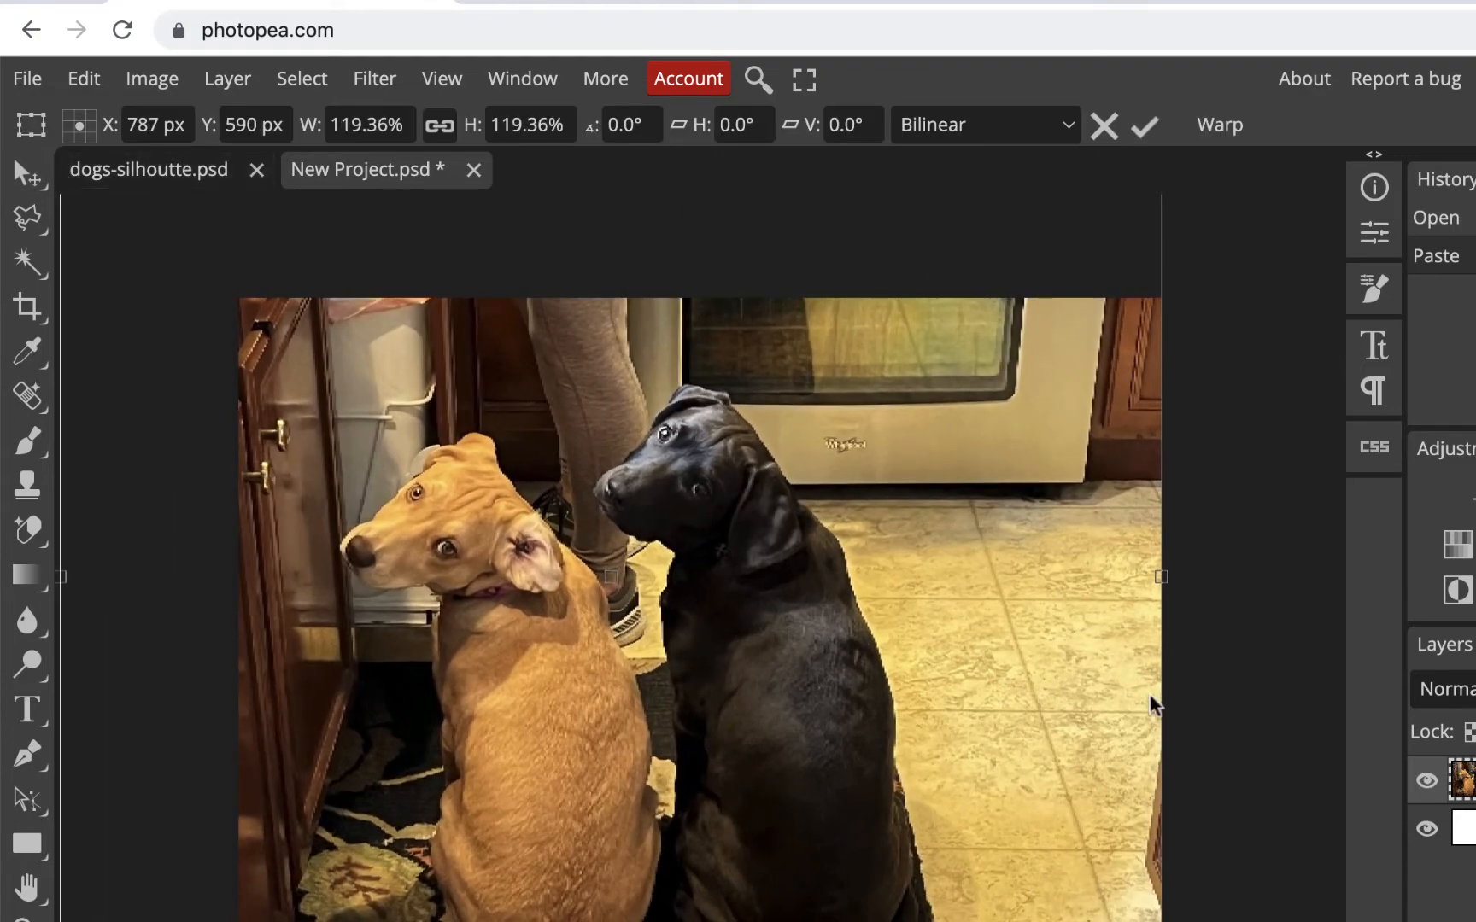
drag(1161, 921, 1291, 921)
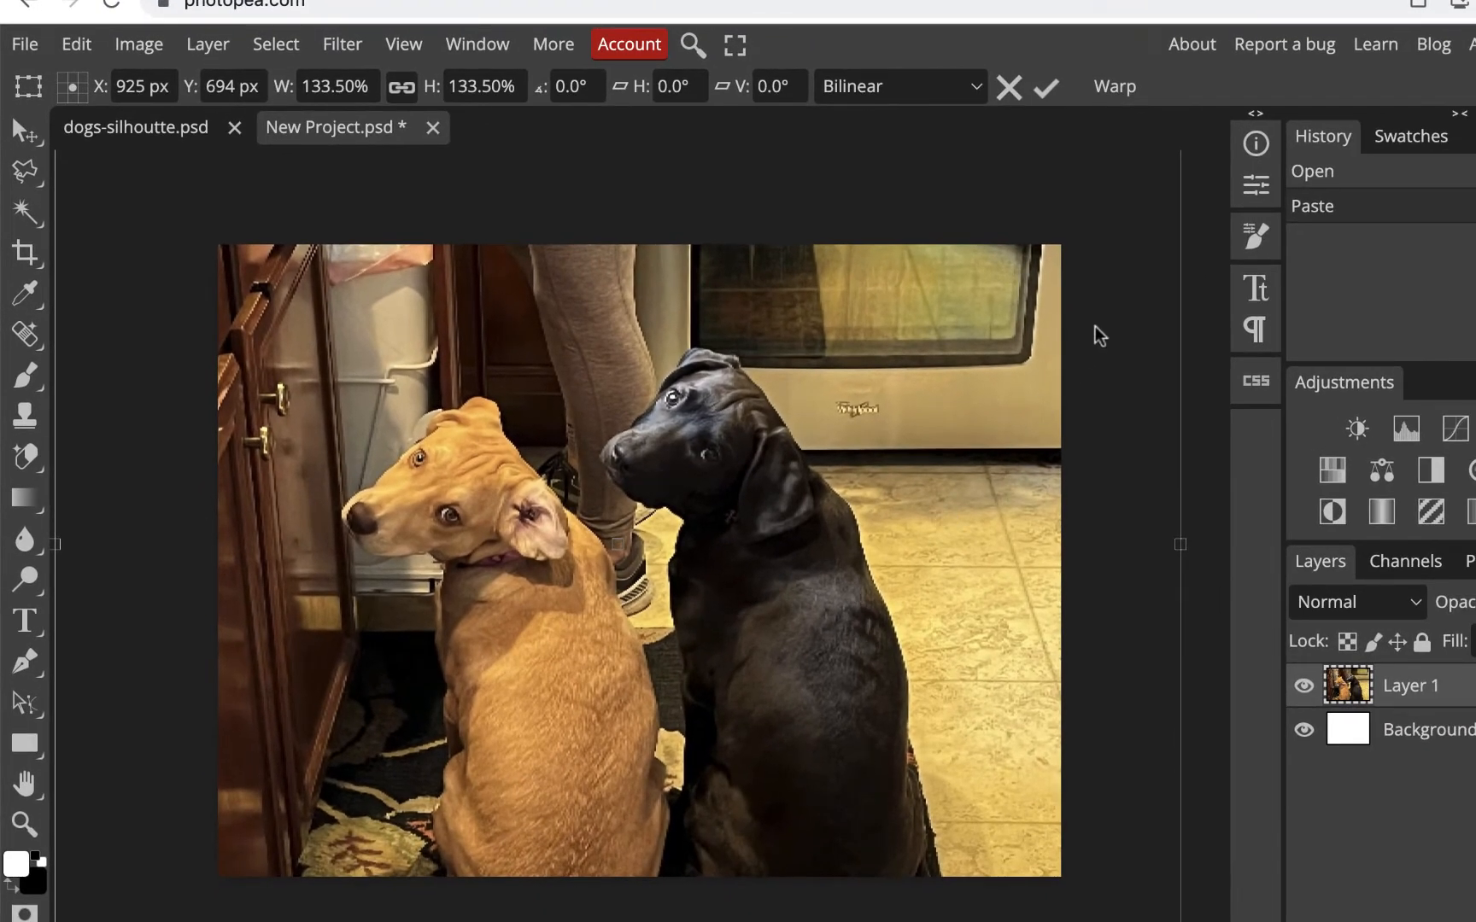
scroll(1099, 335, down, 1)
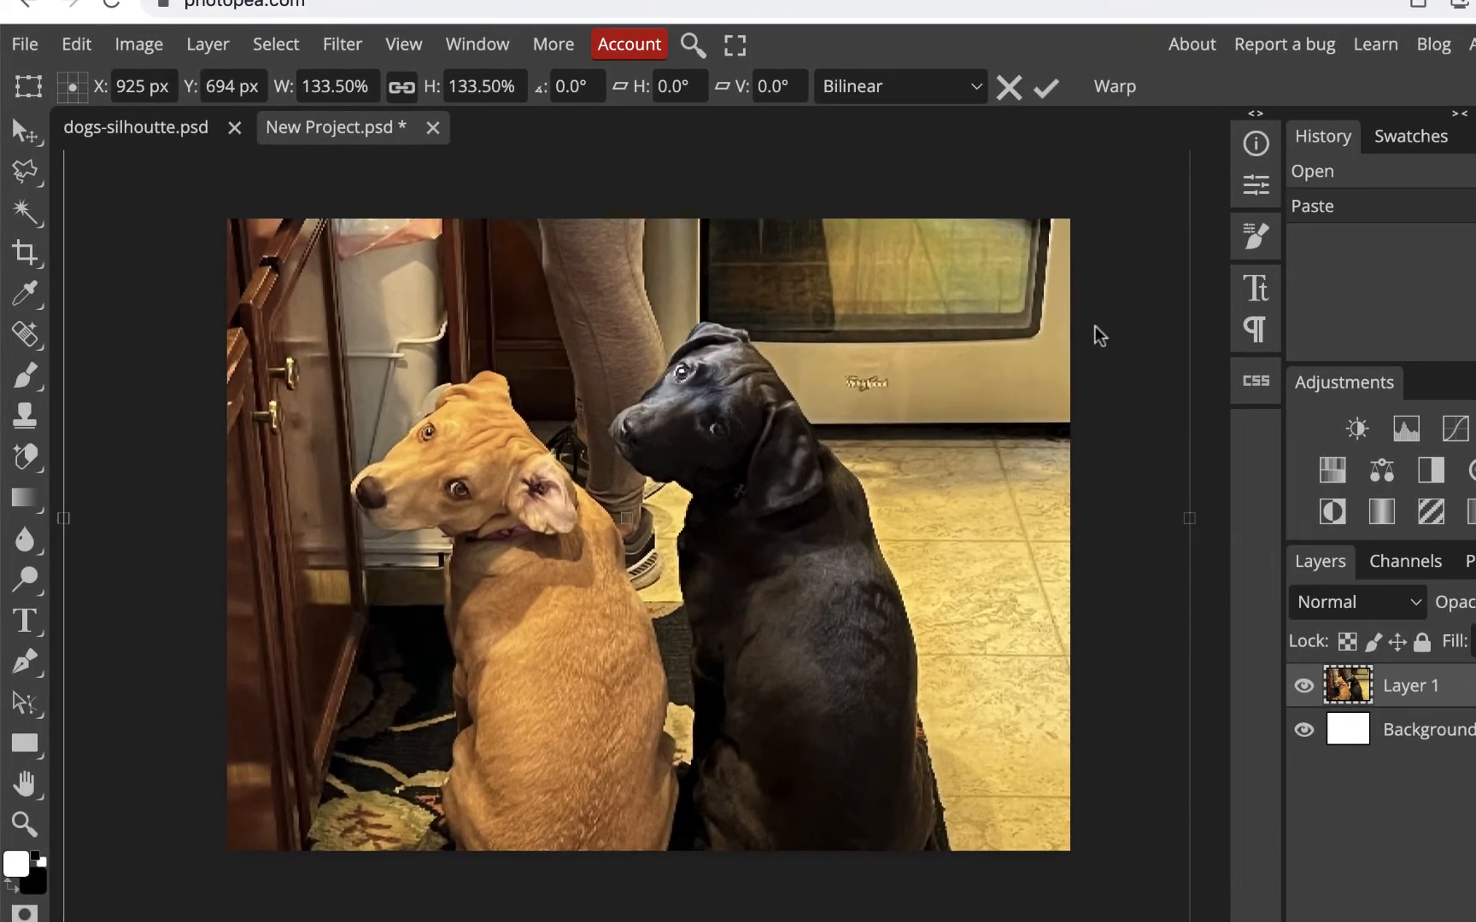
key(ctrl+minus)
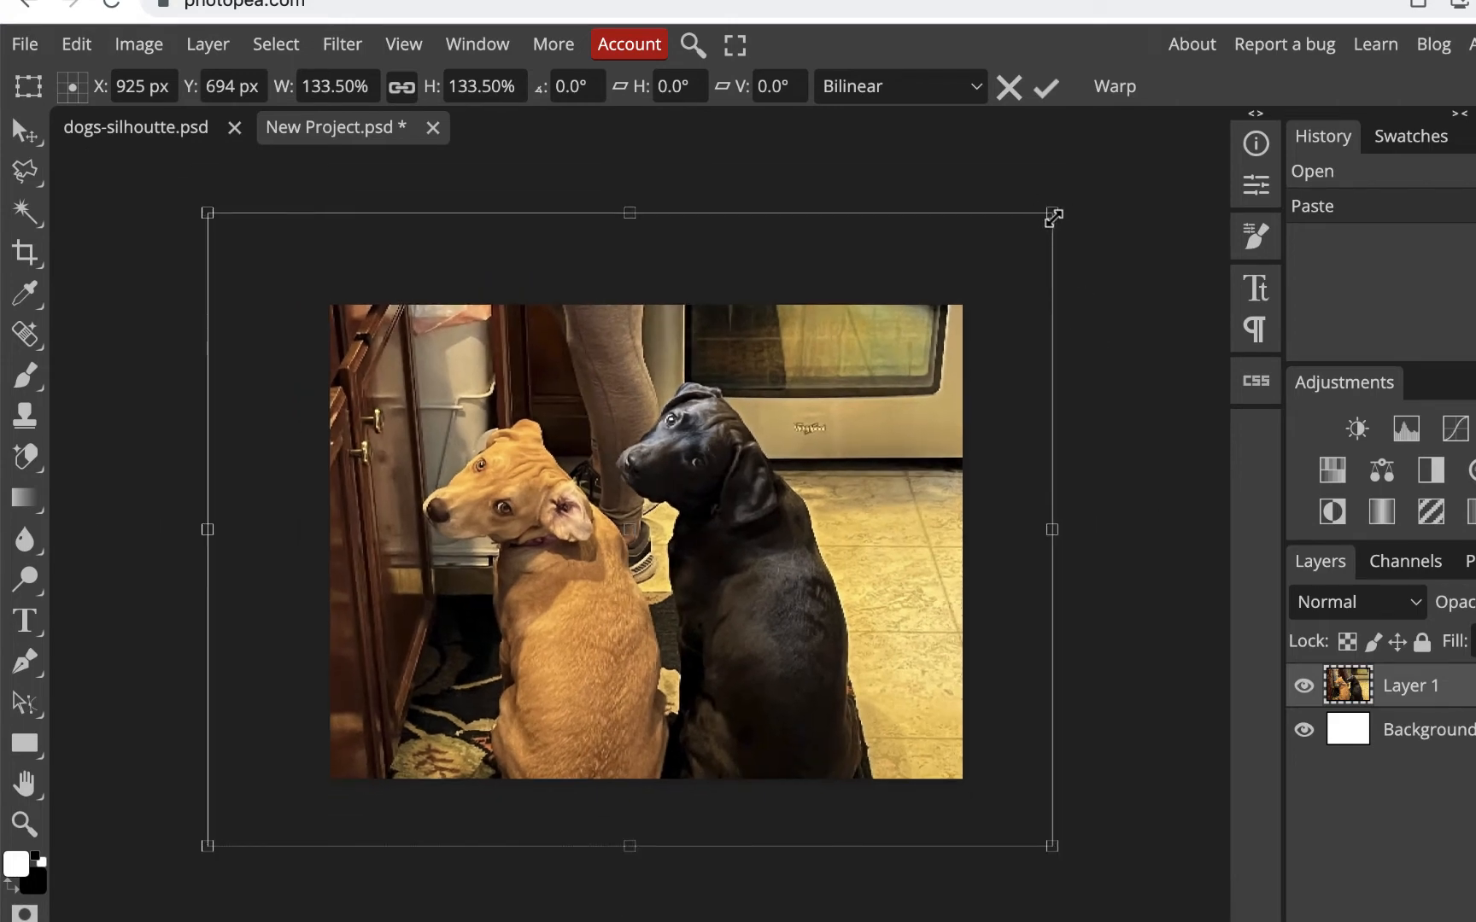
drag(1049, 214, 1097, 178)
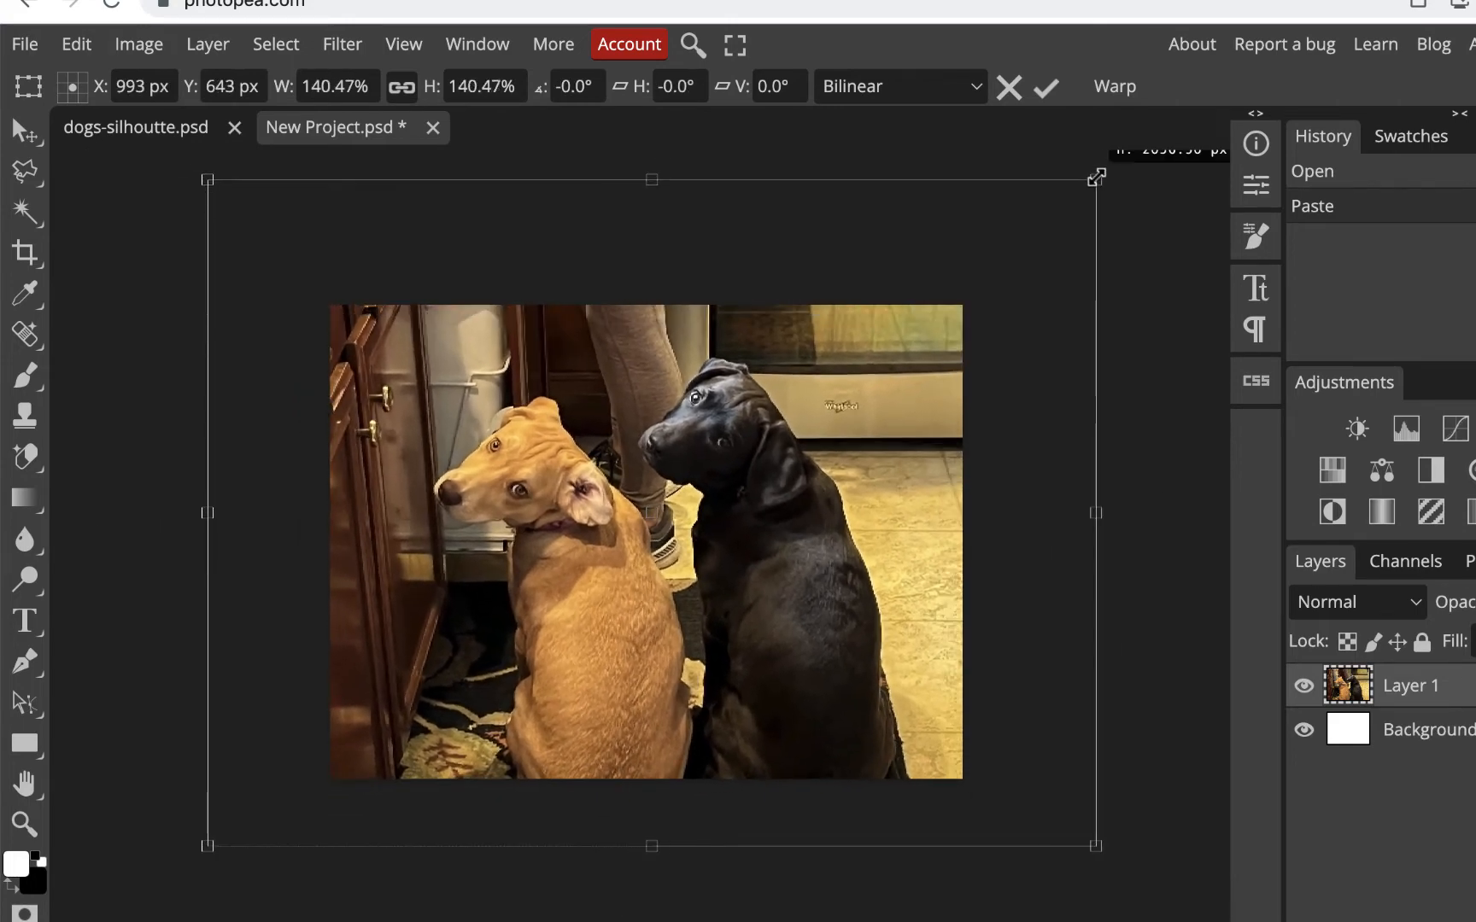
drag(794, 488, 802, 515)
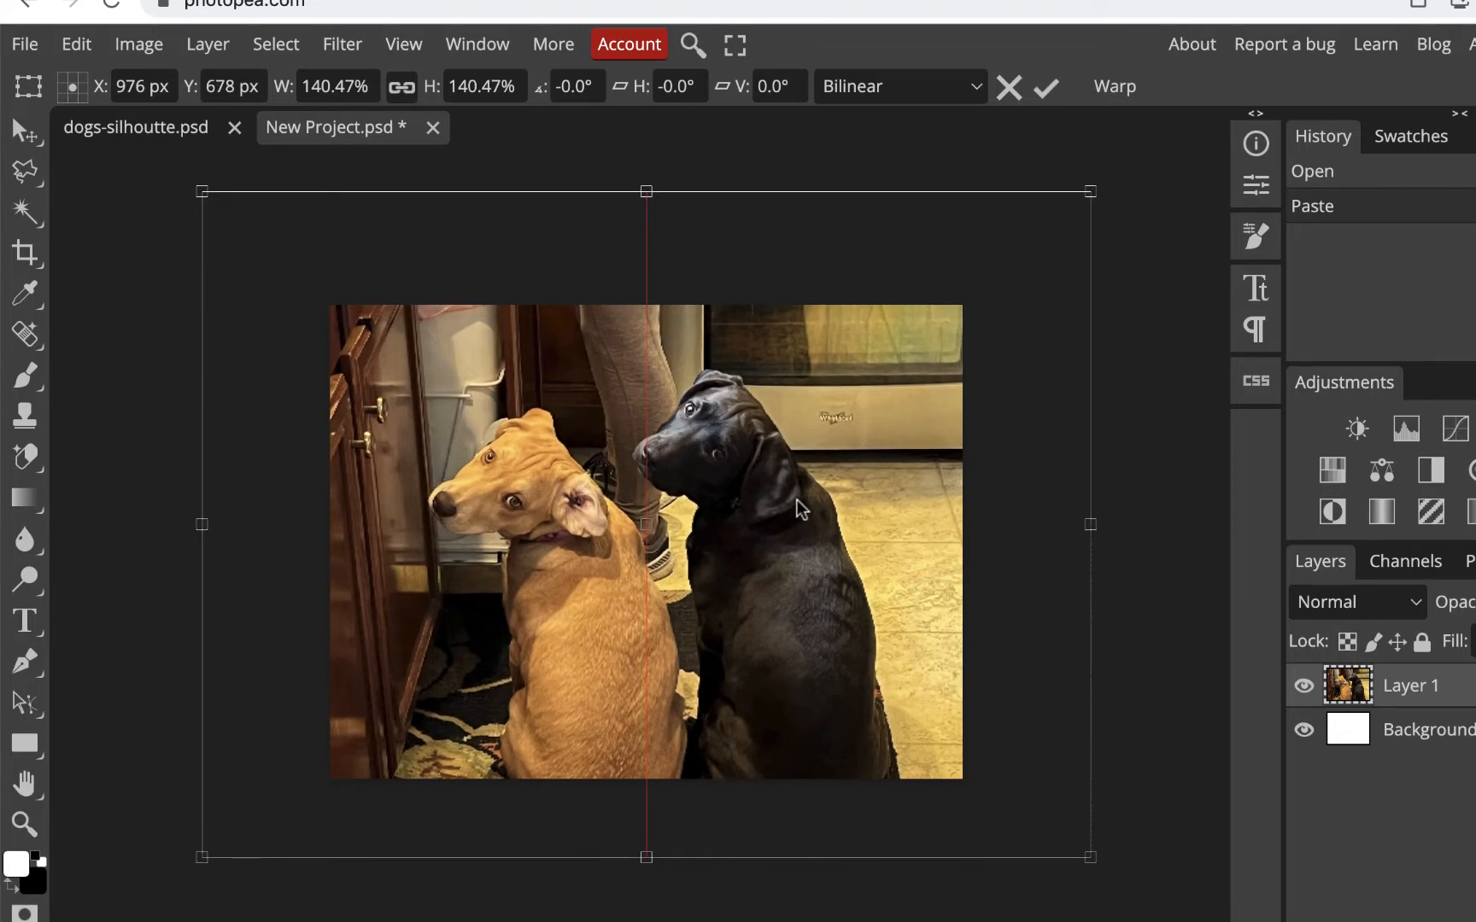
drag(1090, 190, 1137, 160)
drag(856, 547, 828, 584)
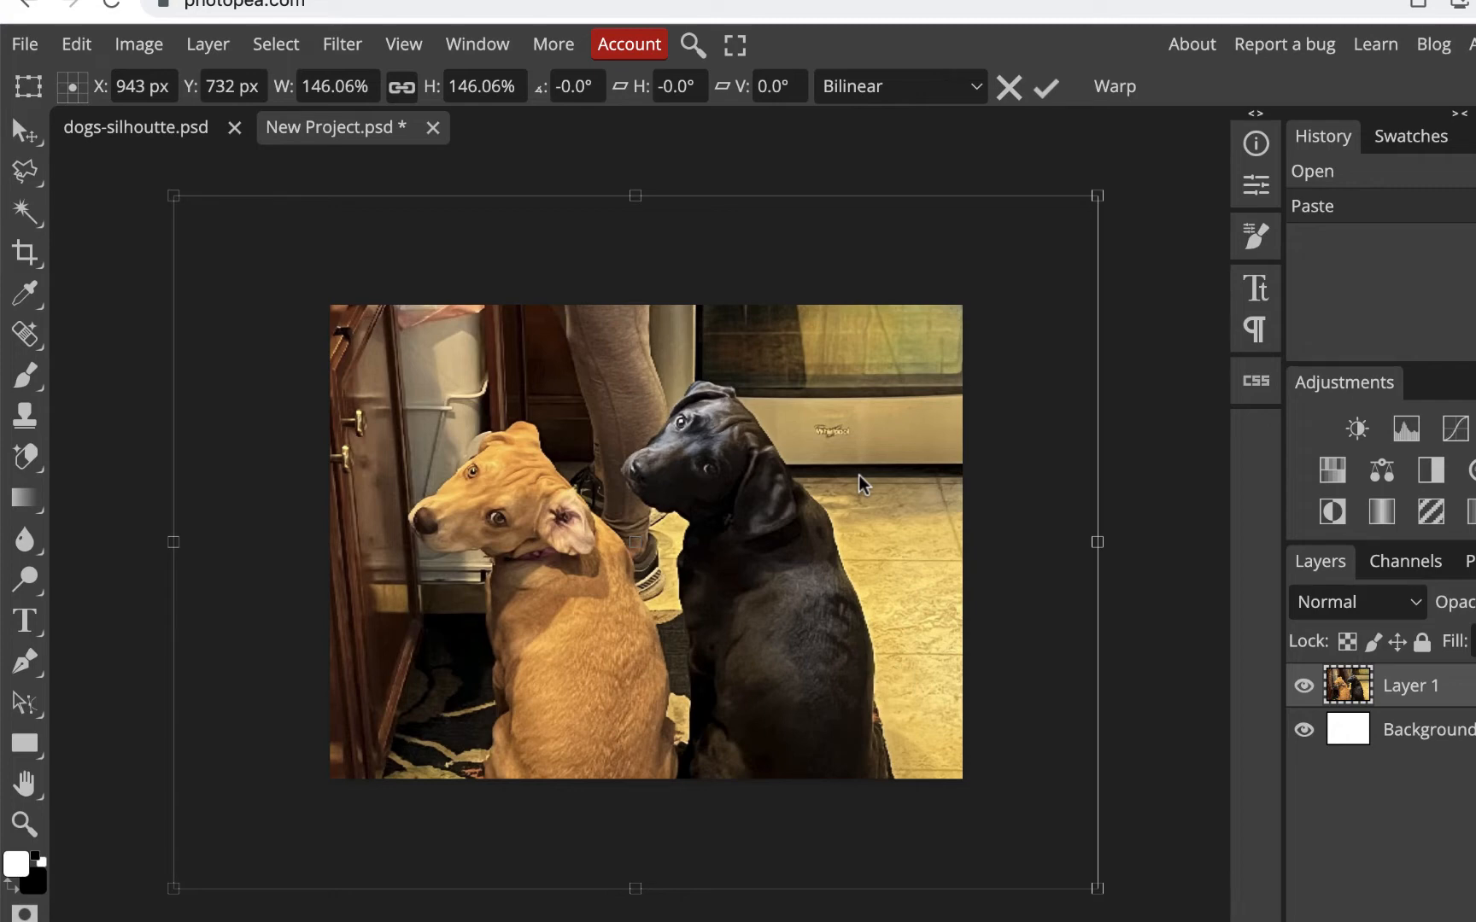
drag(777, 560, 786, 557)
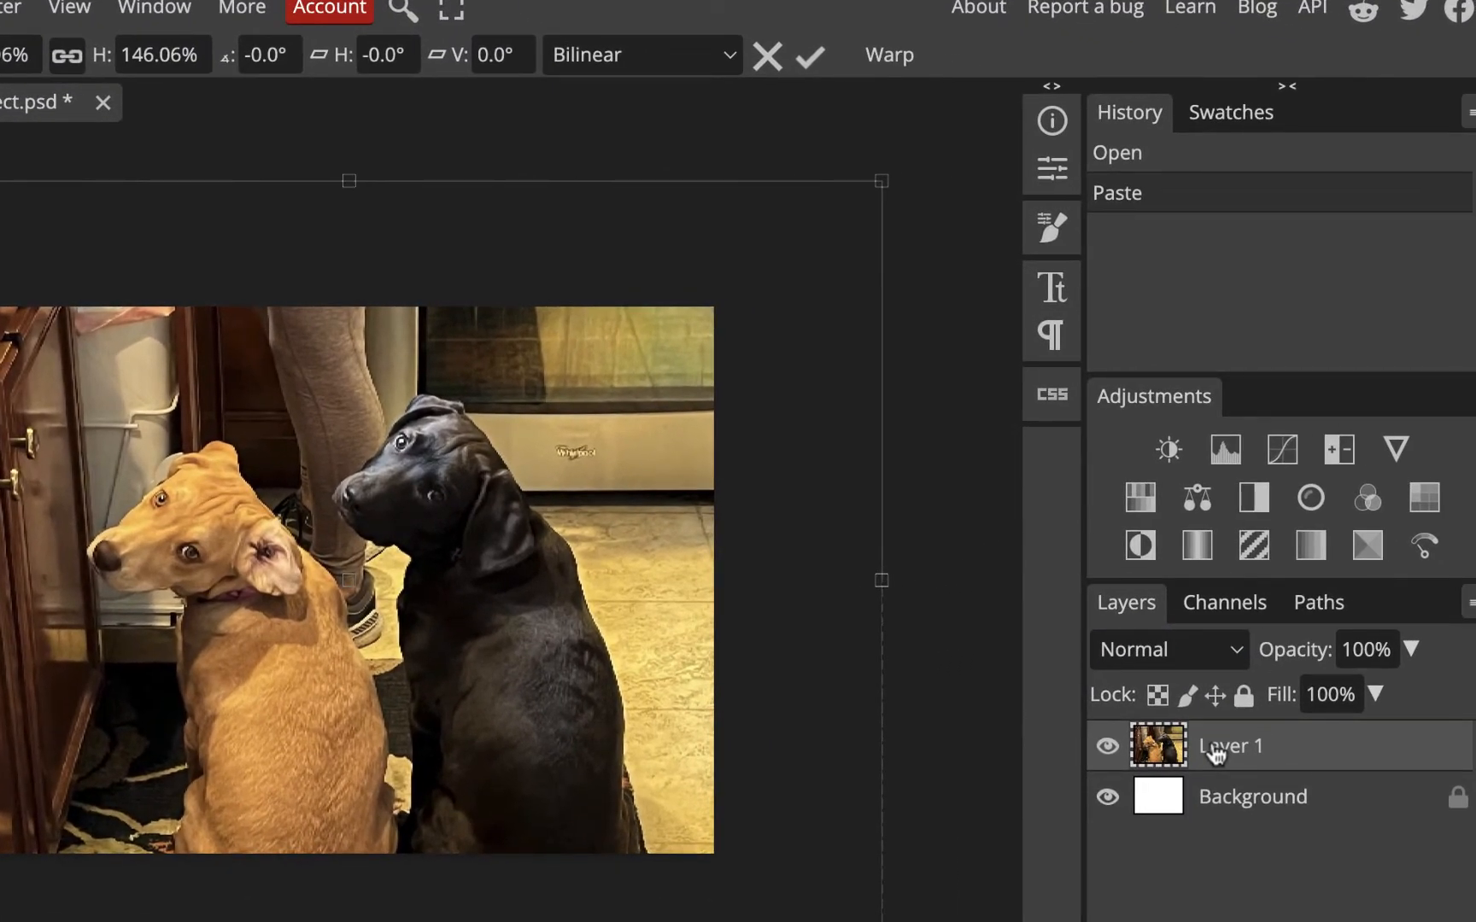
Apply the transform and rename the photo layer to dogs.
double_click(1216, 752)
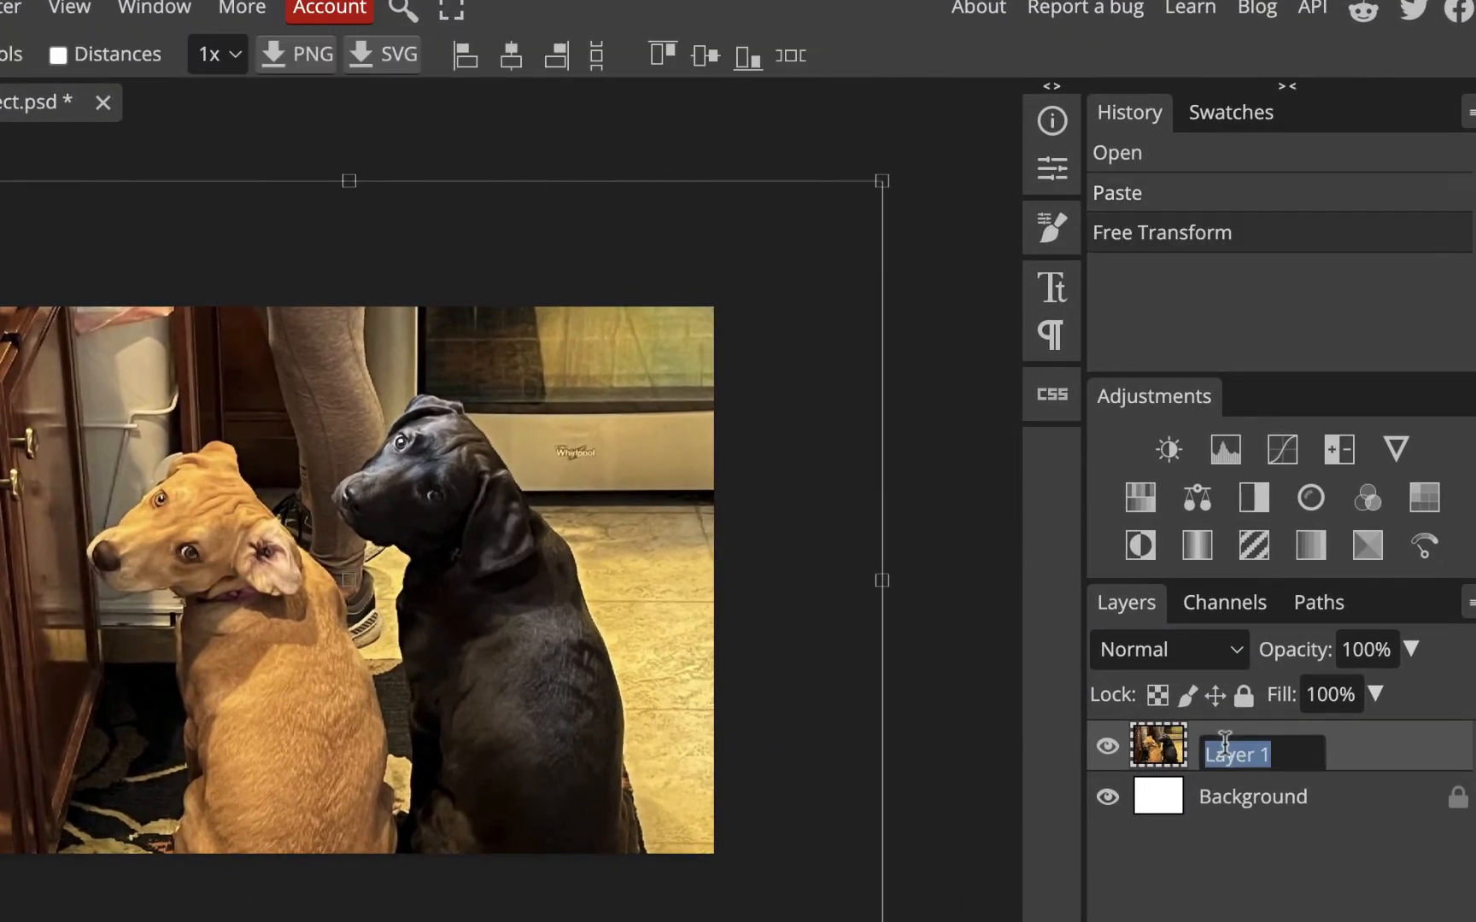
text(dogs)
key(Return)
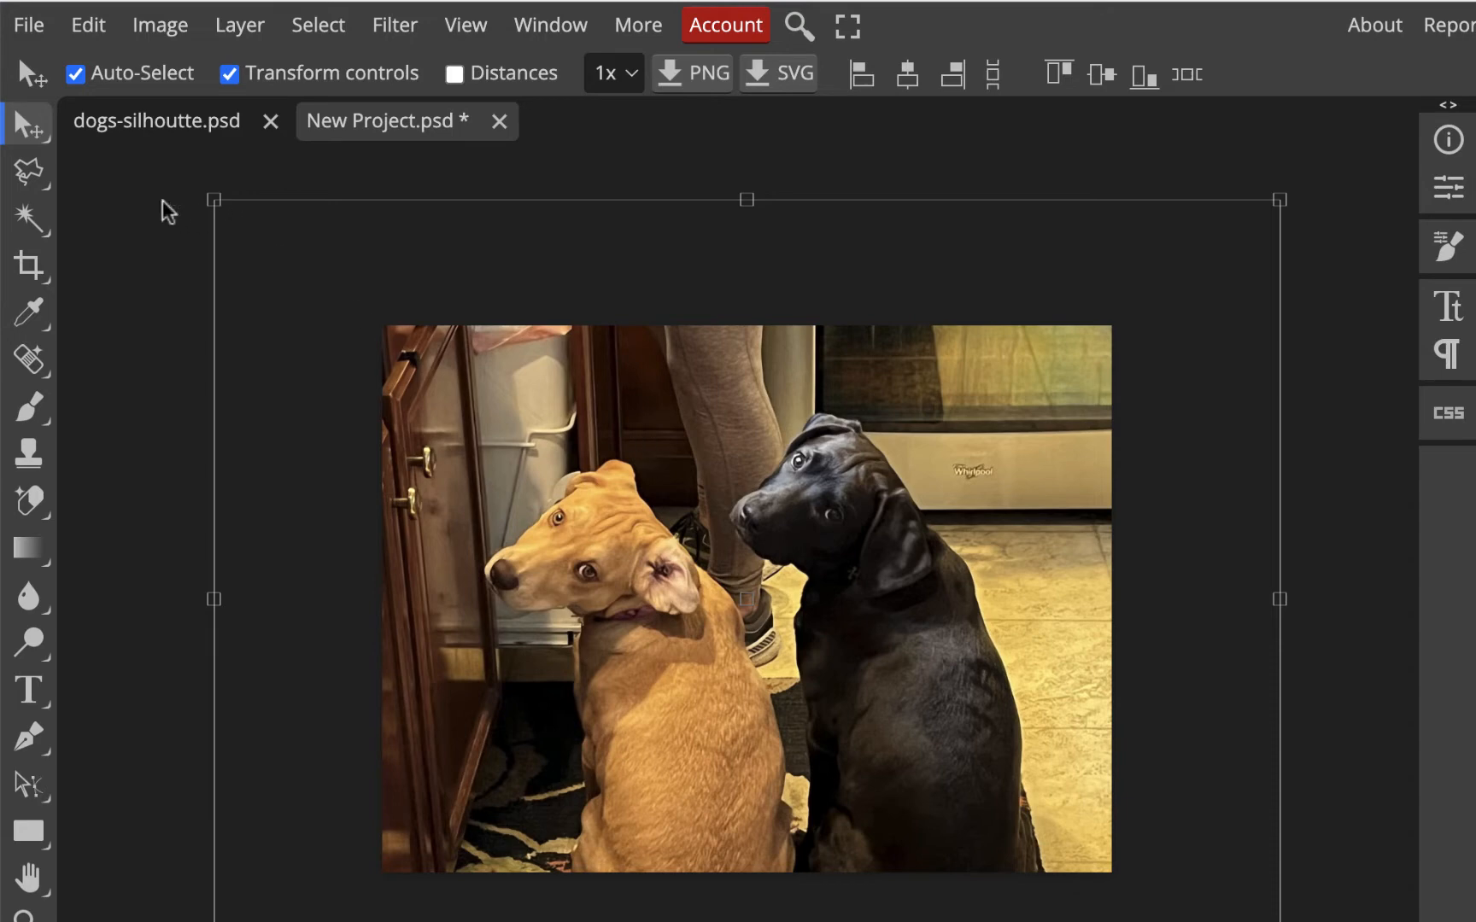
Rename the new project as dogs-sunset.
double_click(385, 129)
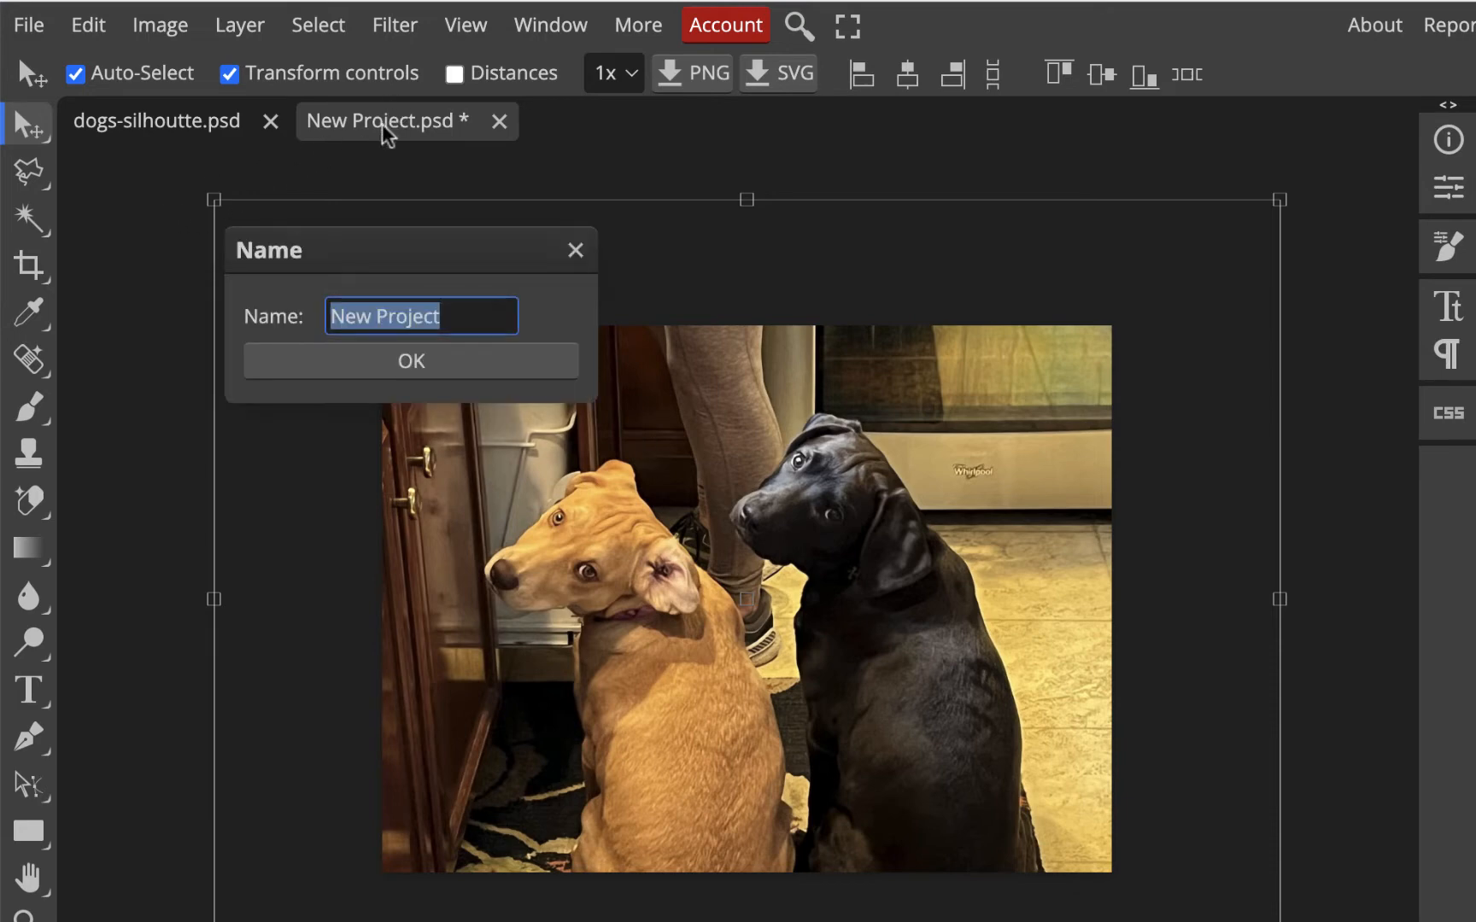
text(dogs-sunse)
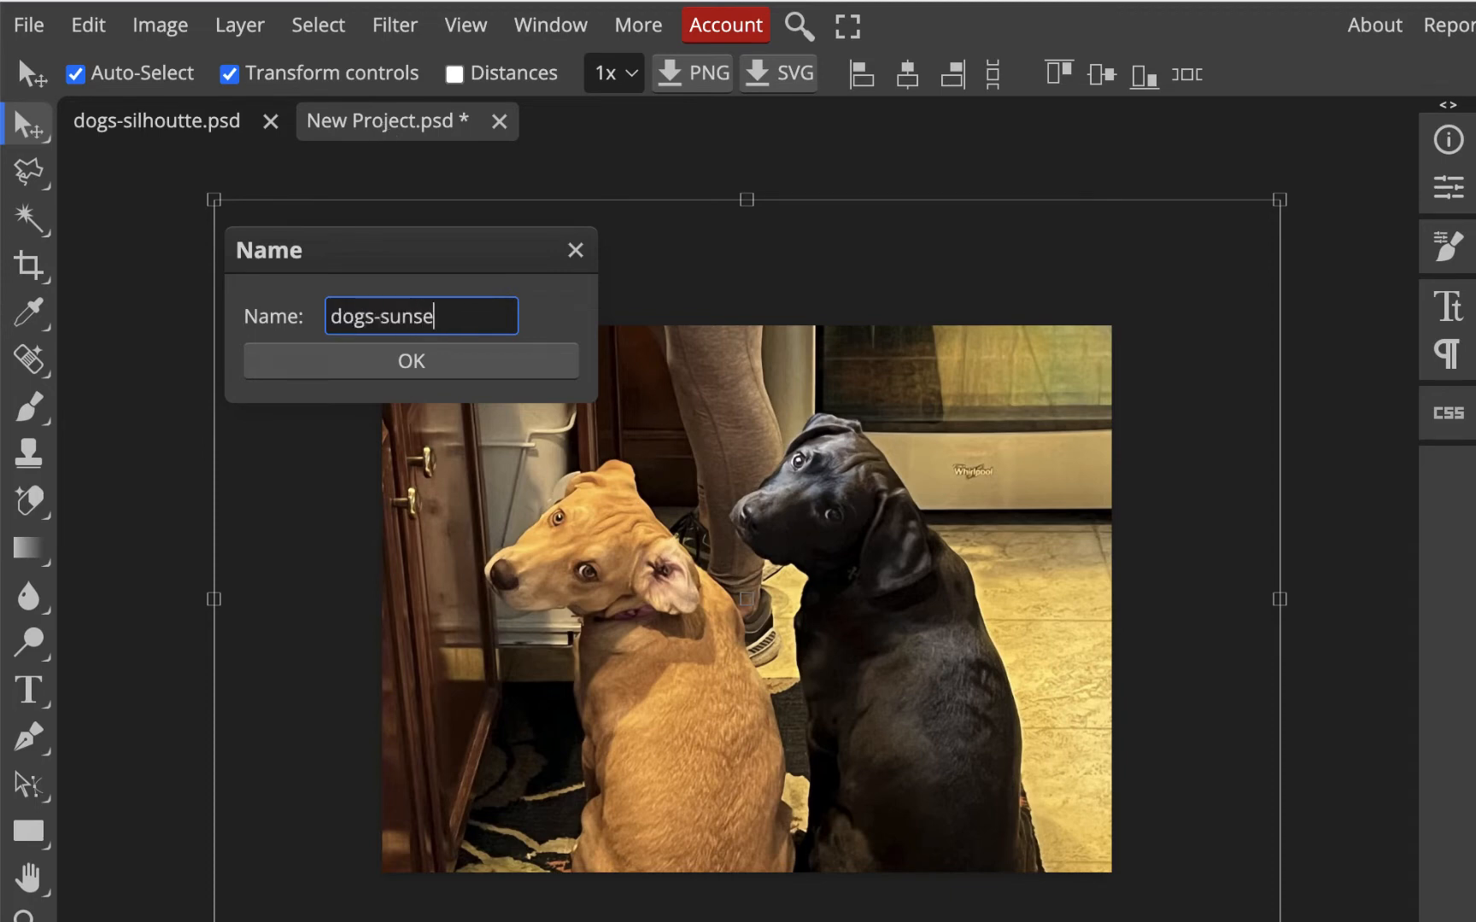
text(t)
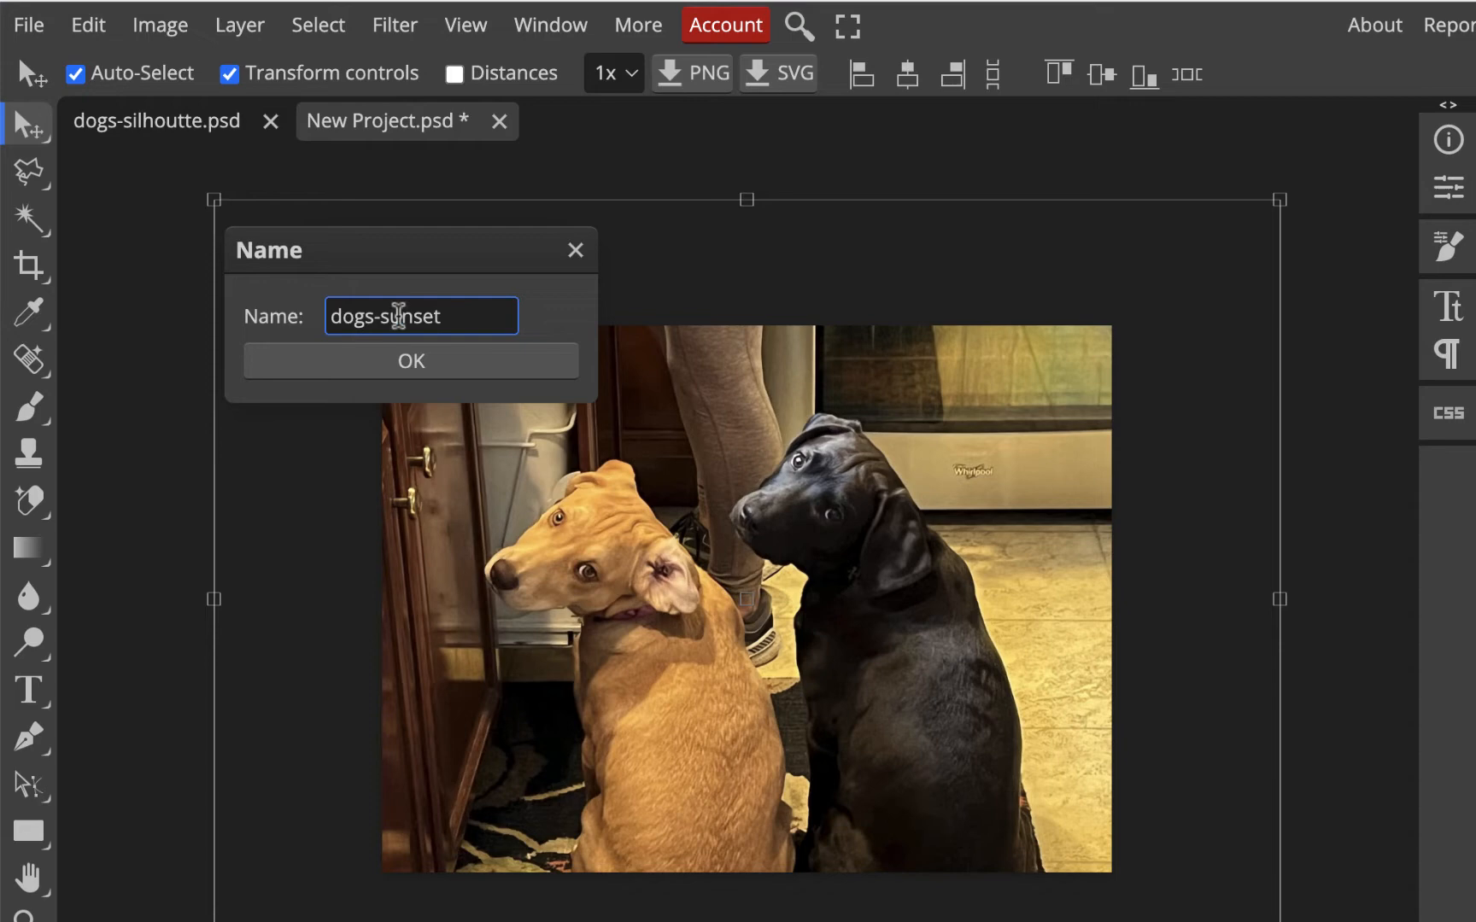
click(412, 362)
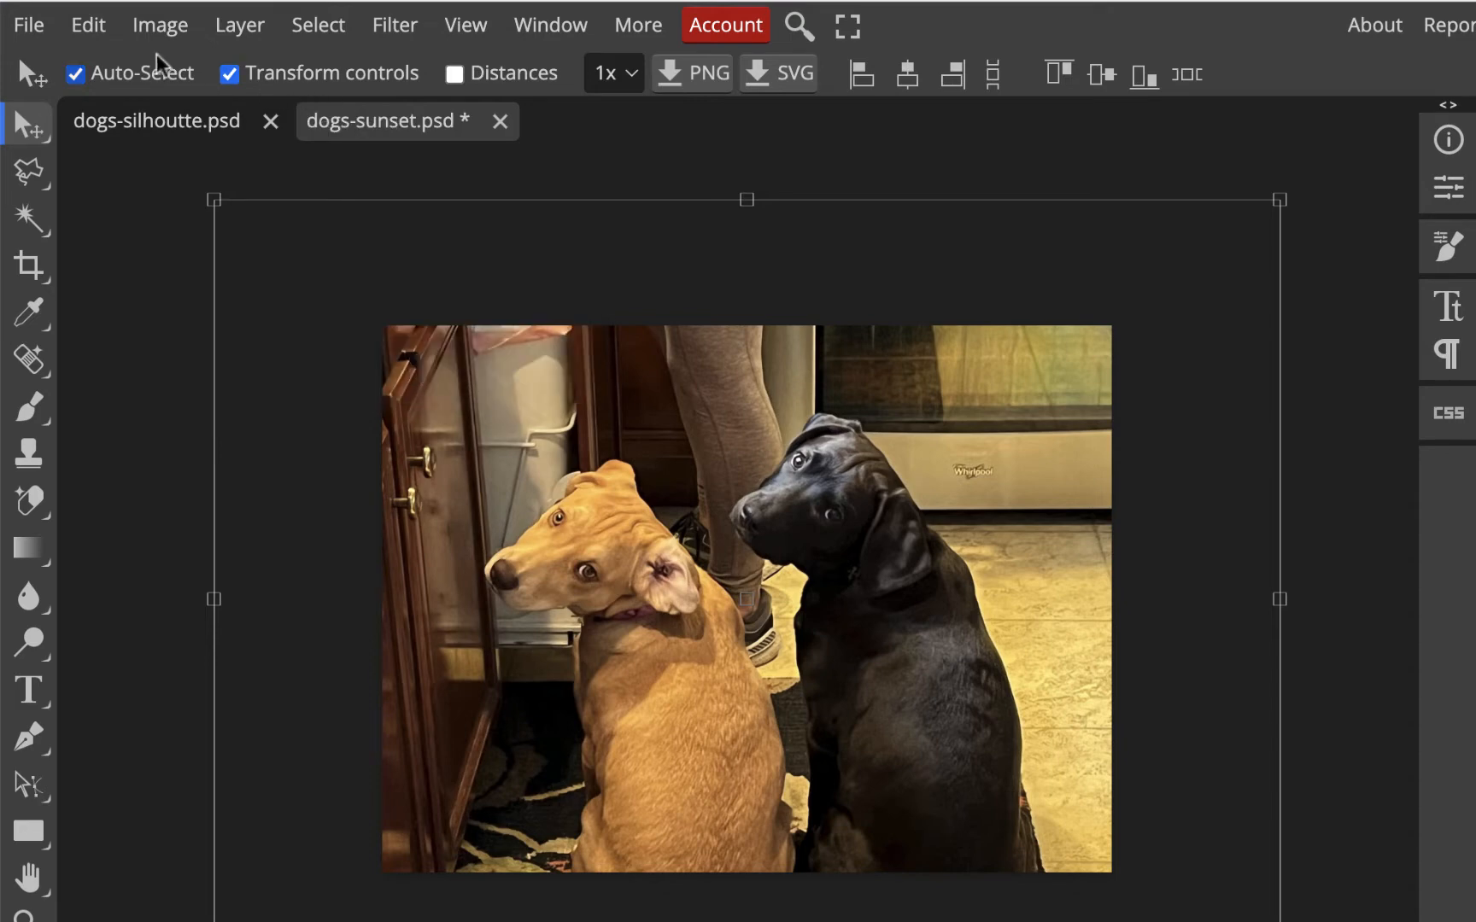
Save the project as dogs-sunset.psd to the Desktop.
click(30, 27)
click(54, 369)
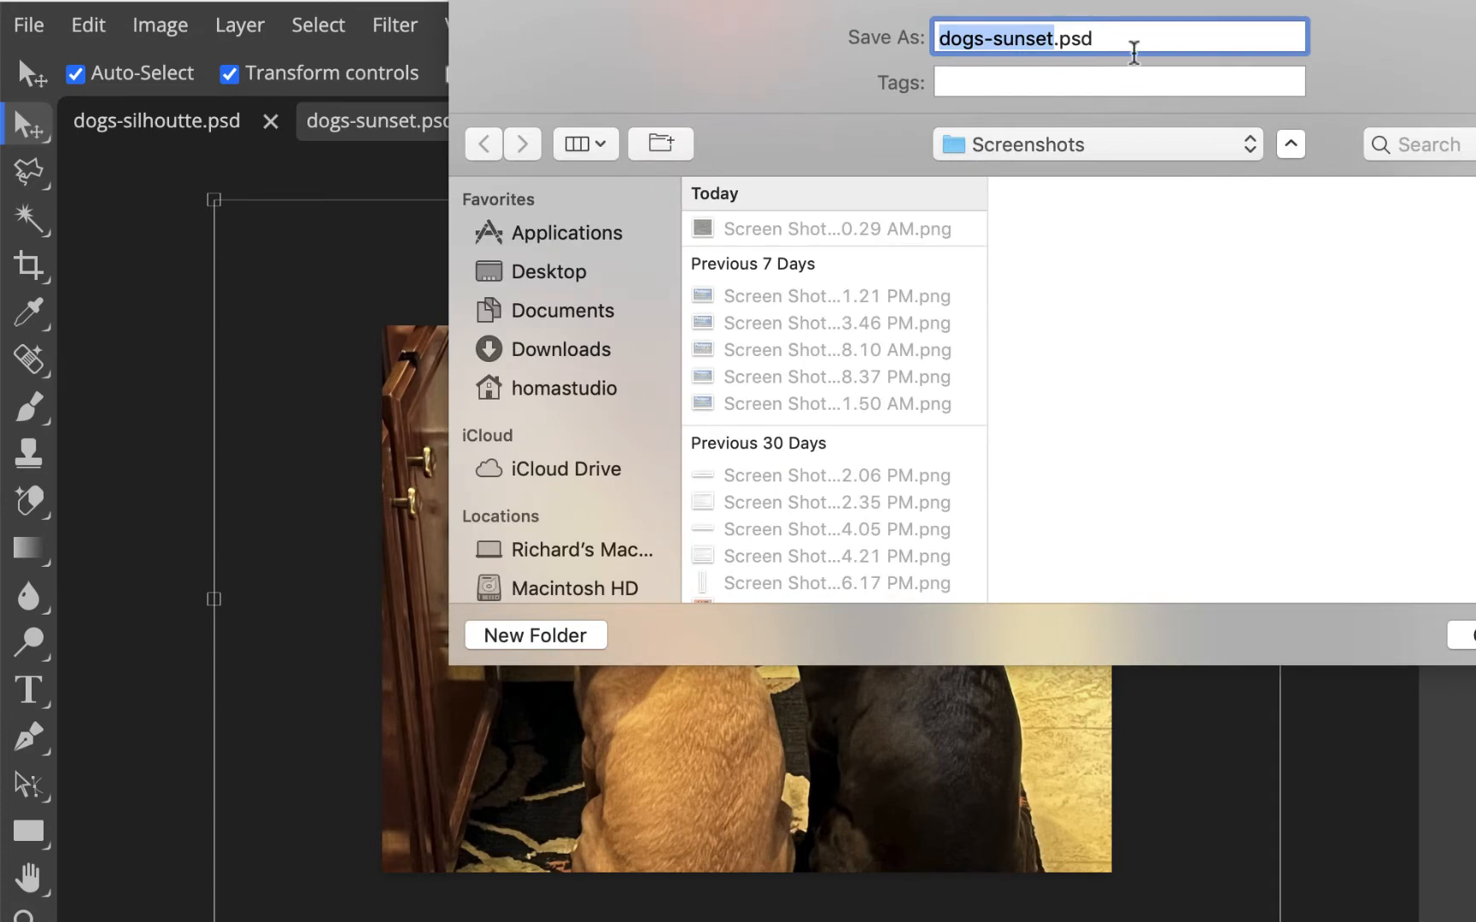
click(568, 273)
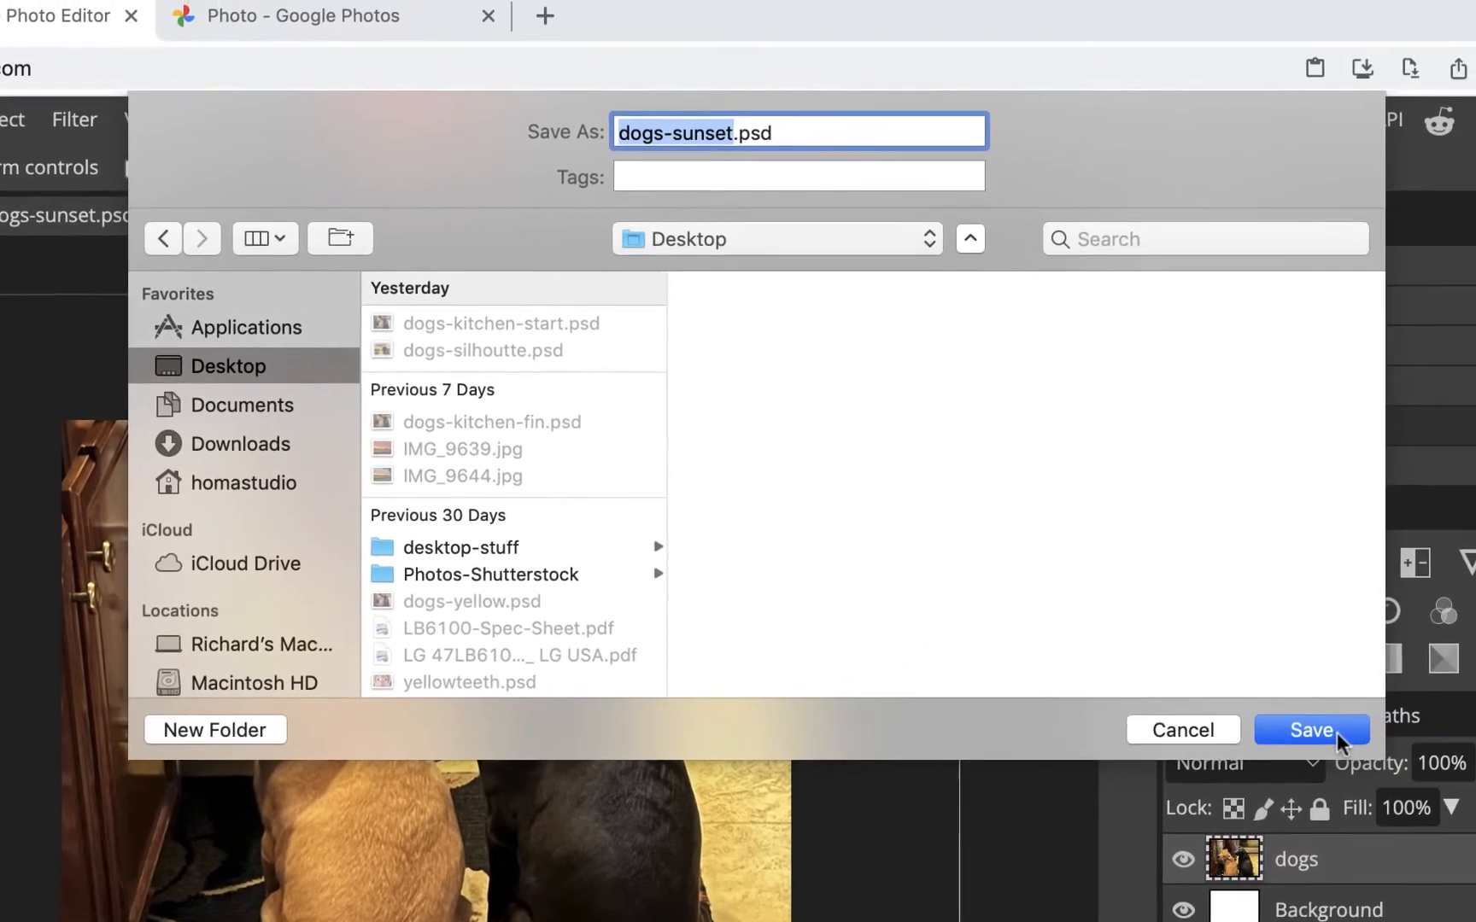
click(1337, 733)
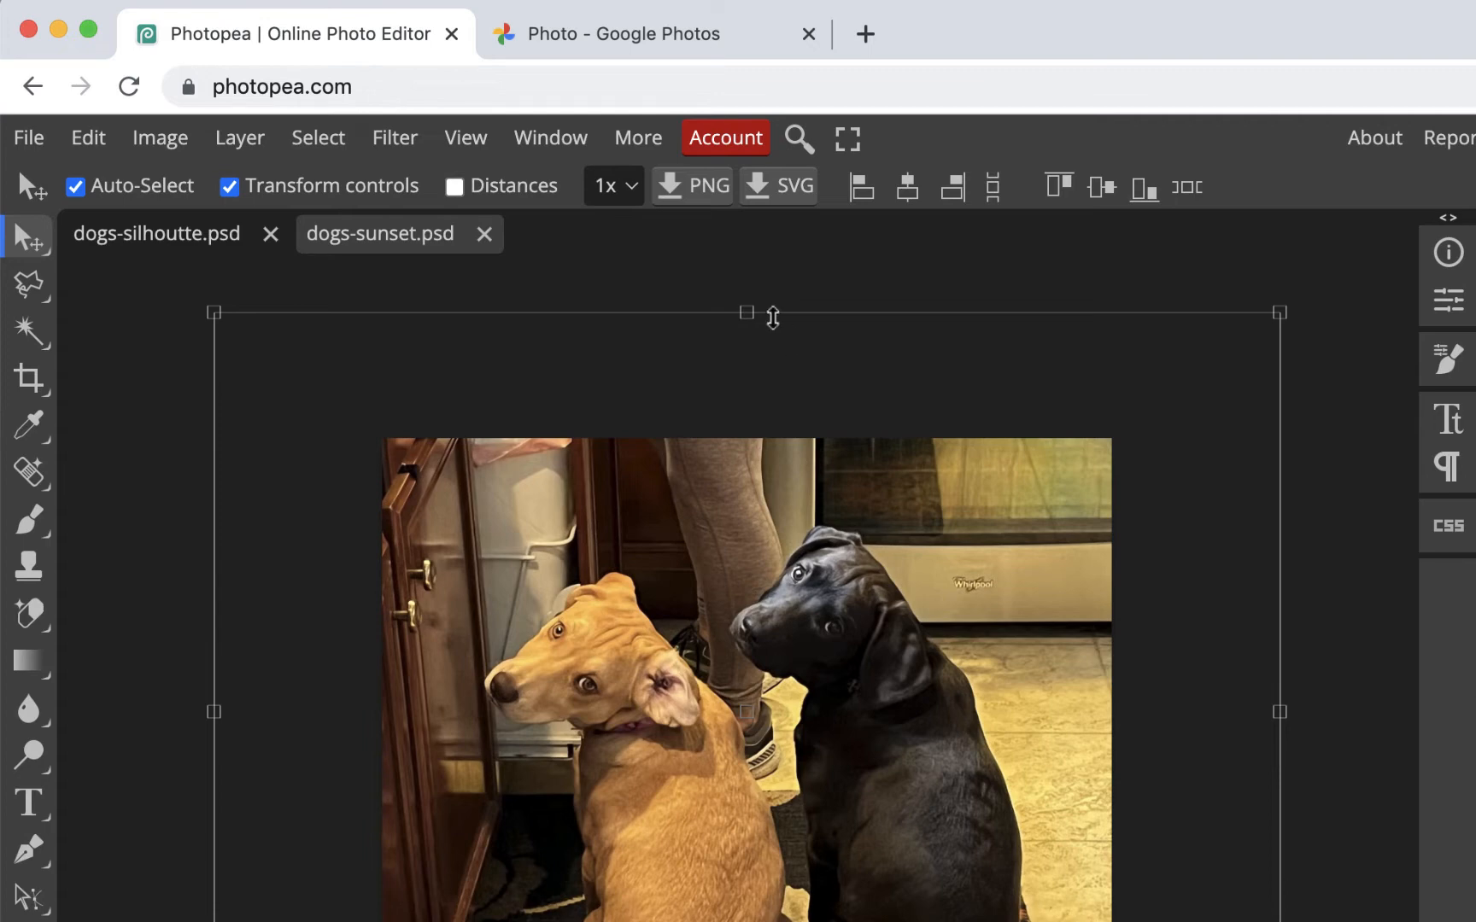
Turn off the Move tool's transform controls and switch to Polygonal Lasso Select.
click(232, 189)
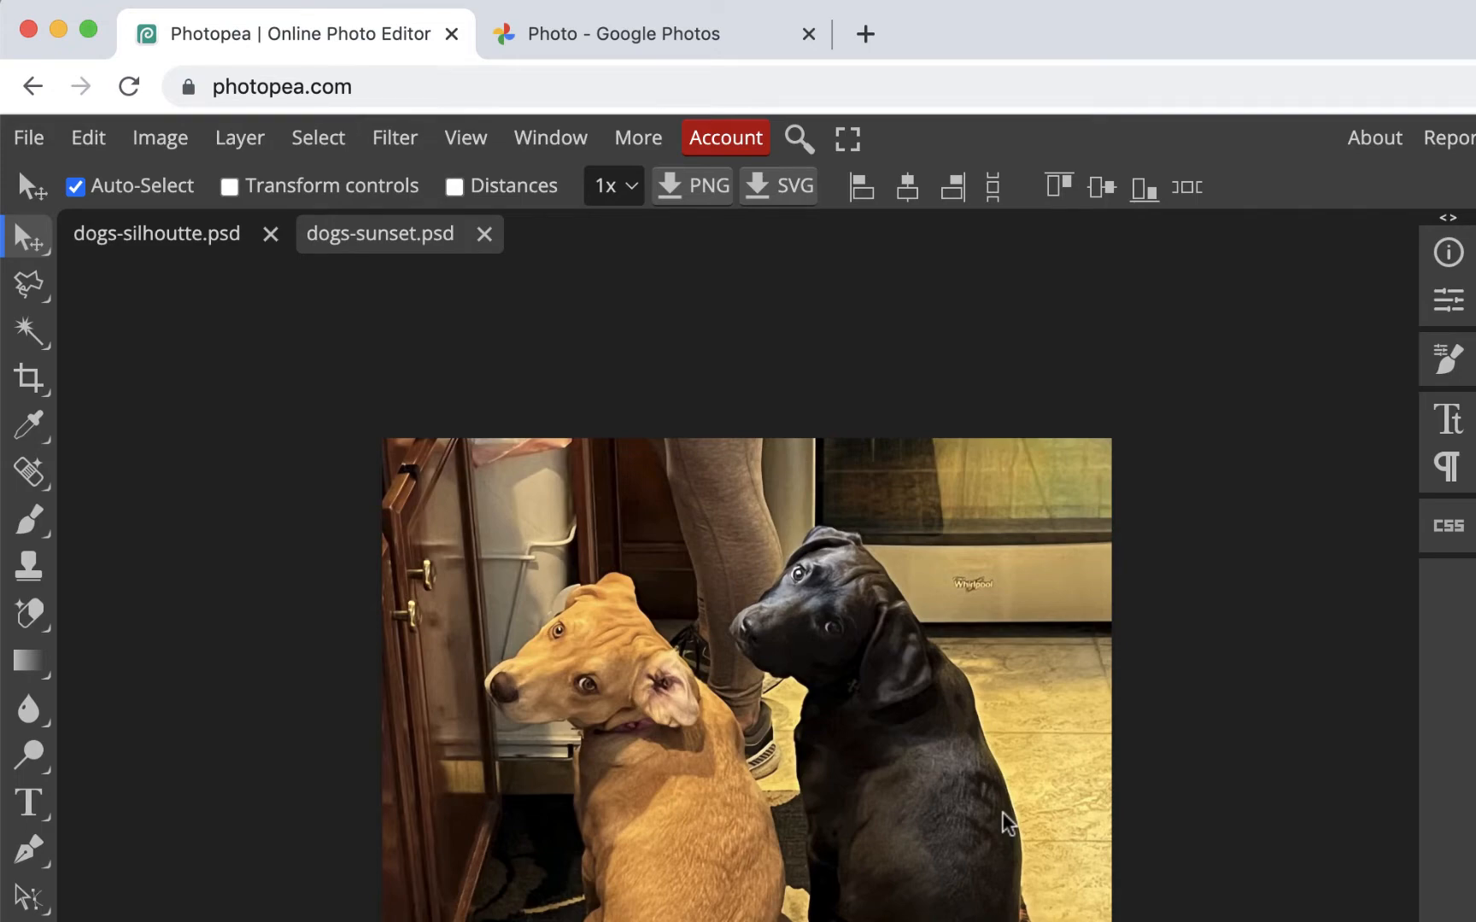
key(super+plus)
key(super+plus)
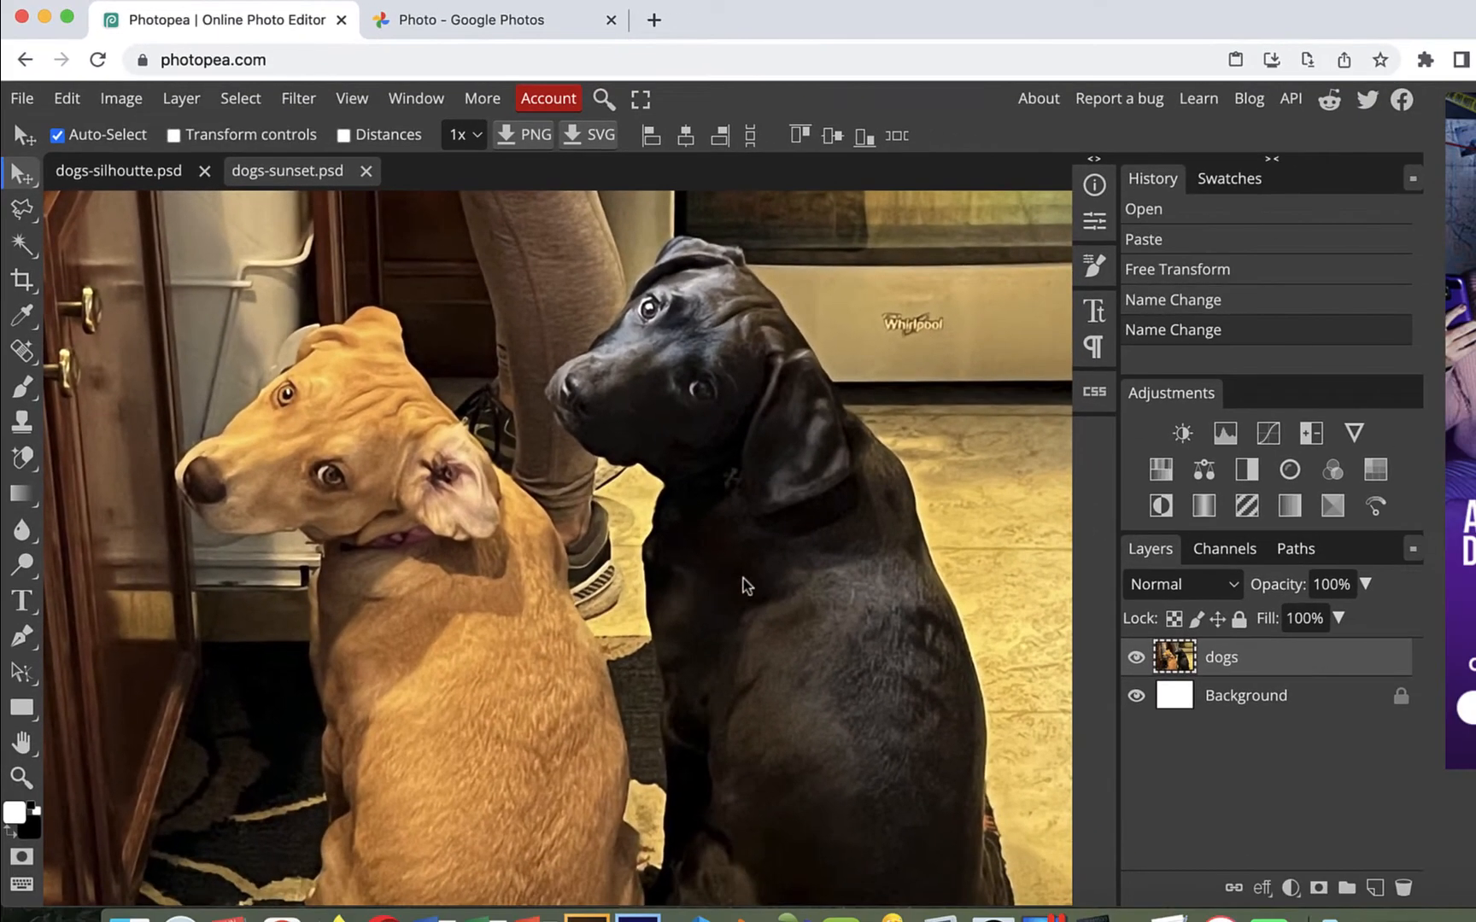
scroll(742, 577, down, 2)
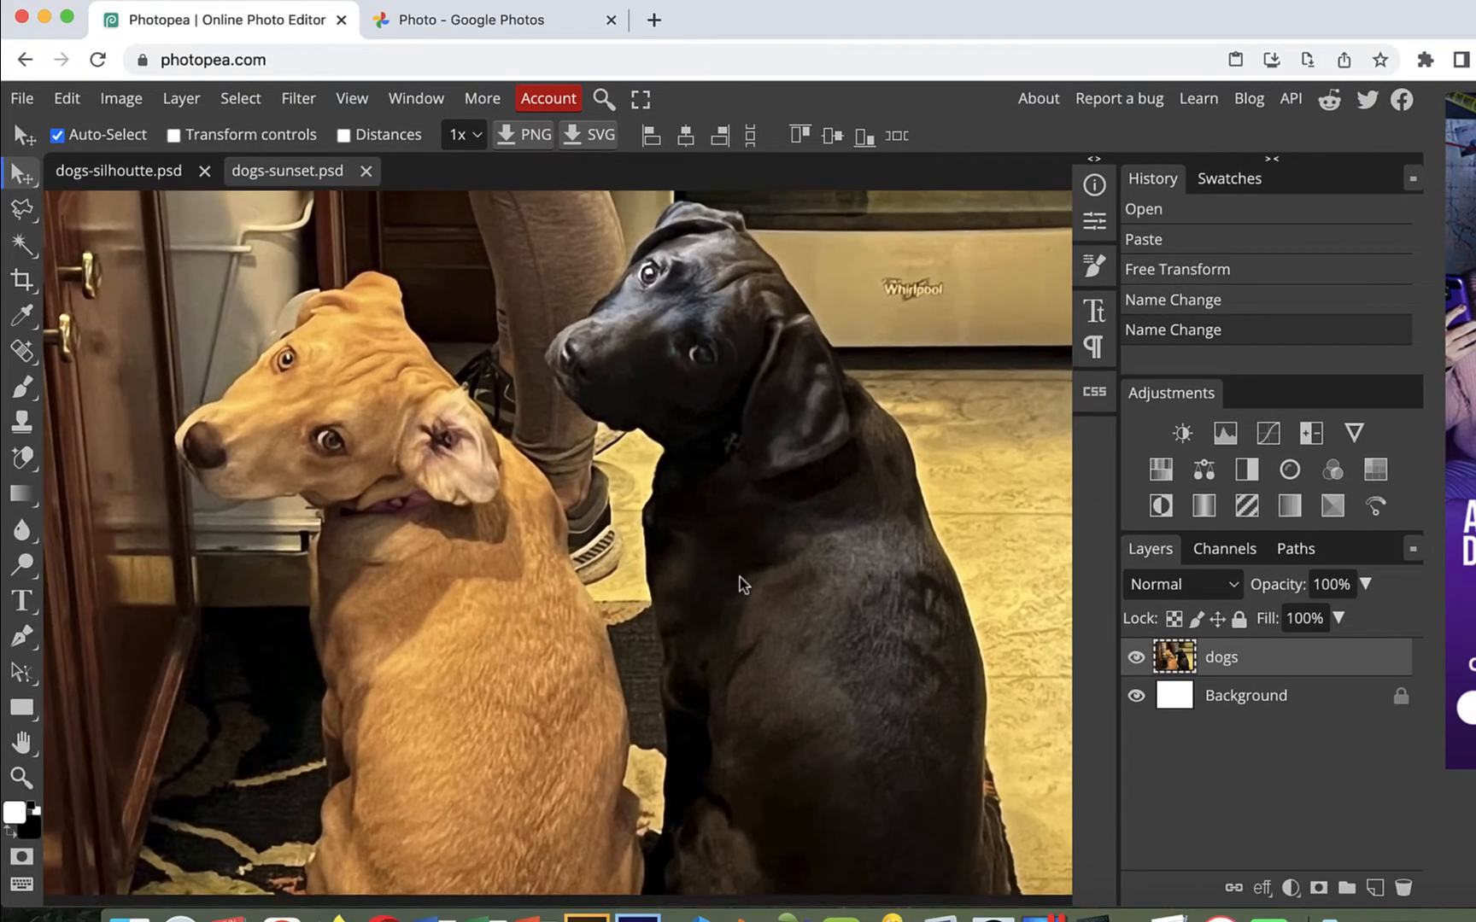
scroll(738, 577, right, 3)
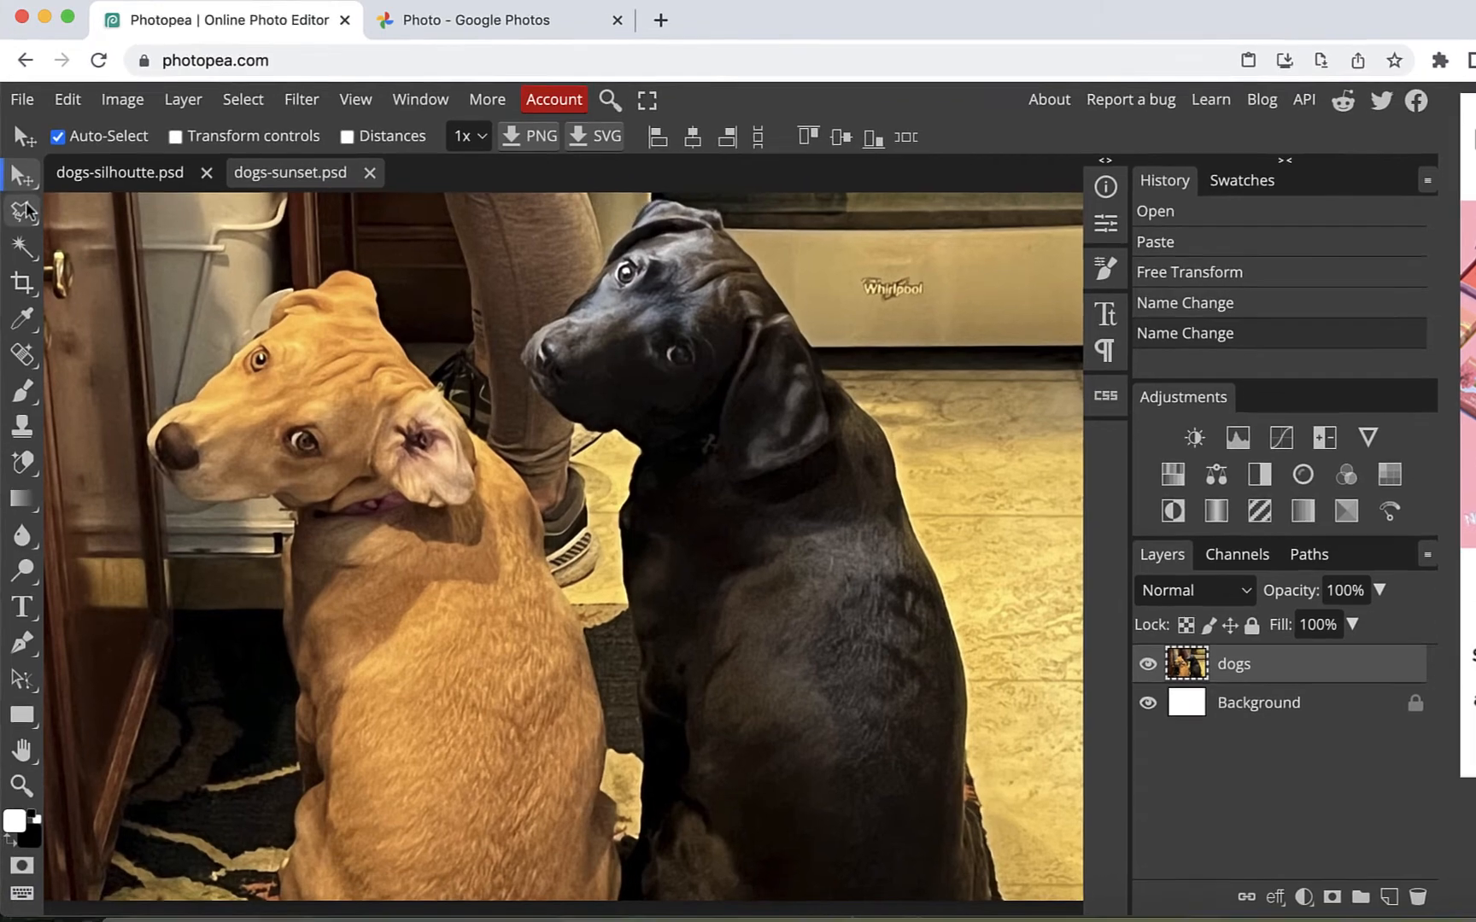
click(23, 208)
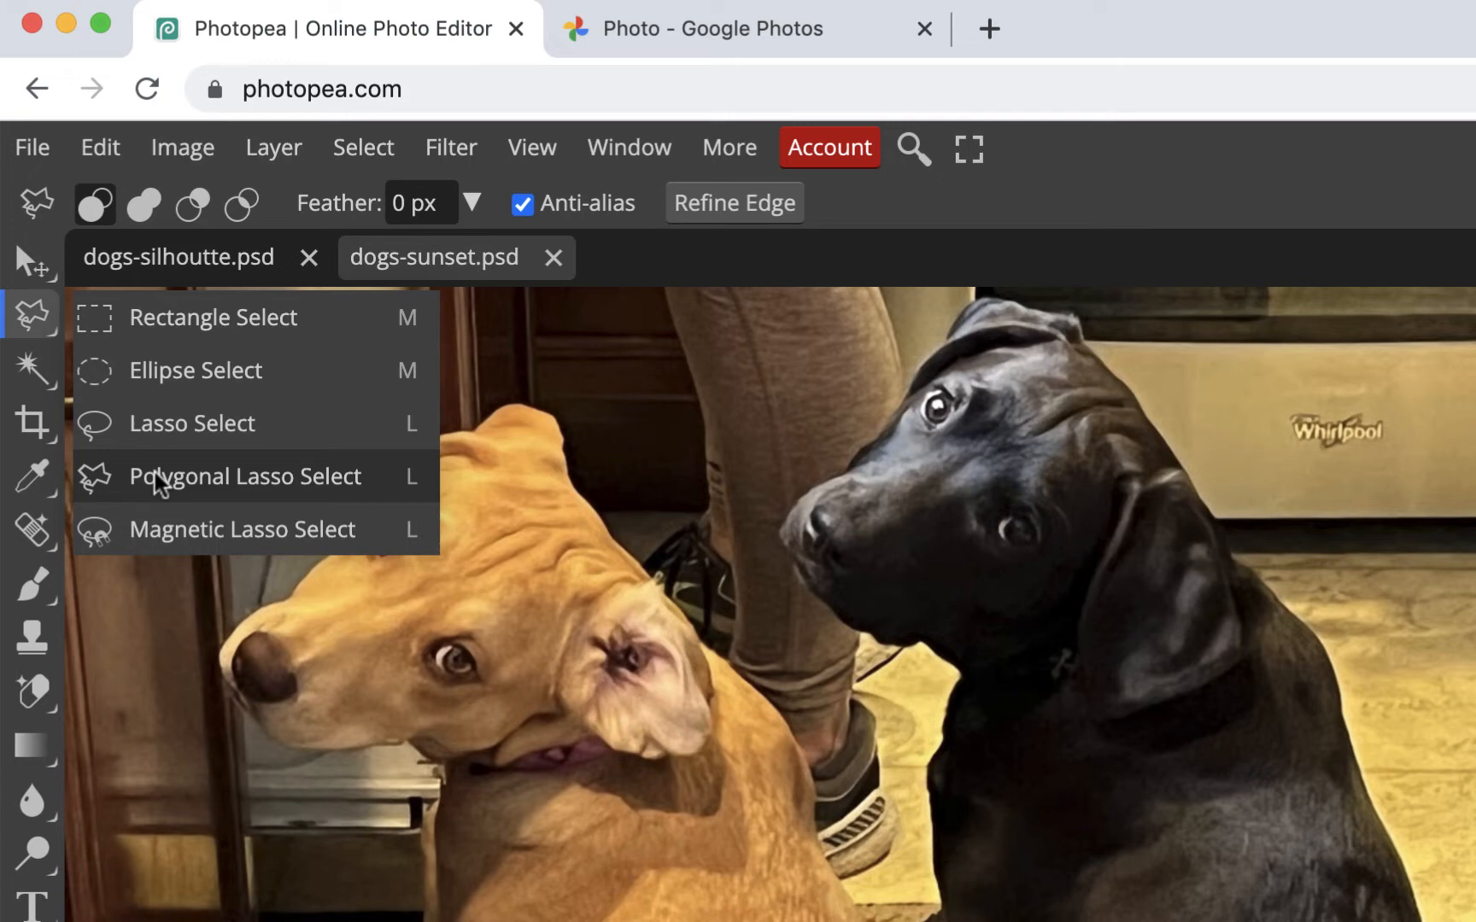
click(158, 480)
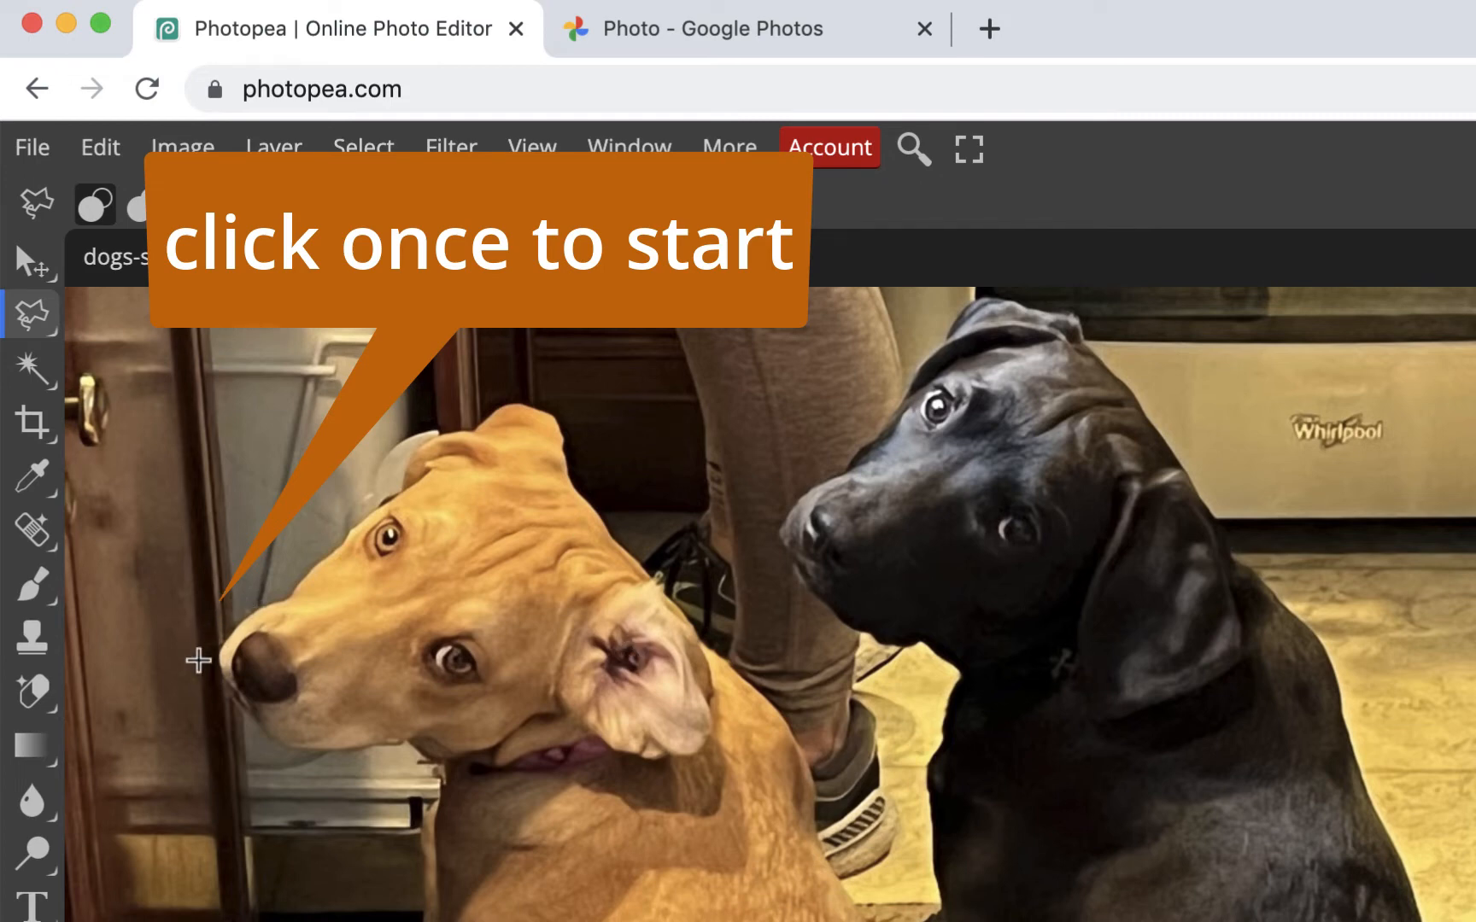
Start a loose polygonal lasso outline beside the golden dog's nose and trace over its forehead, ears and neck.
click(198, 660)
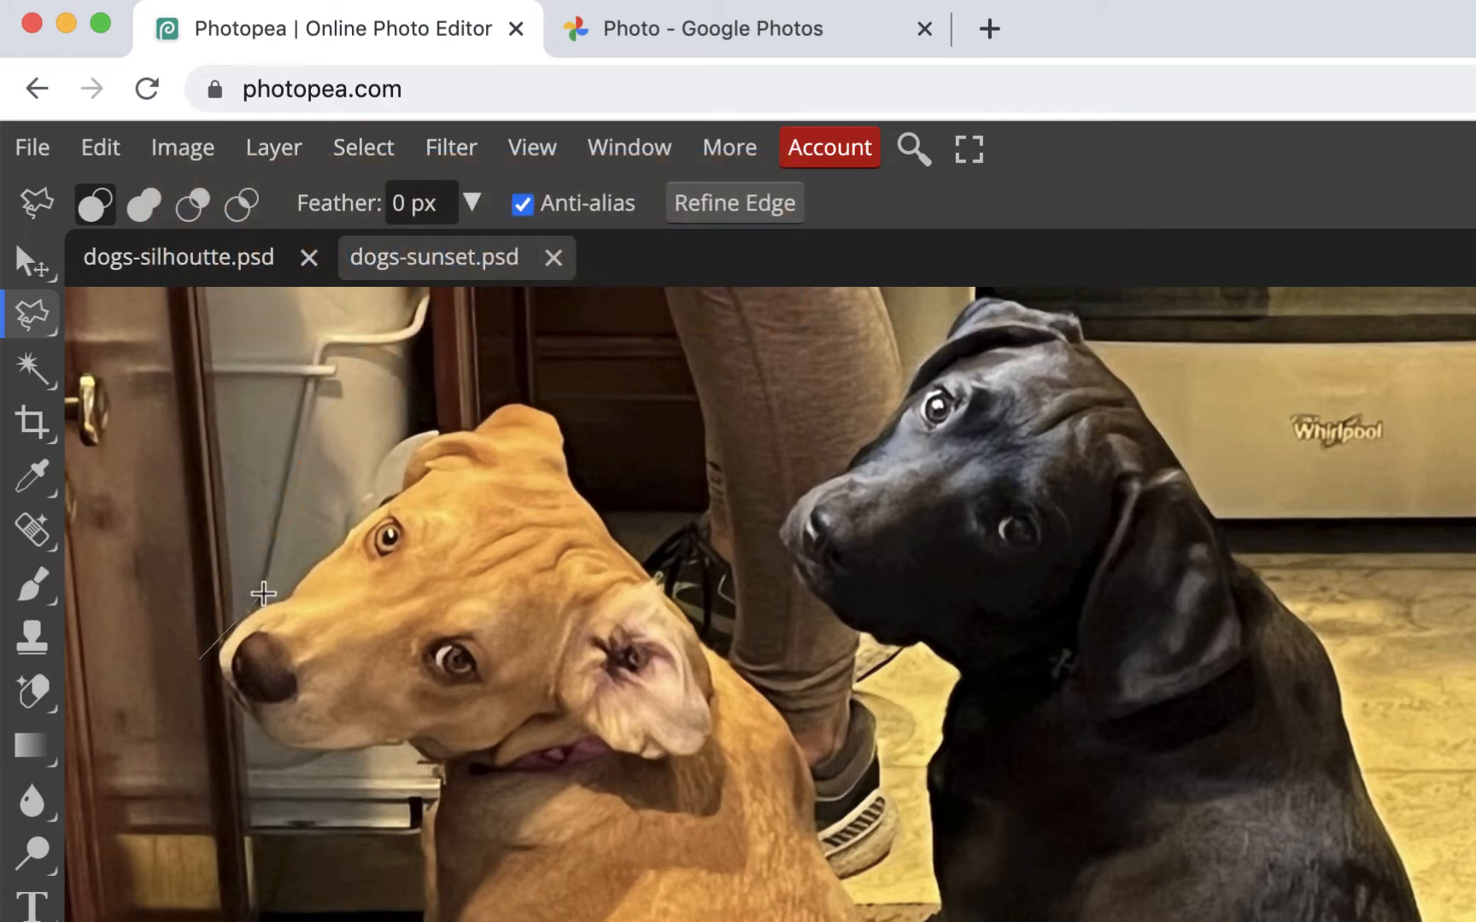
click(260, 593)
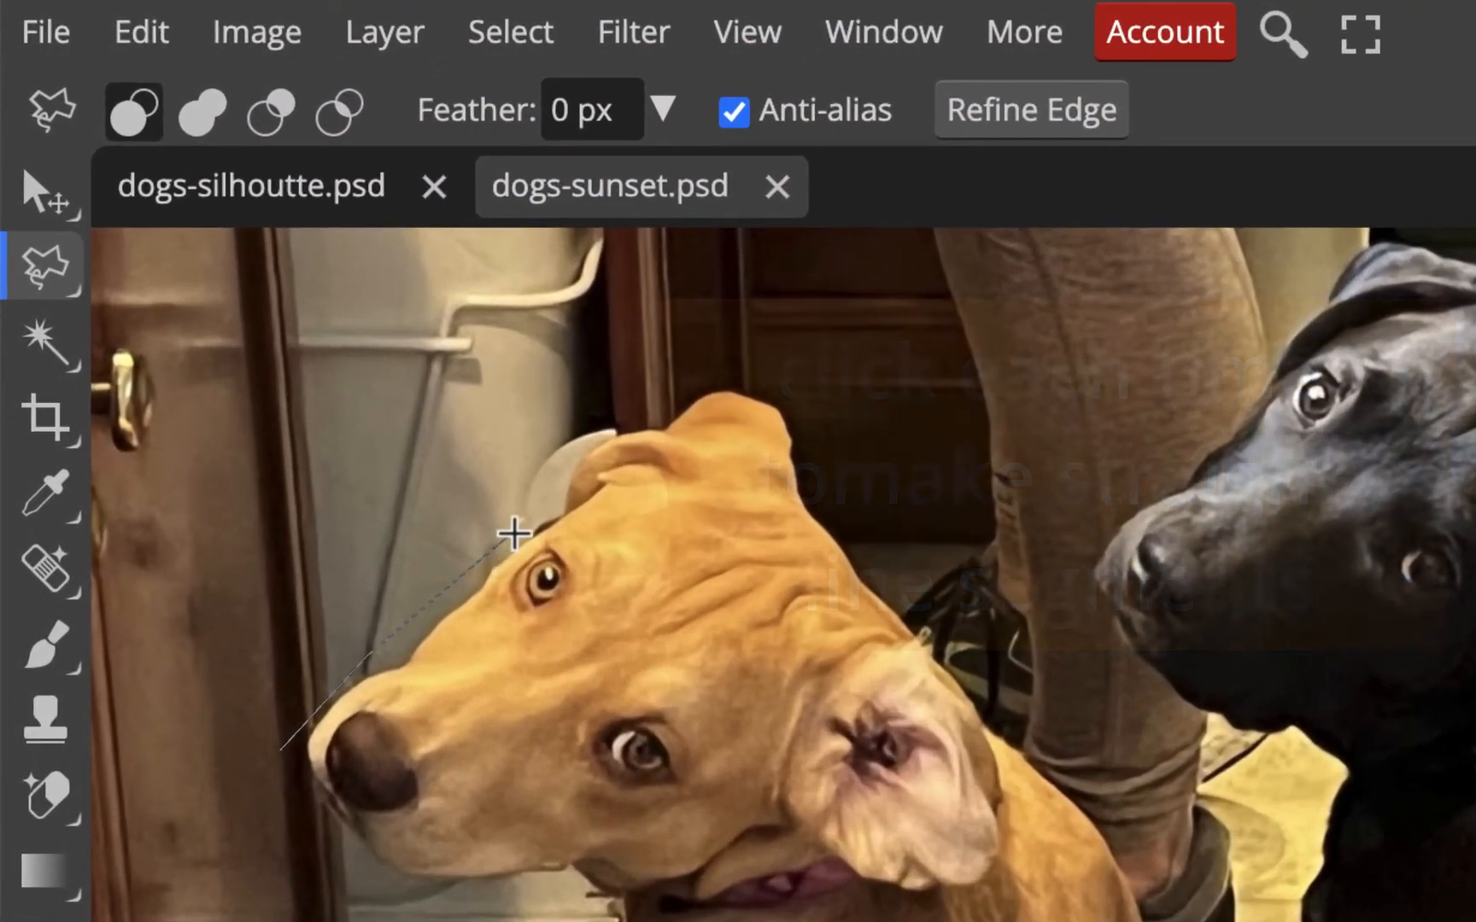
click(557, 488)
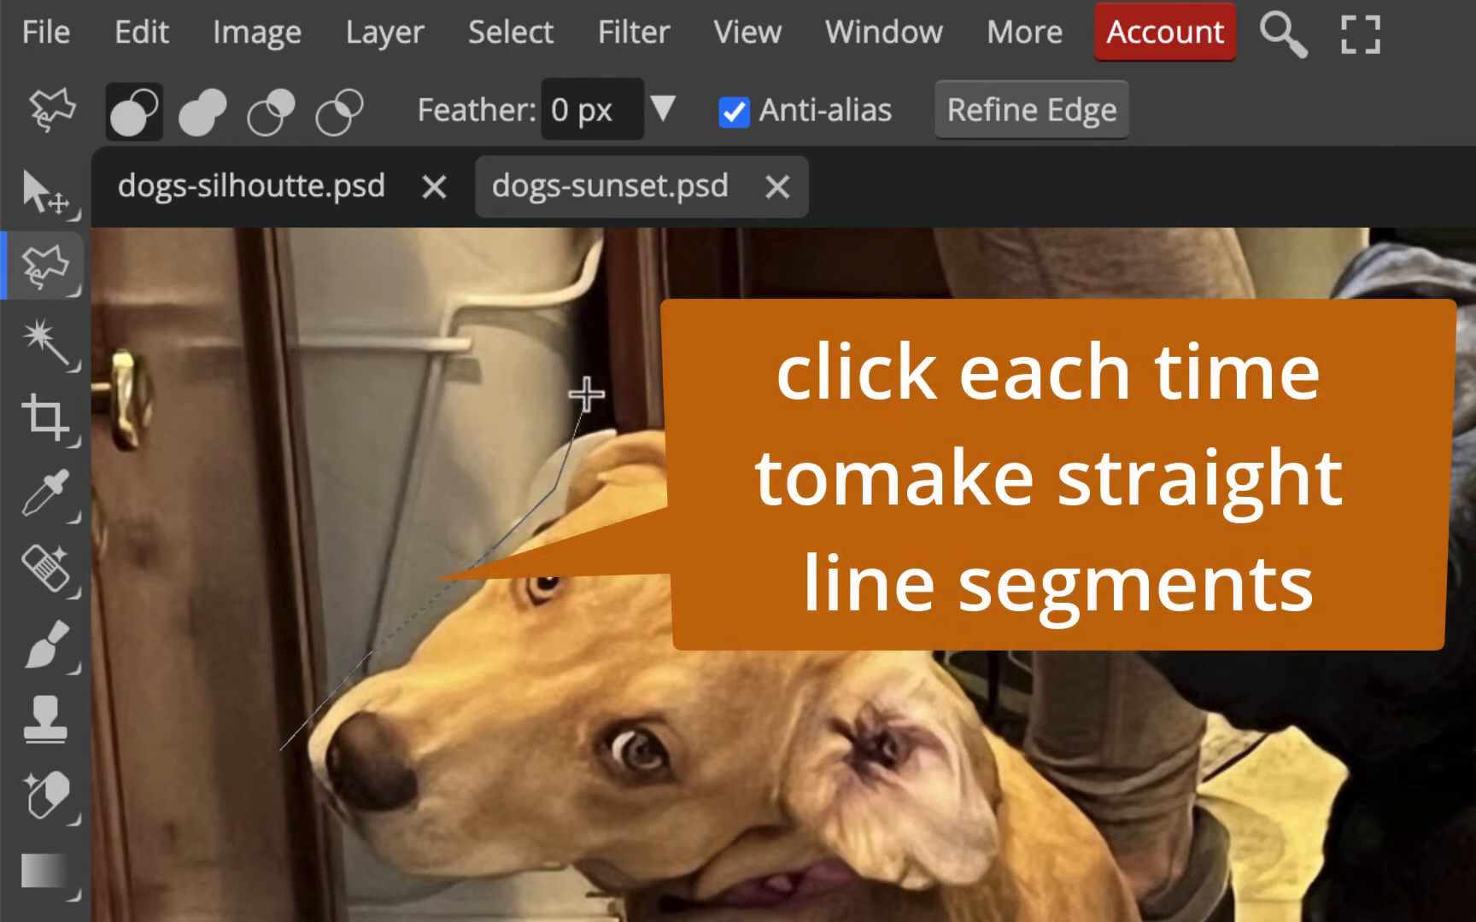
click(602, 410)
click(657, 409)
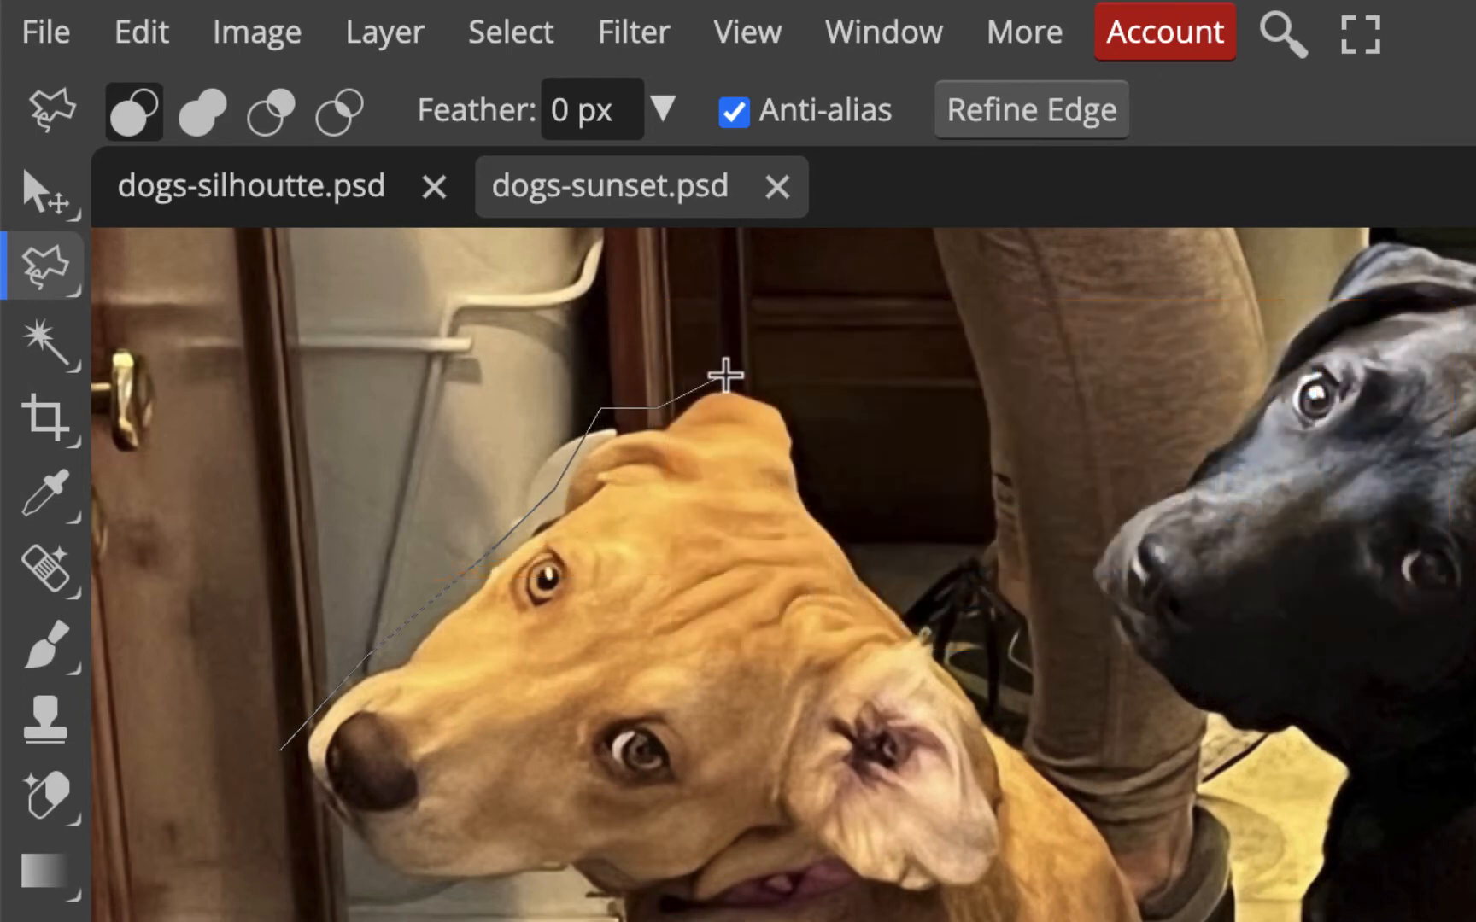
click(729, 369)
click(799, 390)
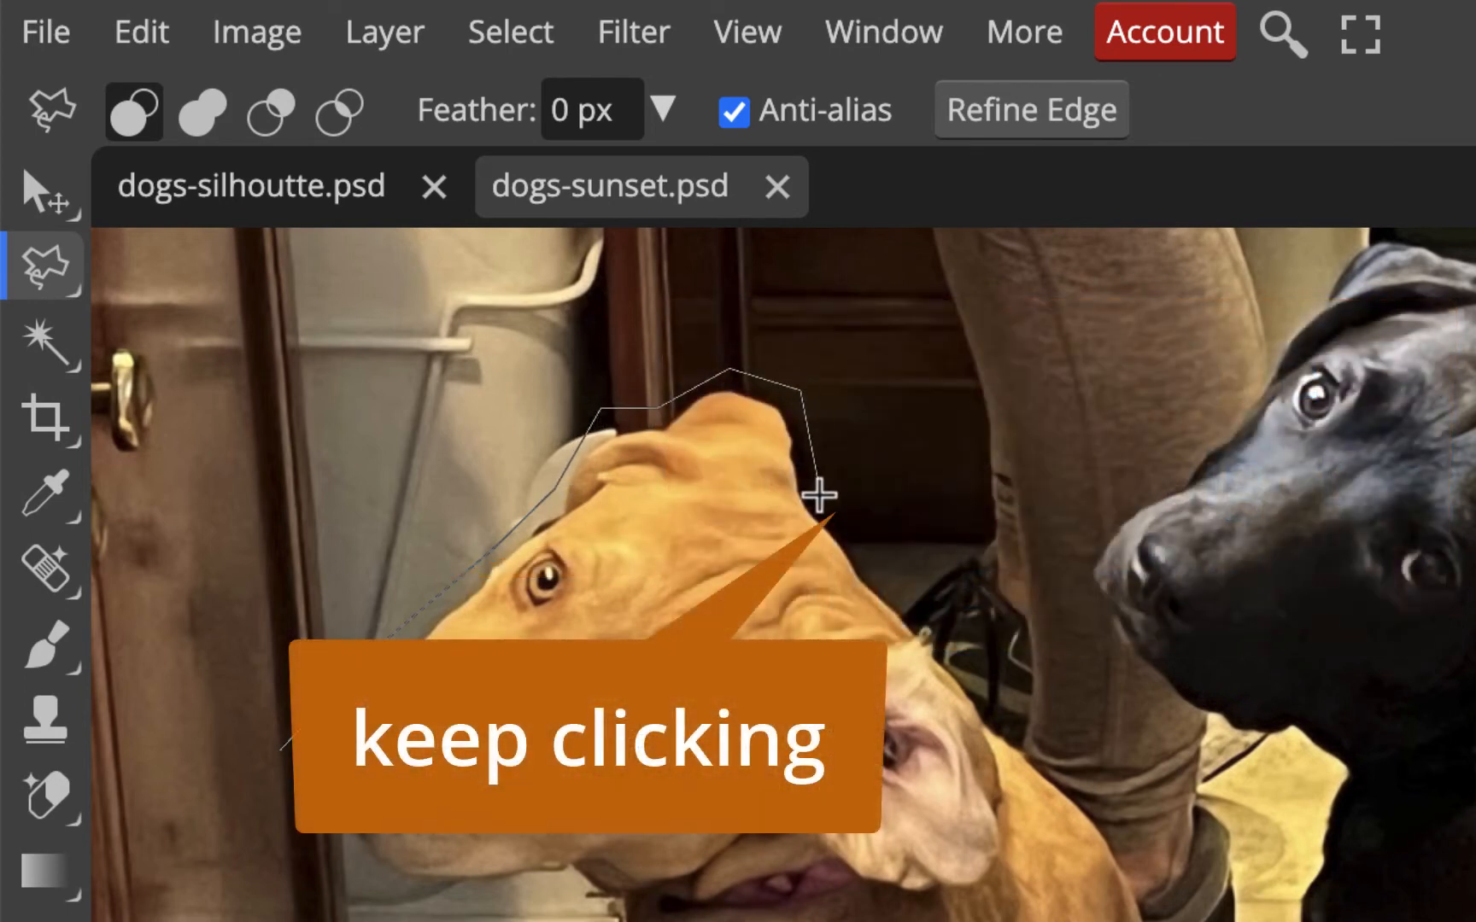
click(818, 495)
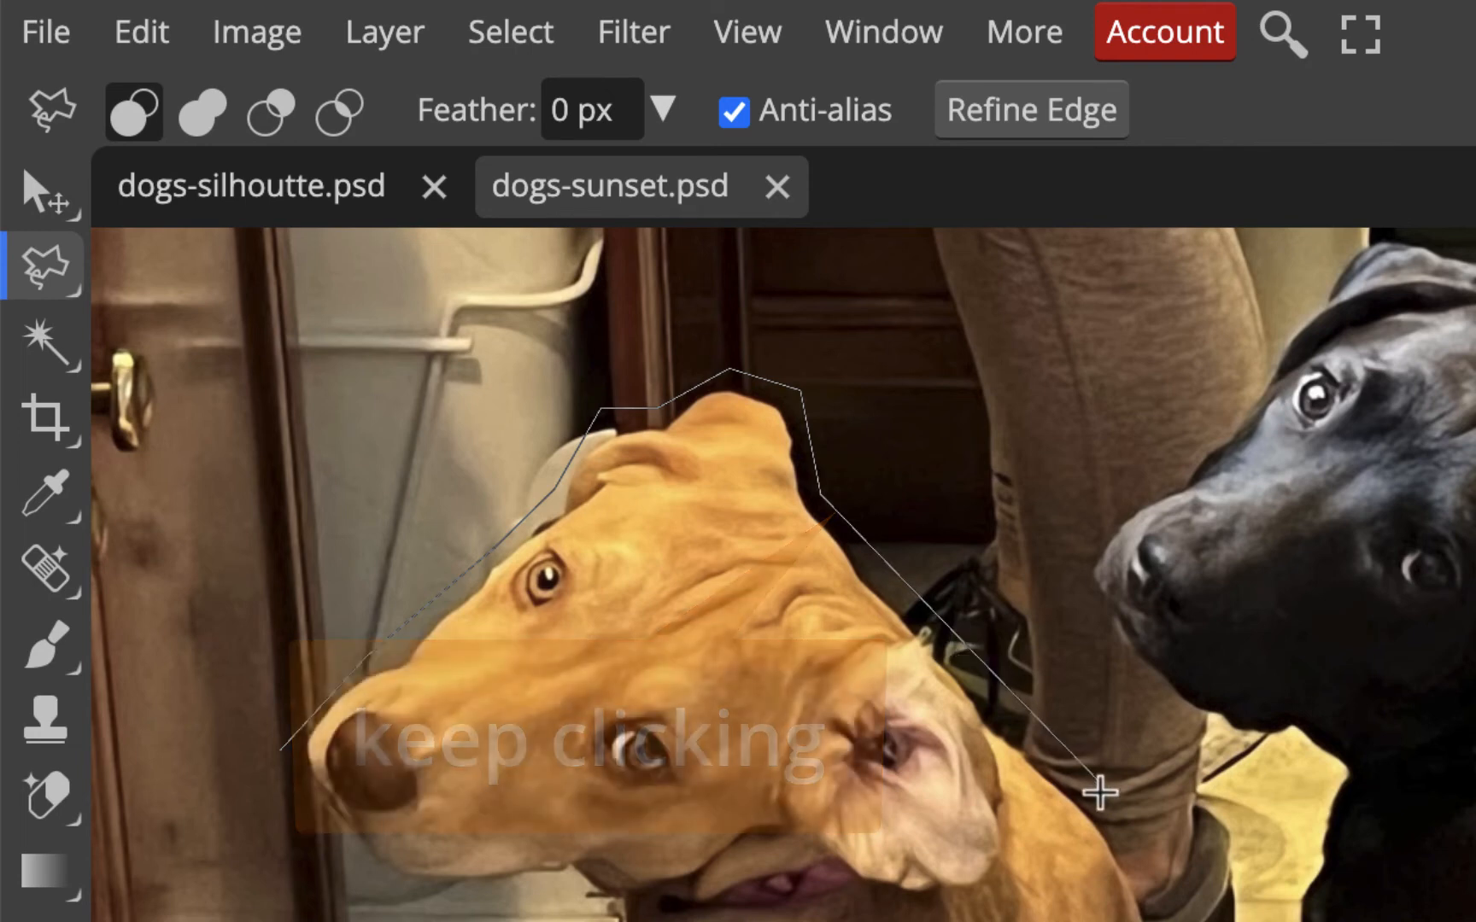
click(1126, 809)
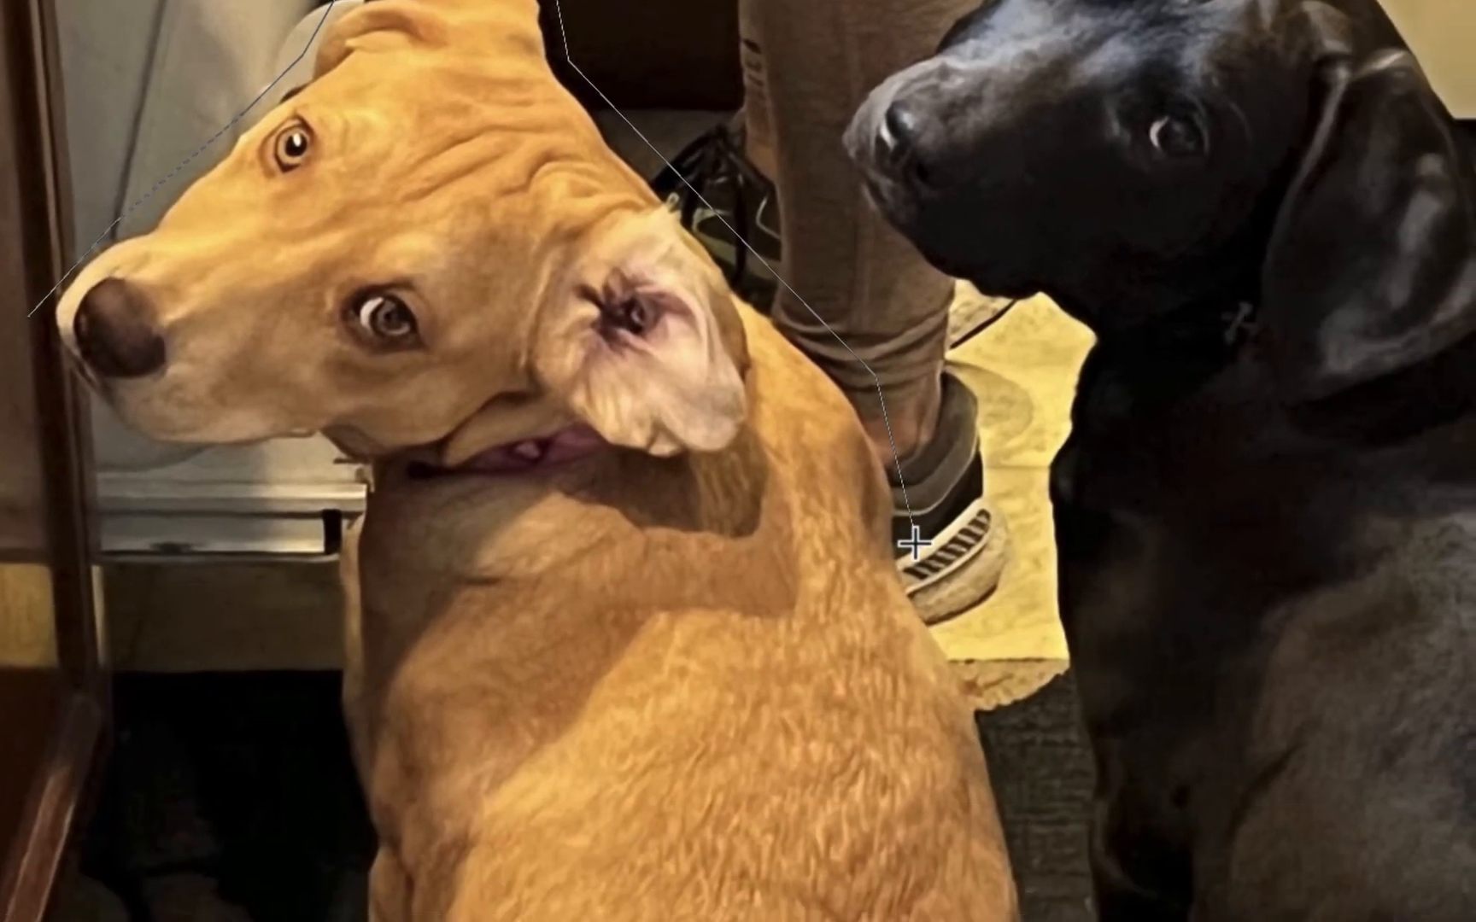
Continue the lasso outline down the golden dog's back to the base of the gap between the two dogs.
click(915, 543)
click(994, 694)
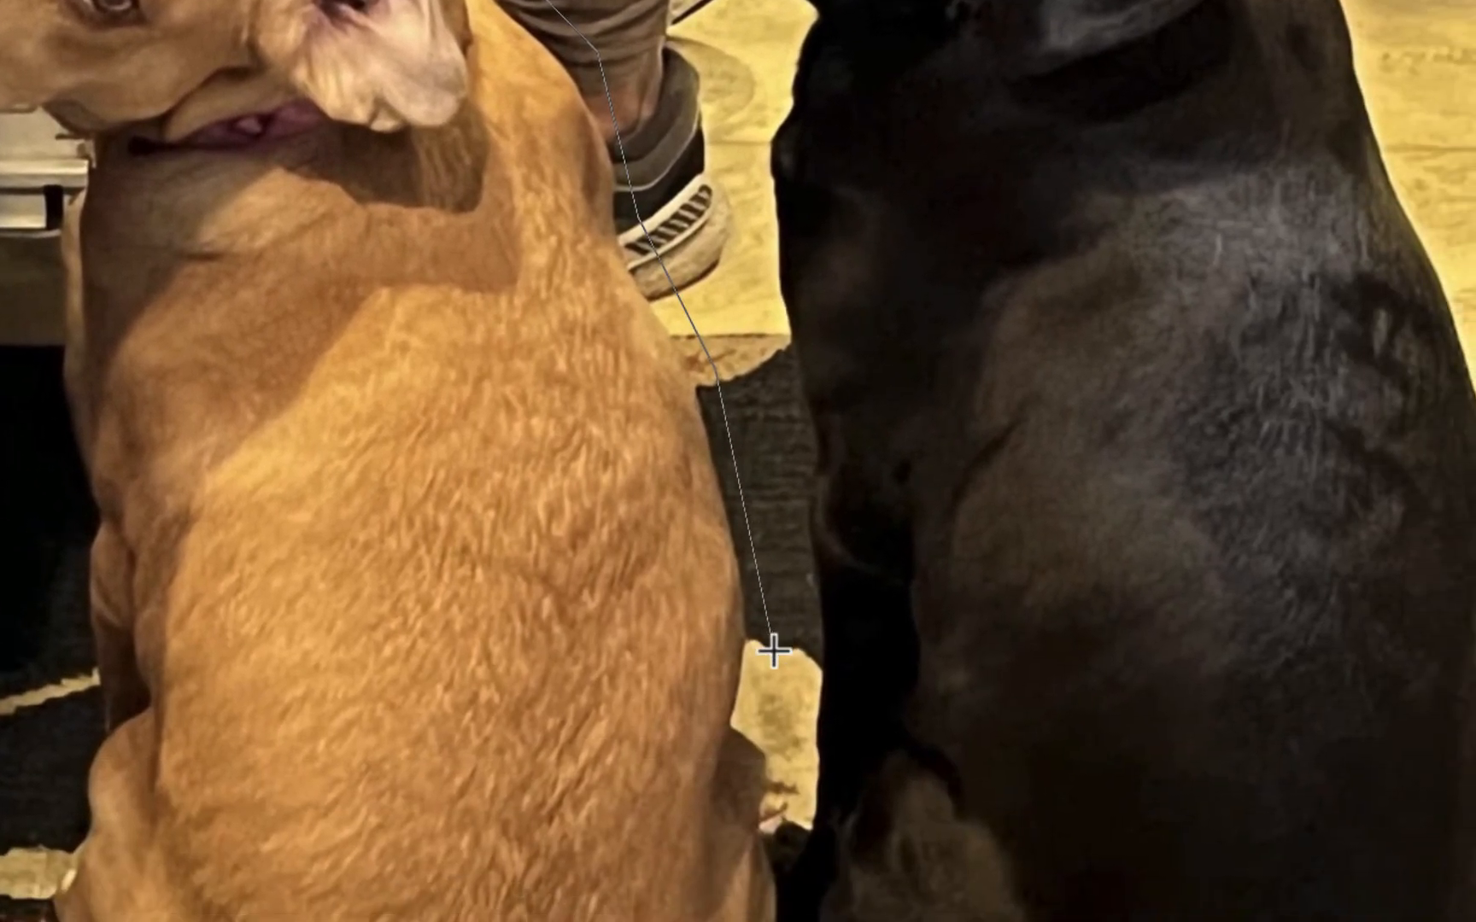
click(773, 652)
click(755, 782)
click(802, 877)
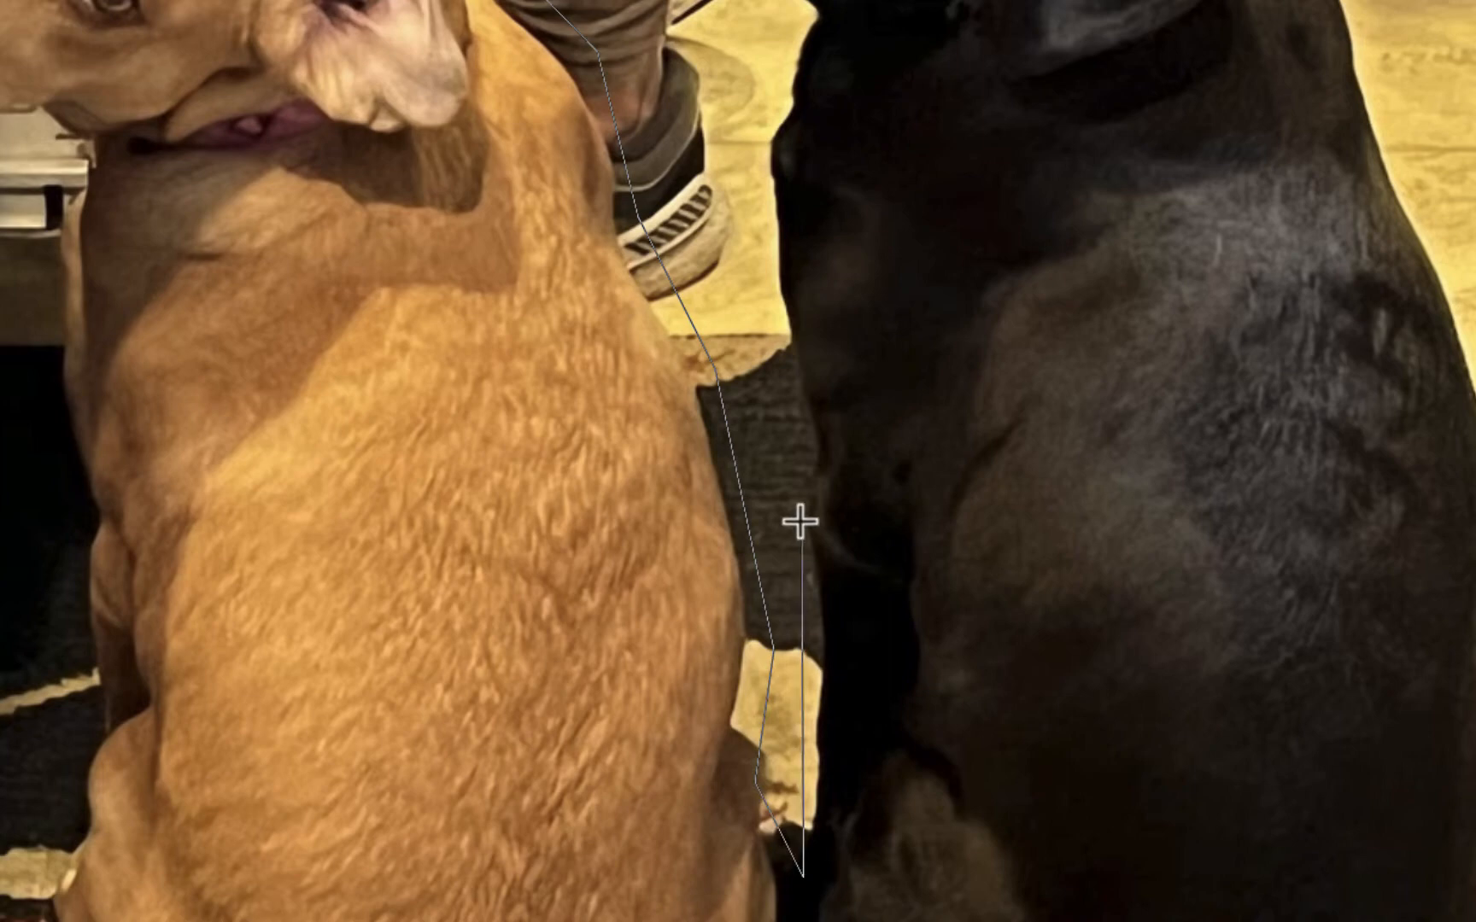
Trace the lasso outline up the black dog's chest and around under its chin to the muzzle.
click(794, 545)
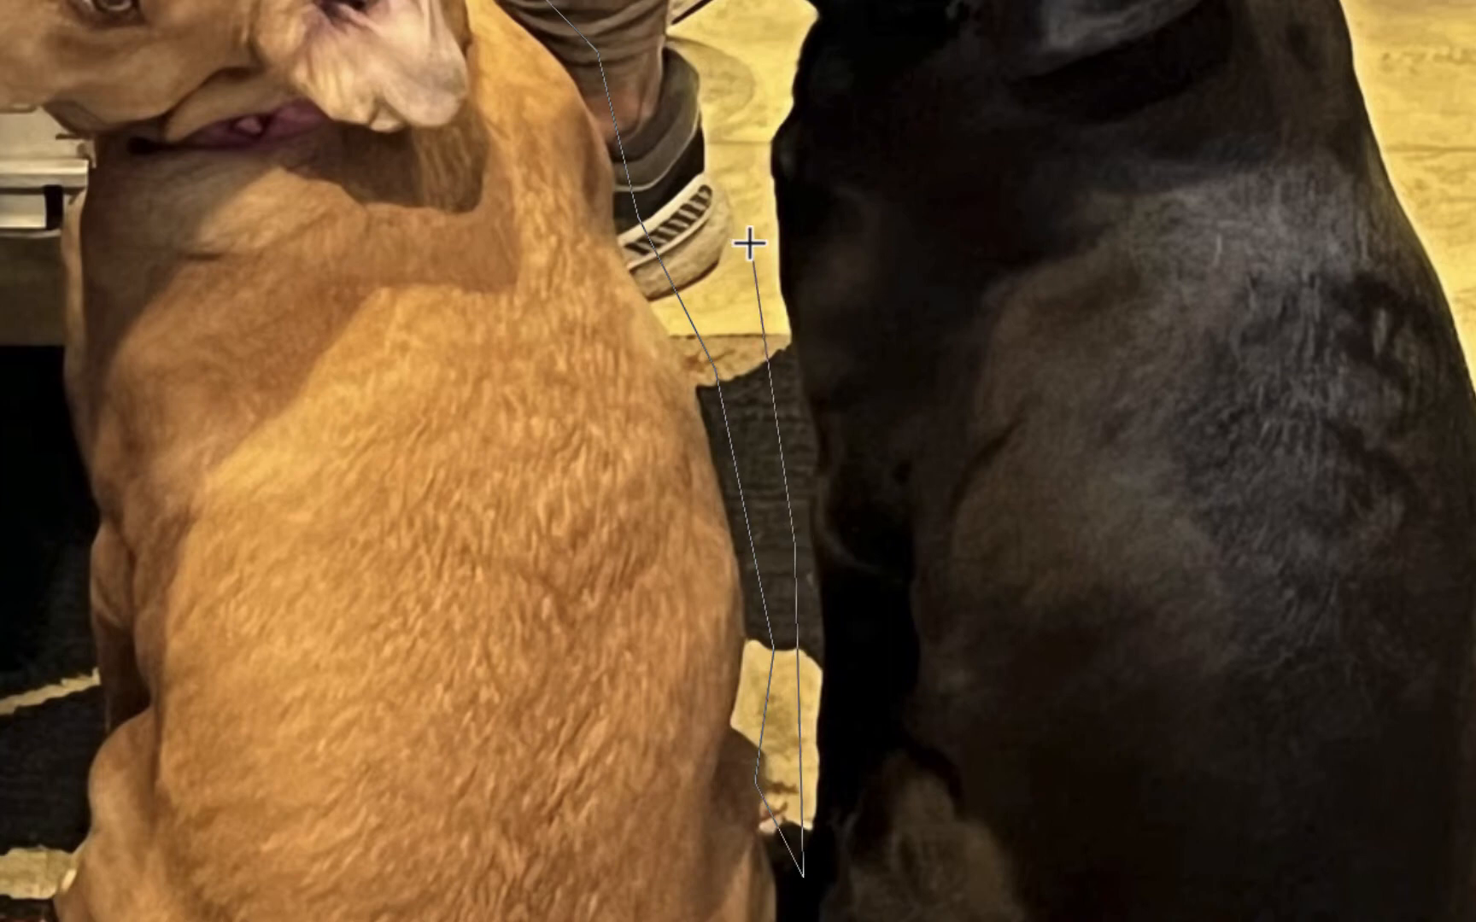
click(750, 244)
scroll(748, 239, up, 6)
click(691, 494)
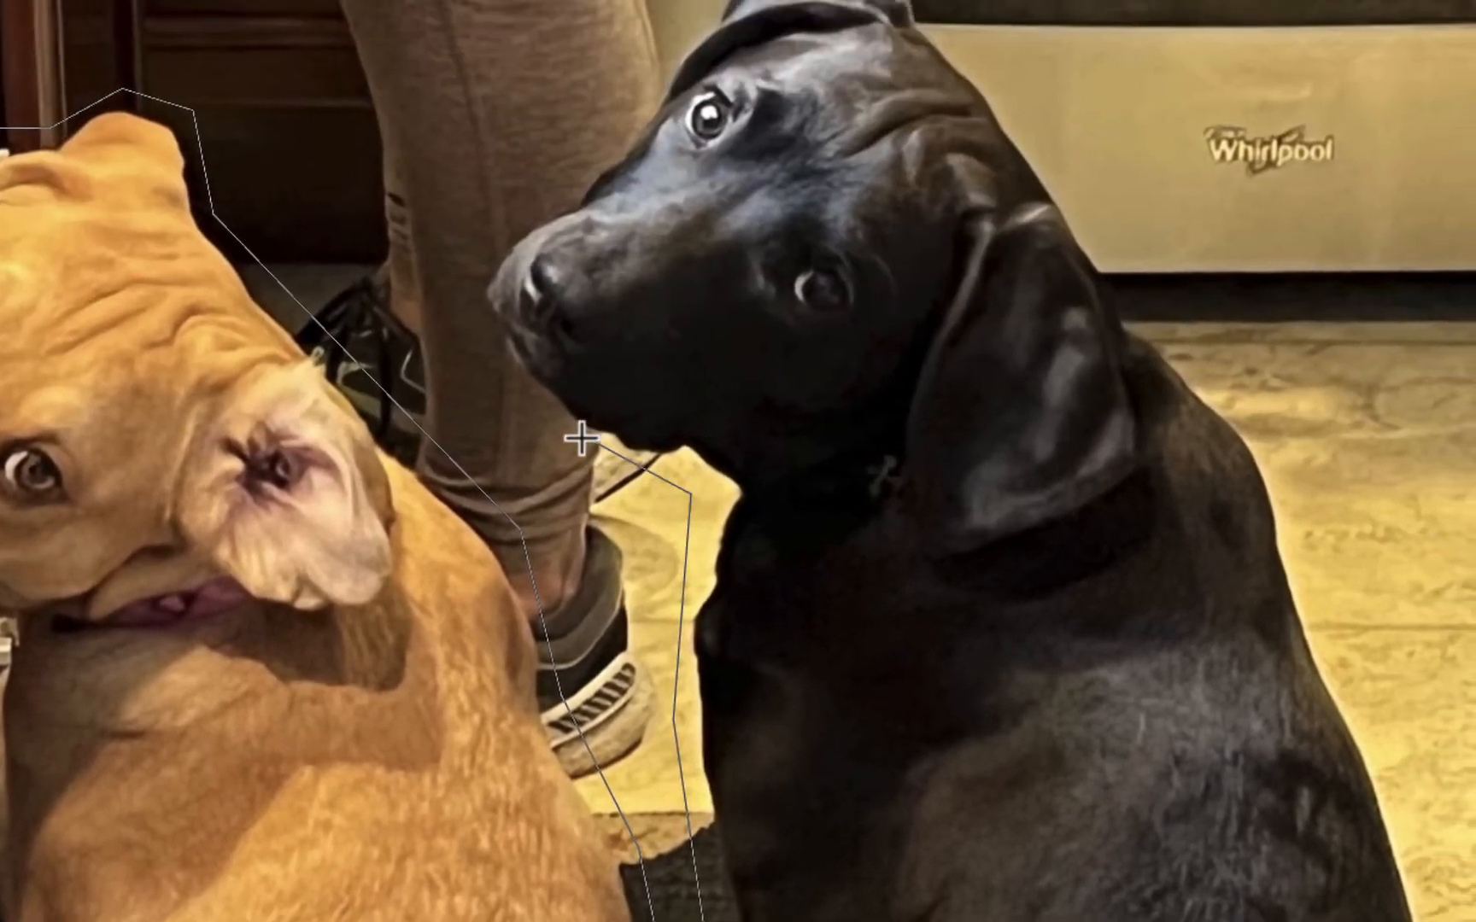
click(587, 438)
click(485, 339)
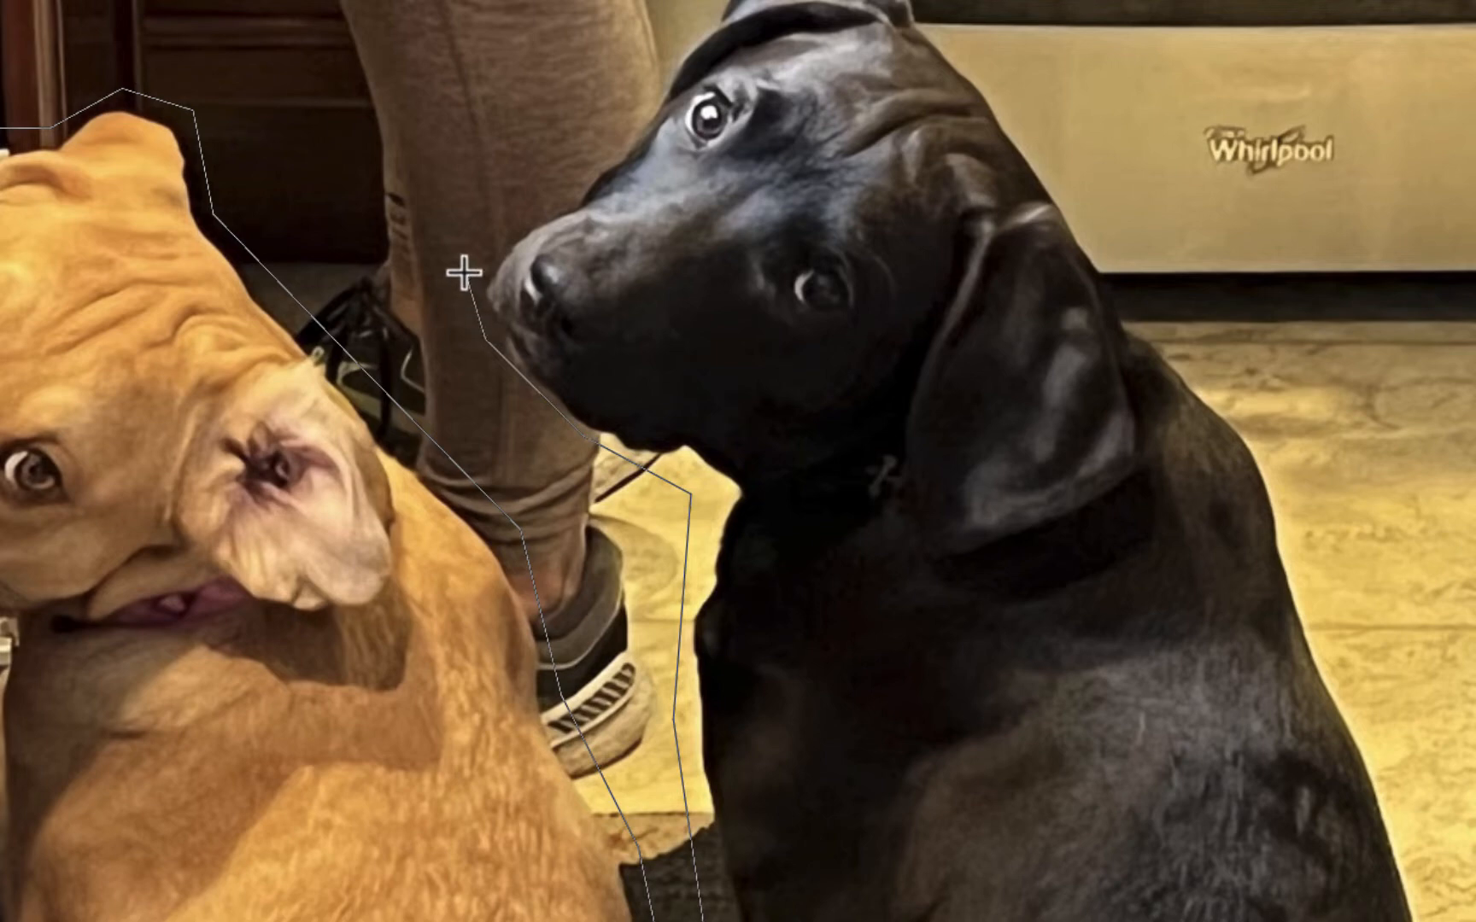
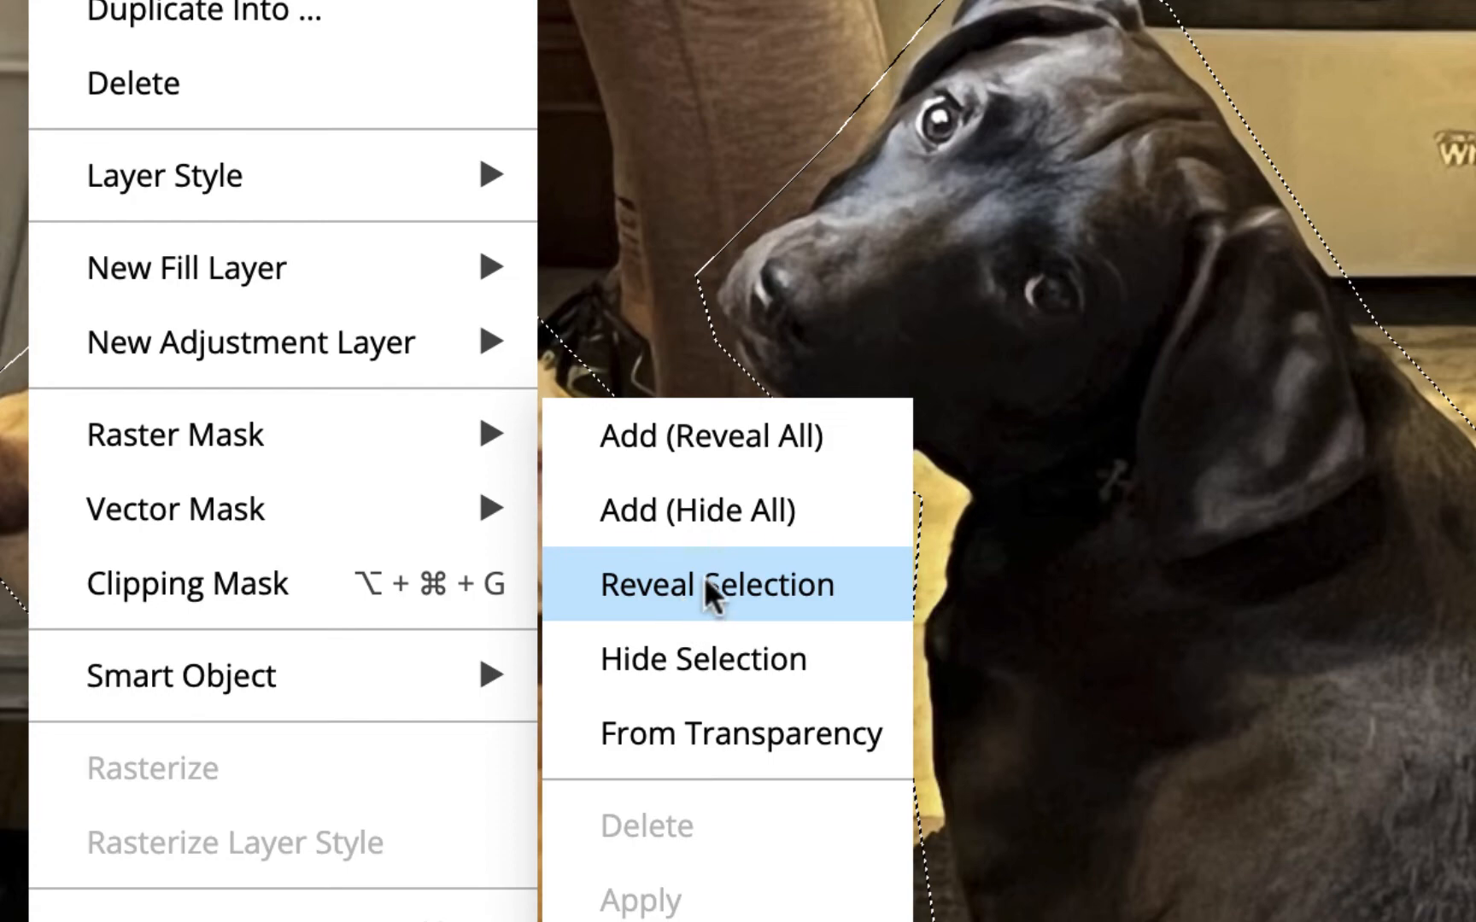
Add a raster mask to the dogs layer that reveals the selection, and make the mask active for editing.
click(706, 586)
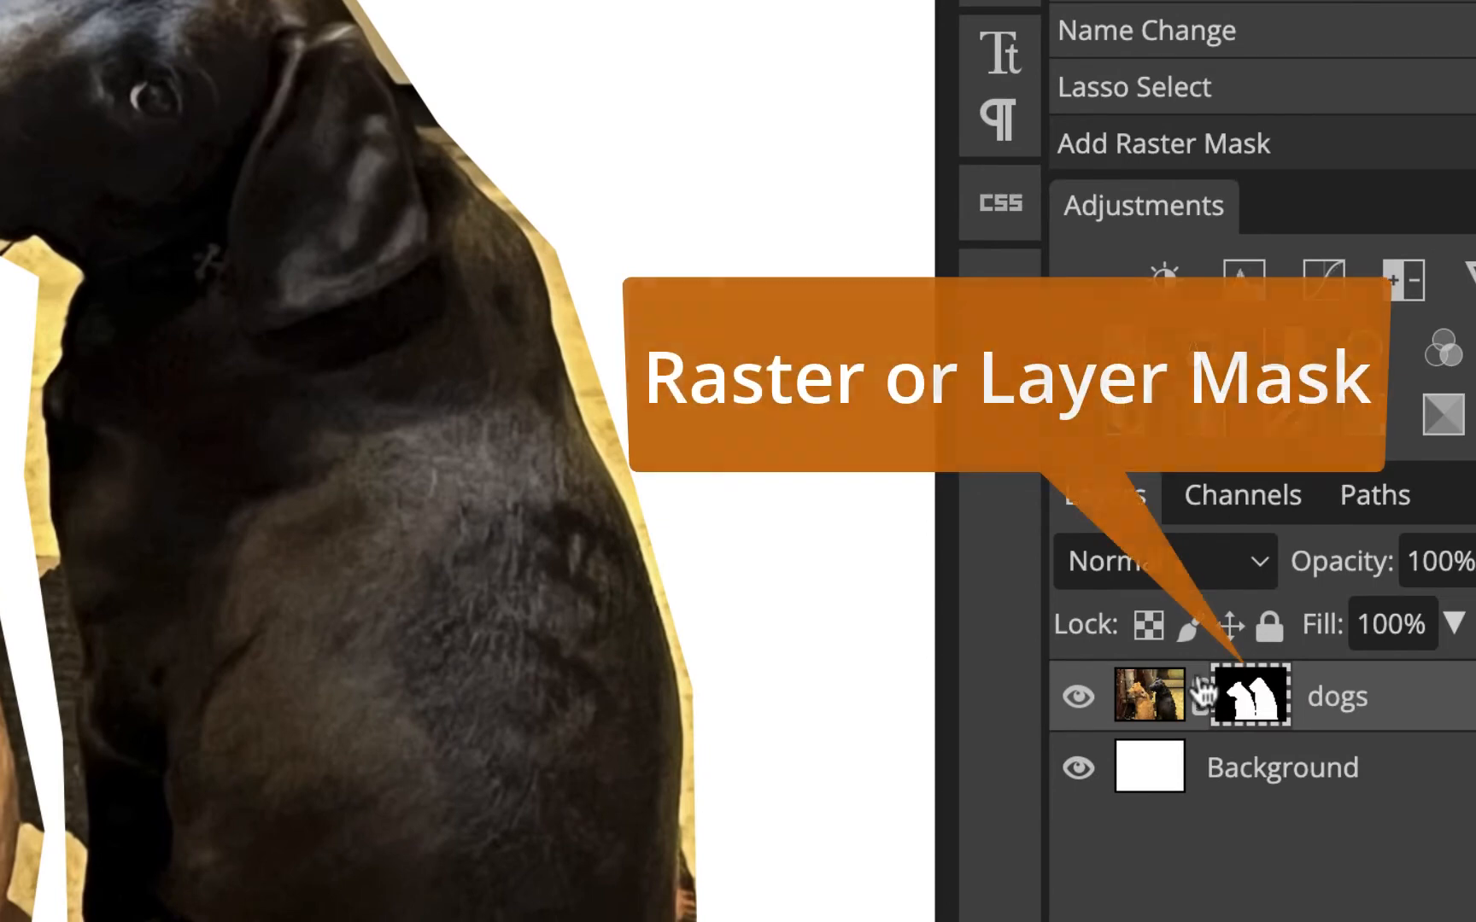
click(1160, 707)
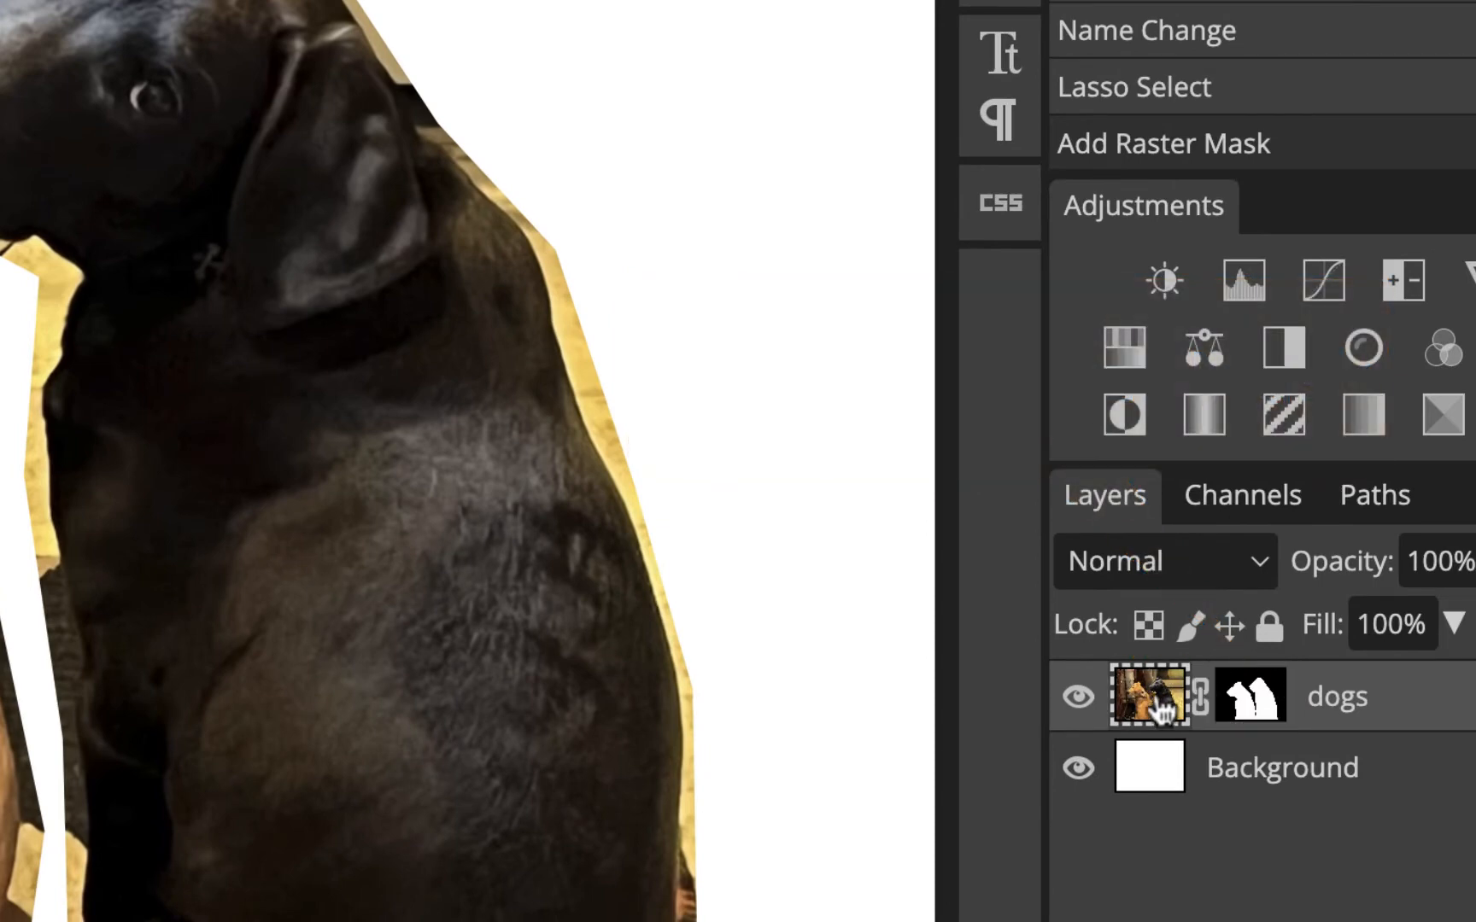
click(1273, 706)
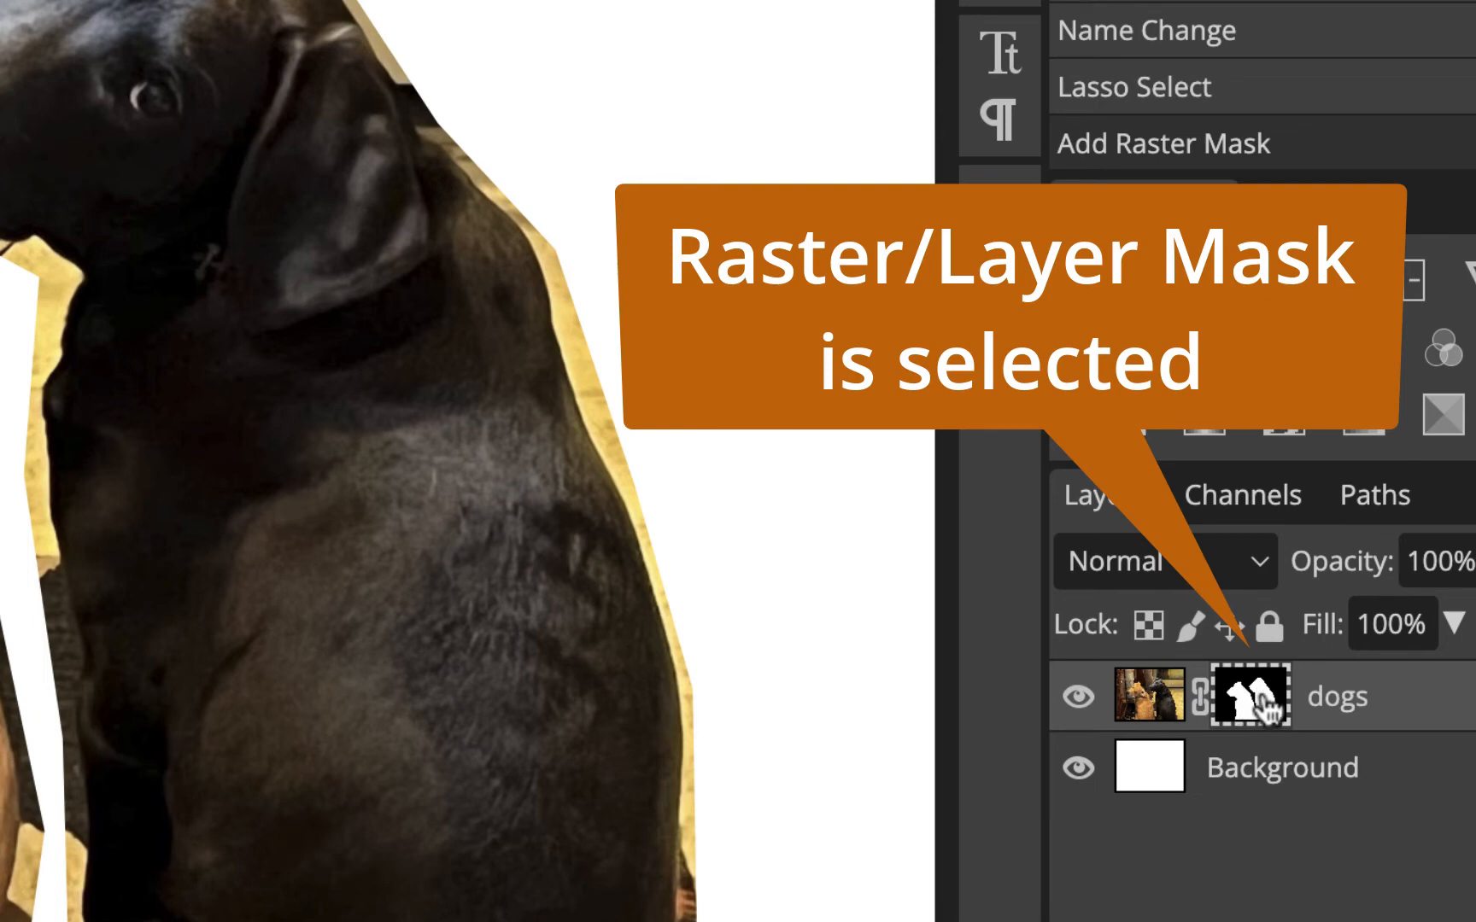
alt+click(1263, 706)
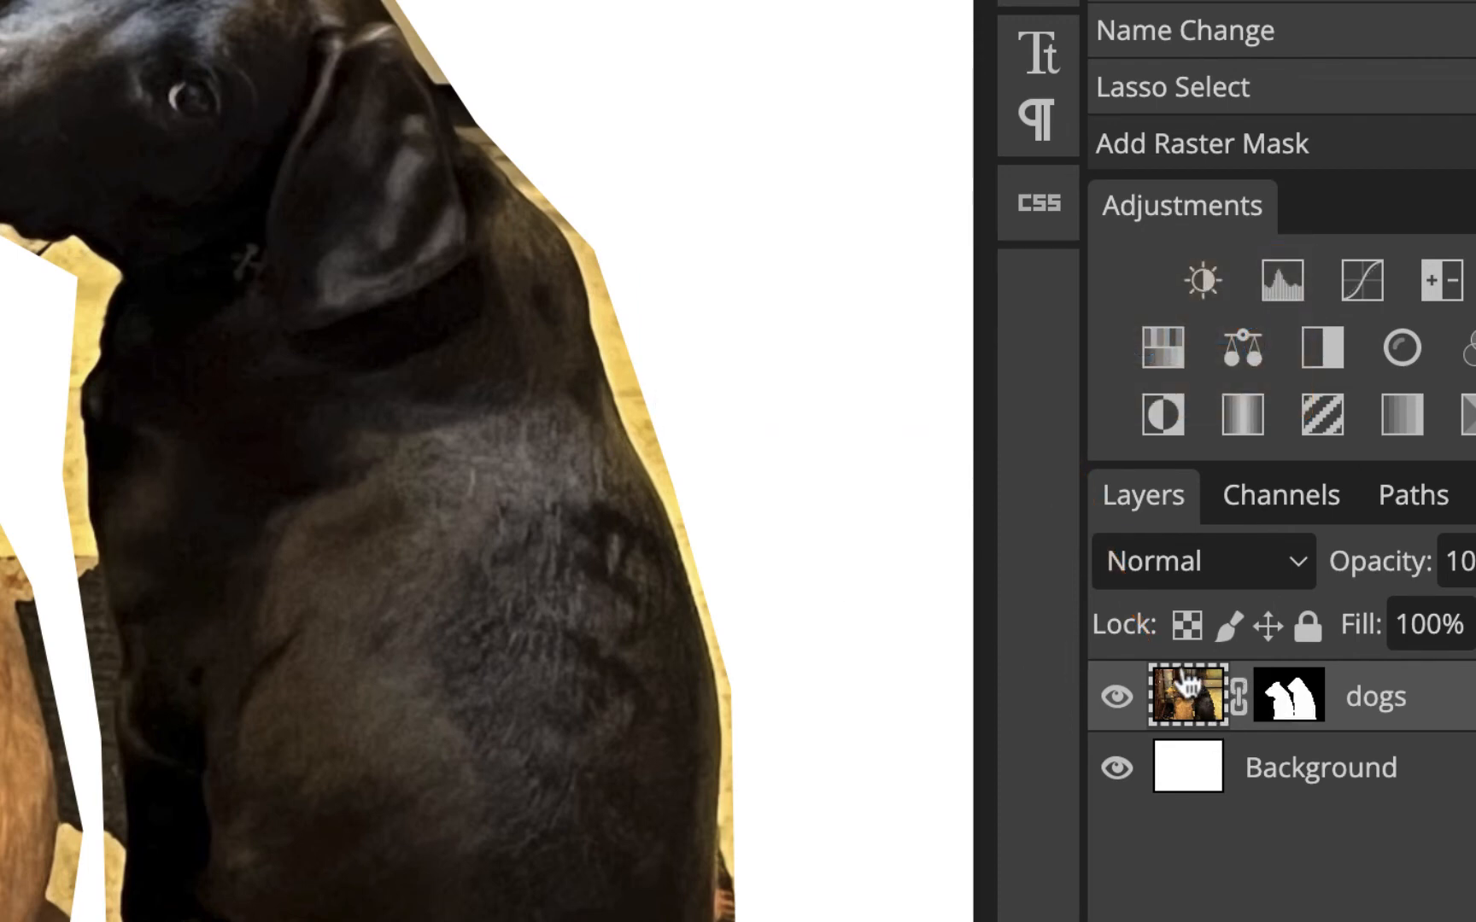
click(1290, 696)
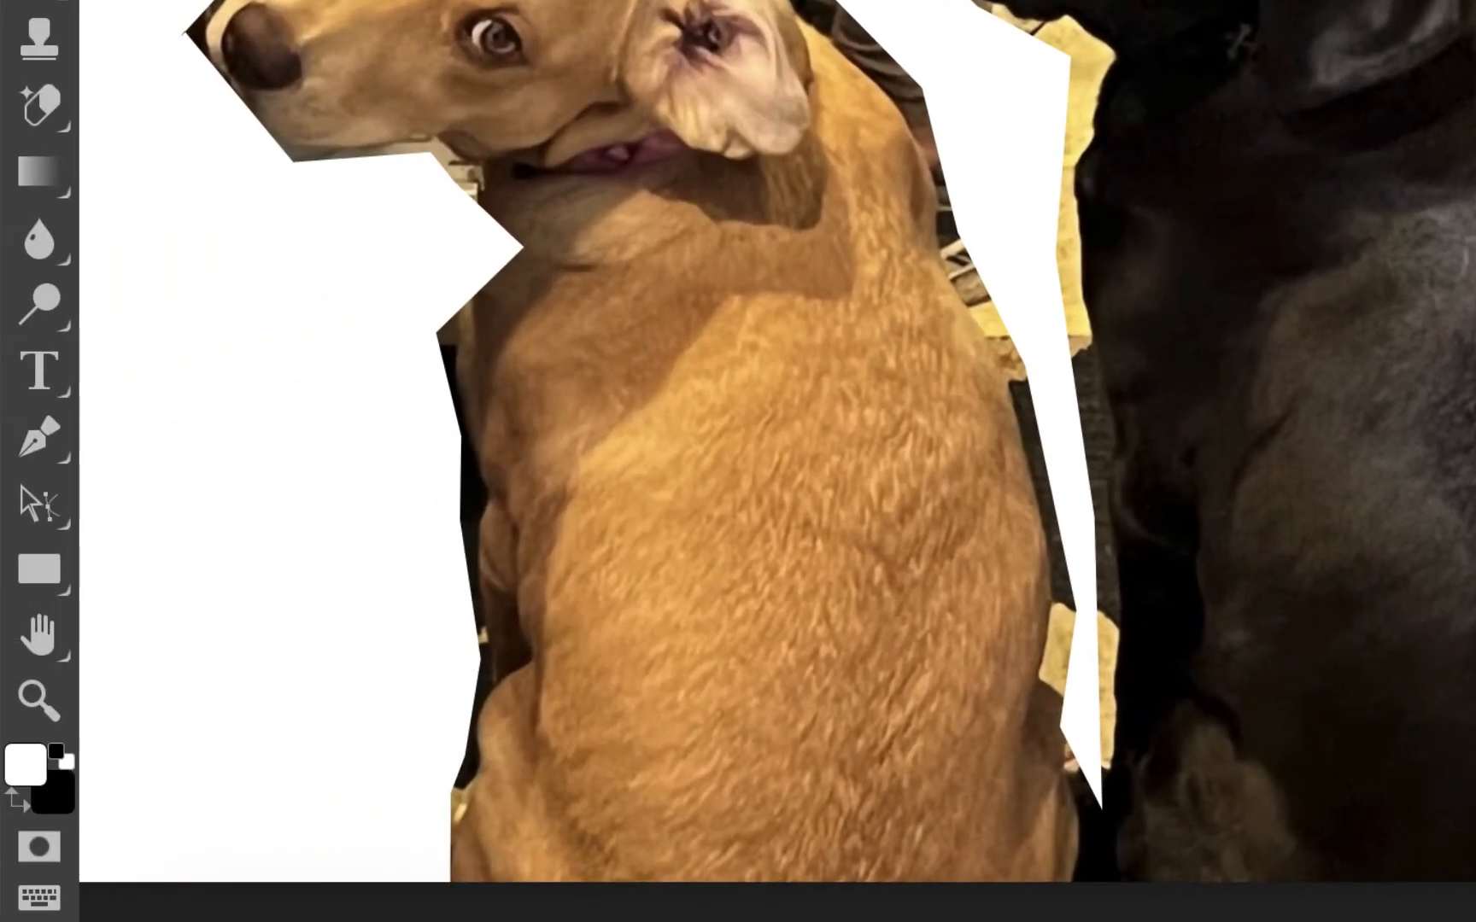
Save the masked project and switch to the Brush Tool.
click(40, 23)
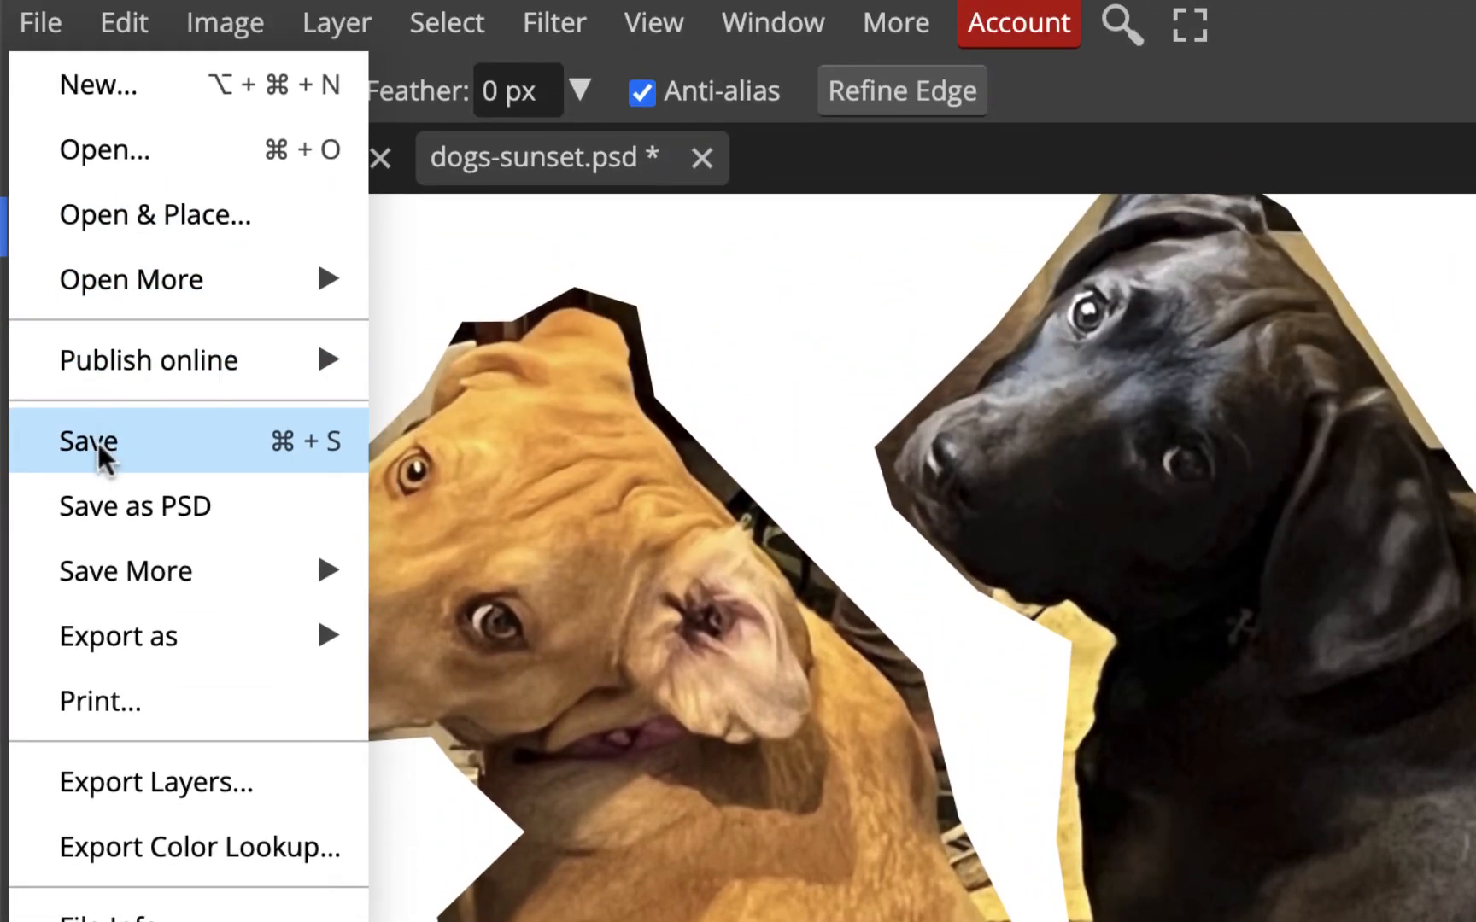
click(94, 442)
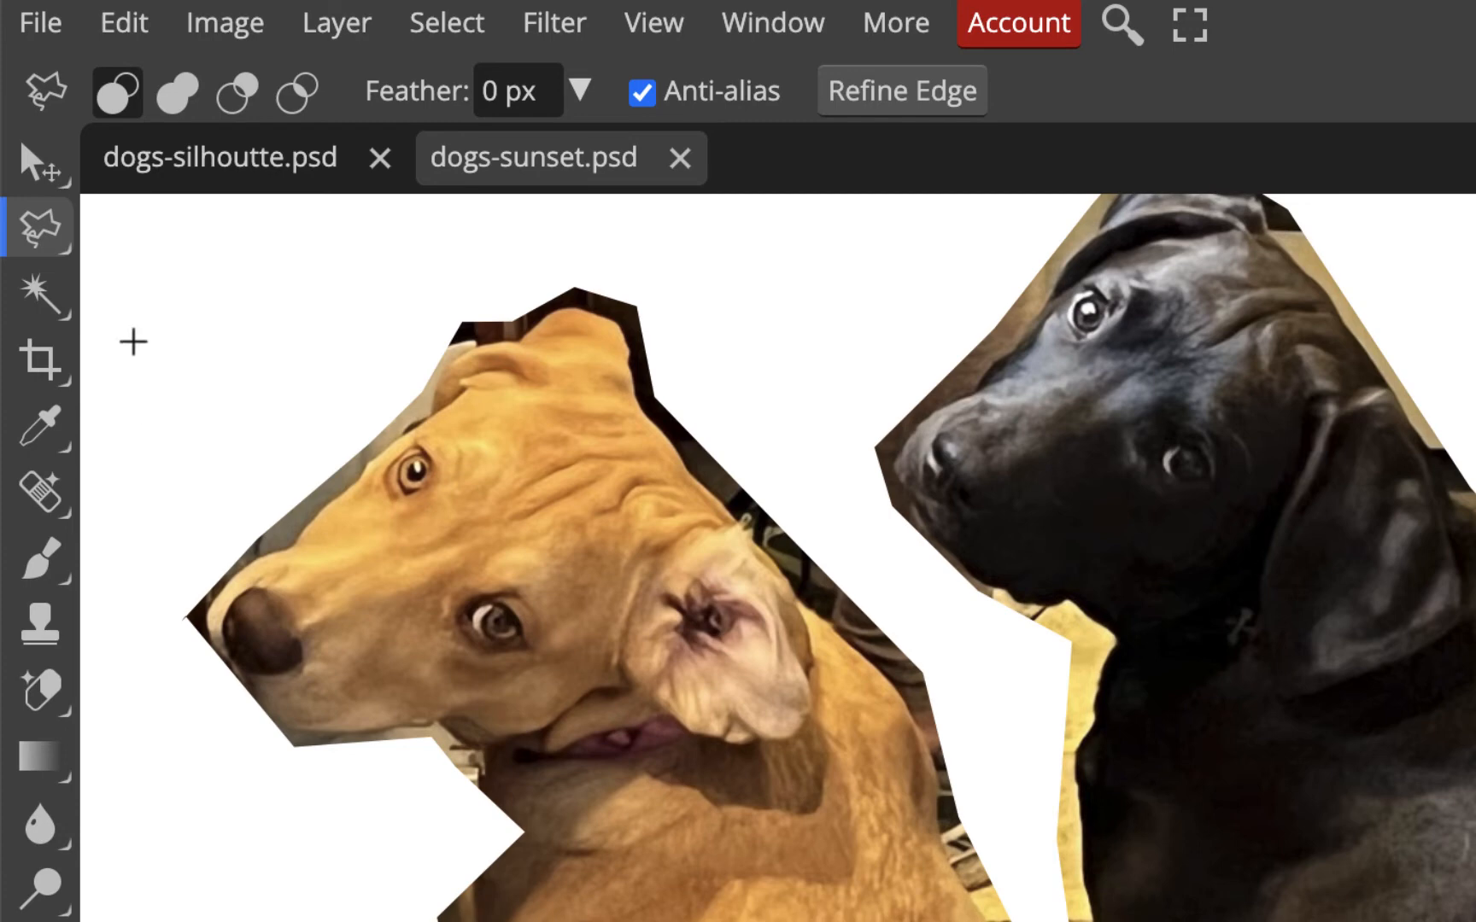
click(47, 562)
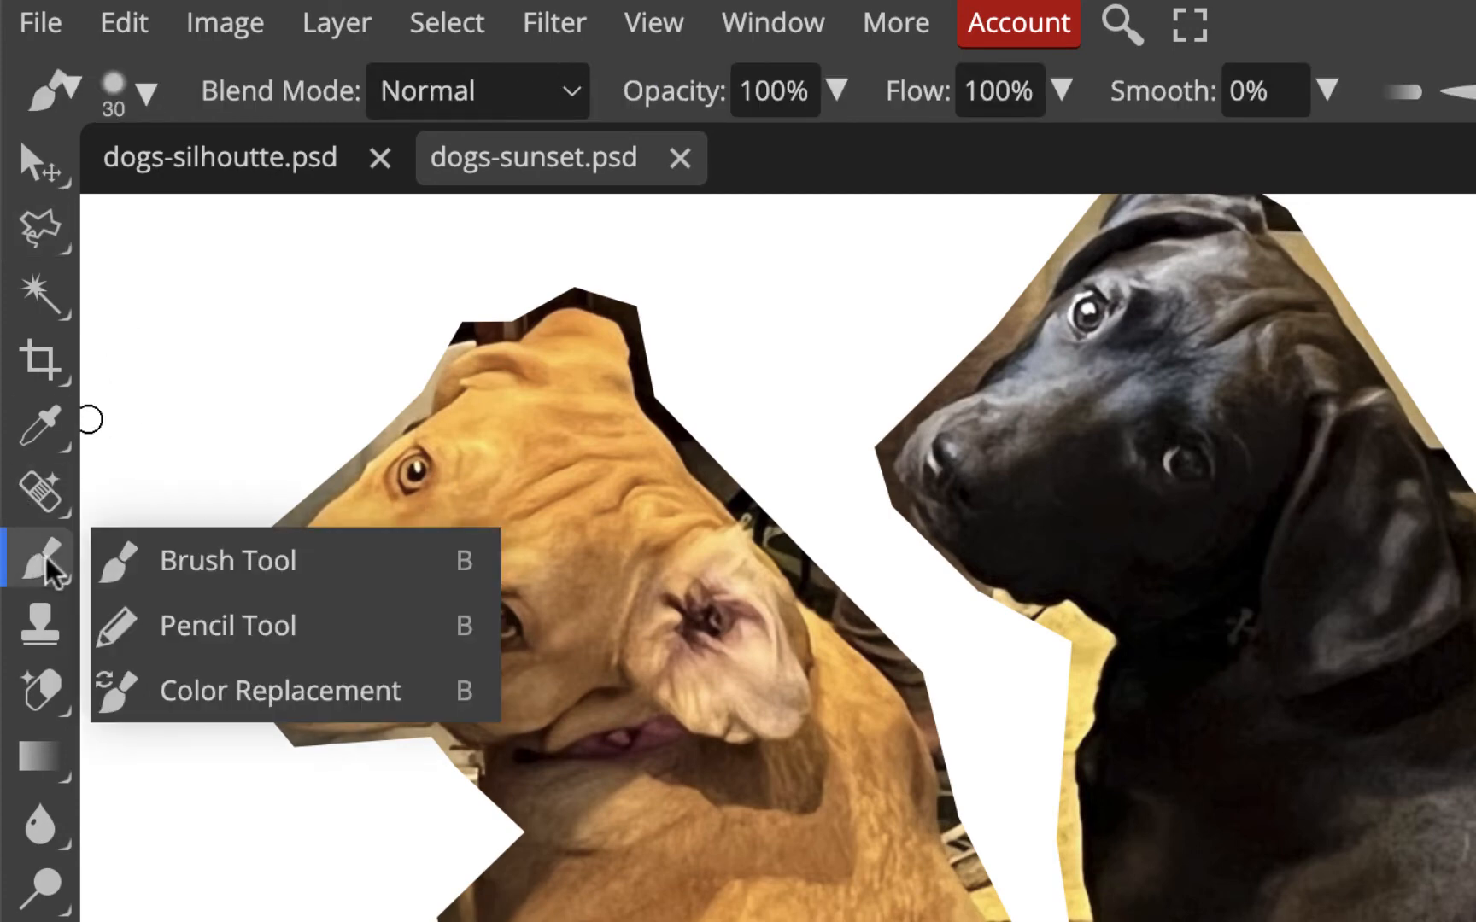
click(243, 574)
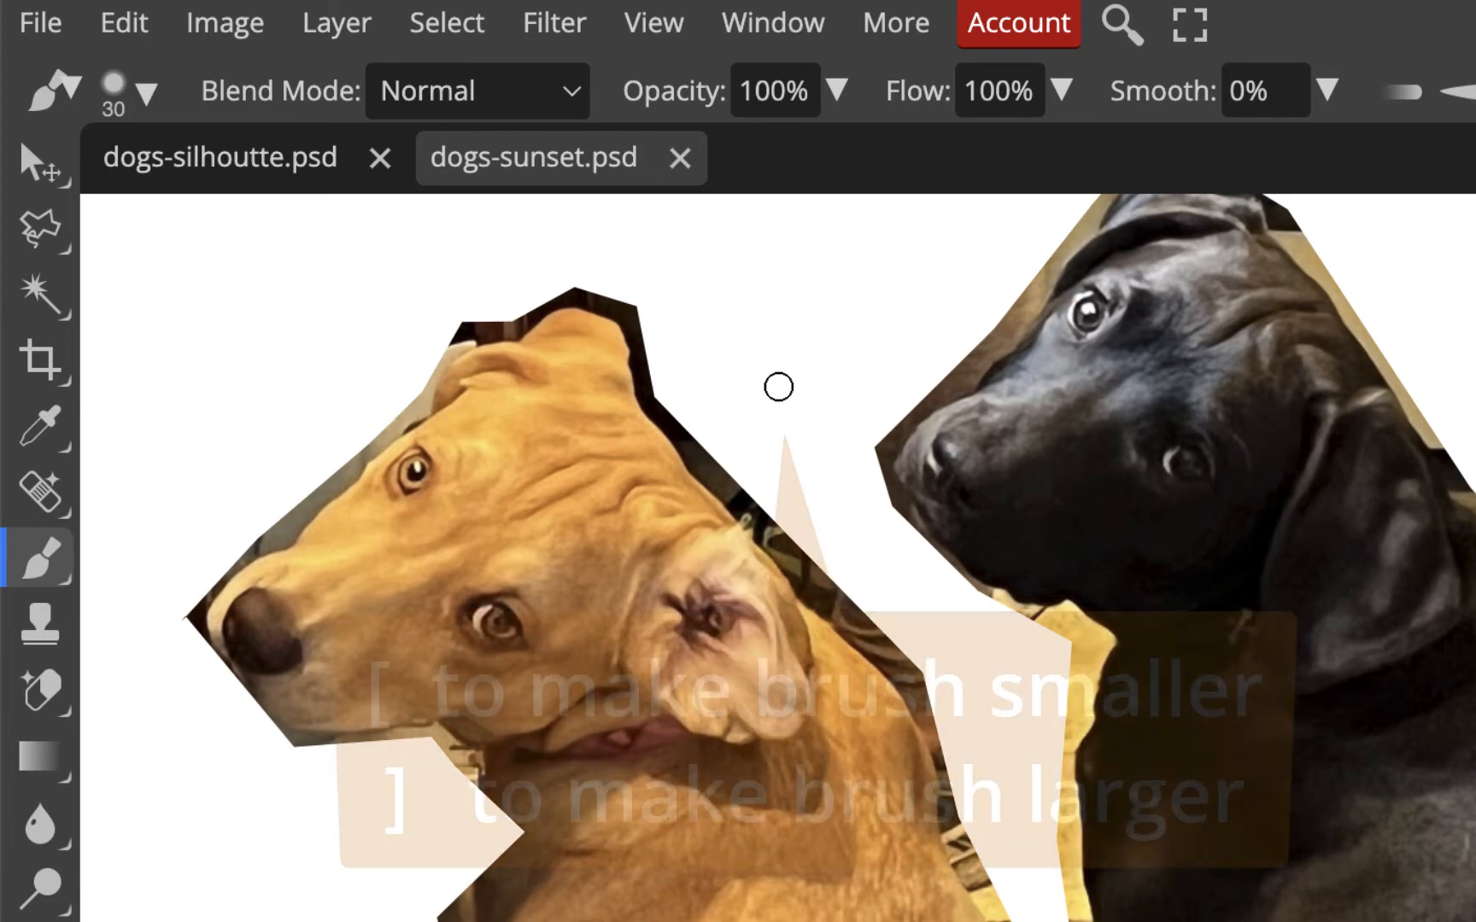
Resize the brush to 80 px.
key(bracketleft)
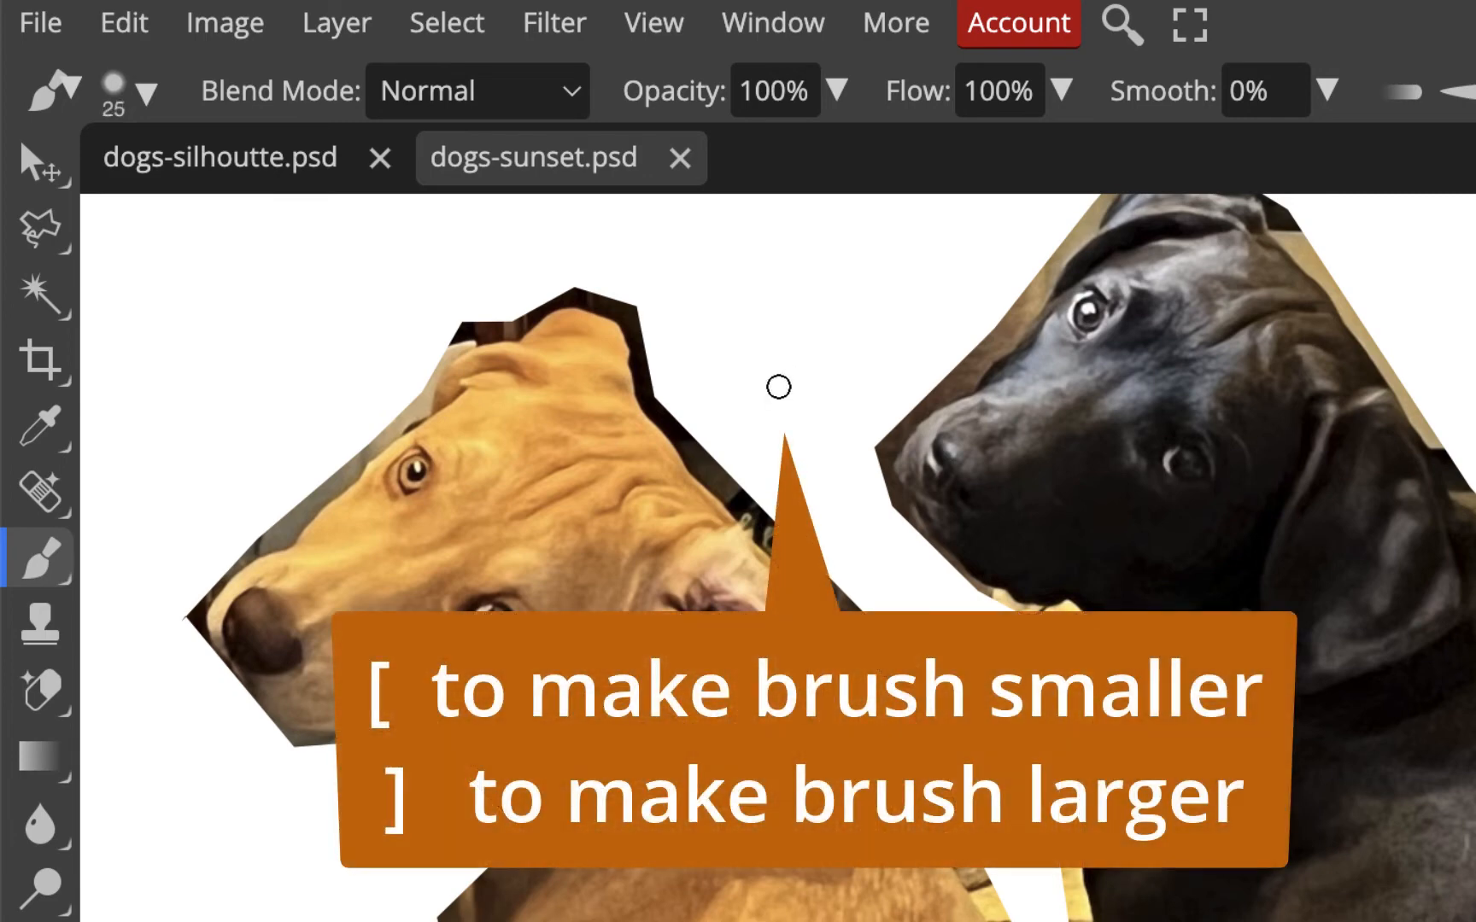
key(bracketleft)
key(bracketright)
key(bracketright)
key(bracketright)
key(bracketright)
key(bracketright)
key(bracketright)
key(bracketright)
key(bracketright)
key(bracketright)
key(bracketright)
key(bracketright)
key(bracketright)
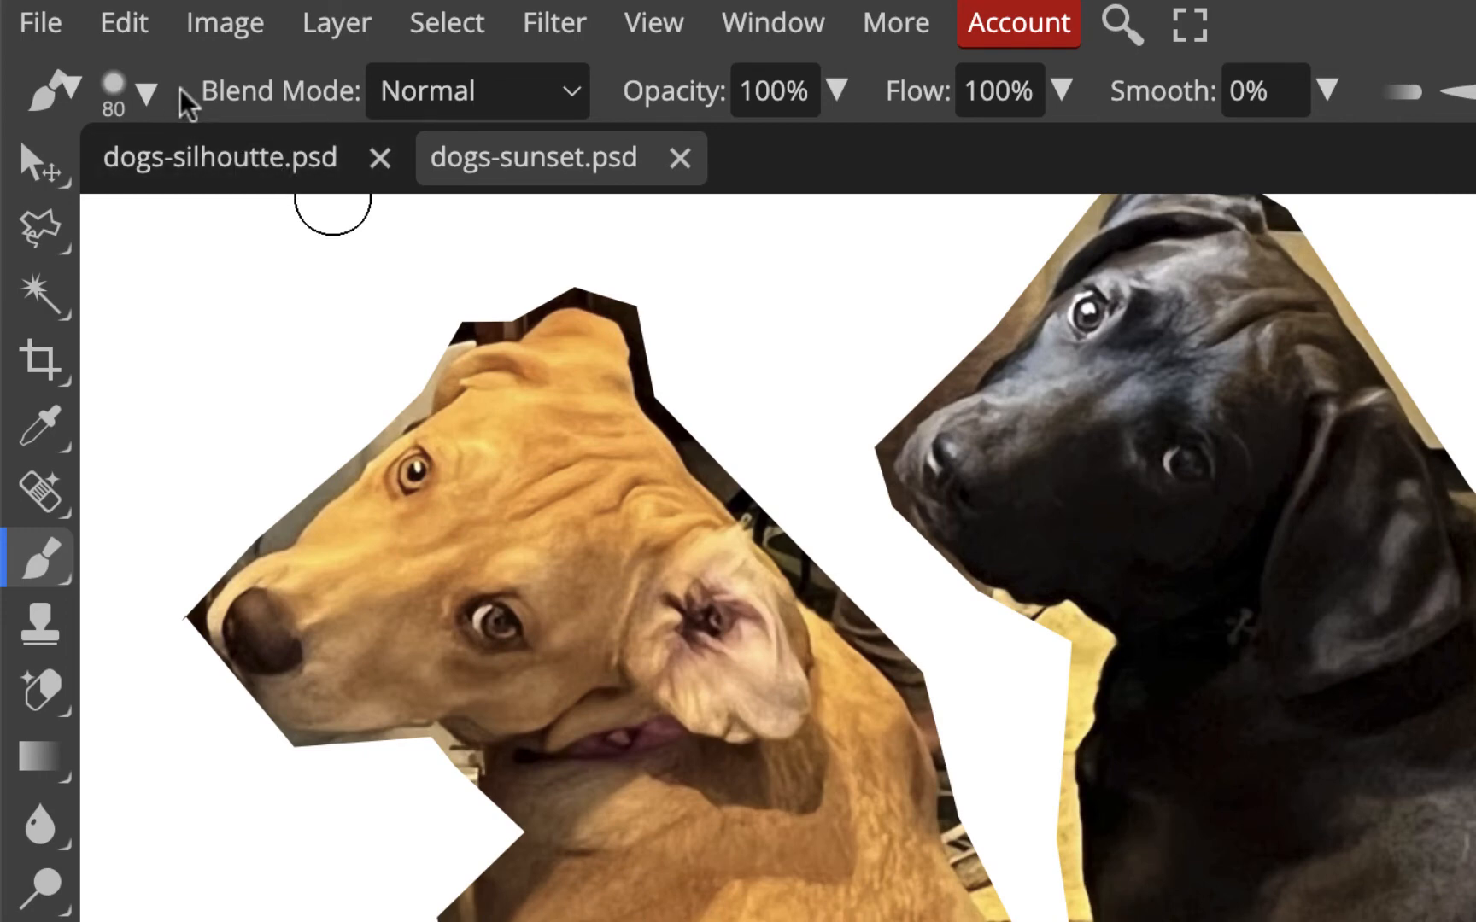
Set the brush hardness to 70%.
click(151, 96)
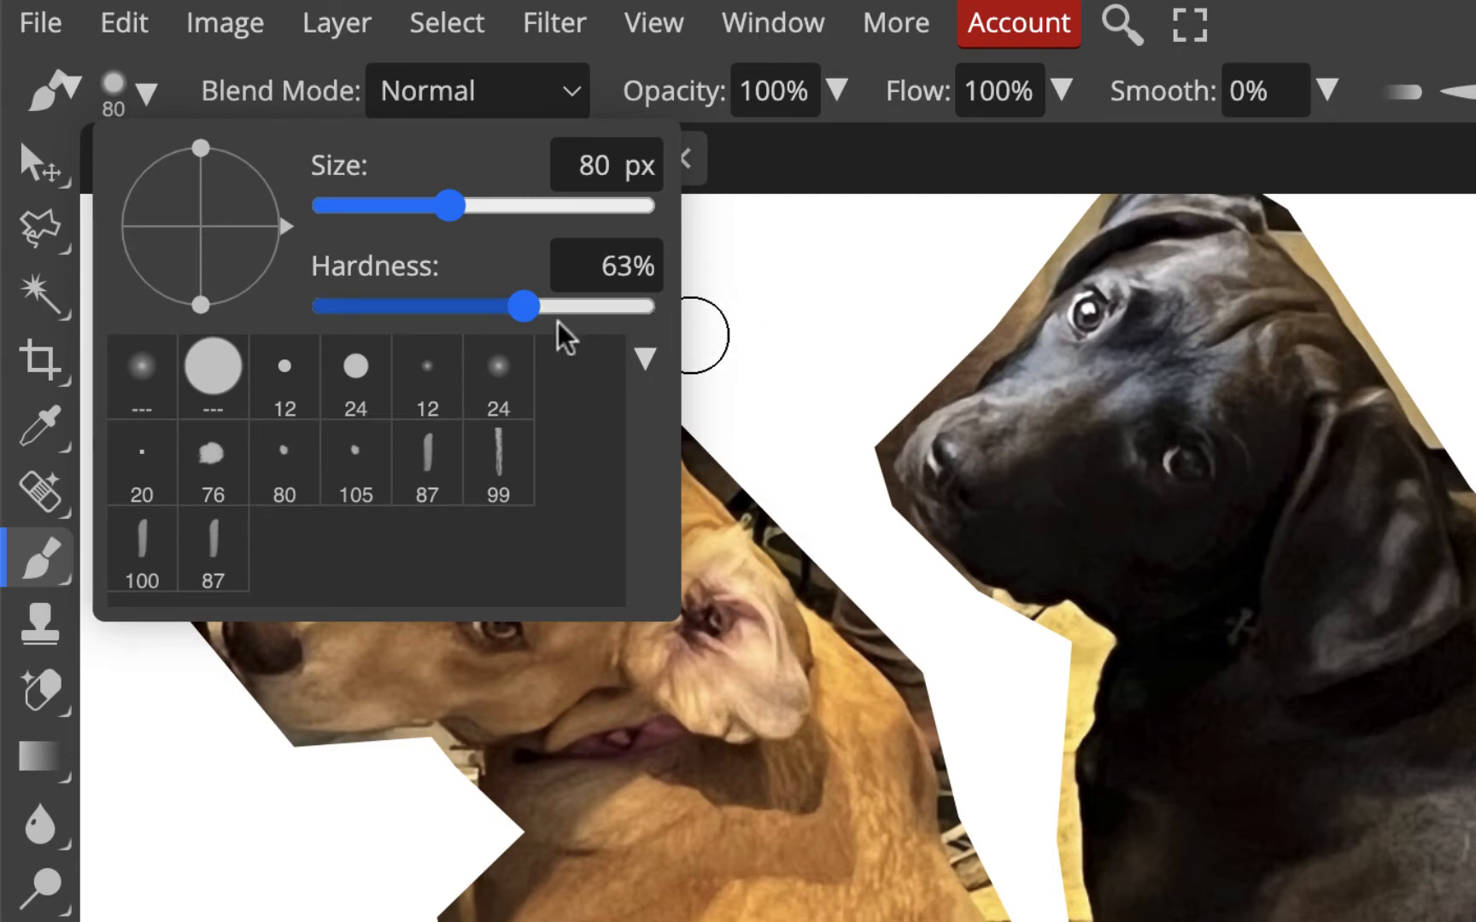
drag(533, 314, 548, 313)
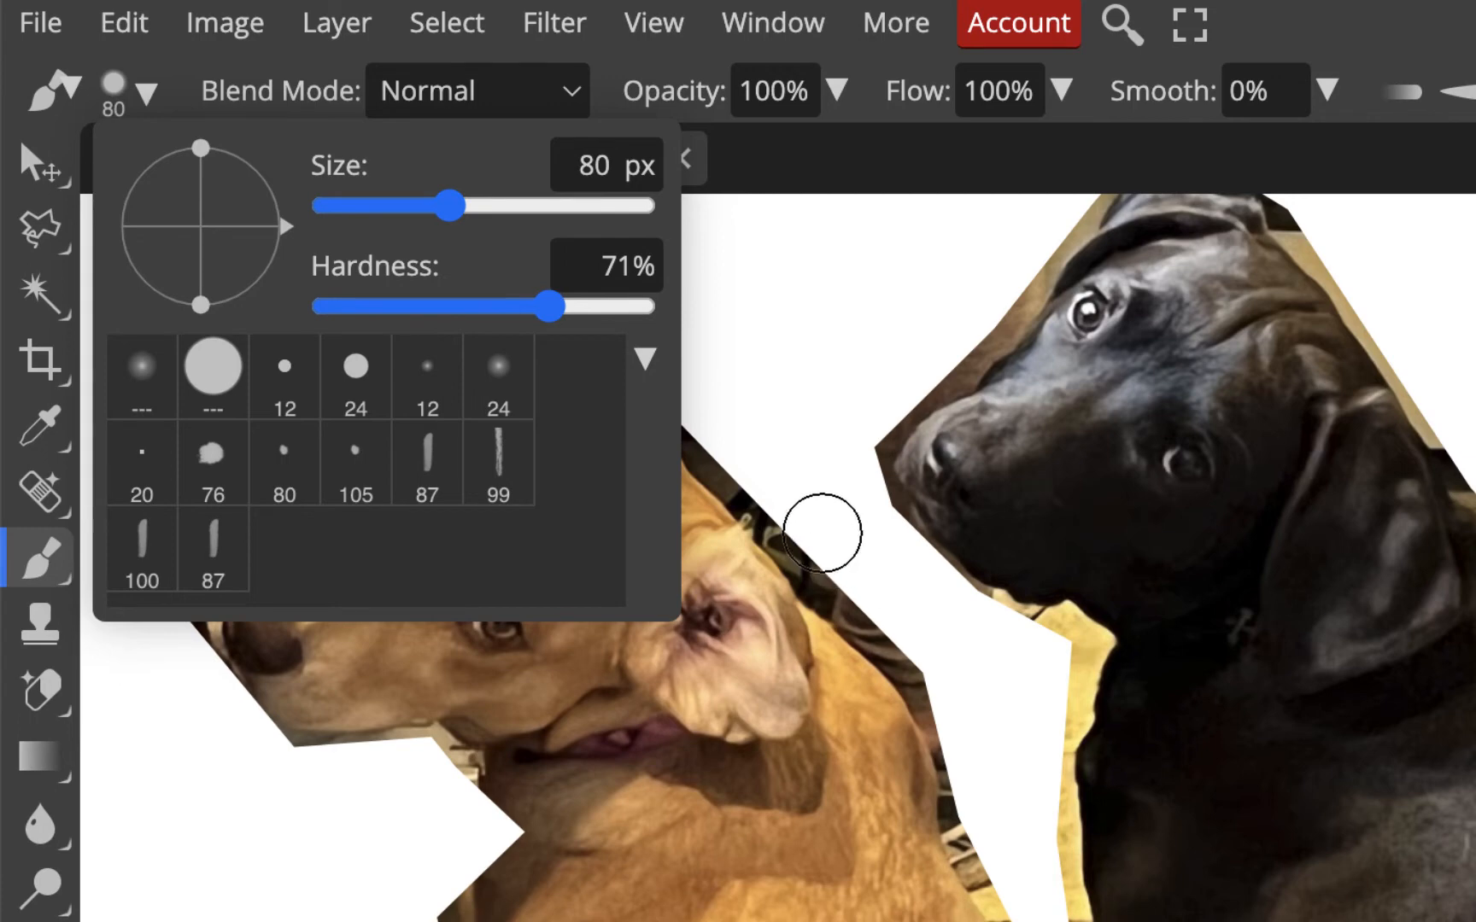
drag(553, 307, 546, 304)
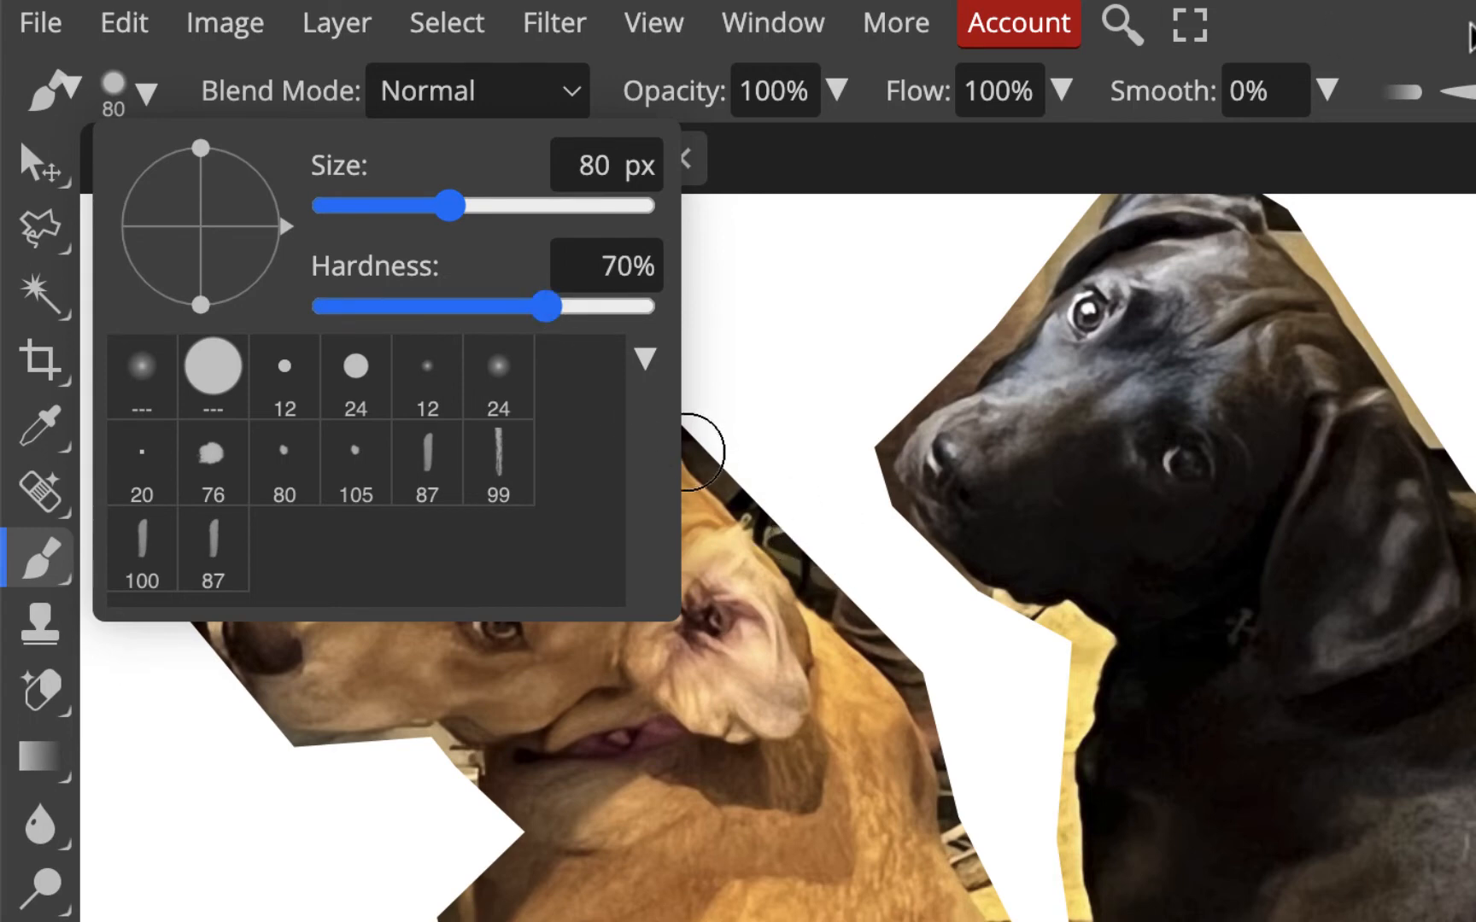
click(1471, 36)
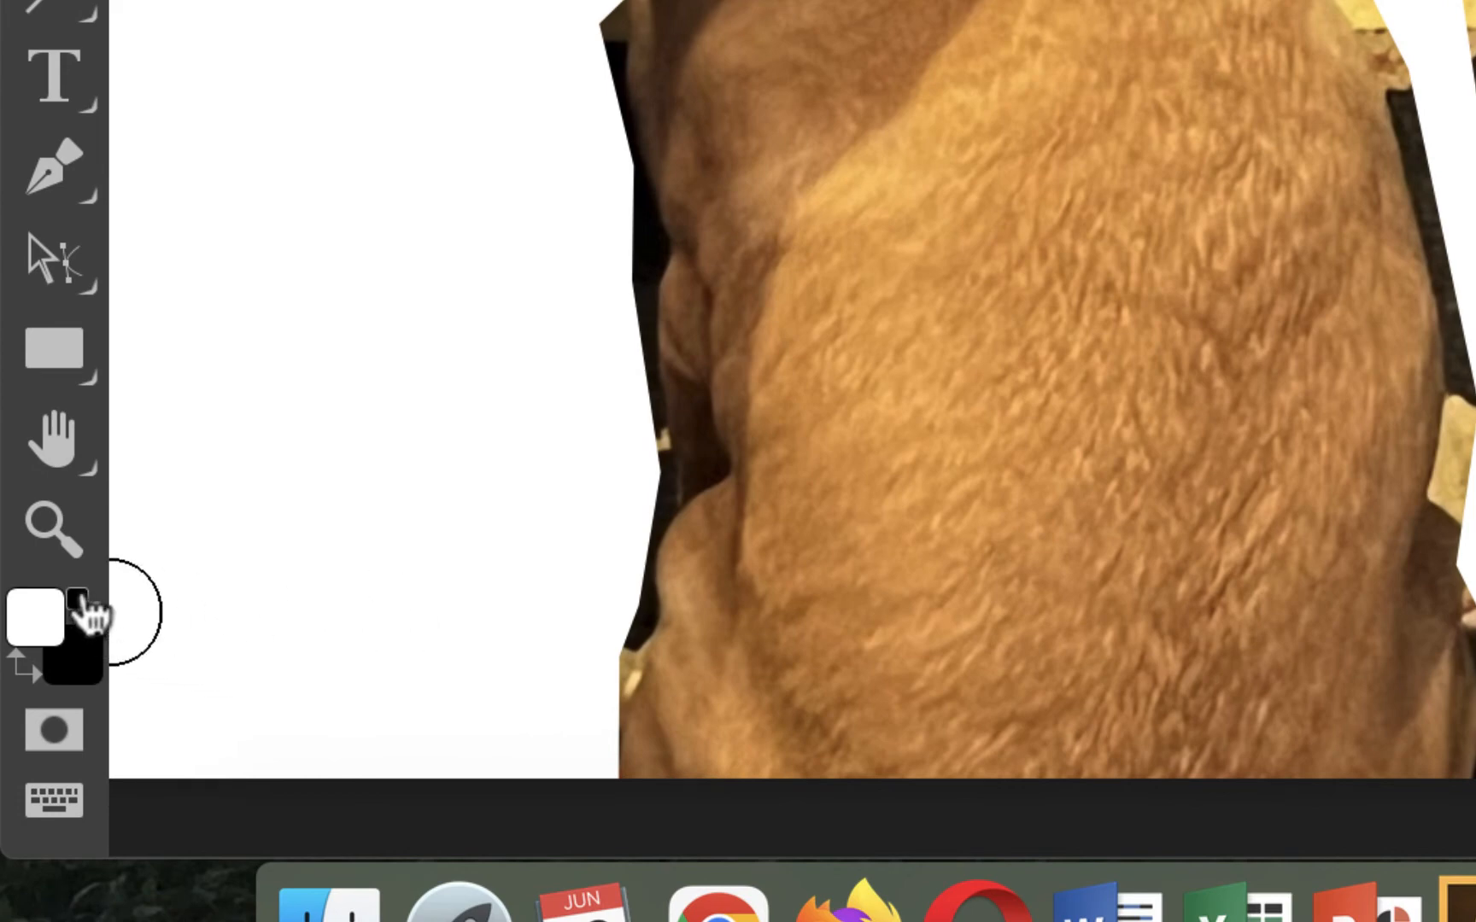
Swap the foreground and background colors back and forth, ending with white as the foreground color.
click(28, 681)
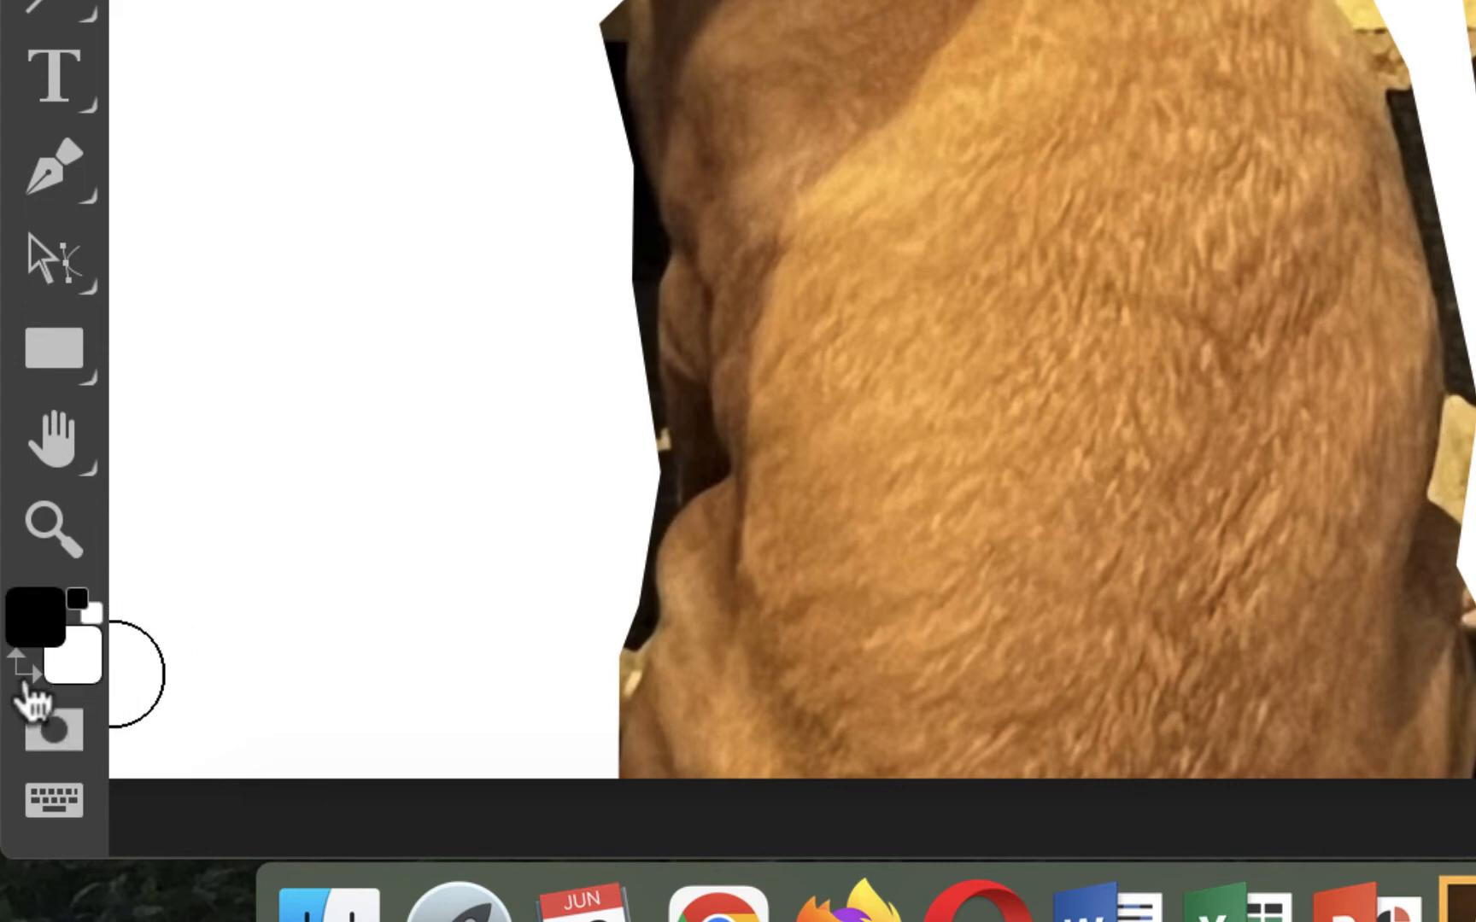
click(28, 680)
click(27, 681)
click(27, 680)
click(27, 681)
click(27, 681)
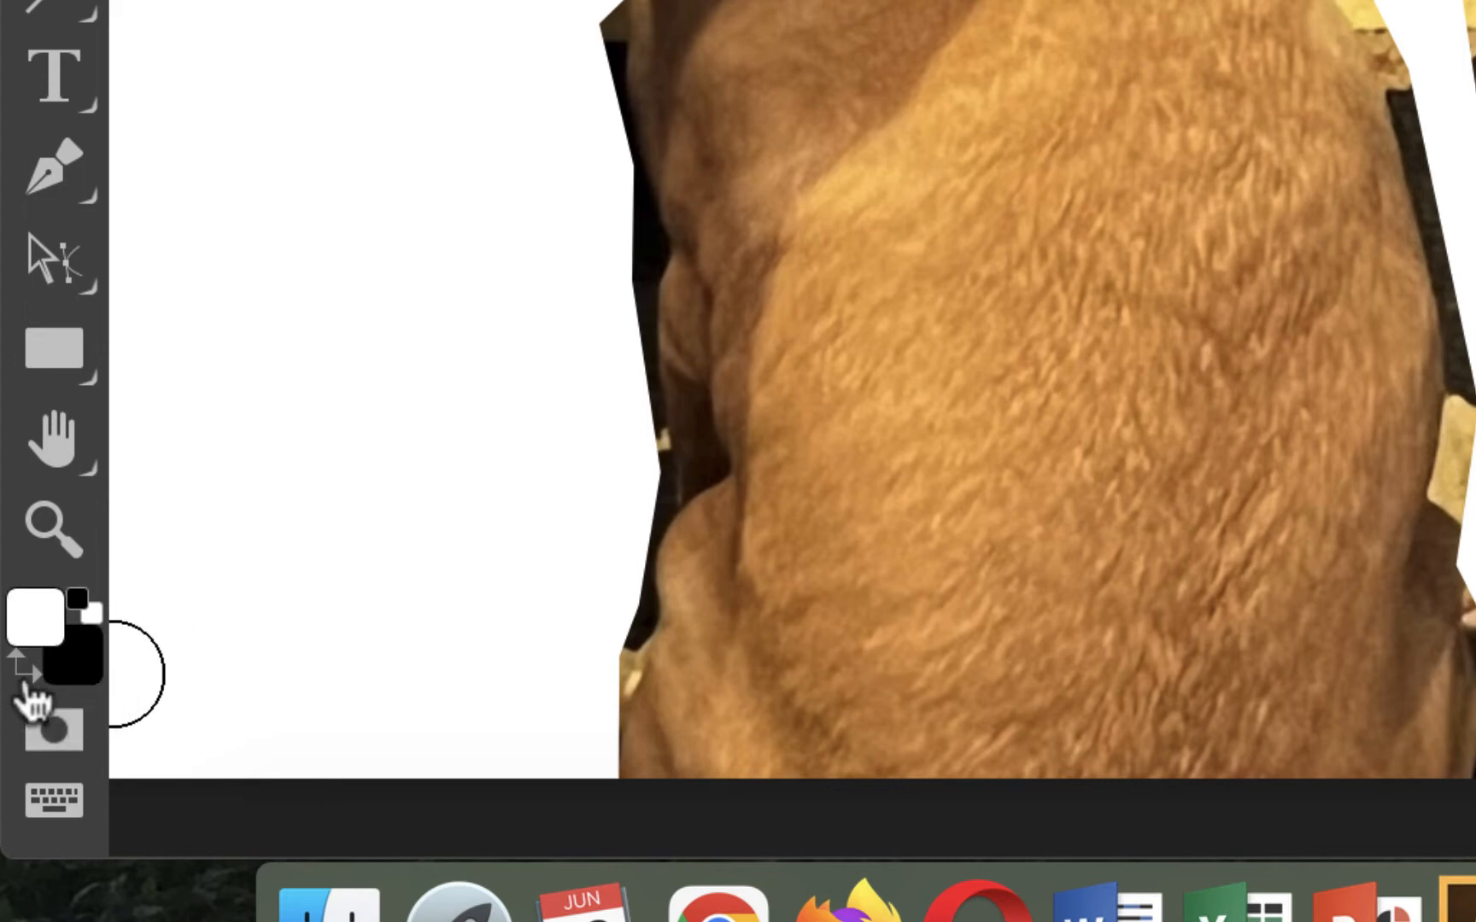
click(27, 681)
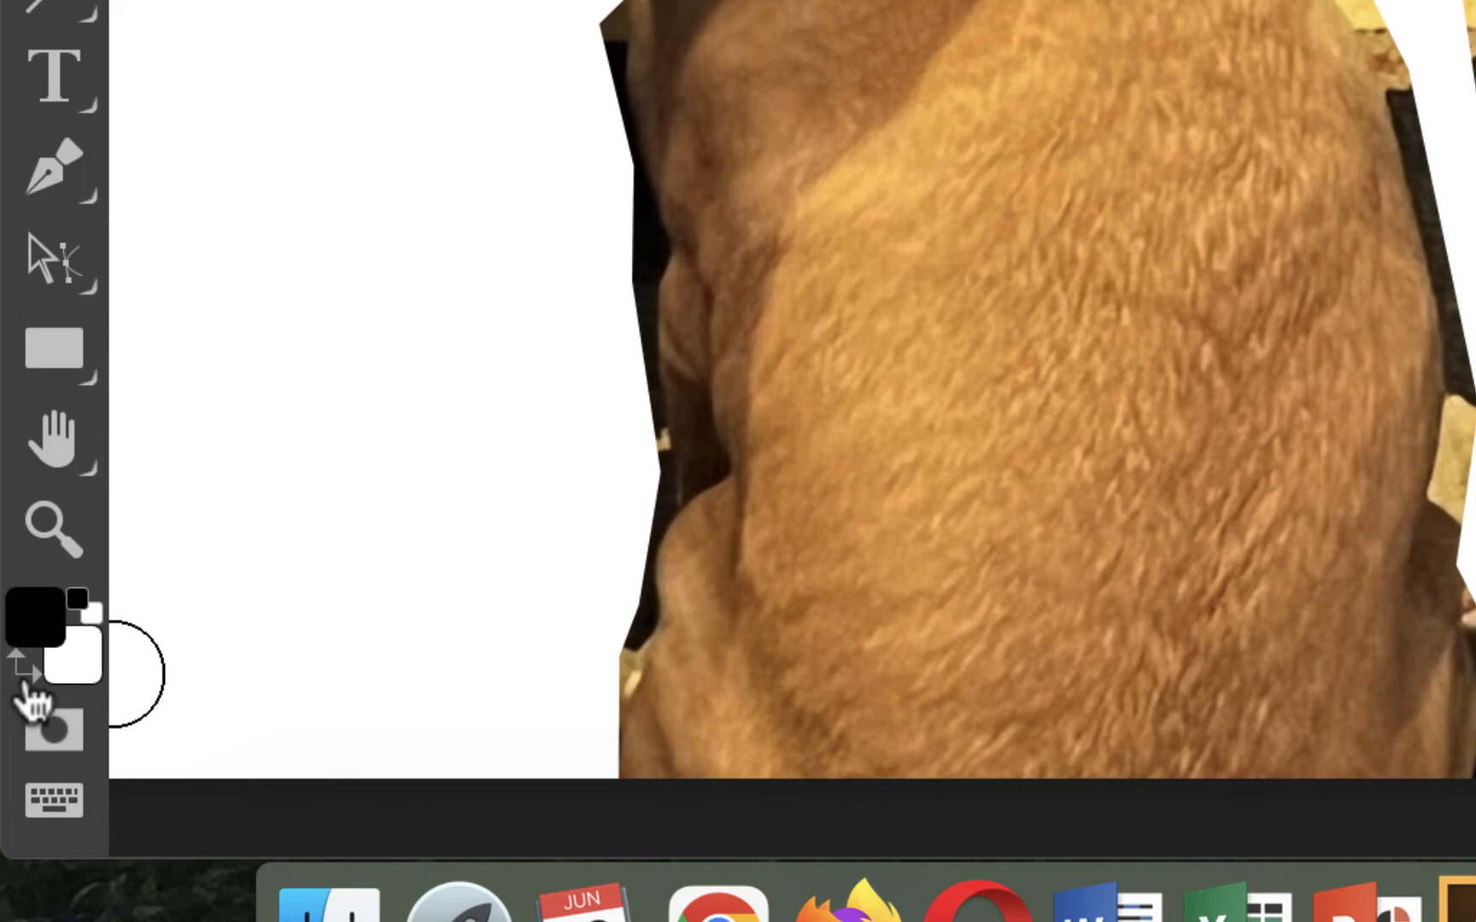
scroll(222, 328, up, 3)
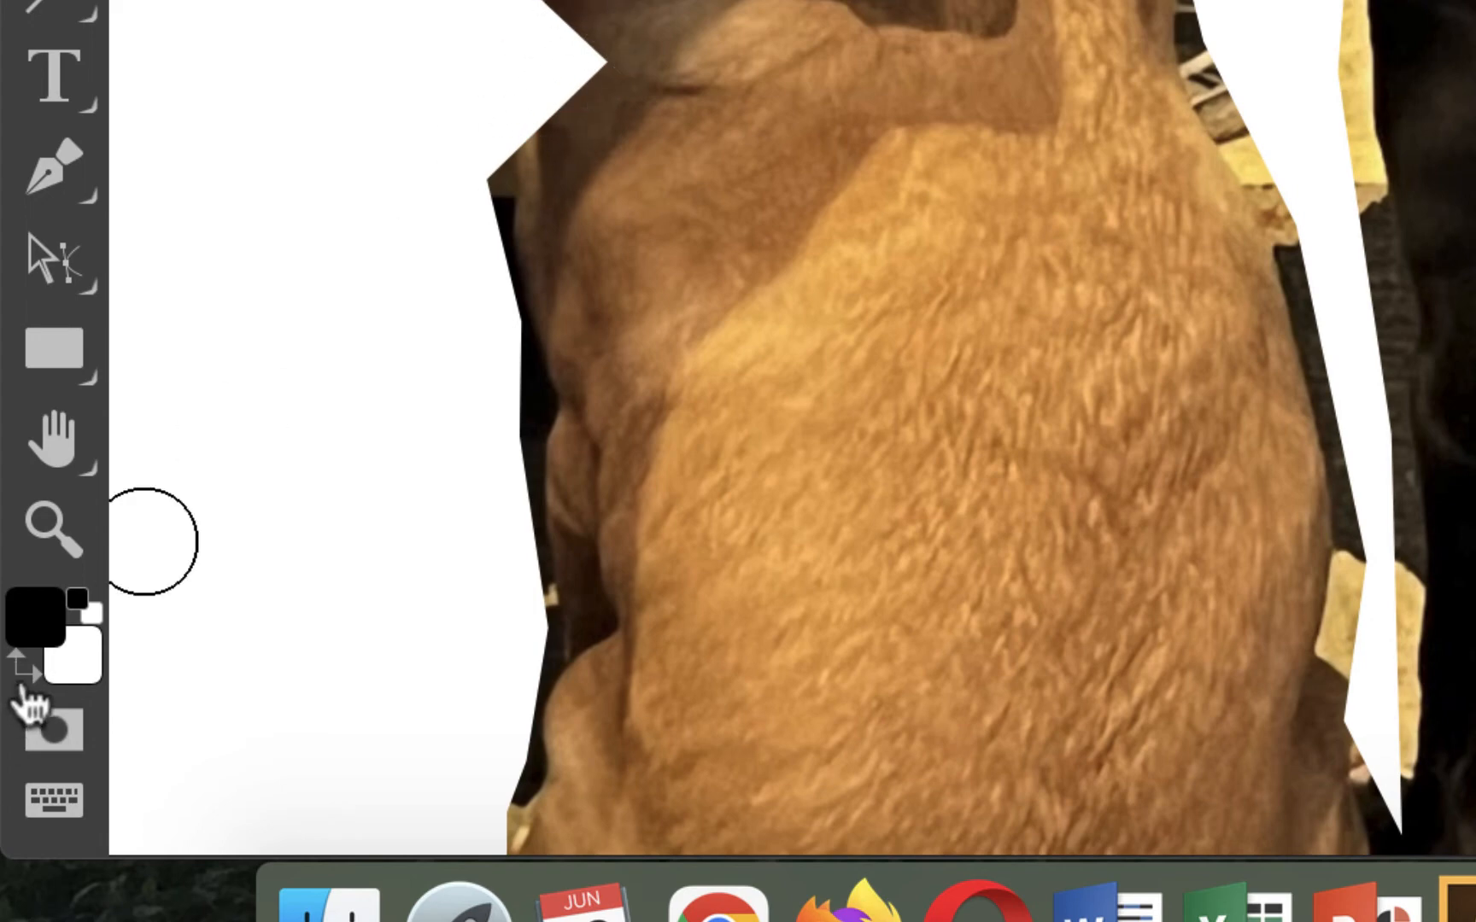
click(25, 683)
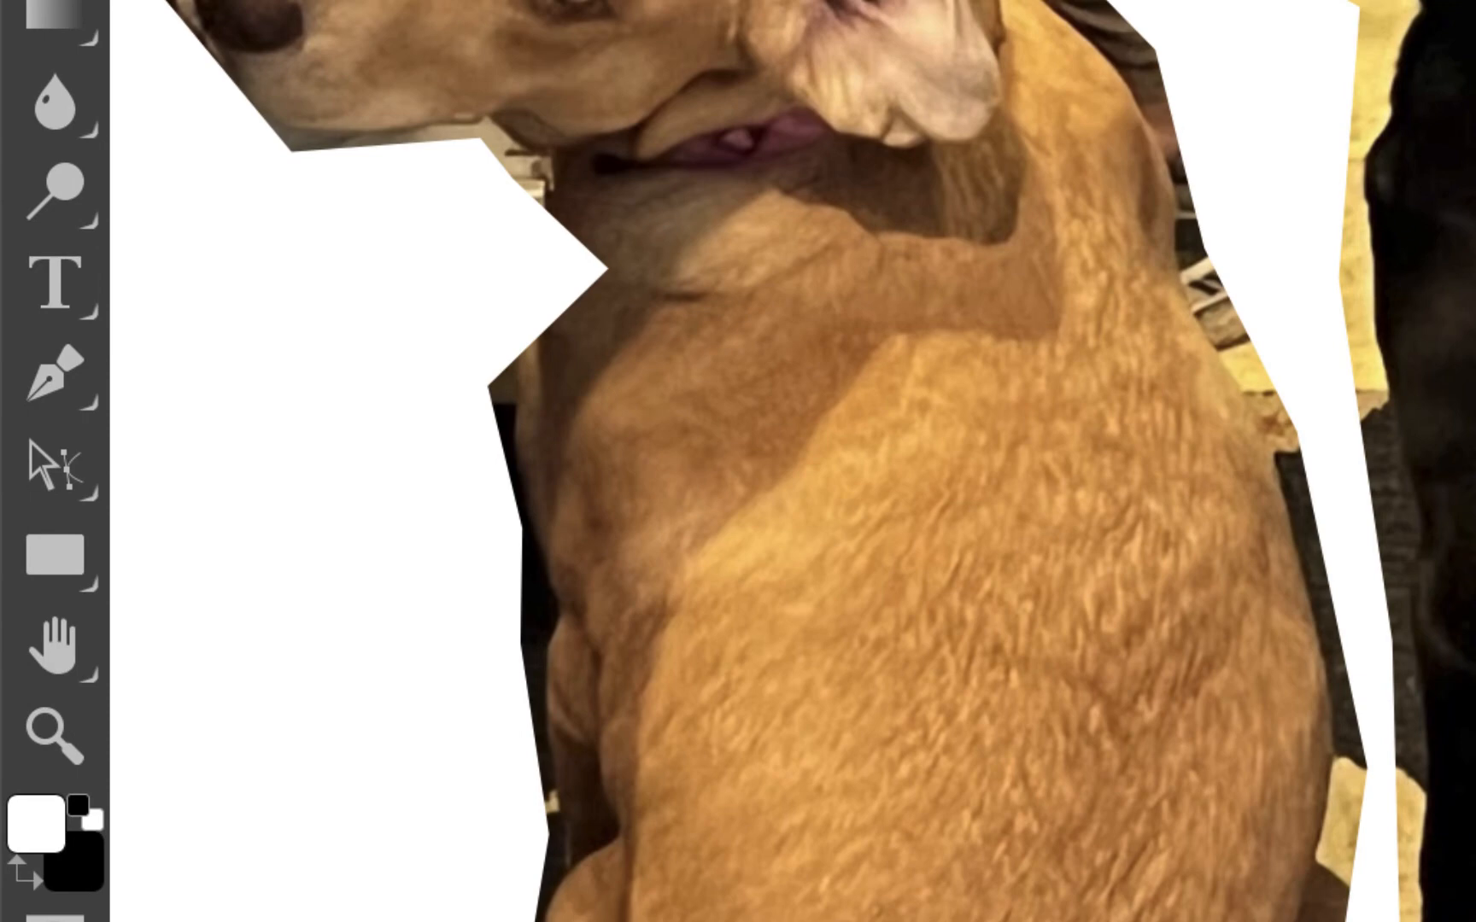
Paint with white on the mask in the notch below the golden dog's chin to reveal its neck area.
mouse_move(478, 136)
mouse_down()
mouse_move(544, 246)
mouse_move(576, 250)
mouse_move(557, 304)
mouse_up()
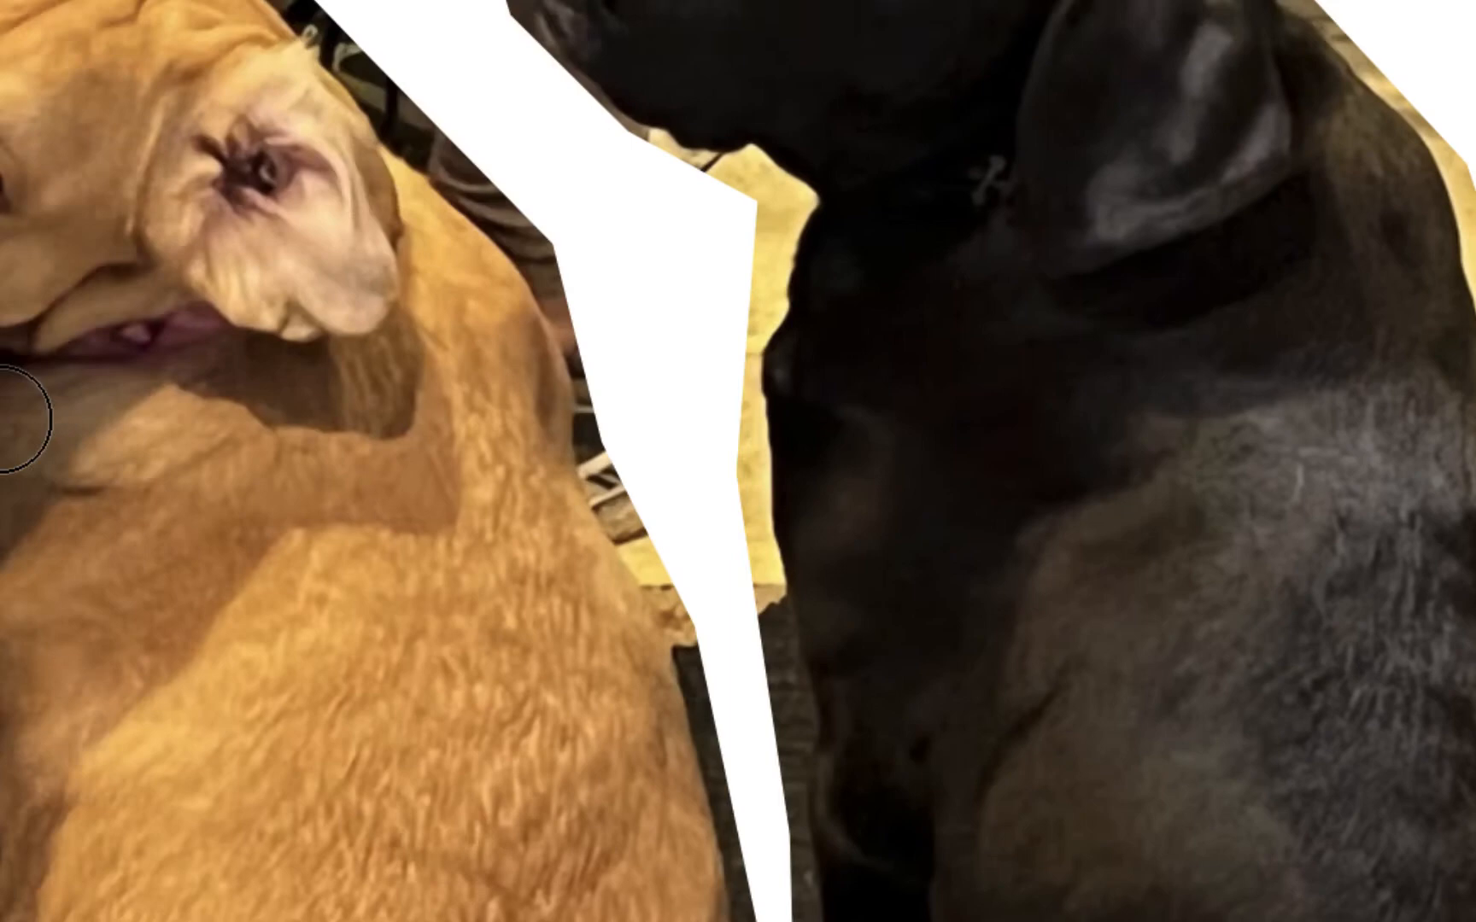
mouse_move(405, 557)
mouse_down()
mouse_move(438, 455)
mouse_move(410, 622)
mouse_move(448, 516)
mouse_move(428, 422)
mouse_move(433, 467)
mouse_move(455, 479)
mouse_up()
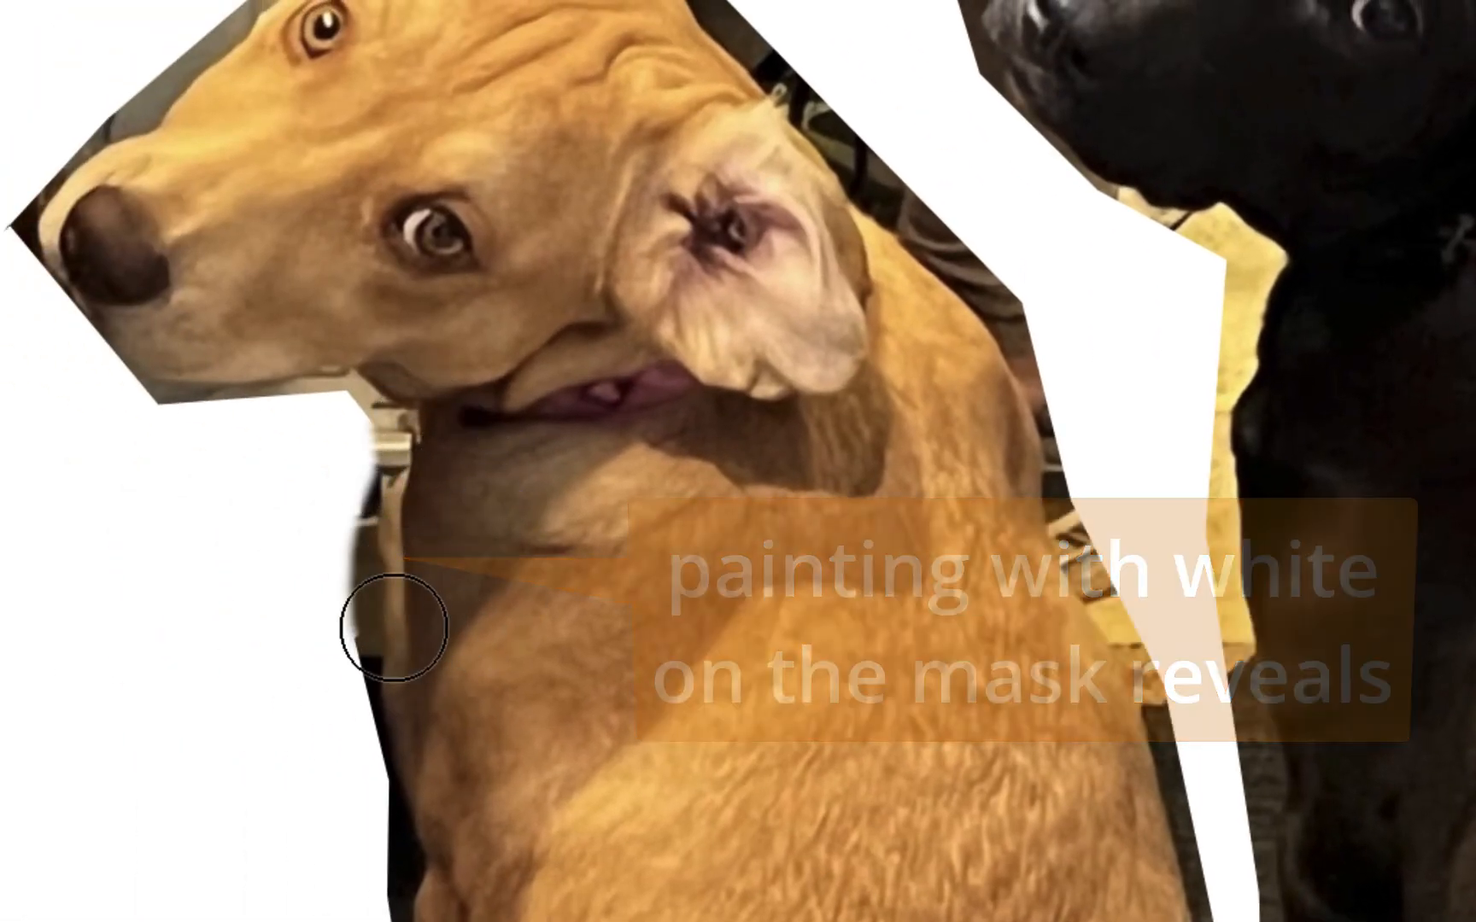
key(super+plus)
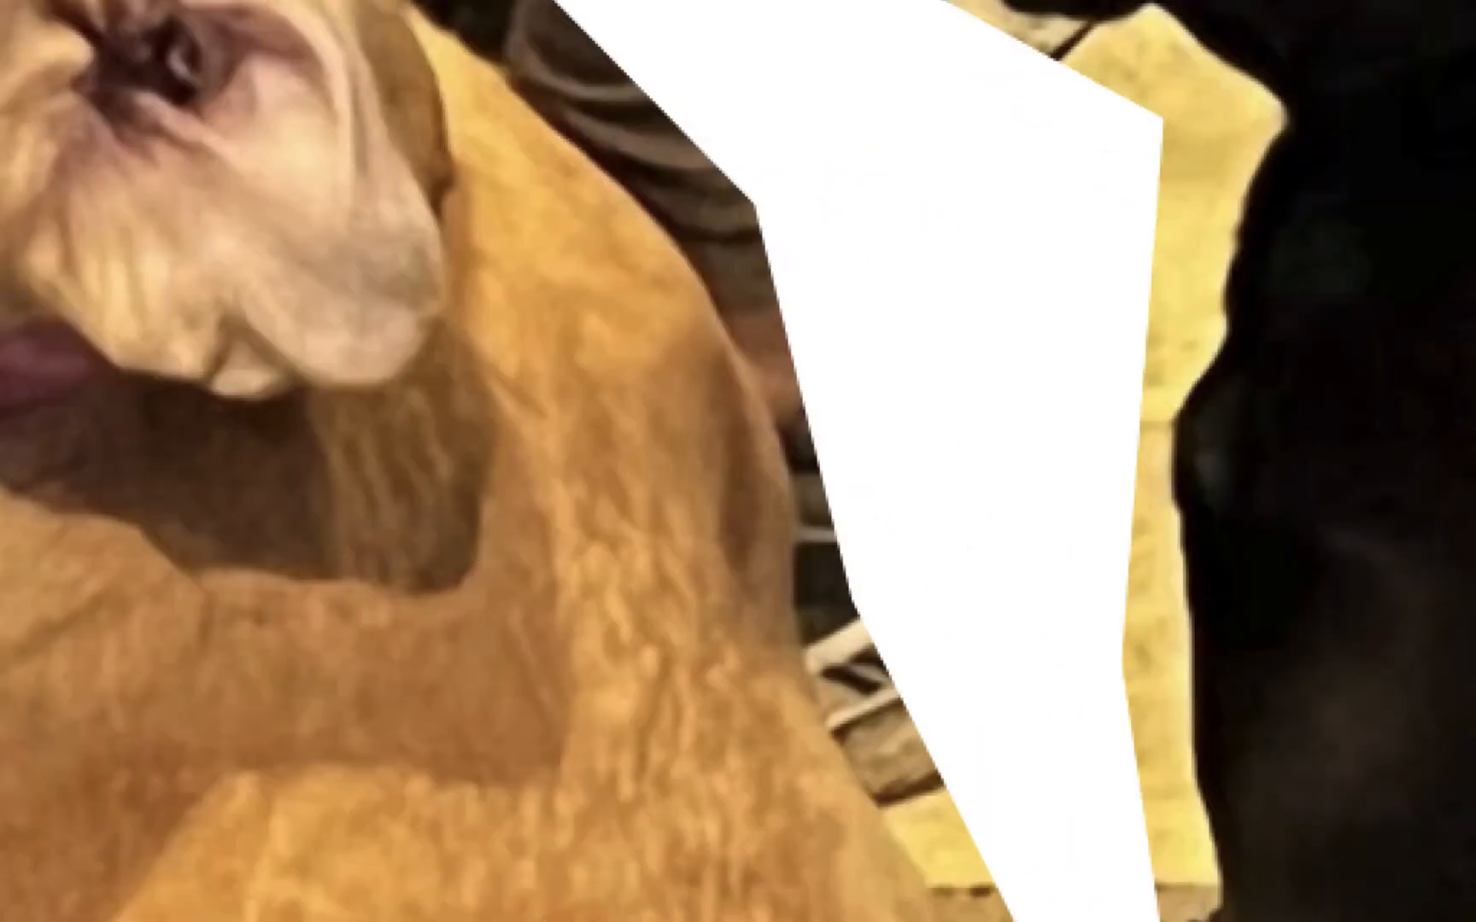
scroll(392, 626, left, 10)
scroll(392, 626, down, 4)
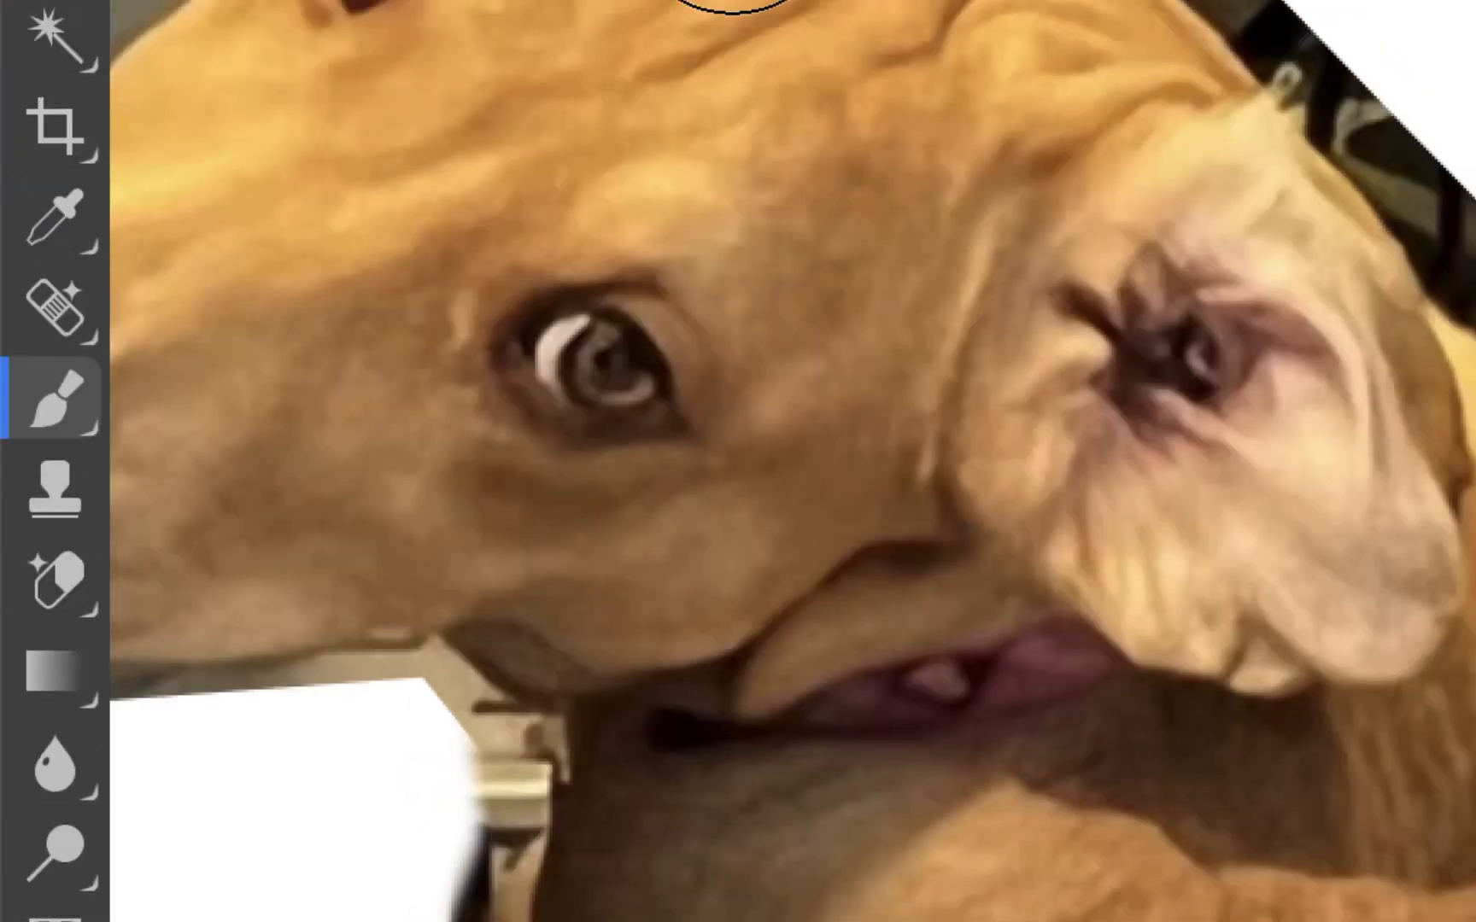
Set the brush hardness to 64%.
click(200, 115)
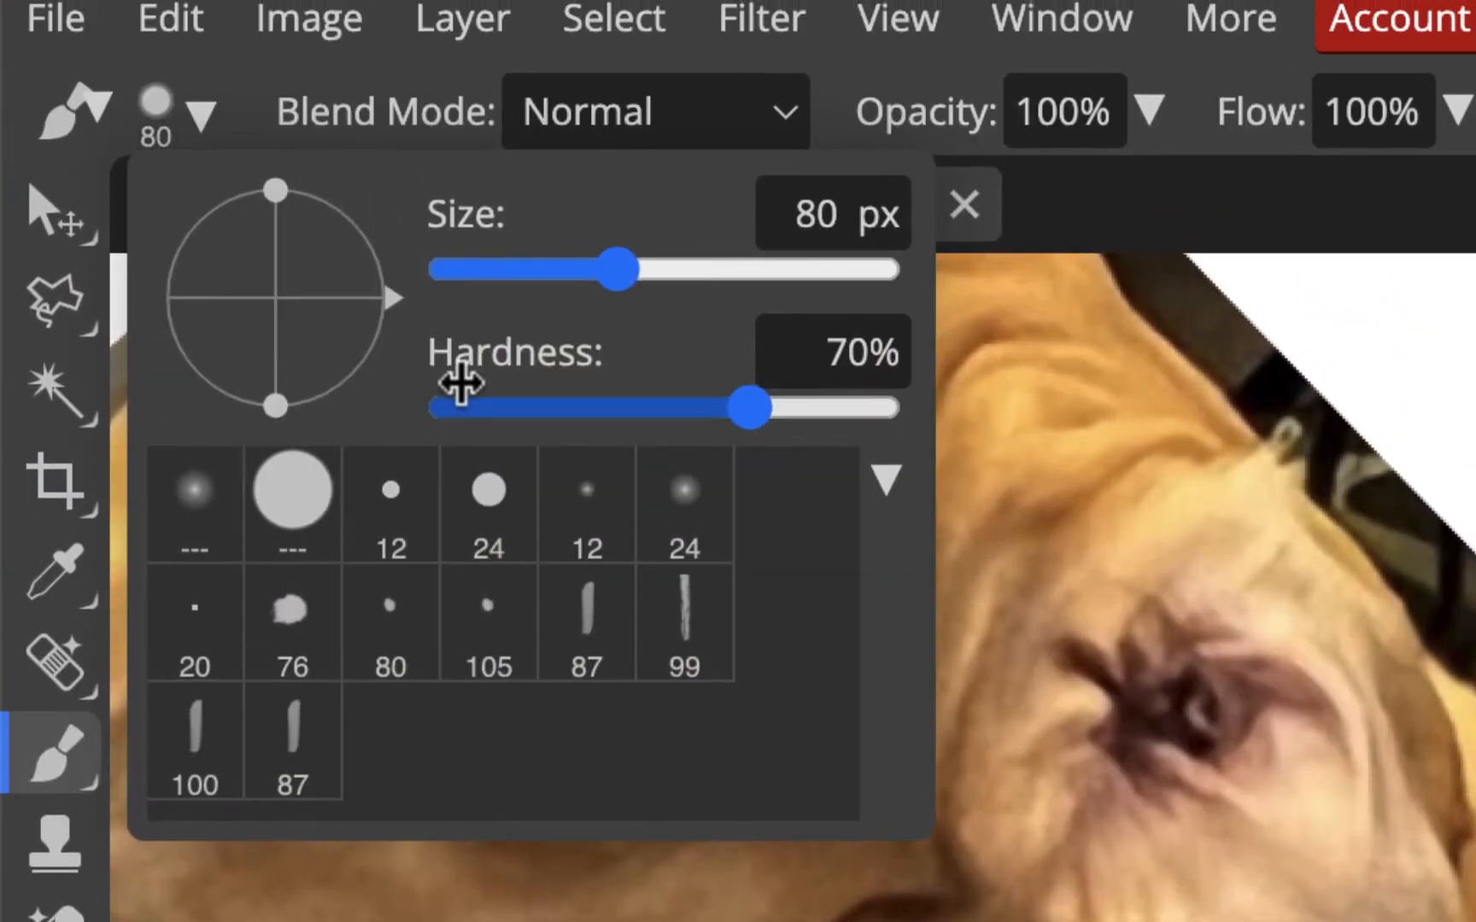
drag(731, 409, 720, 409)
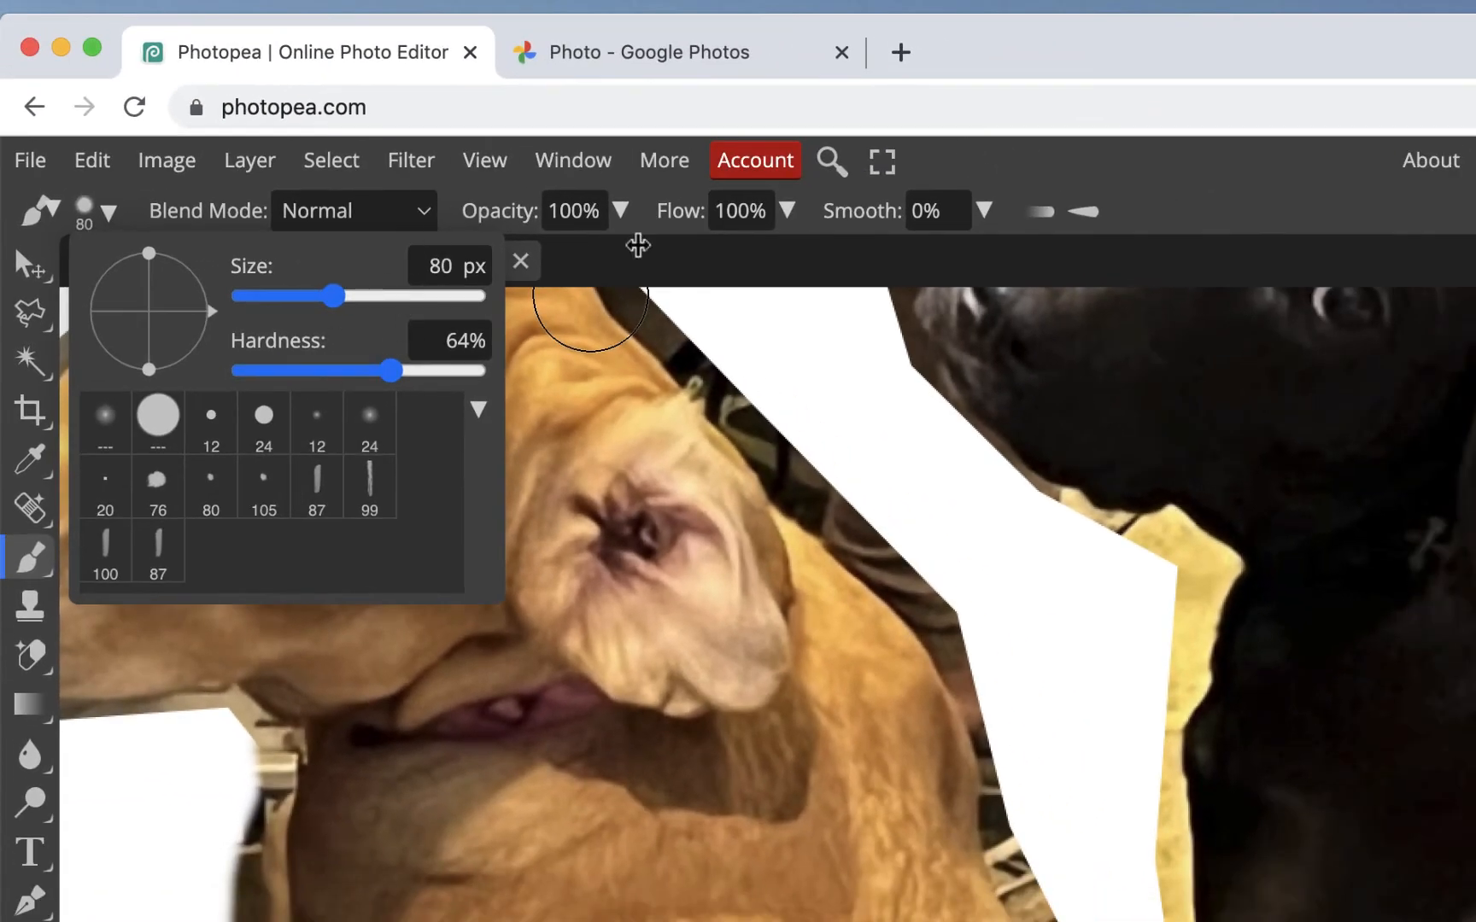
click(1174, 194)
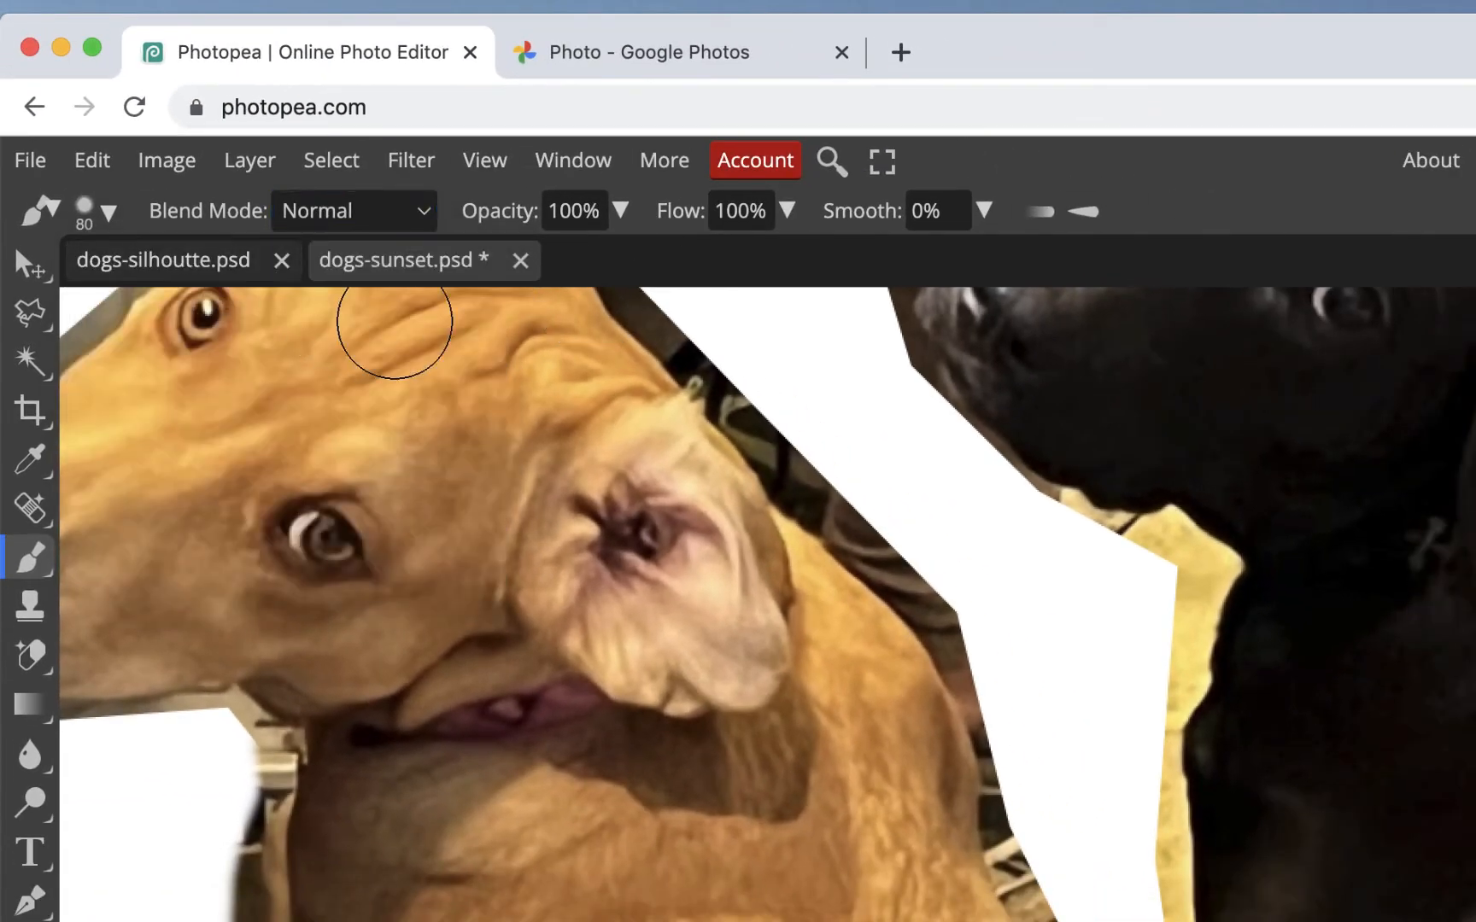
click(221, 260)
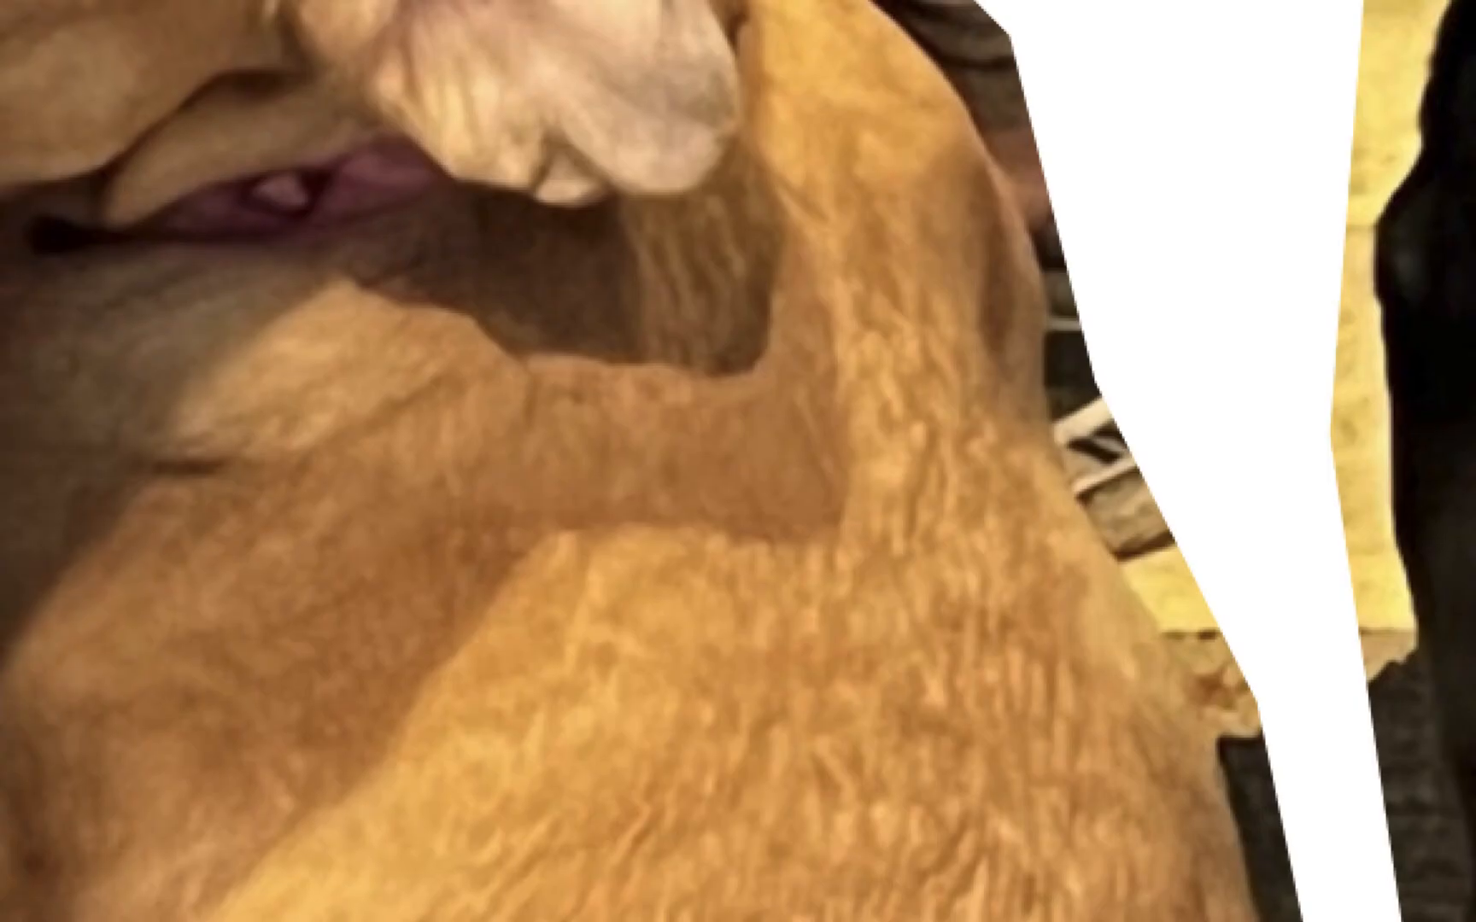
Try a white dab on the mask beside the back of the golden dog's head, and undo it.
scroll(635, 368, up, 4)
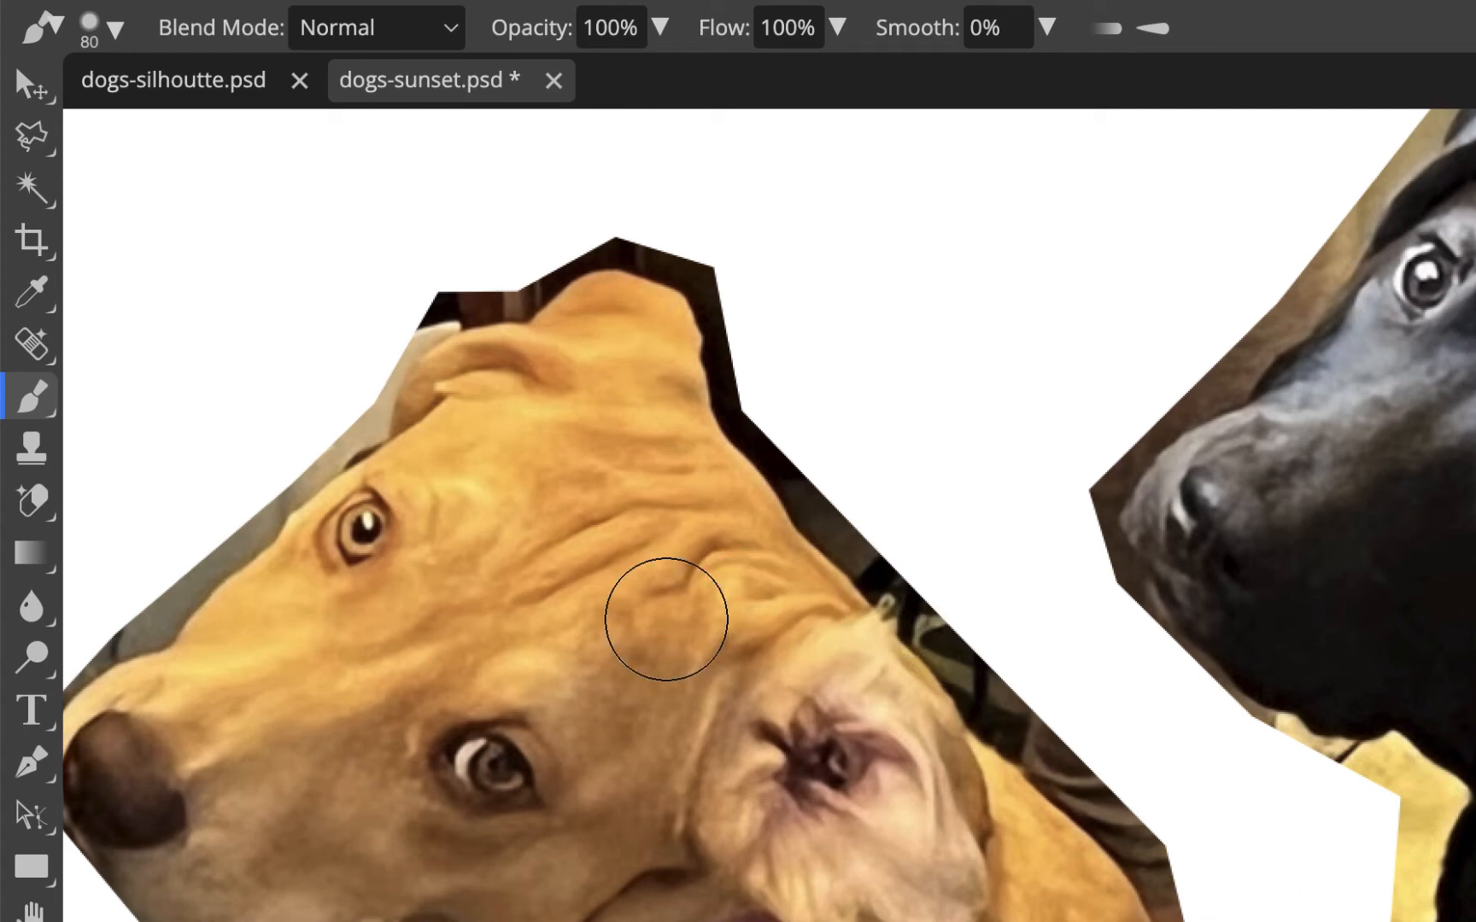
scroll(662, 616, left, 3)
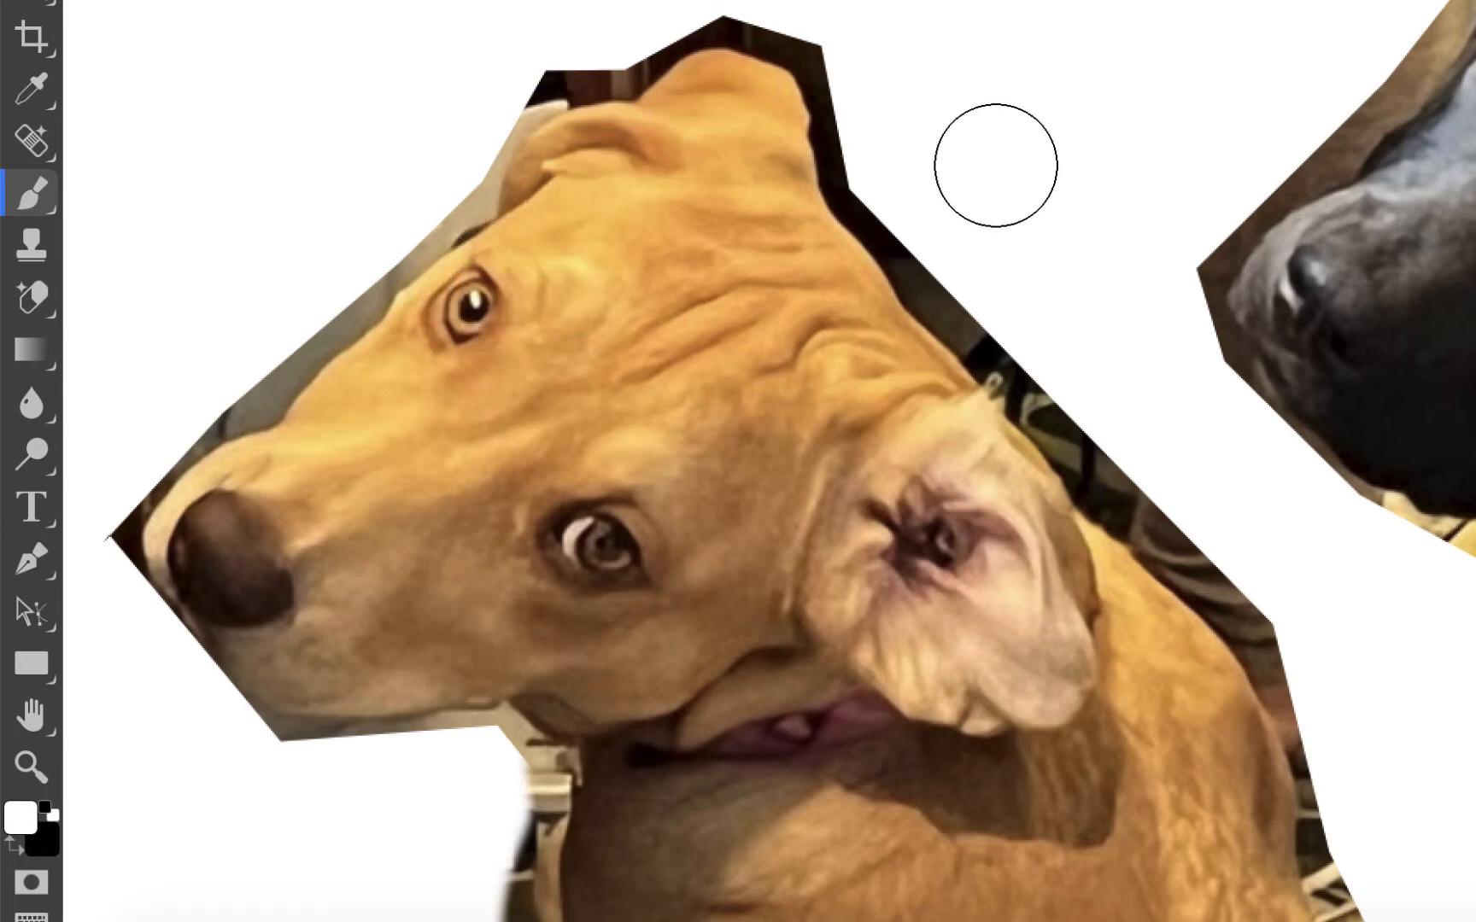
click(951, 233)
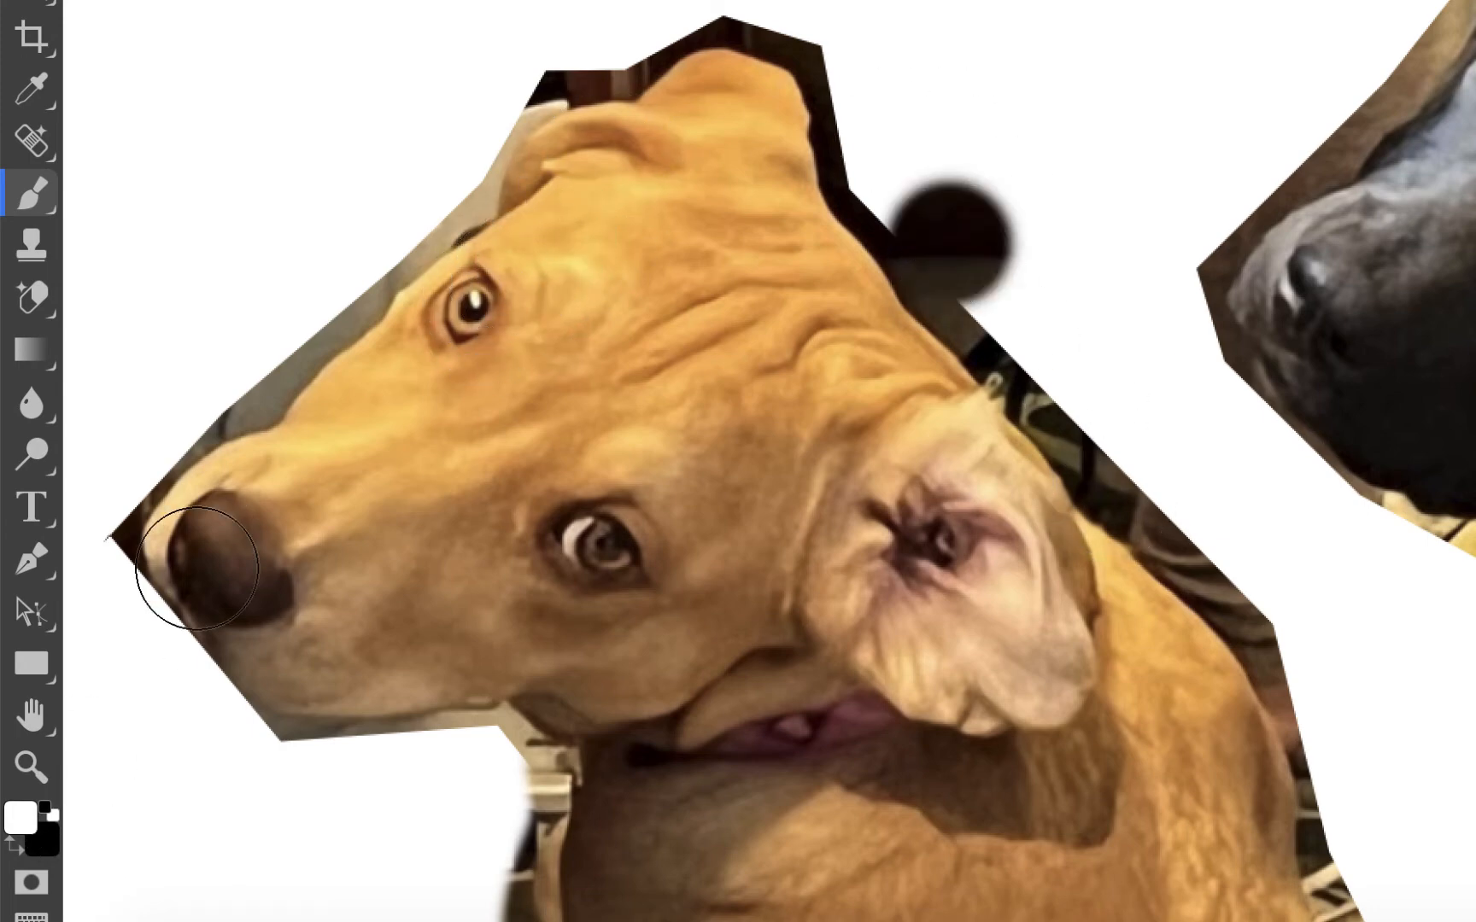
key(ctrl+z)
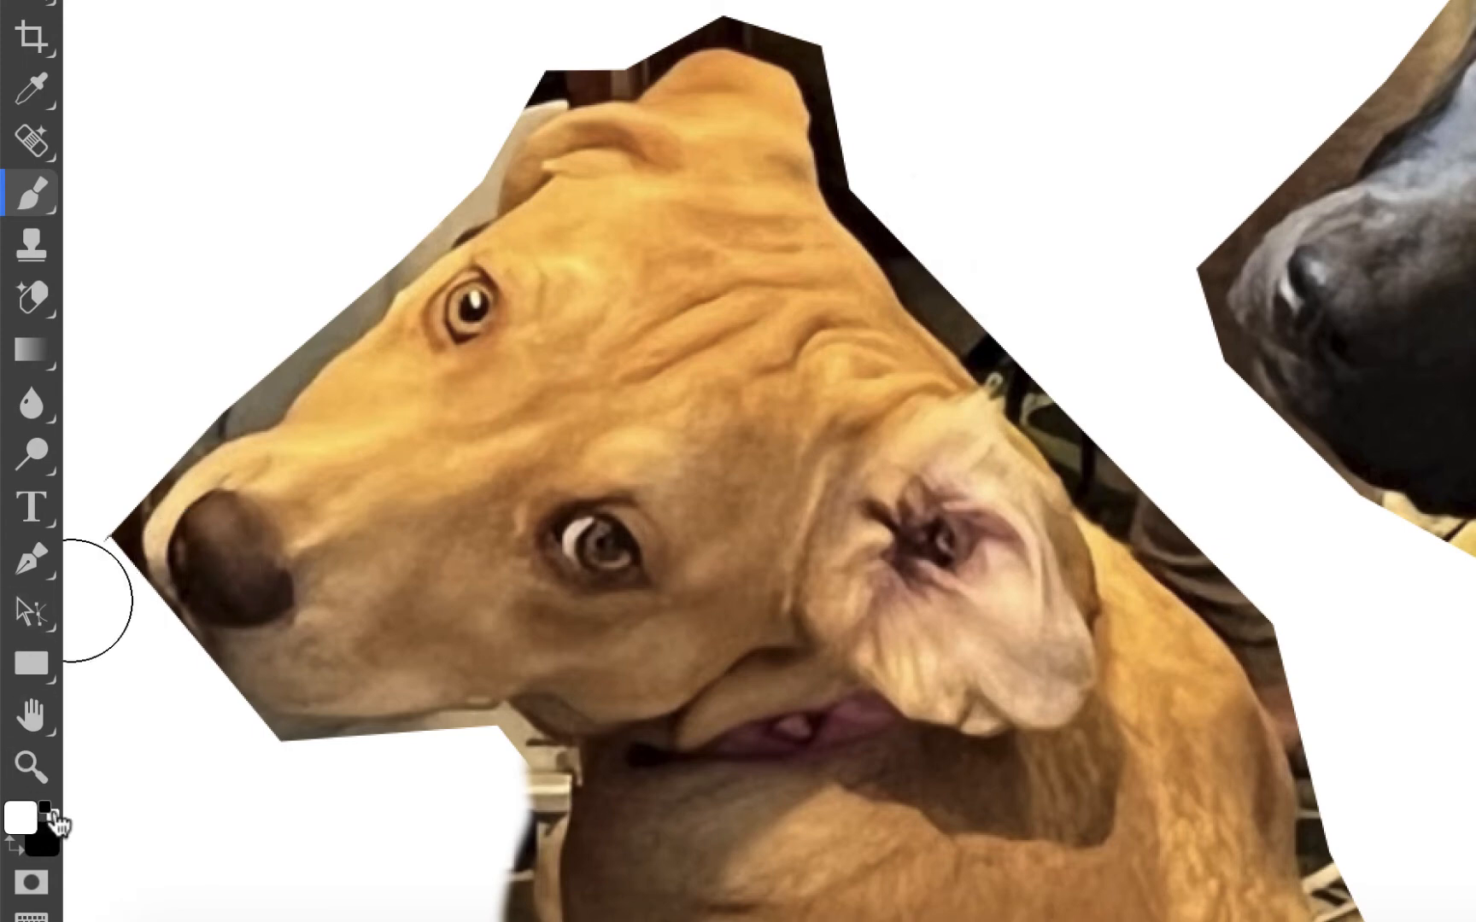
Swap the foreground and background colors so that black is the foreground color.
click(17, 854)
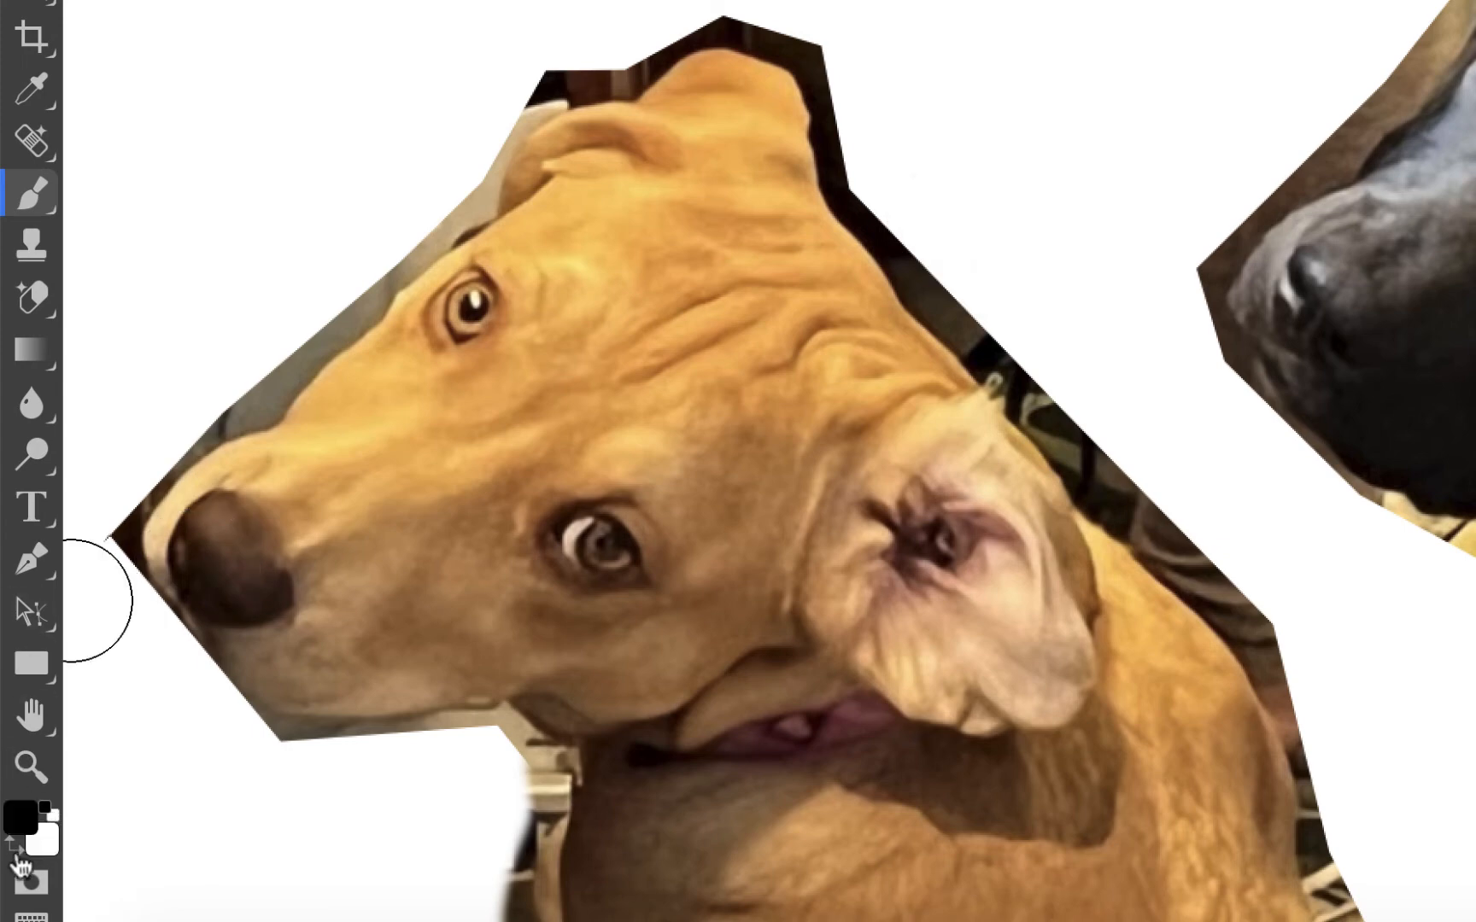
key(x)
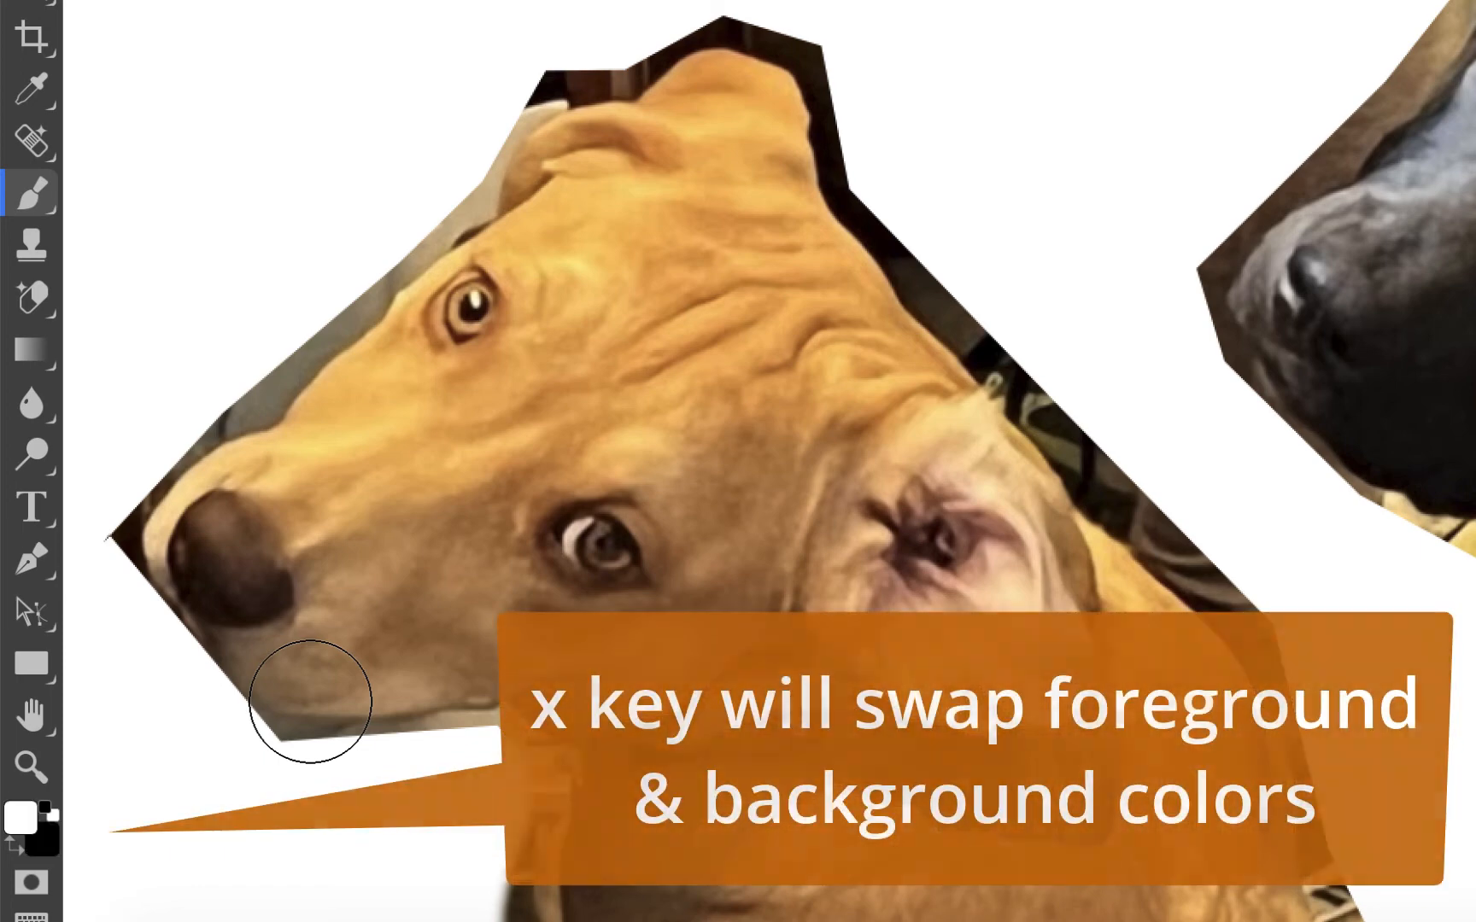
key(x)
key(x)
key(x)
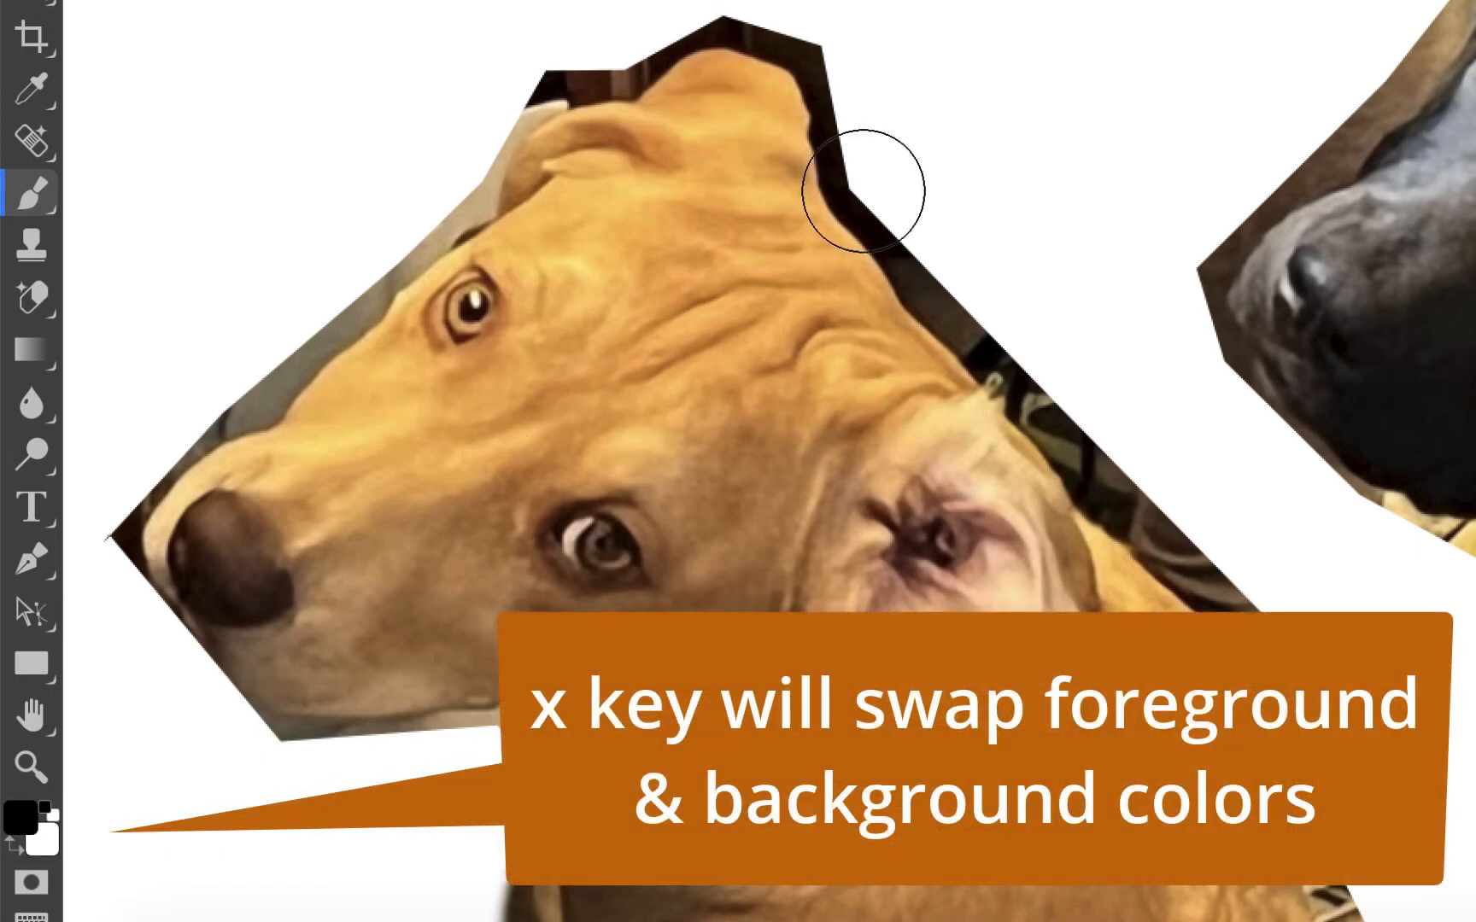
Paint with black on the mask using a 50 px brush to hide the background beside the golden dog's raised ear.
mouse_move(863, 191)
mouse_down()
mouse_move(949, 280)
mouse_move(926, 319)
mouse_up()
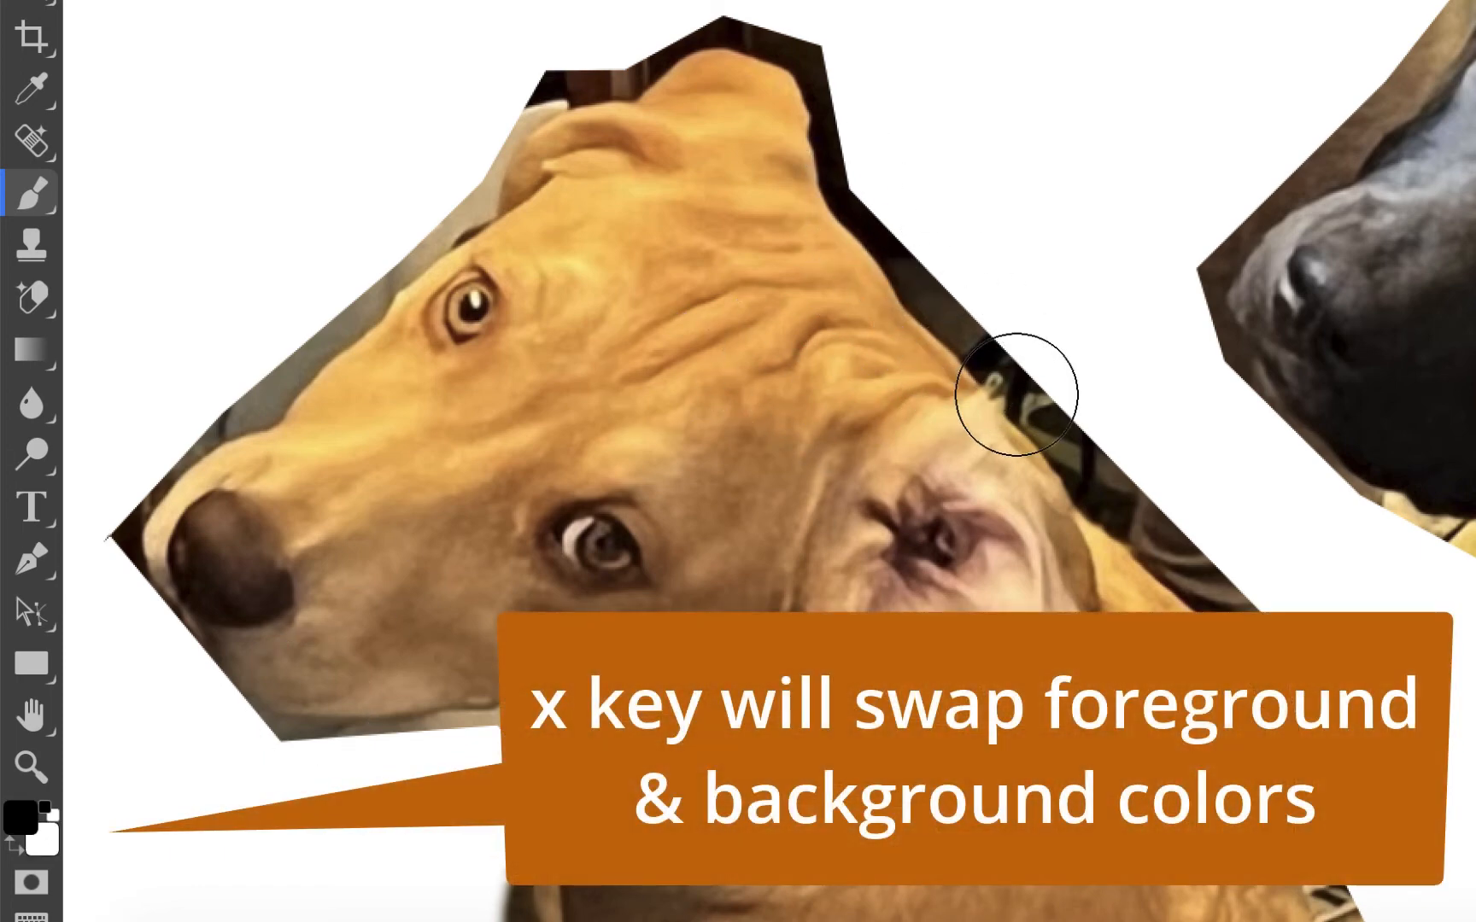
key(x)
key(x)
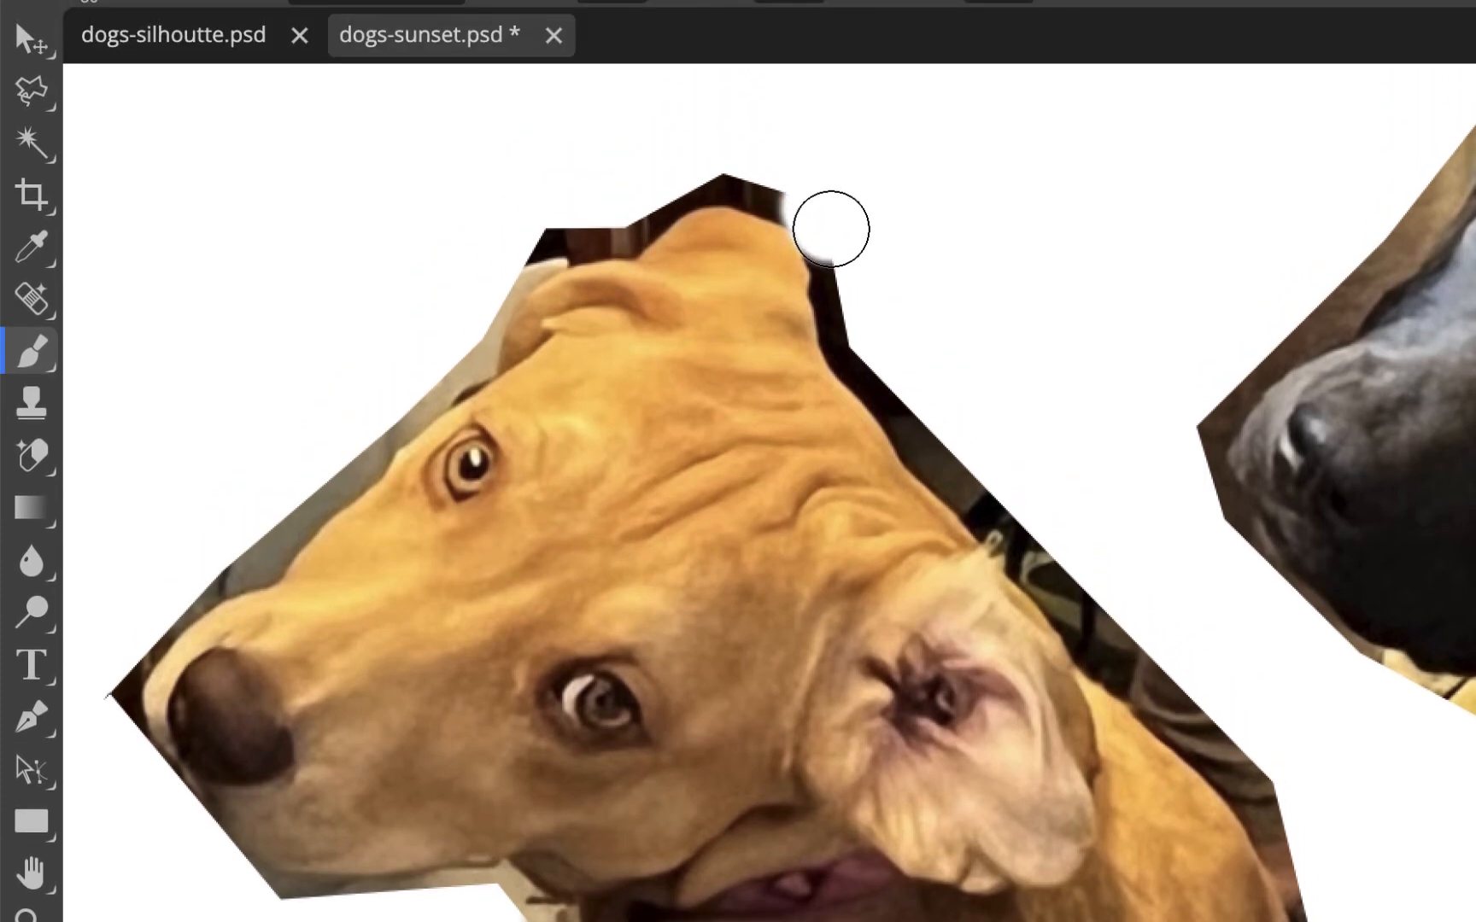
mouse_move(834, 245)
mouse_down()
mouse_move(884, 268)
mouse_move(844, 288)
mouse_up()
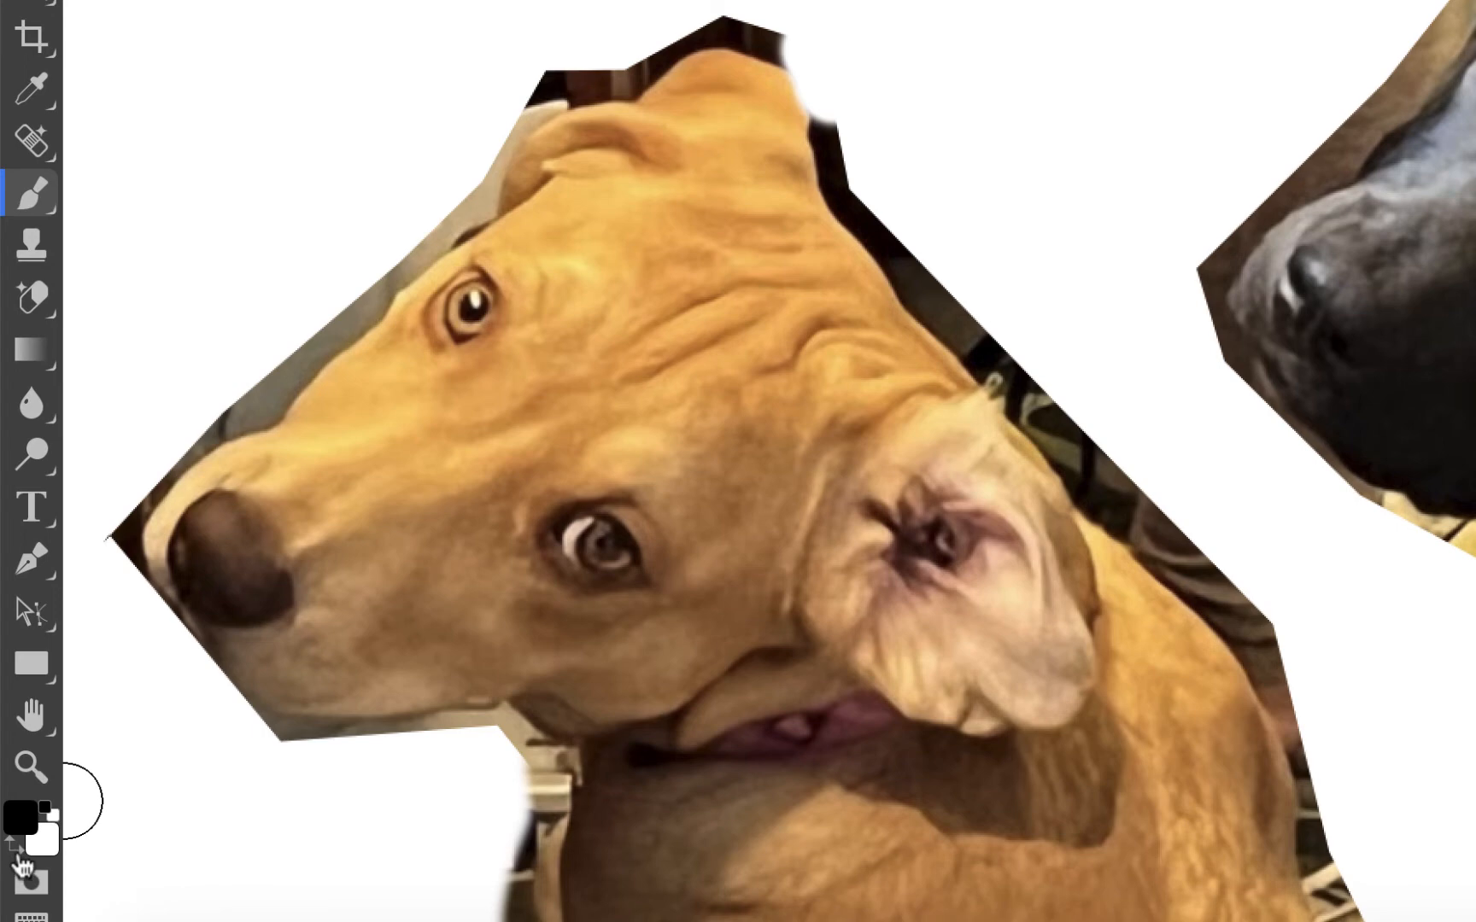
Switch the foreground color to white and set the brush to 74% hardness and 45 px size.
click(15, 852)
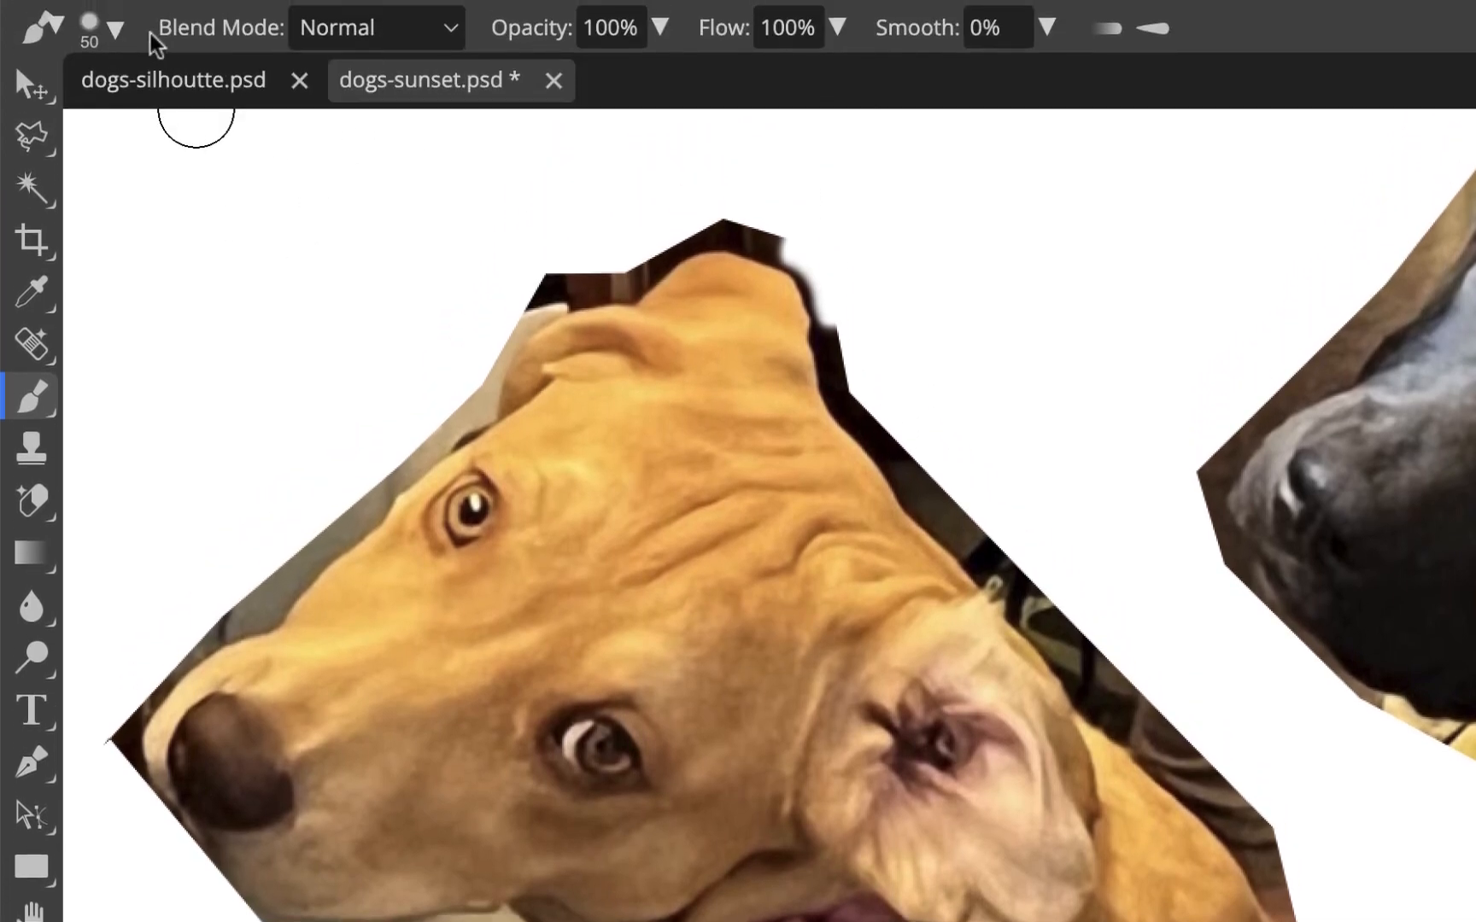
click(115, 31)
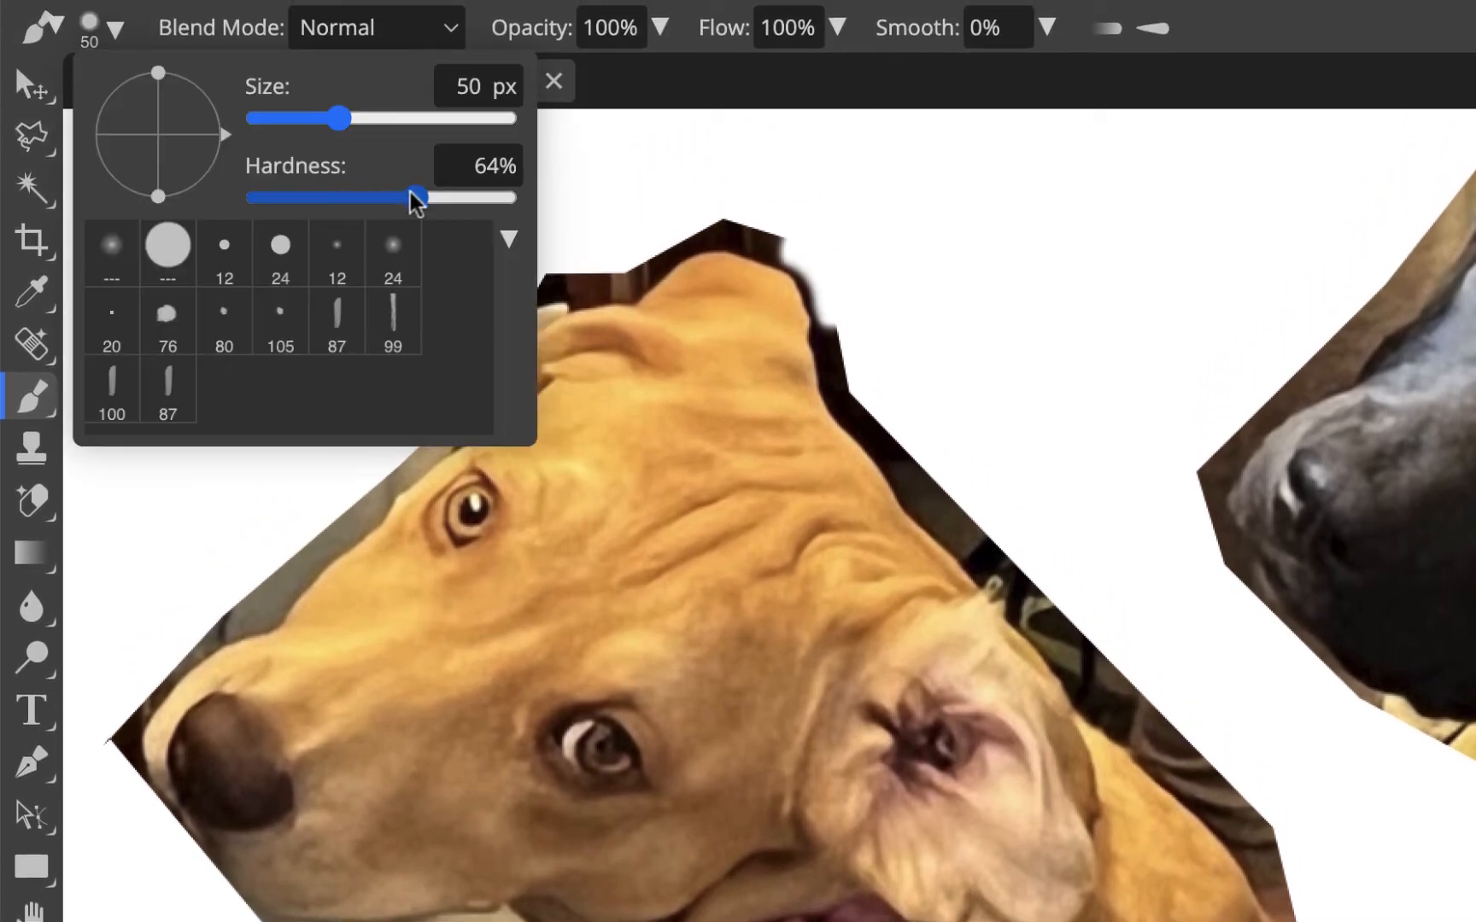
drag(415, 193, 428, 195)
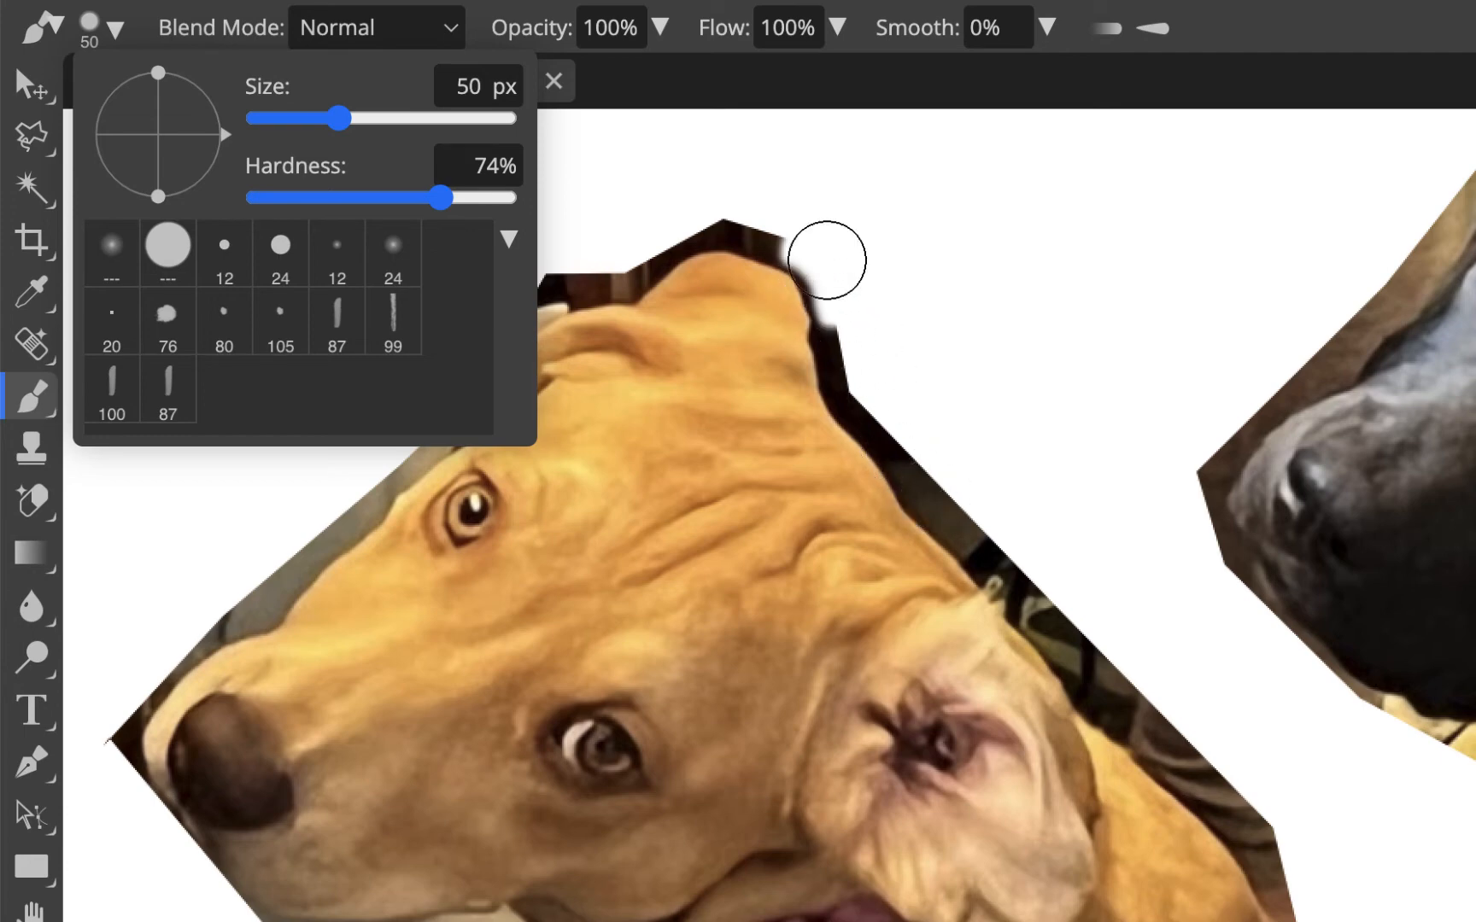
click(1200, 3)
key(bracketleft)
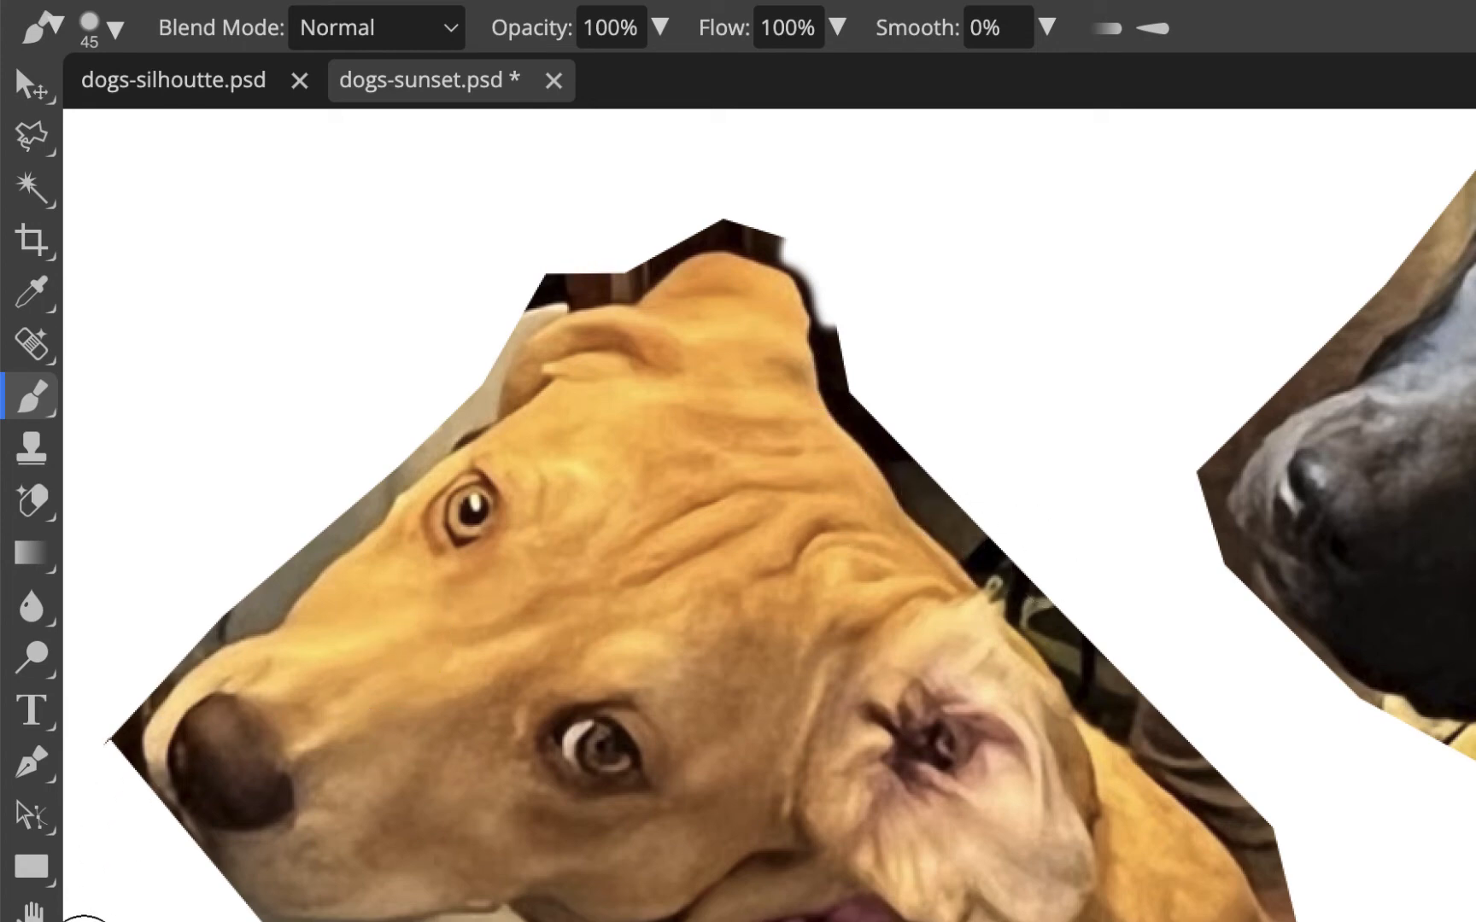
Paint with white on the mask along the golden dog's lower muzzle to restore its clipped edge.
mouse_move(212, 820)
mouse_down()
mouse_move(253, 881)
mouse_move(286, 899)
mouse_up()
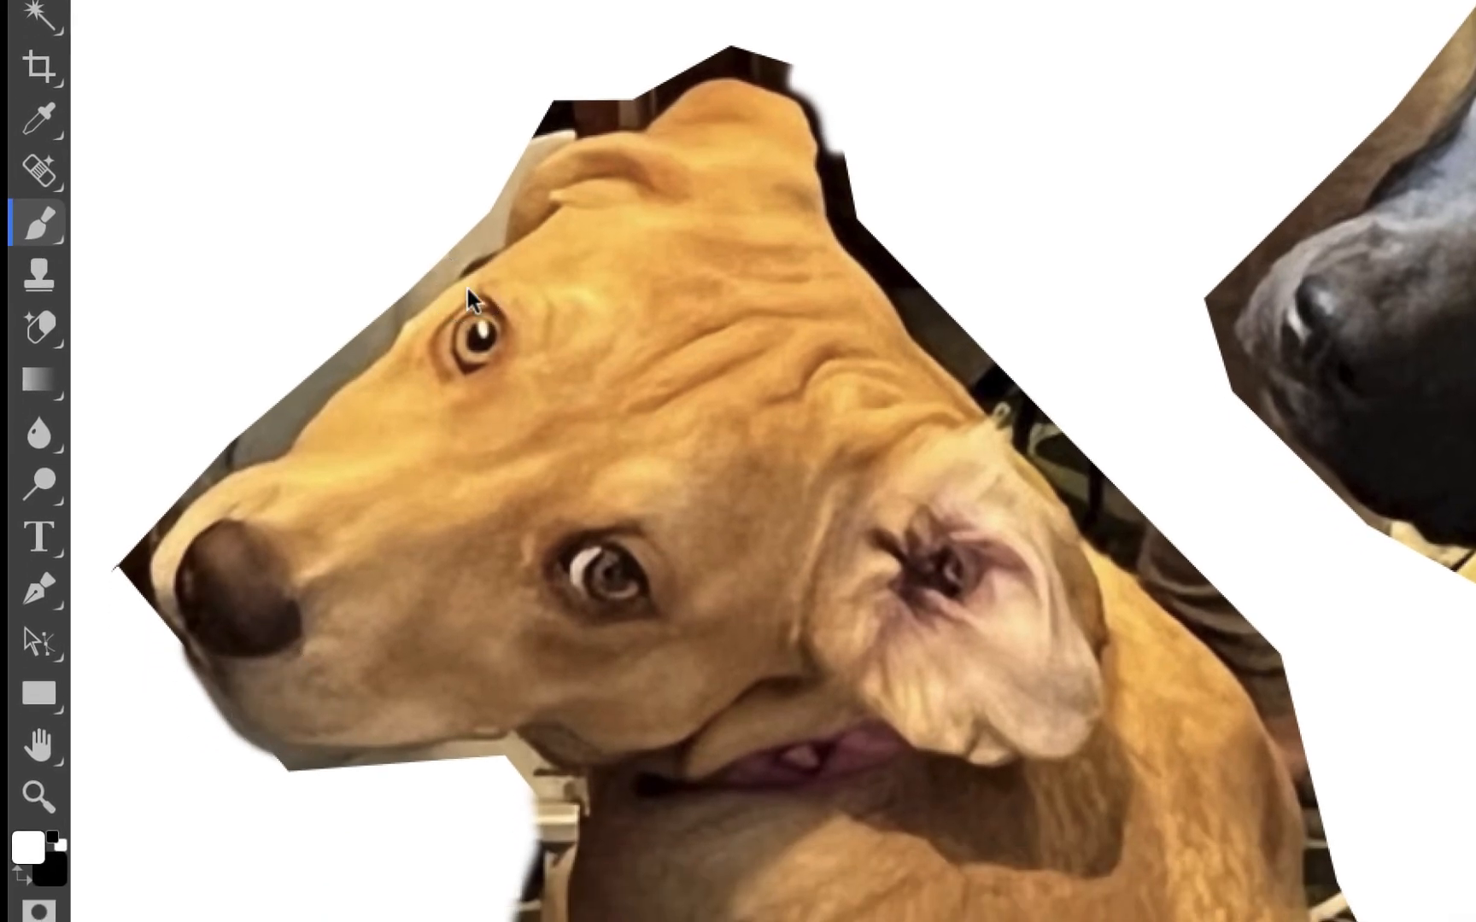
key(super+plus)
scroll(480, 277, up, 3)
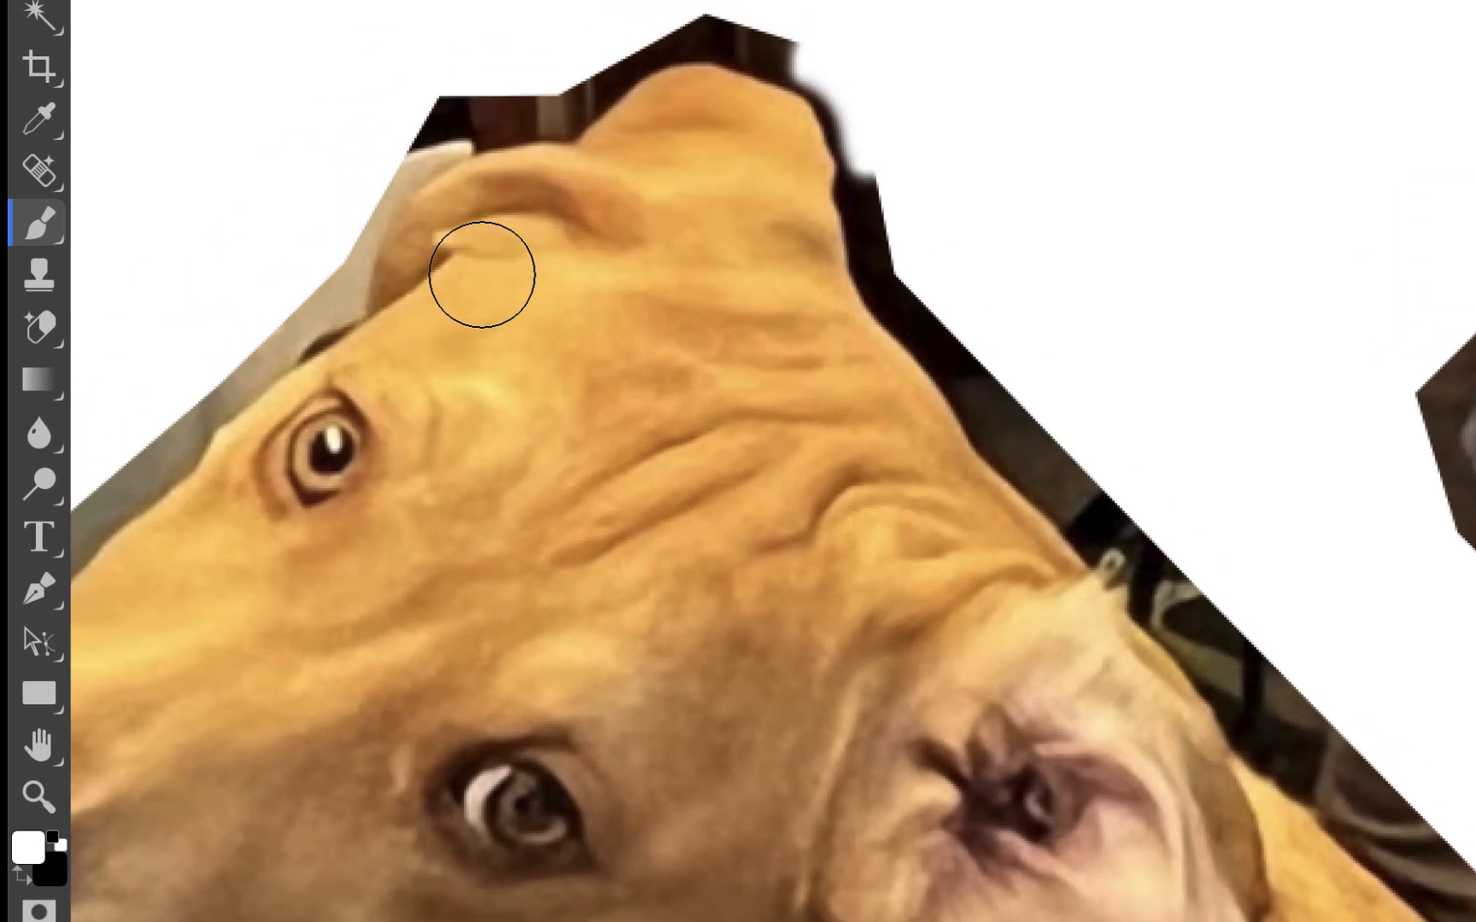
Make black (hex 000000) the foreground color for hiding more of the background on the mask.
scroll(481, 275, up, 3)
scroll(481, 275, left, 3)
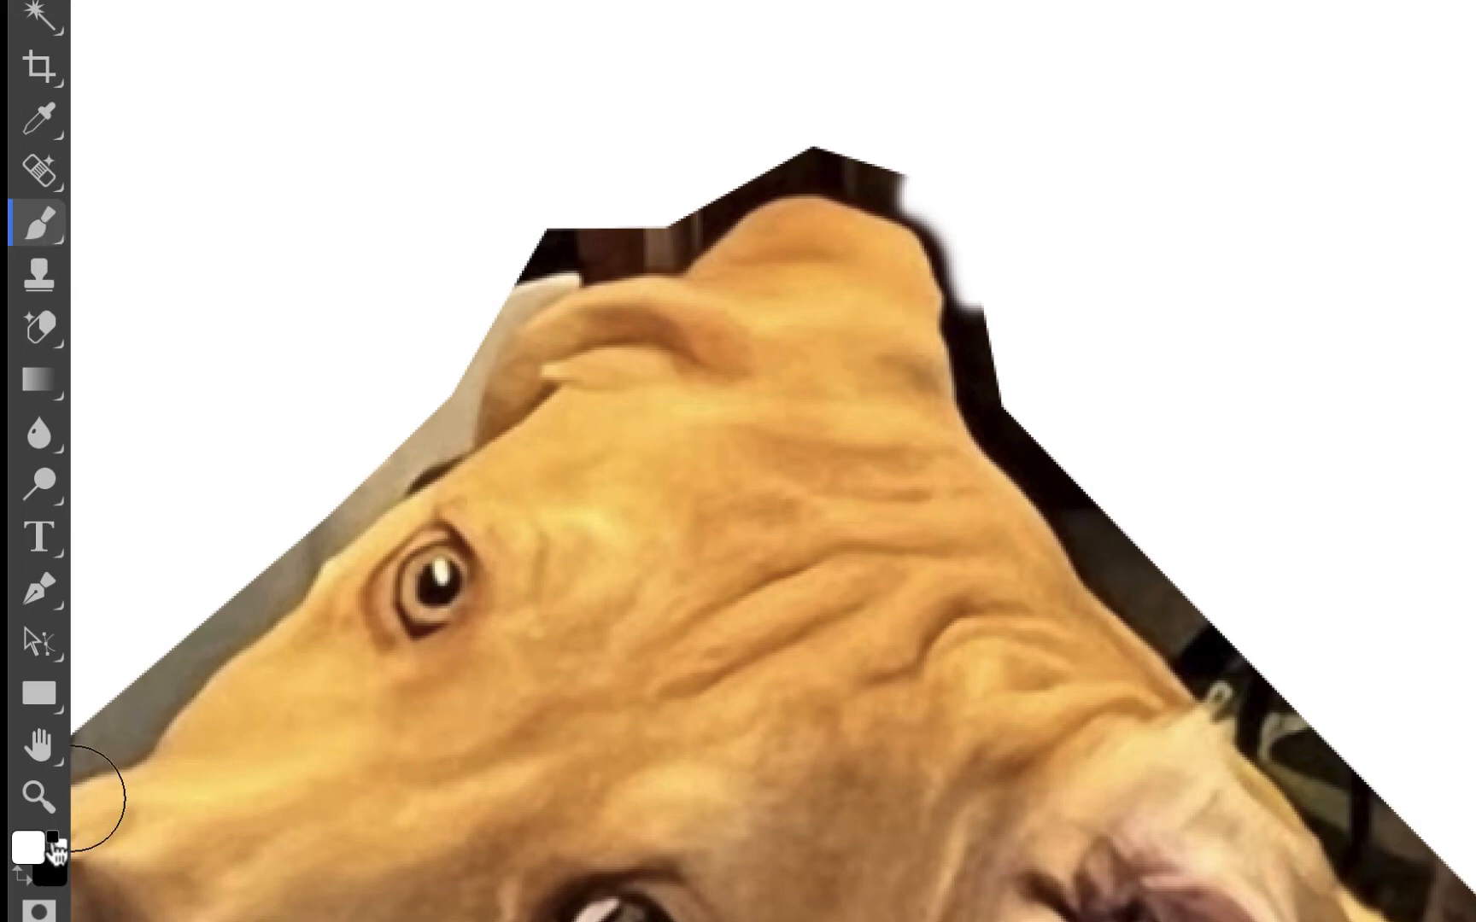
click(34, 885)
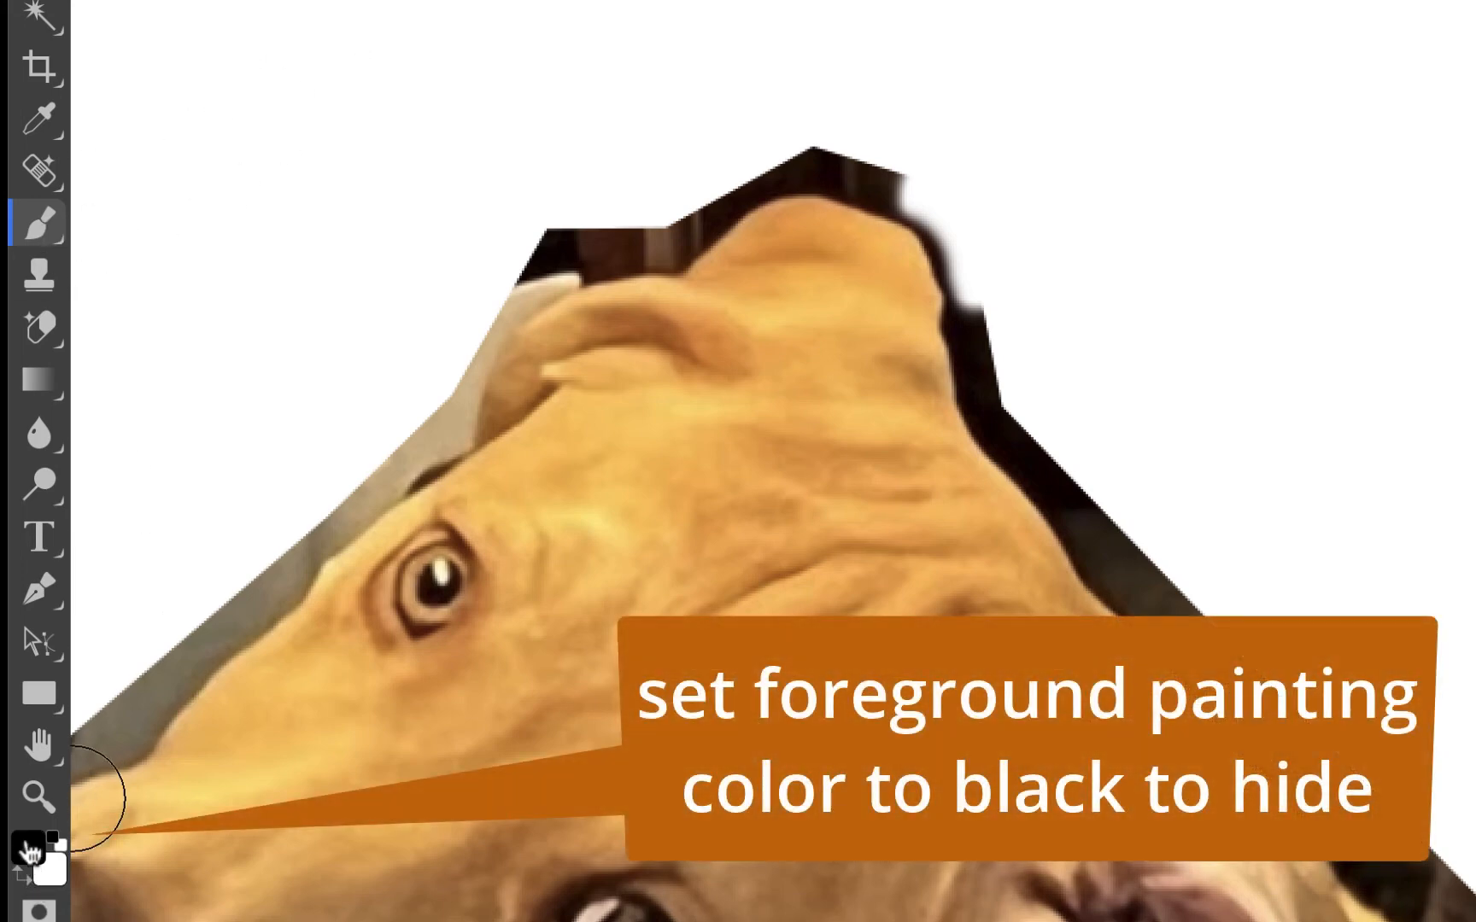
click(35, 861)
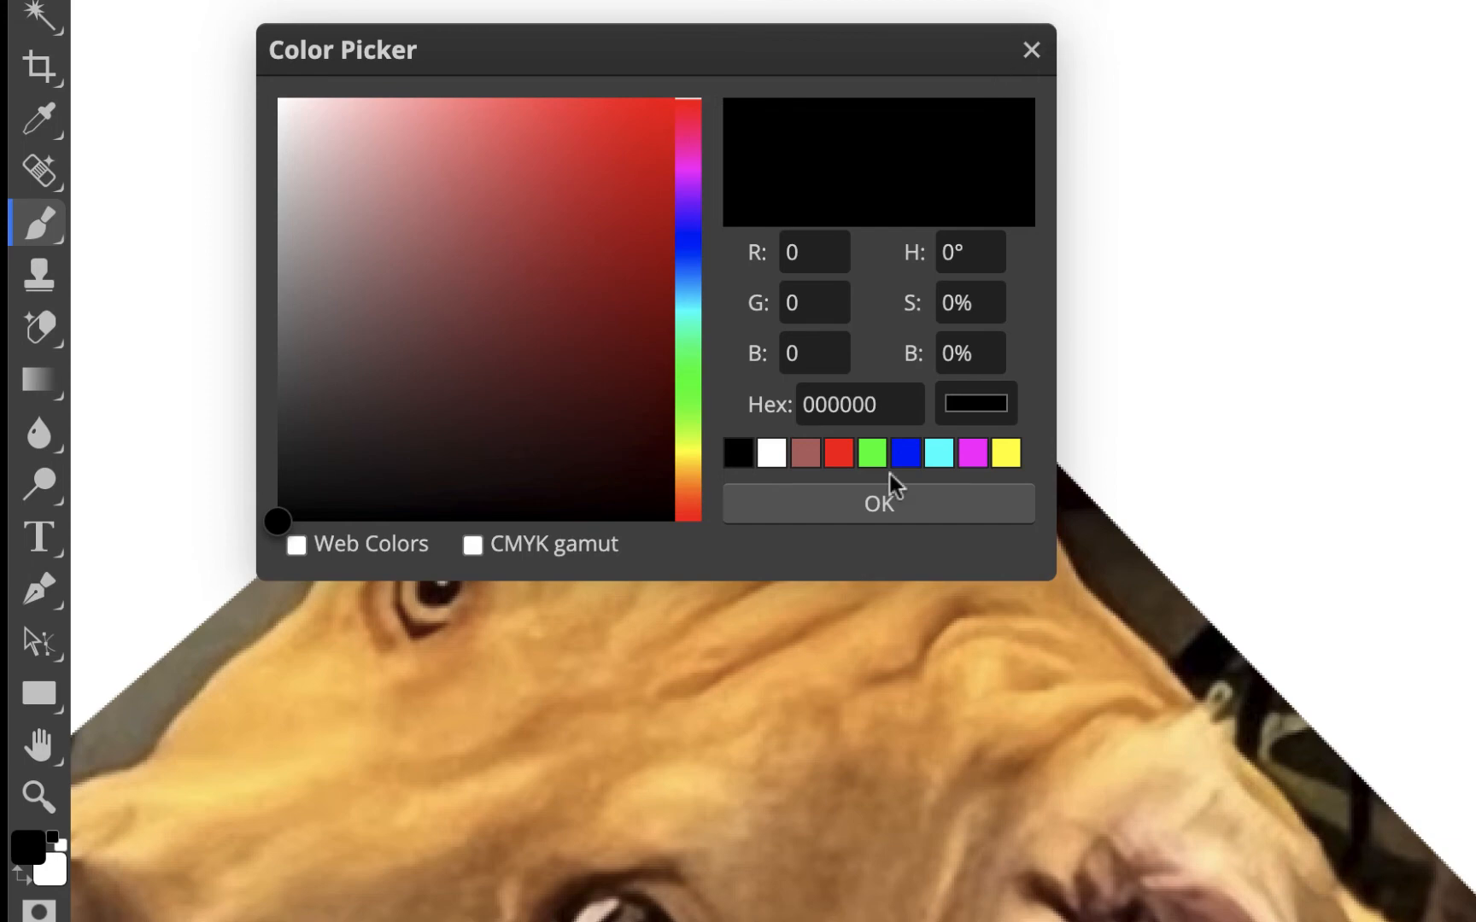
click(885, 502)
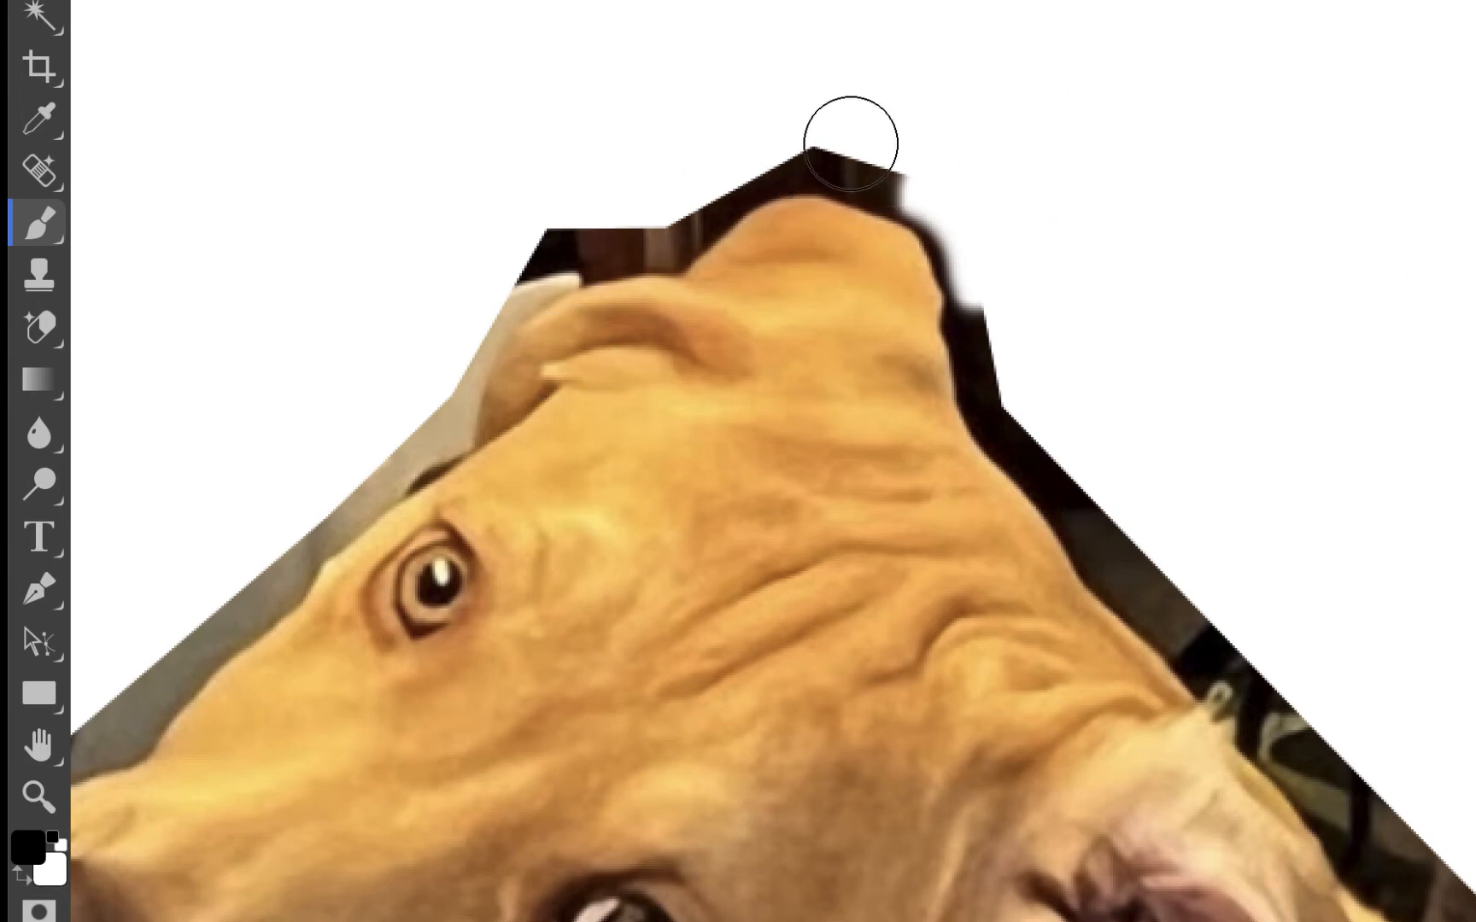
Paint with black on the mask to hide the dark background from the golden dog's raised ear tip down the back of its head.
click(824, 149)
mouse_move(824, 150)
mouse_down()
mouse_move(943, 185)
mouse_move(966, 217)
mouse_move(789, 141)
mouse_move(867, 155)
mouse_move(965, 216)
mouse_move(986, 250)
mouse_move(988, 378)
mouse_move(1009, 408)
mouse_move(979, 317)
mouse_move(992, 311)
mouse_move(996, 386)
mouse_move(1025, 435)
mouse_move(1085, 468)
mouse_move(1064, 462)
mouse_move(1120, 553)
mouse_move(1094, 497)
mouse_move(1114, 534)
mouse_move(1177, 497)
mouse_up()
click(988, 314)
scroll(1177, 498, down, 8)
scroll(1177, 497, right, 7)
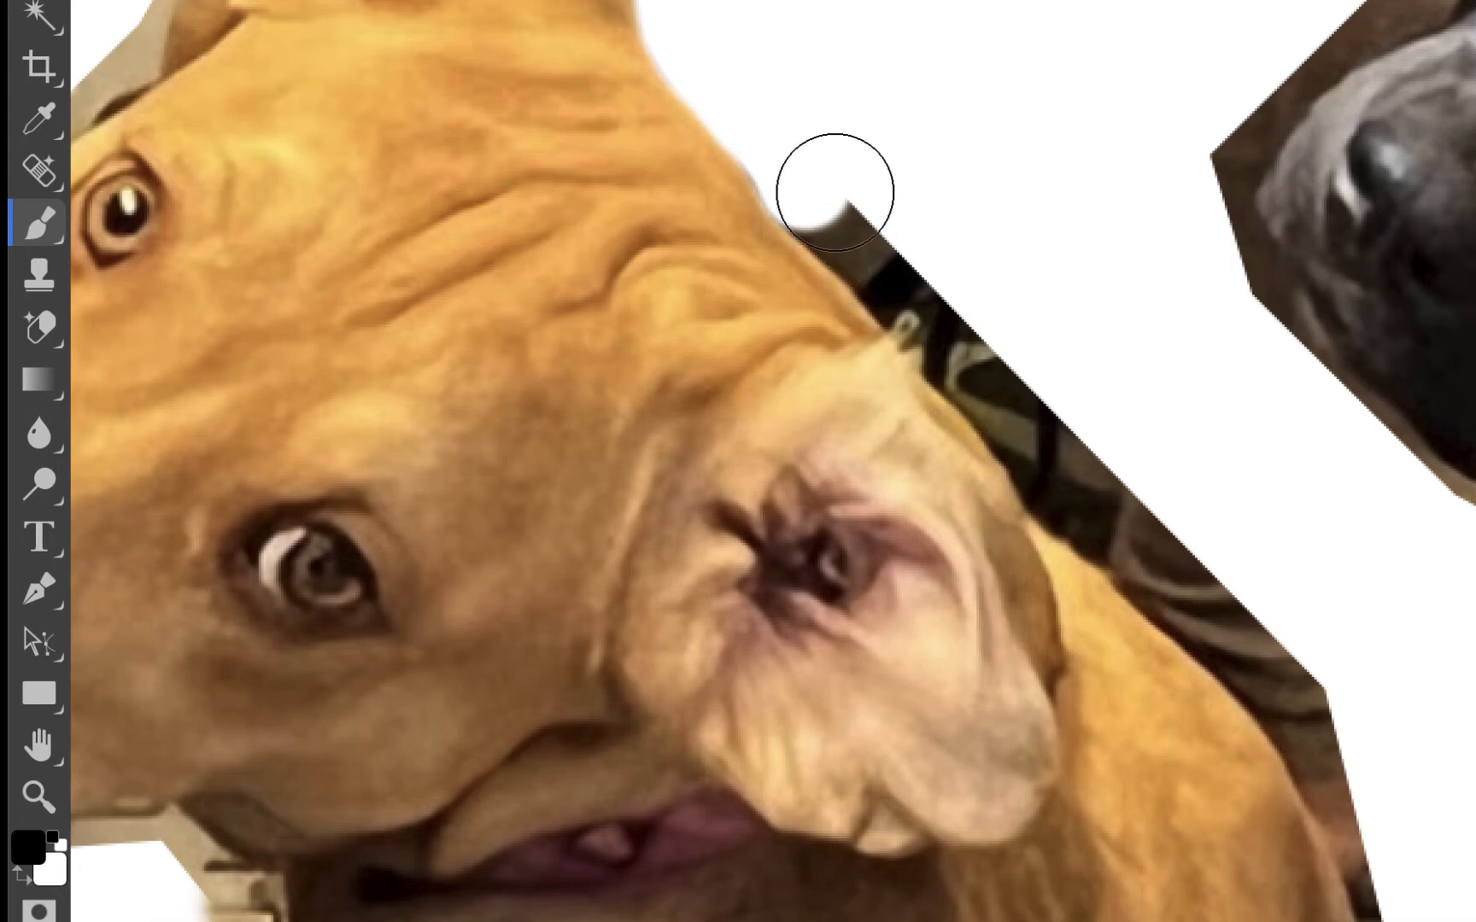
drag(835, 192, 898, 263)
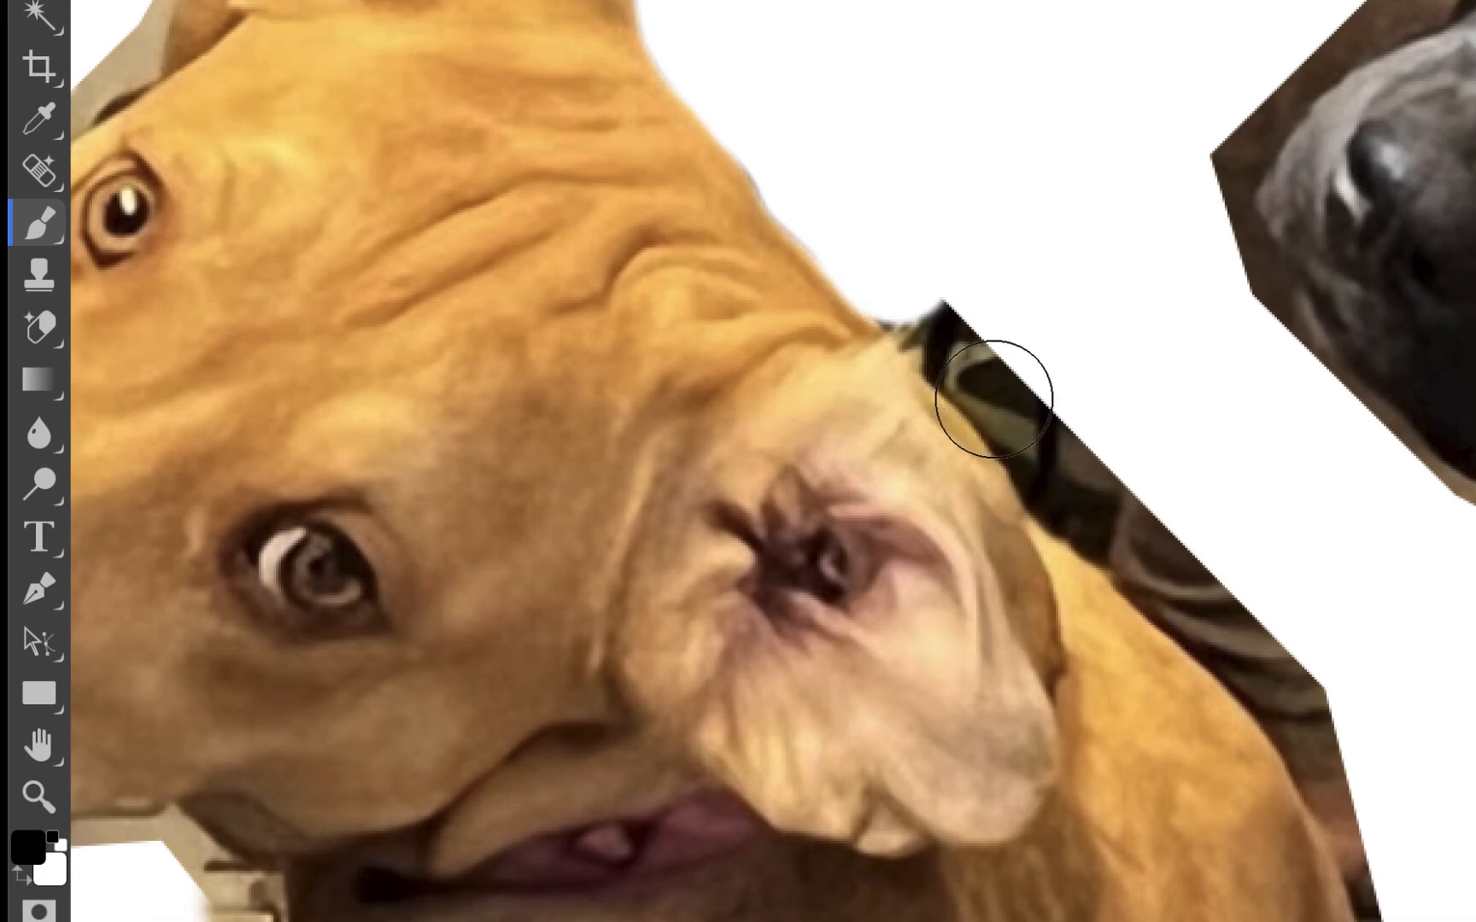
Paint connected straight black strokes on the mask along the golden dog's near ear and upper neck to hide the background there.
click(903, 273)
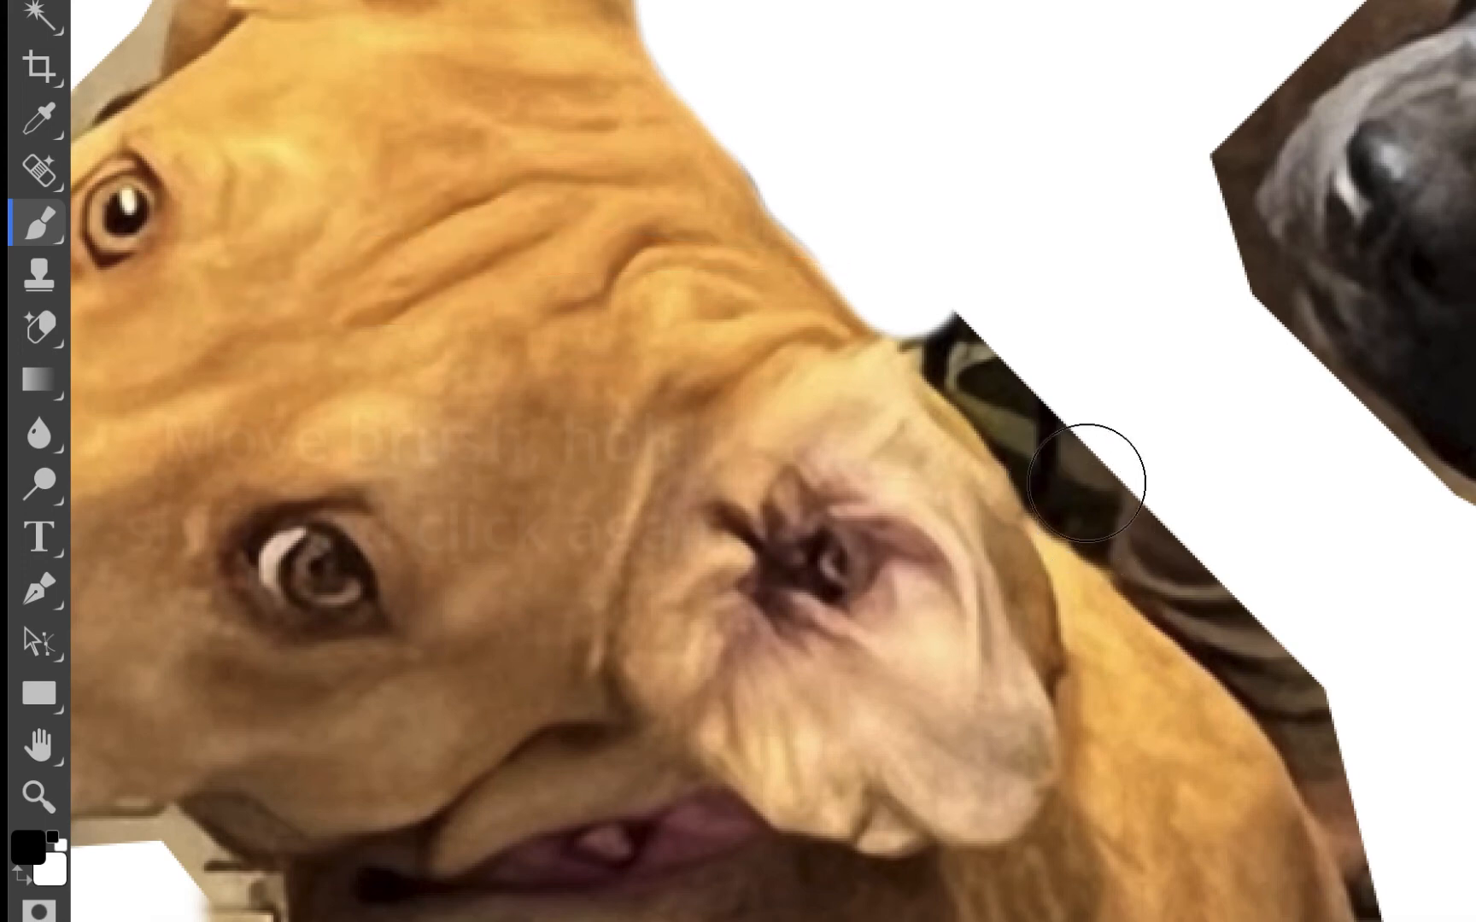
shift+click(1069, 465)
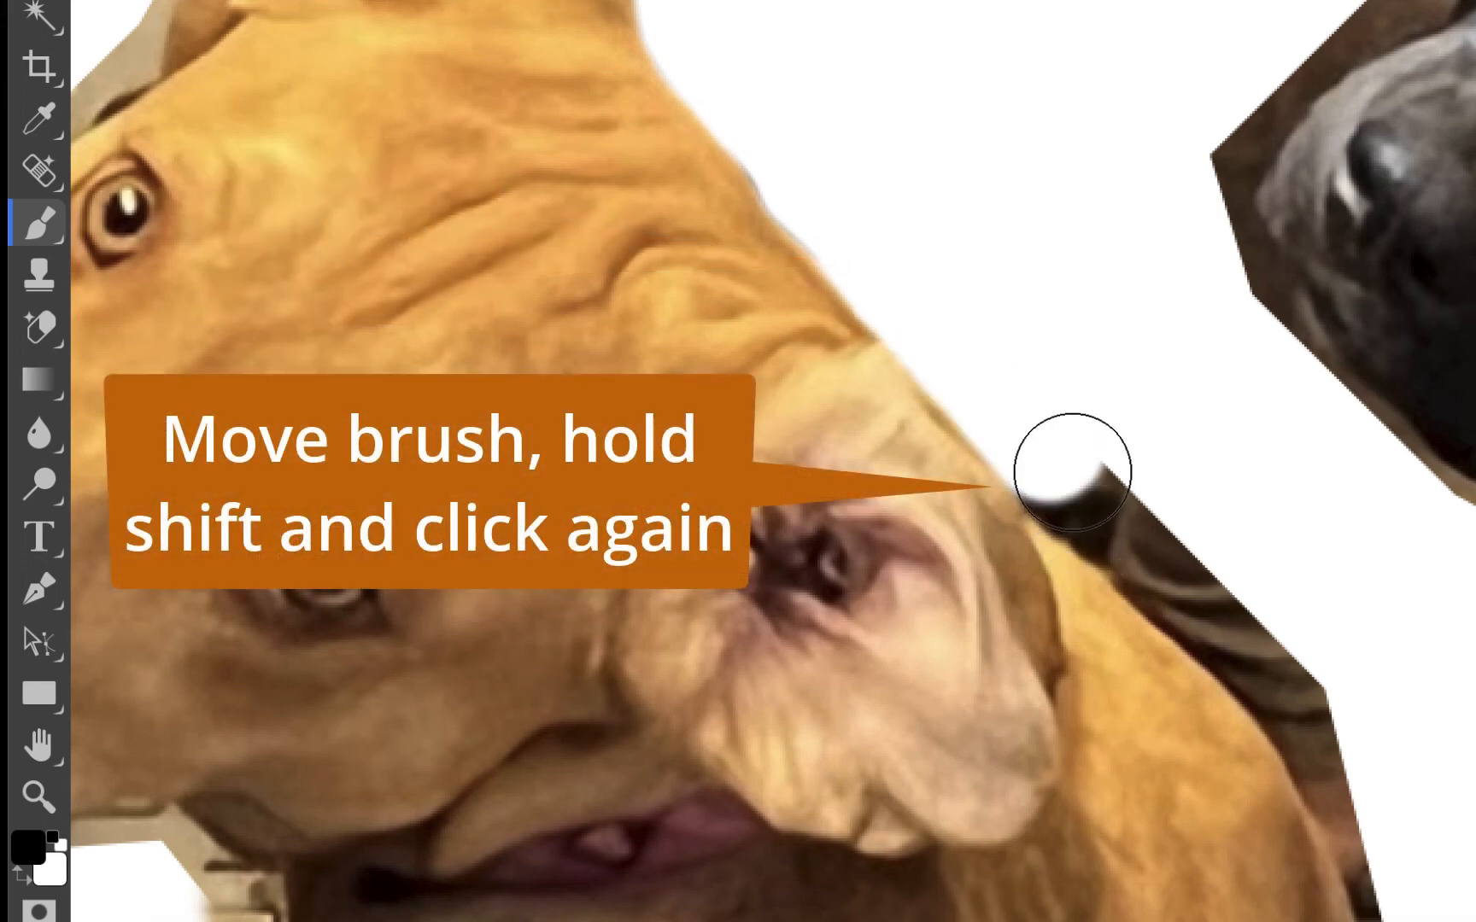
click(1076, 473)
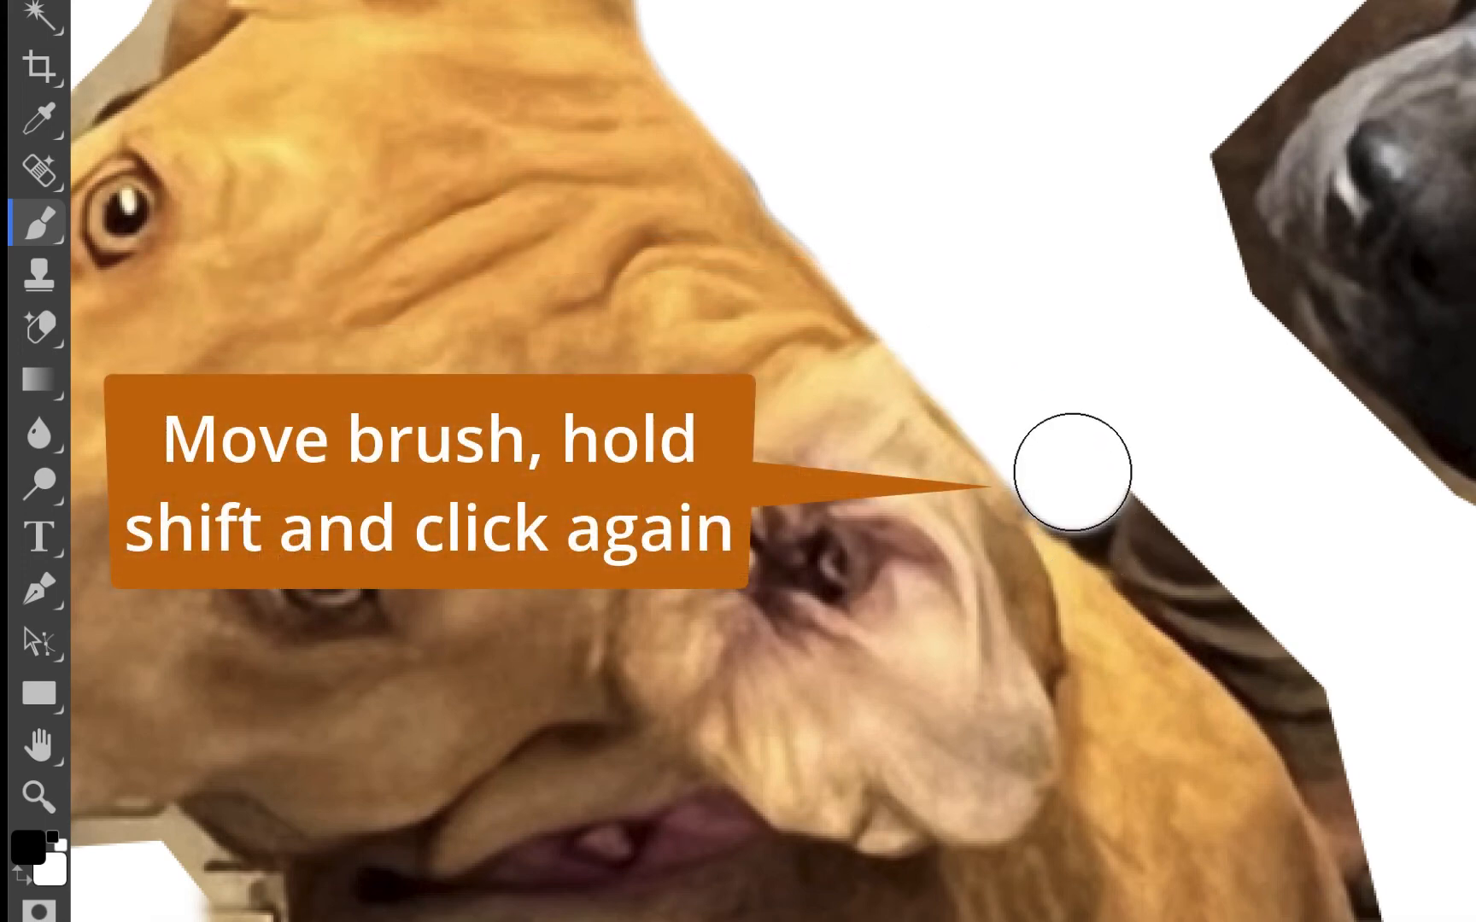
shift+click(1266, 645)
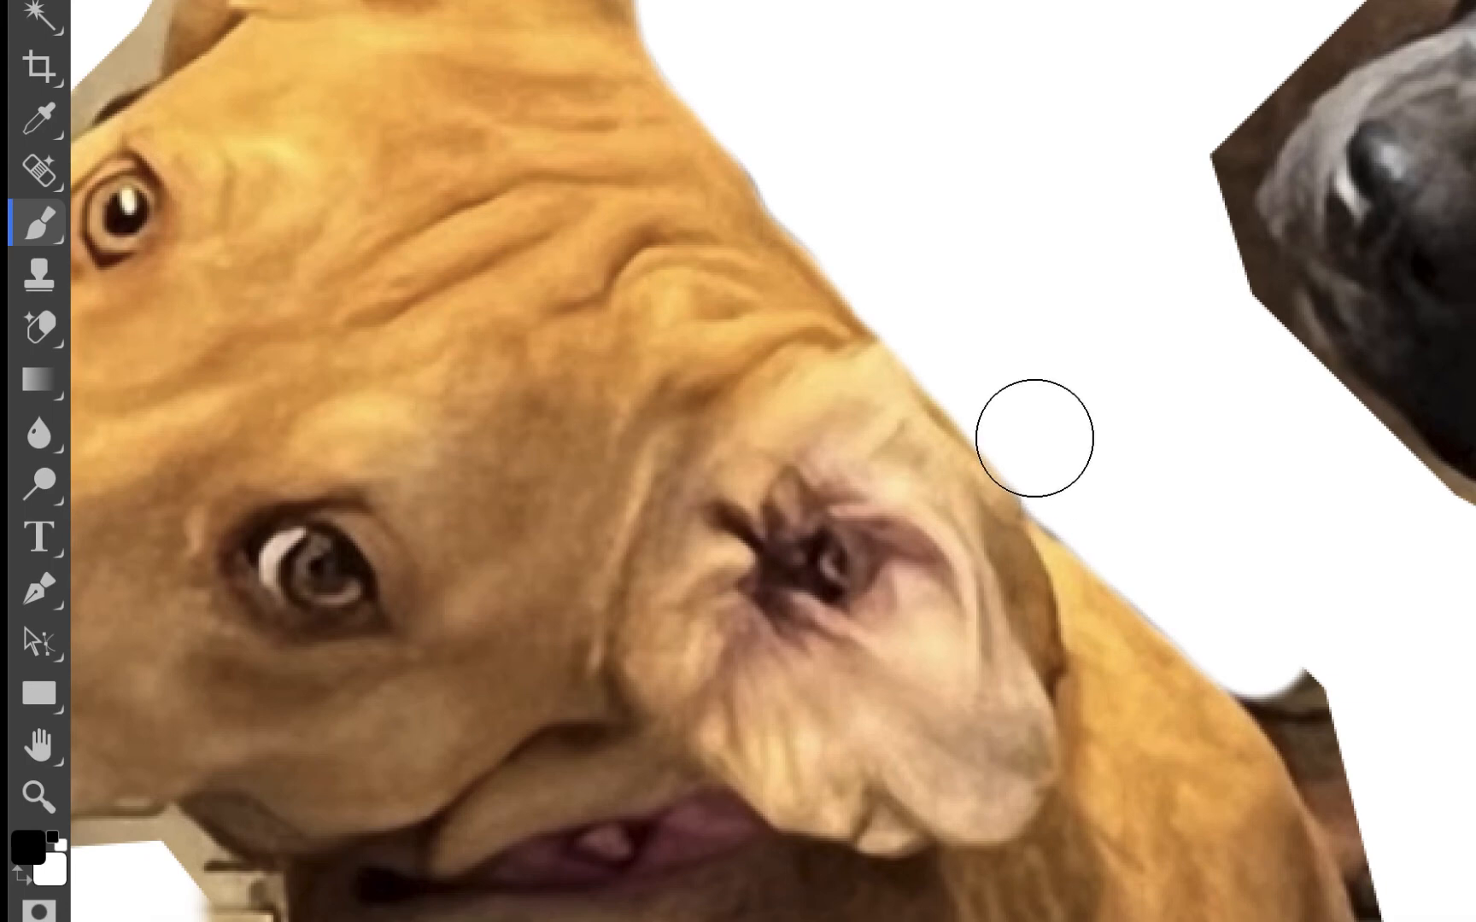
click(1079, 489)
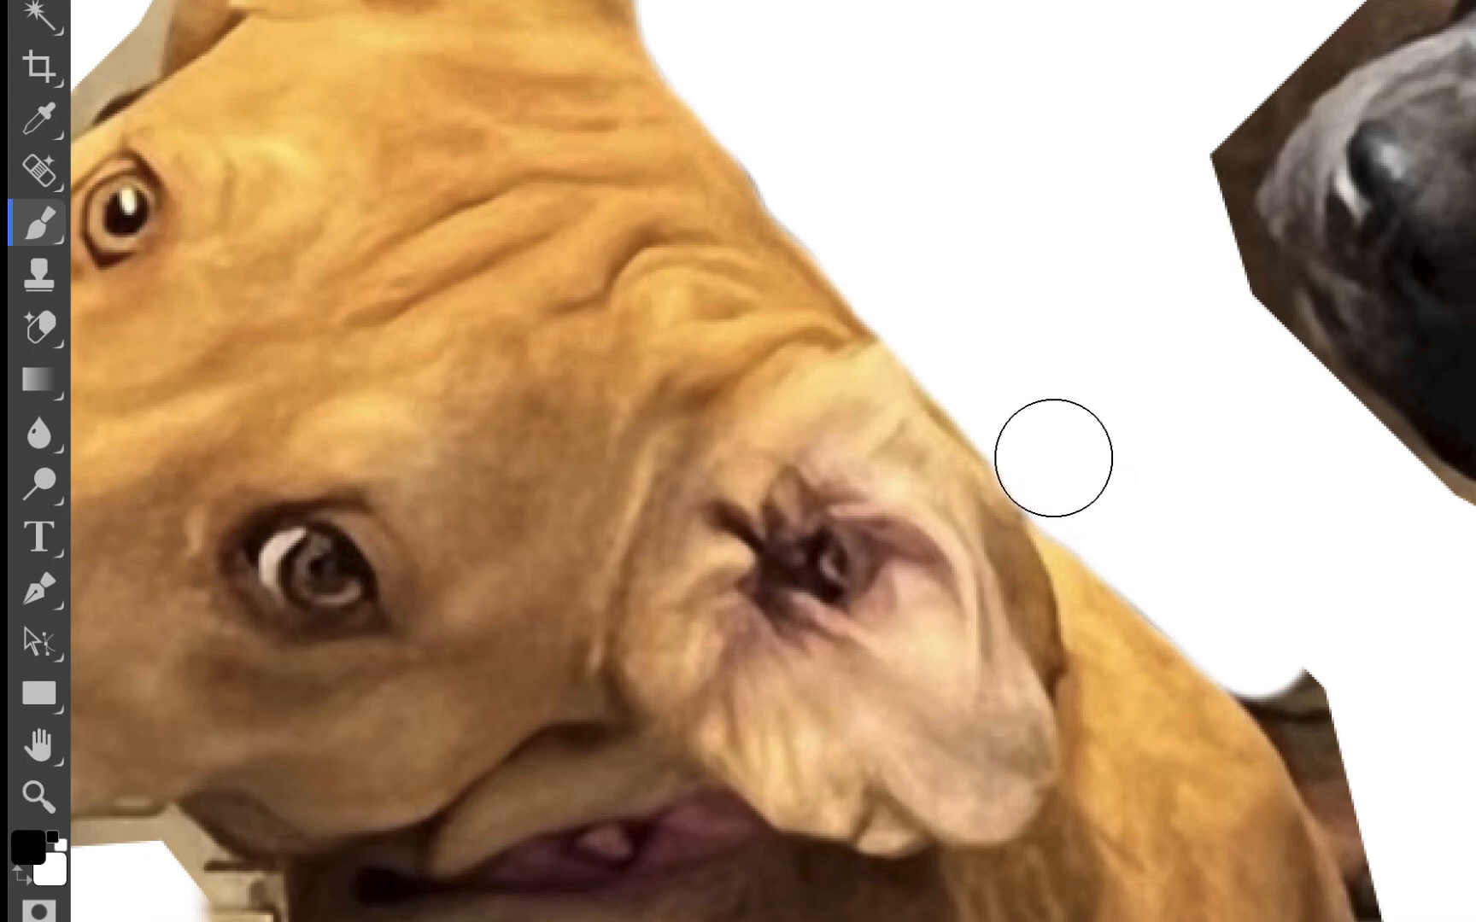
Paint with black on the mask along the curve of the golden dog's neck and shoulder to hide the remaining background.
scroll(1446, 682, down, 3)
scroll(1446, 683, left, 3)
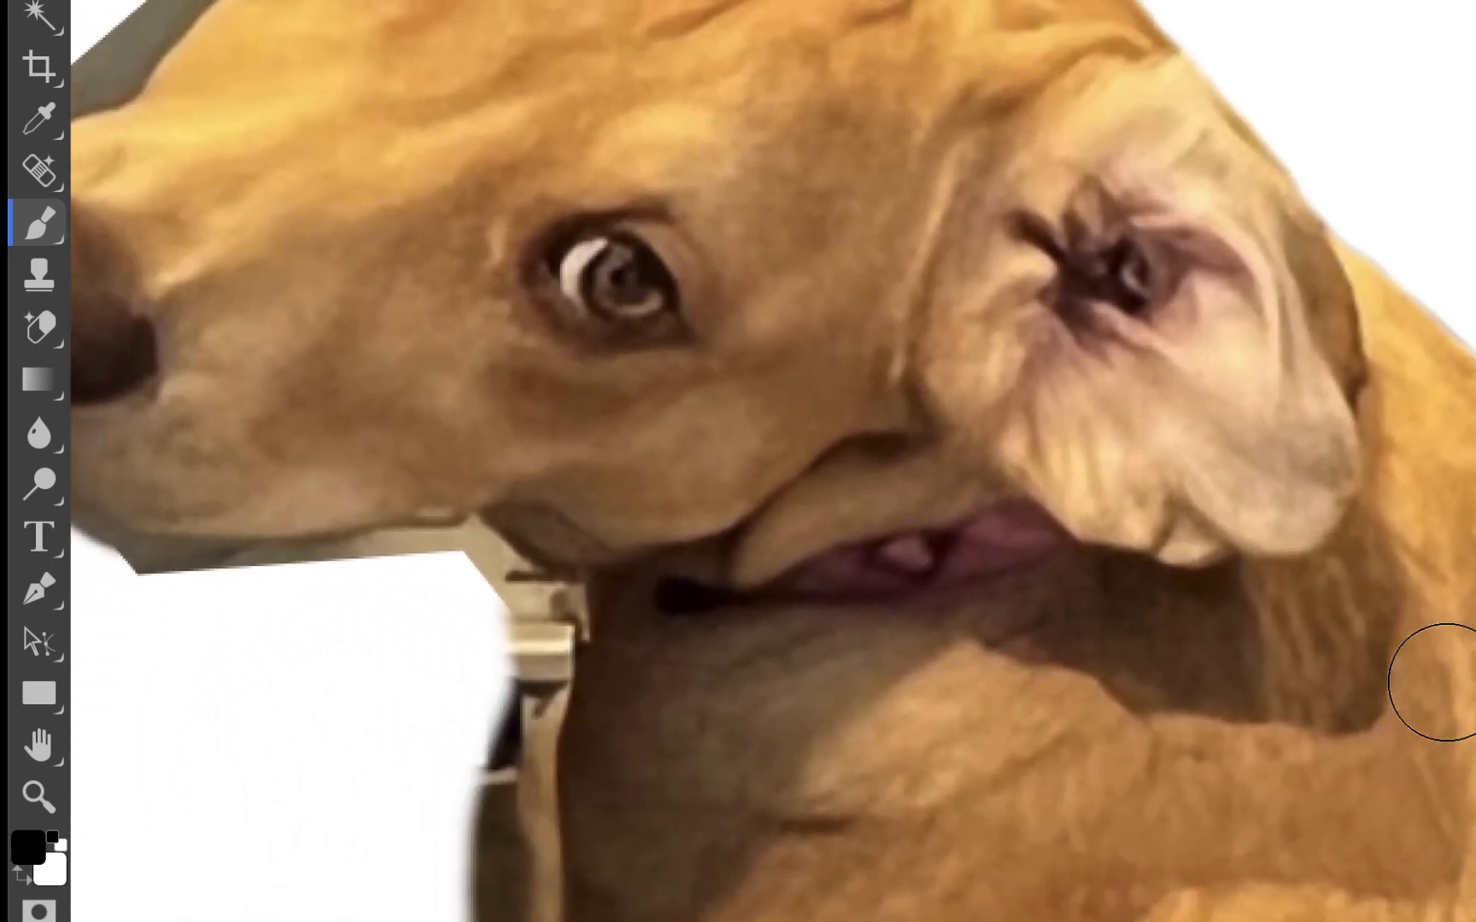
scroll(1446, 683, right, 5)
scroll(1242, 527, down, 5)
scroll(1242, 527, right, 2)
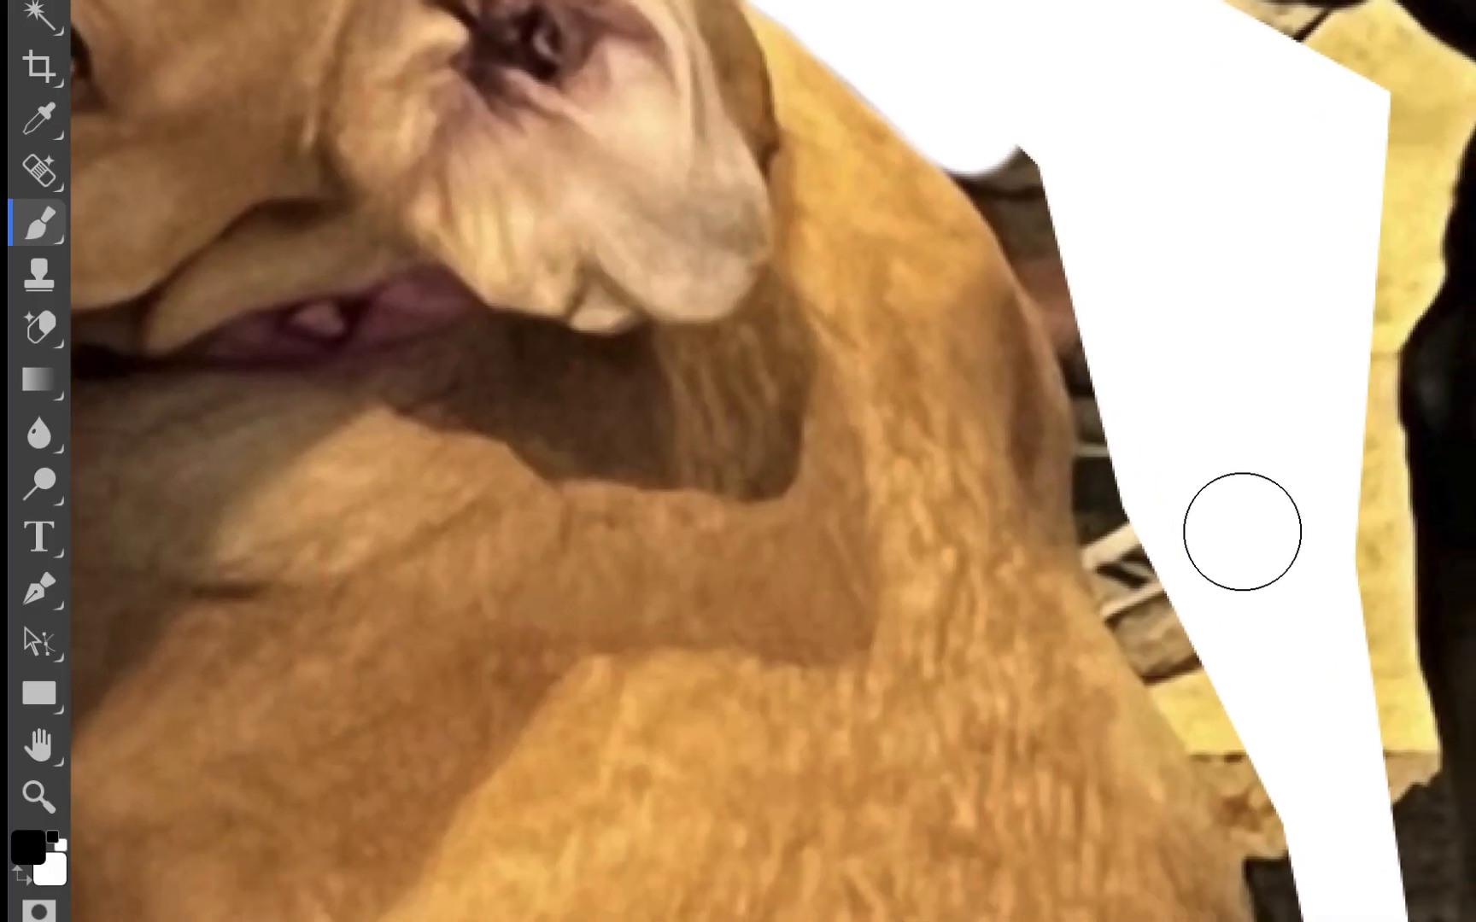
drag(995, 141, 1111, 326)
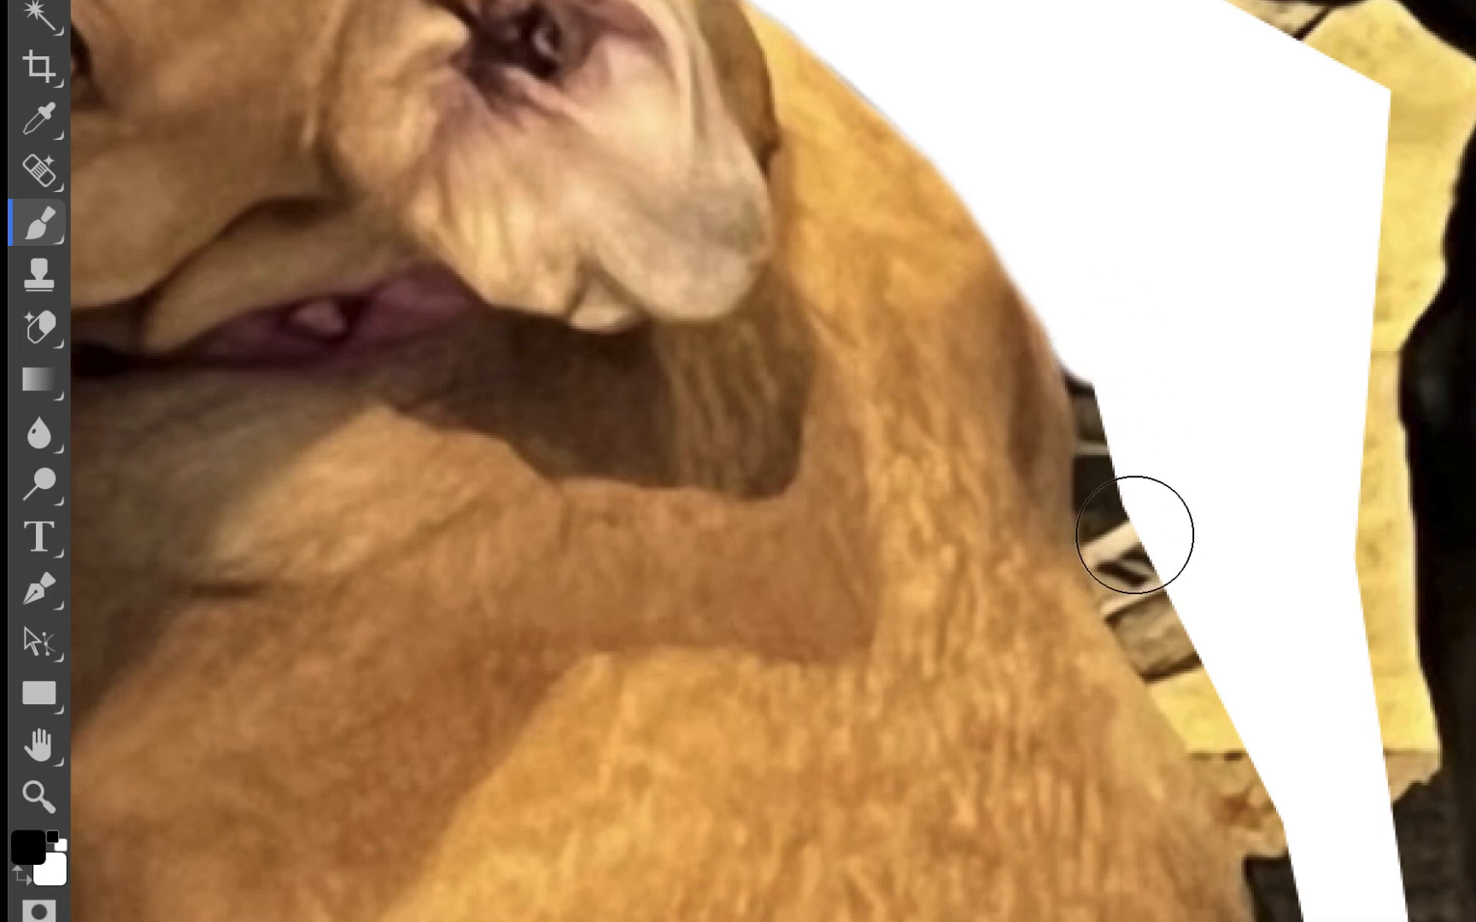
drag(1135, 535, 1115, 217)
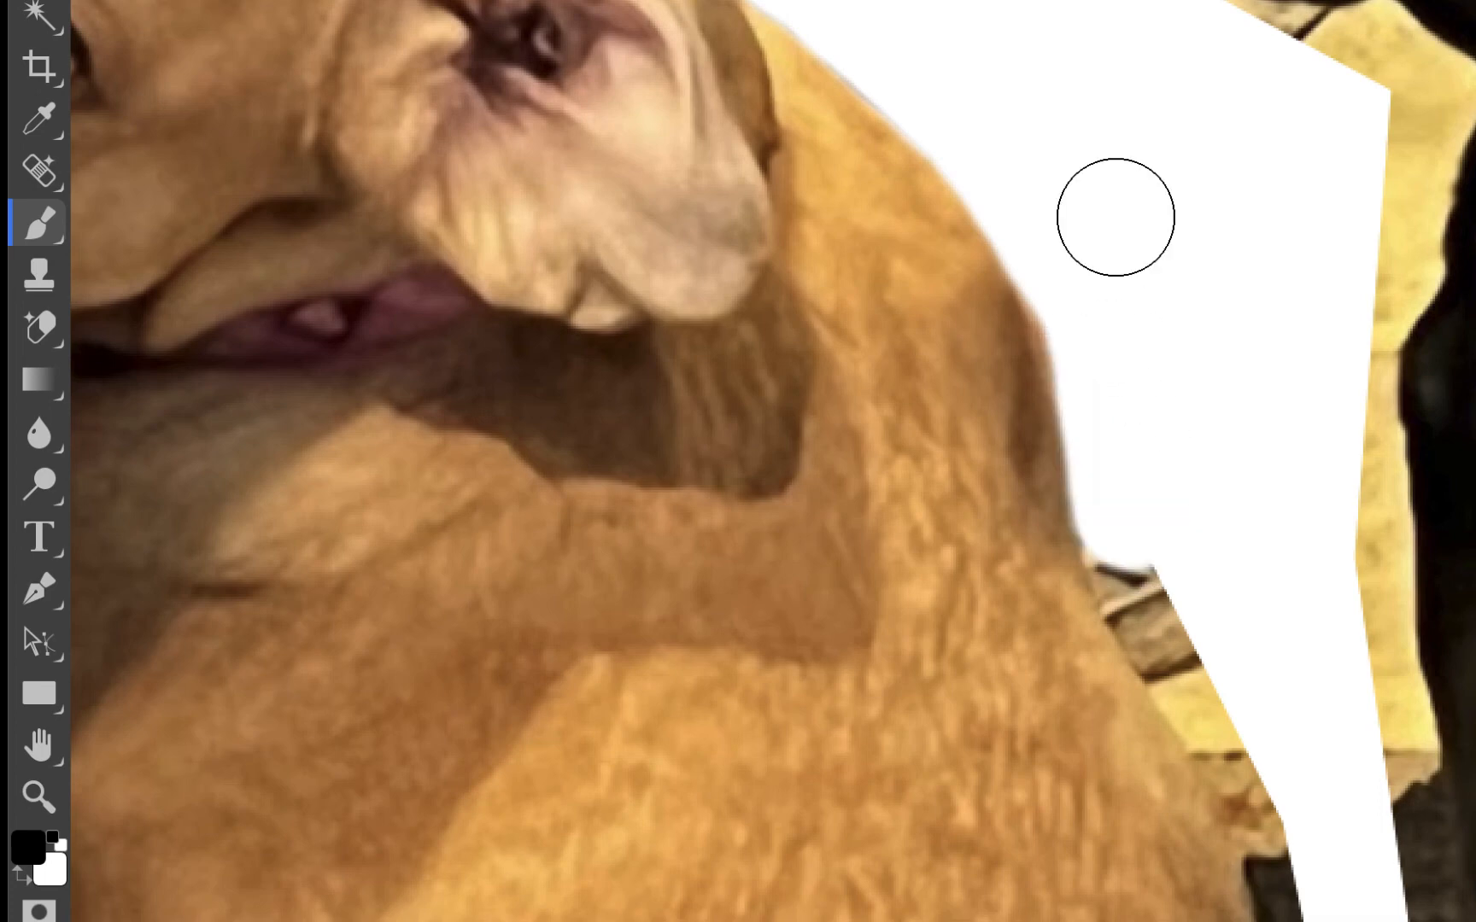
Hide the yellow and patterned background below the golden dog's shoulder with a black stroke along its upper back.
scroll(1160, 550, down, 3)
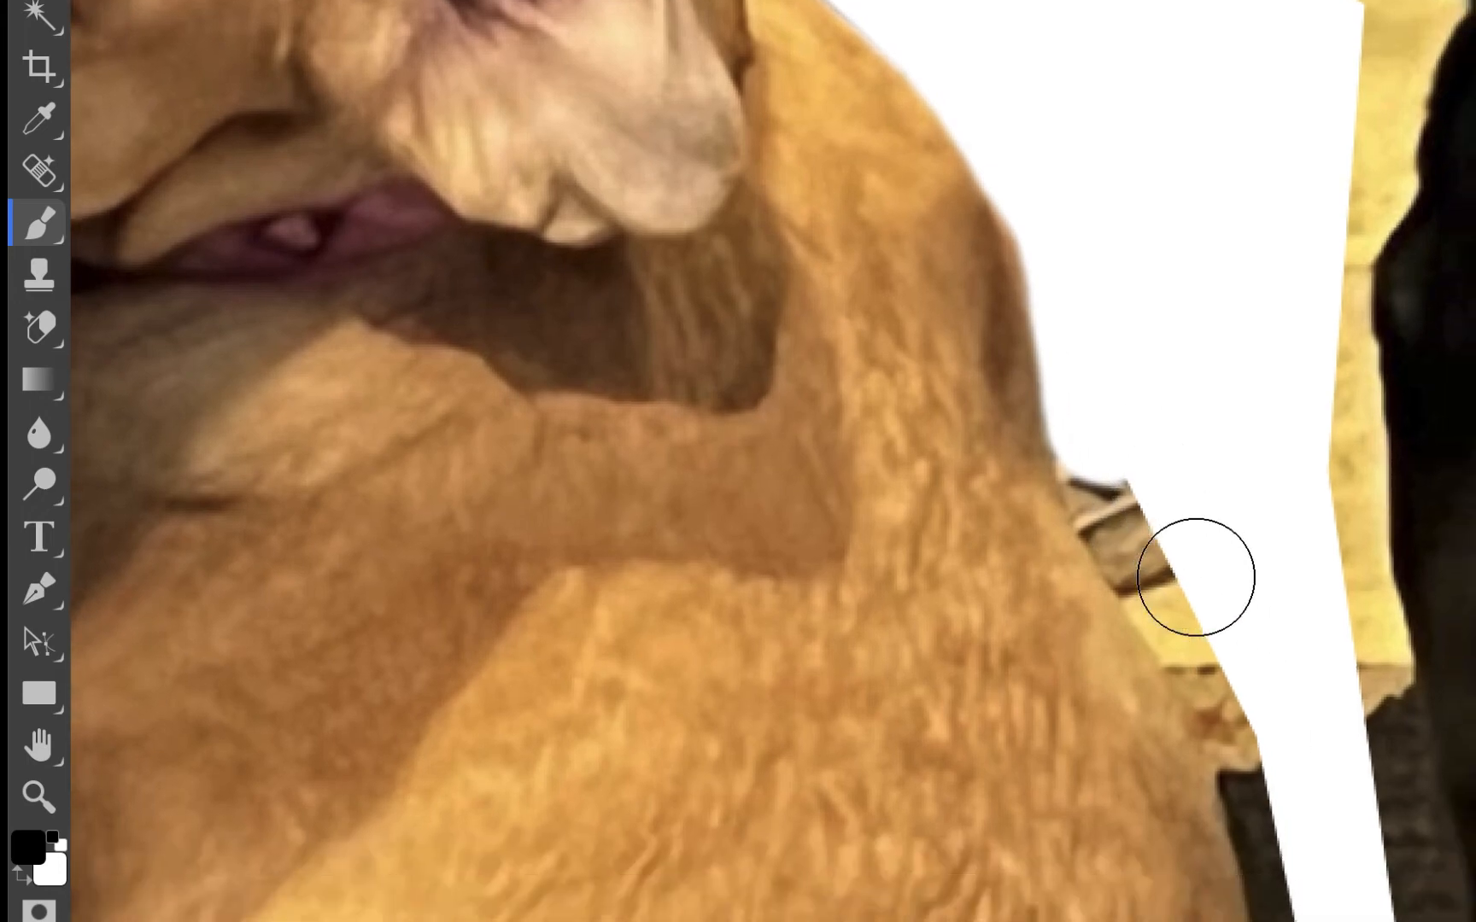
scroll(1195, 578, down, 3)
scroll(1196, 577, right, 2)
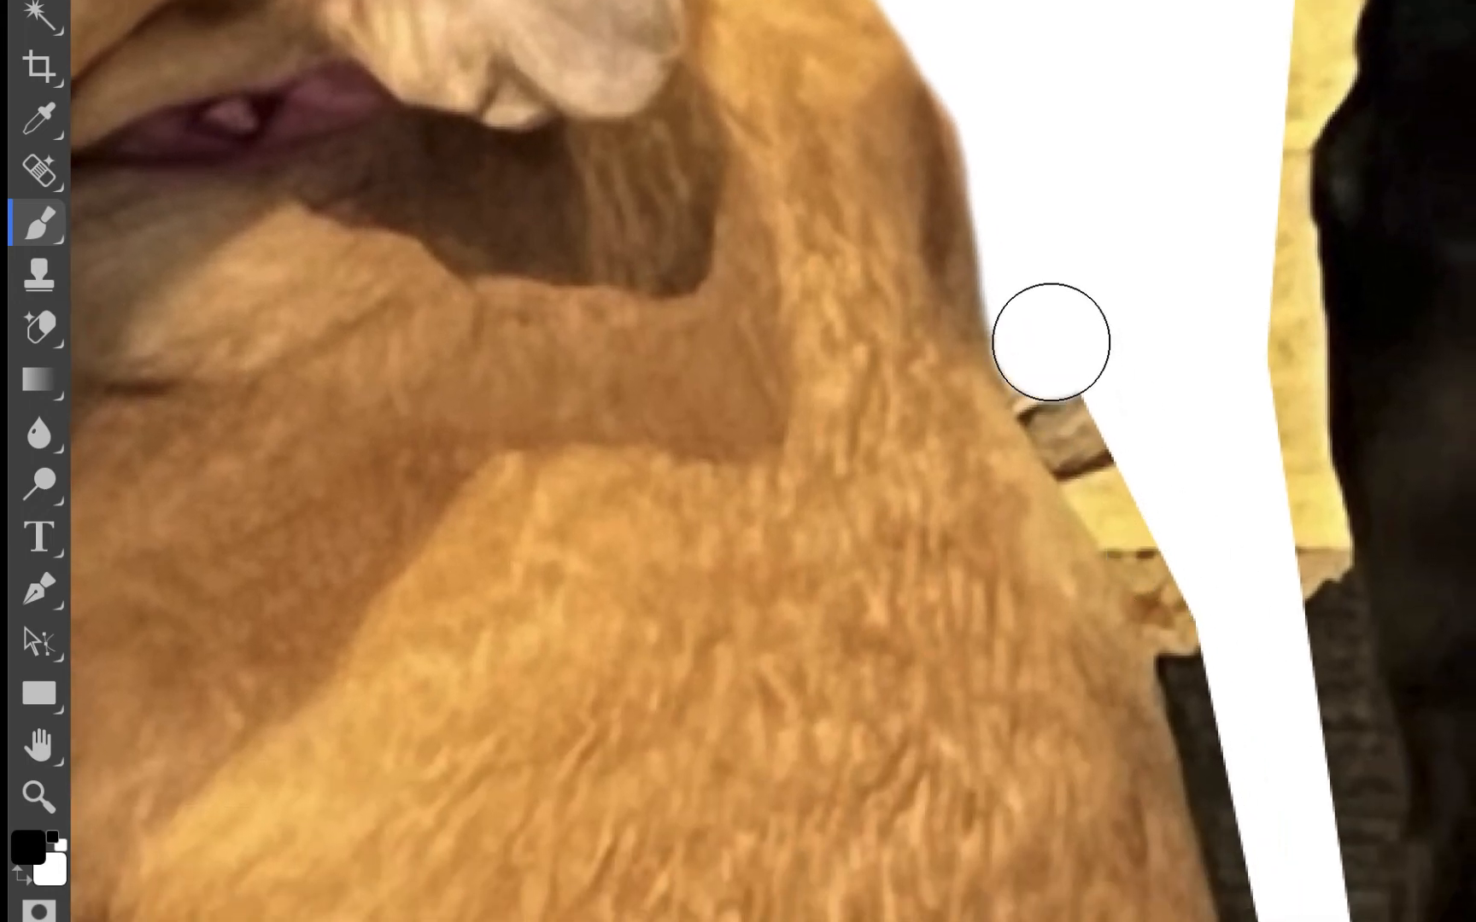
drag(1051, 342, 1194, 609)
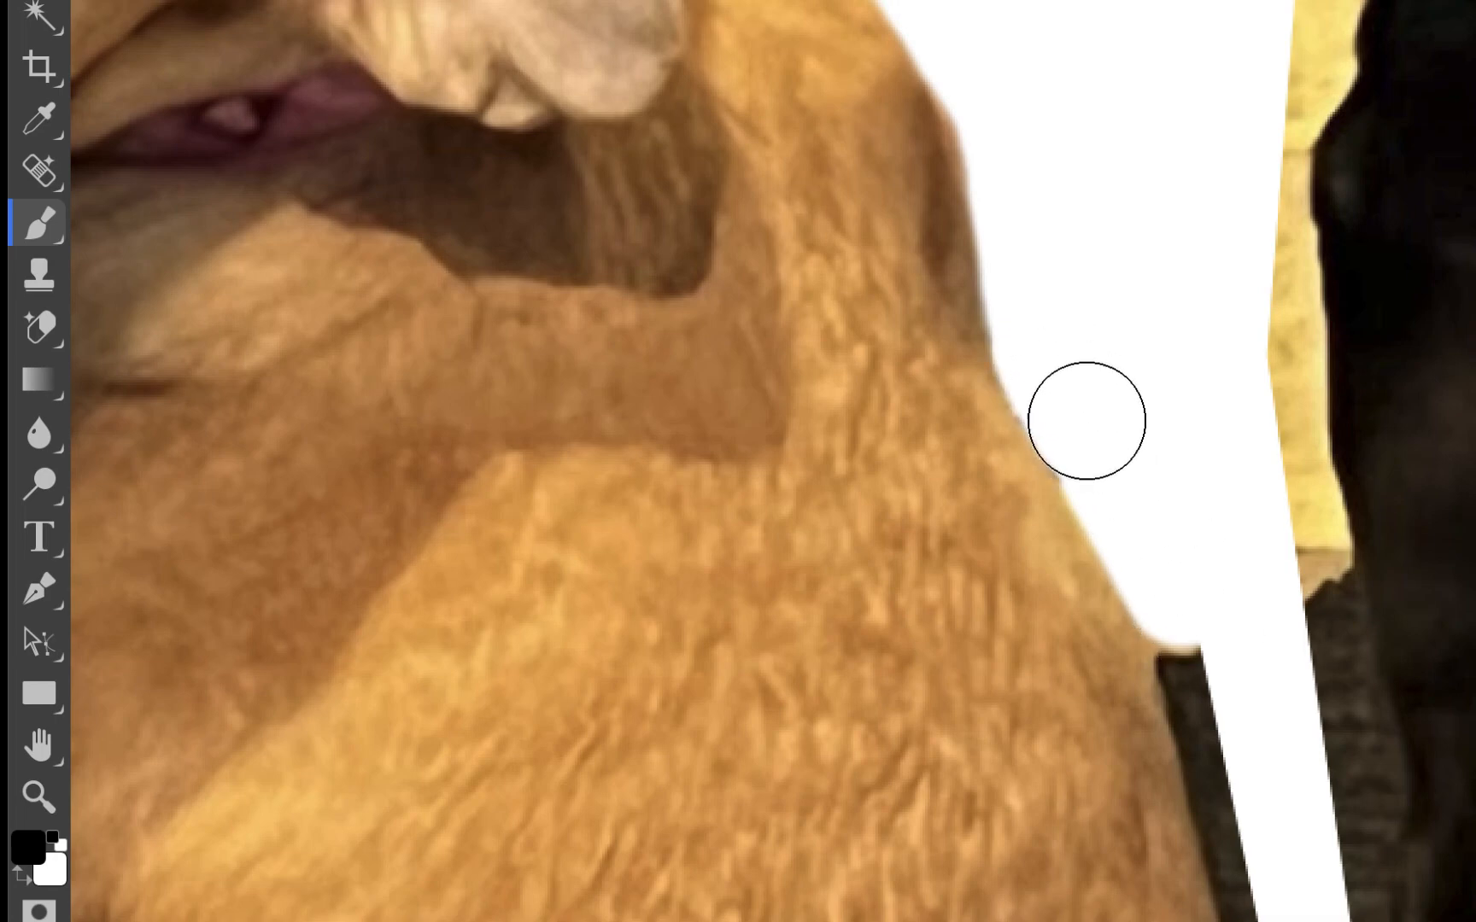
Paint straight black strokes on the mask down the golden dog's middle and lower back to hide the grey and yellow background.
scroll(1120, 477, down, 10)
scroll(1120, 477, right, 3)
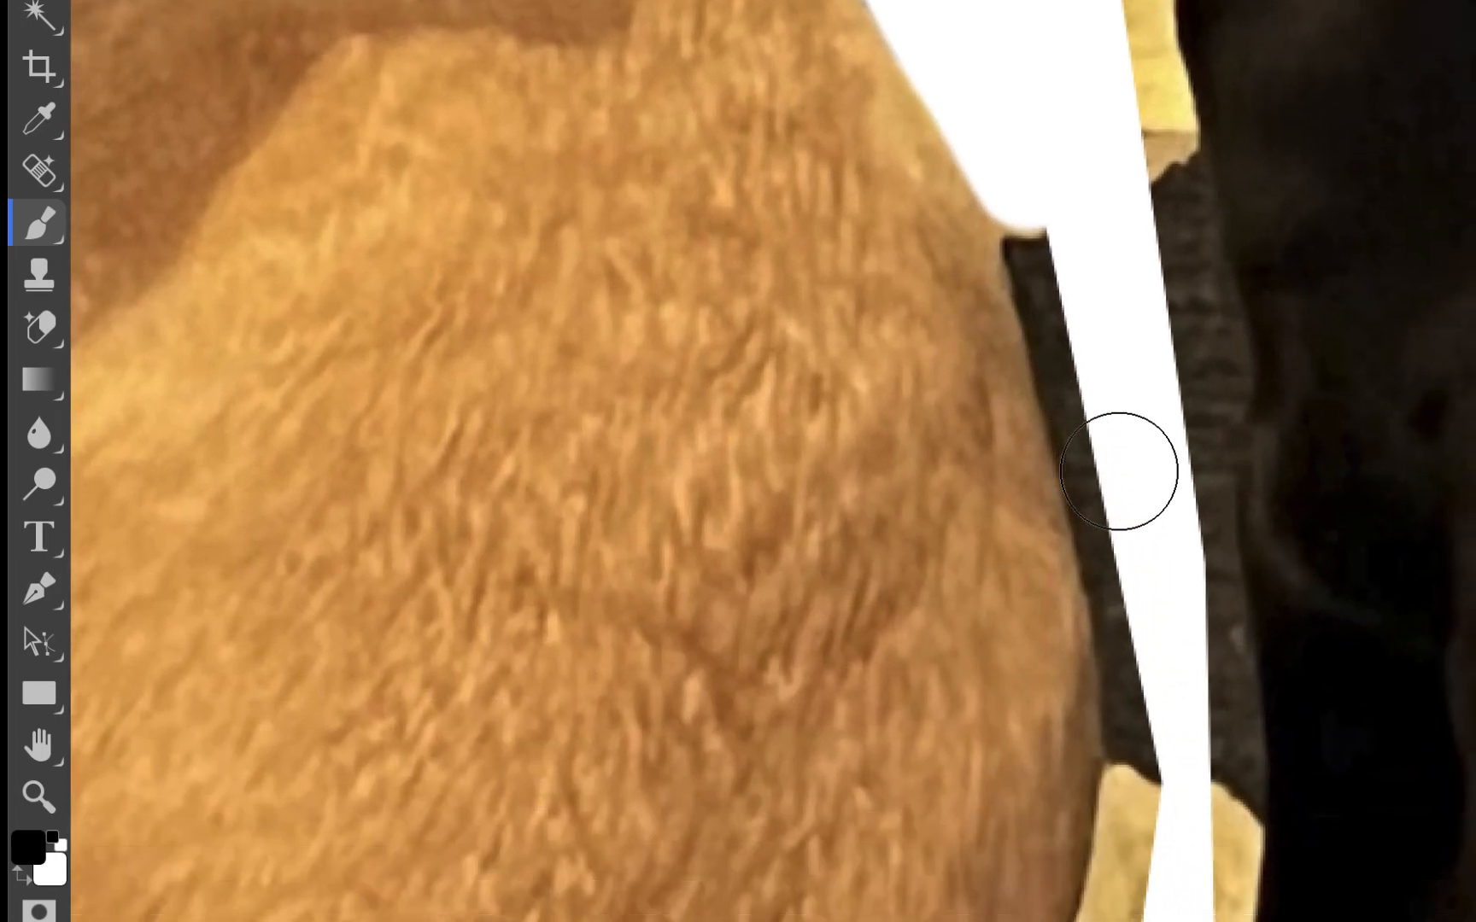
scroll(1119, 472, down, 1)
scroll(1119, 471, right, 1)
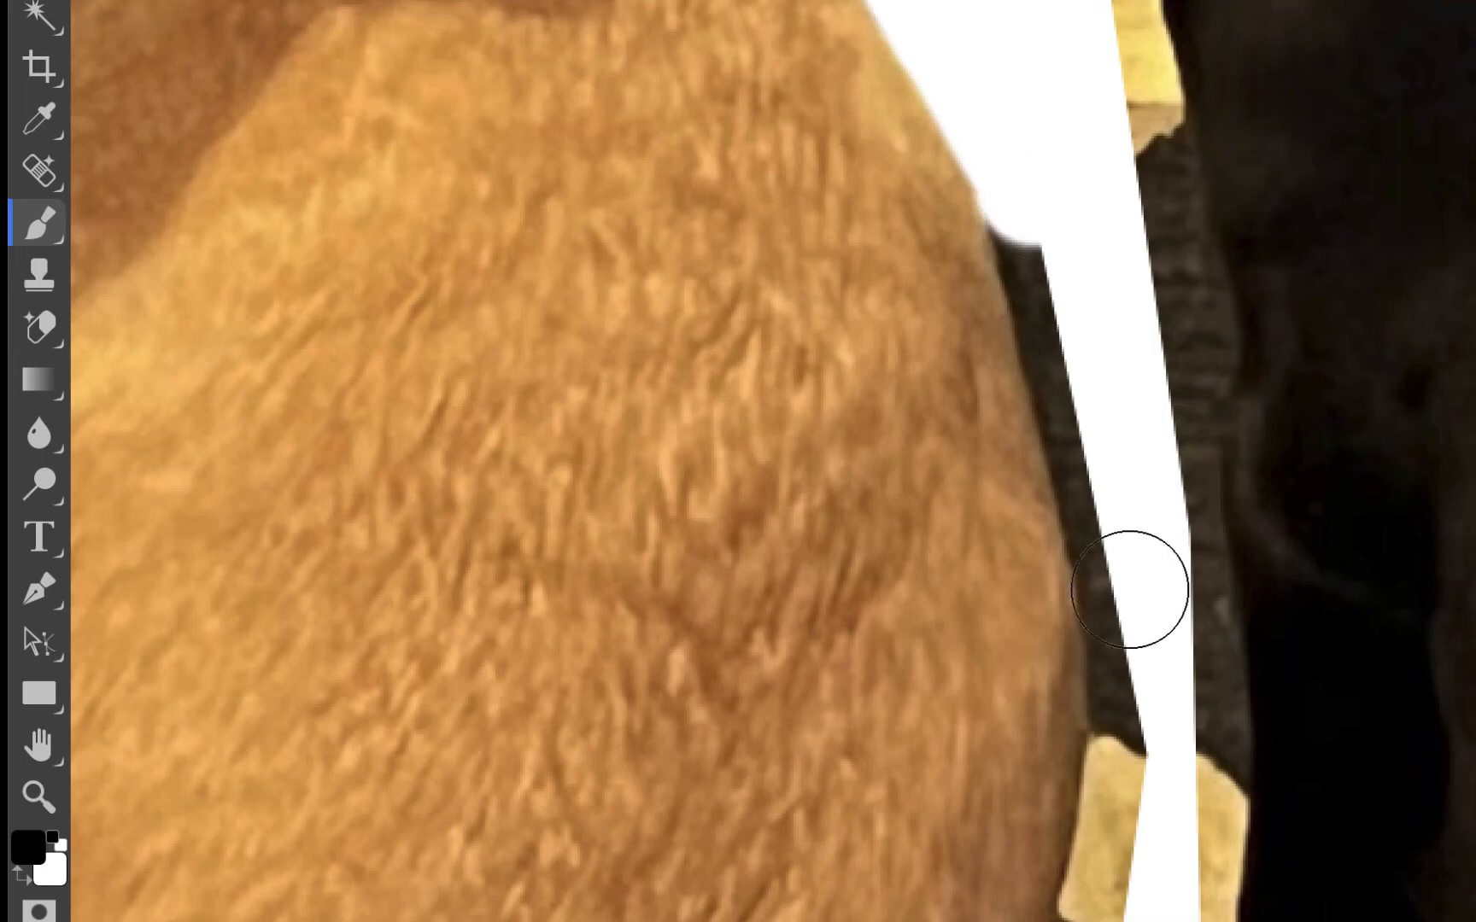
shift+click(1137, 613)
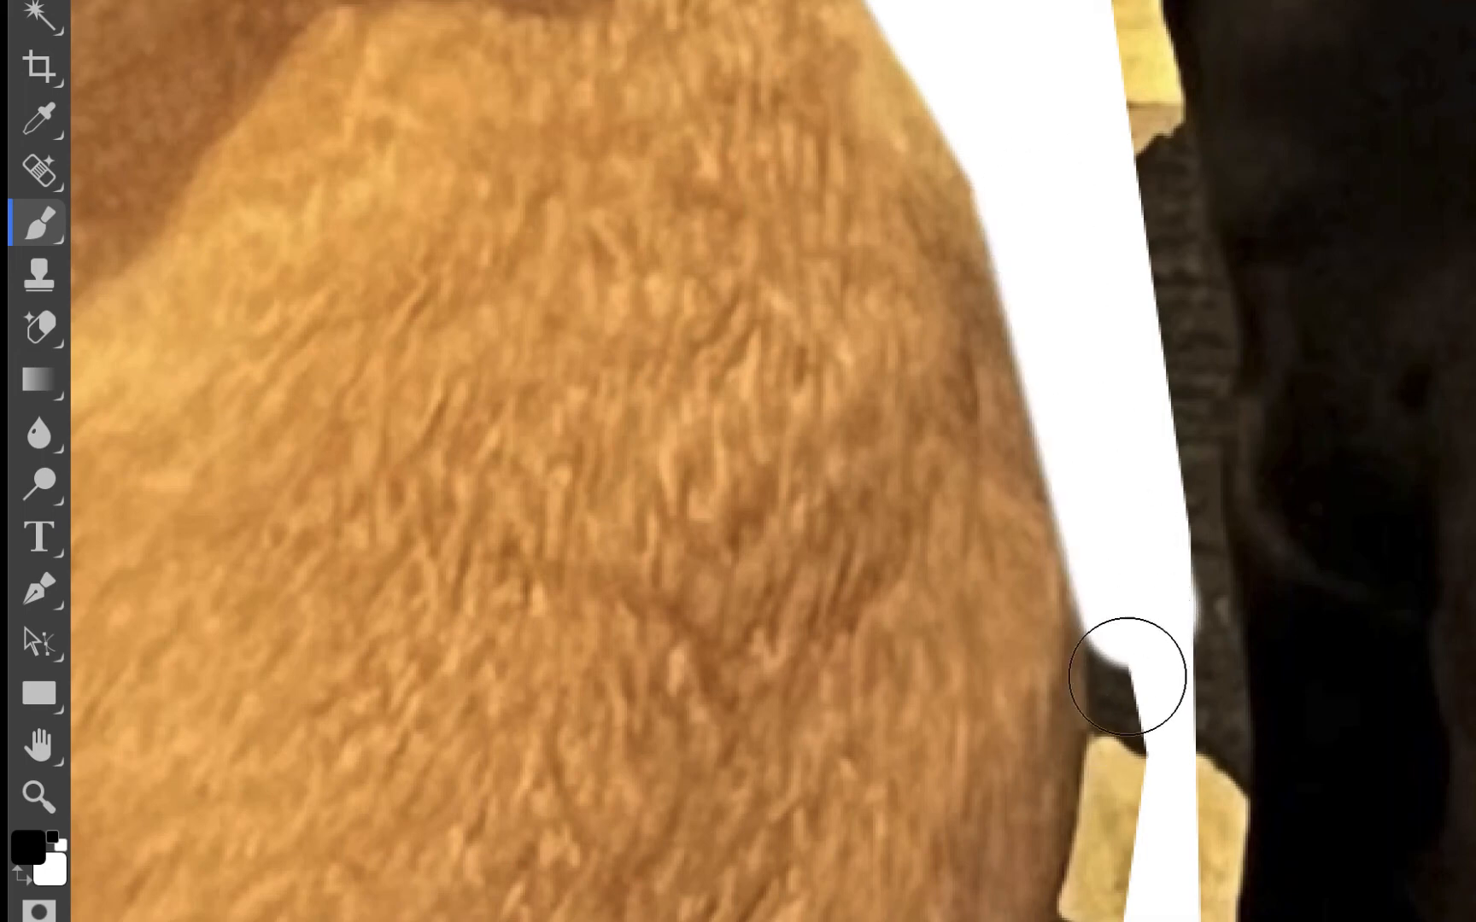
click(1143, 653)
scroll(1142, 652, down, 5)
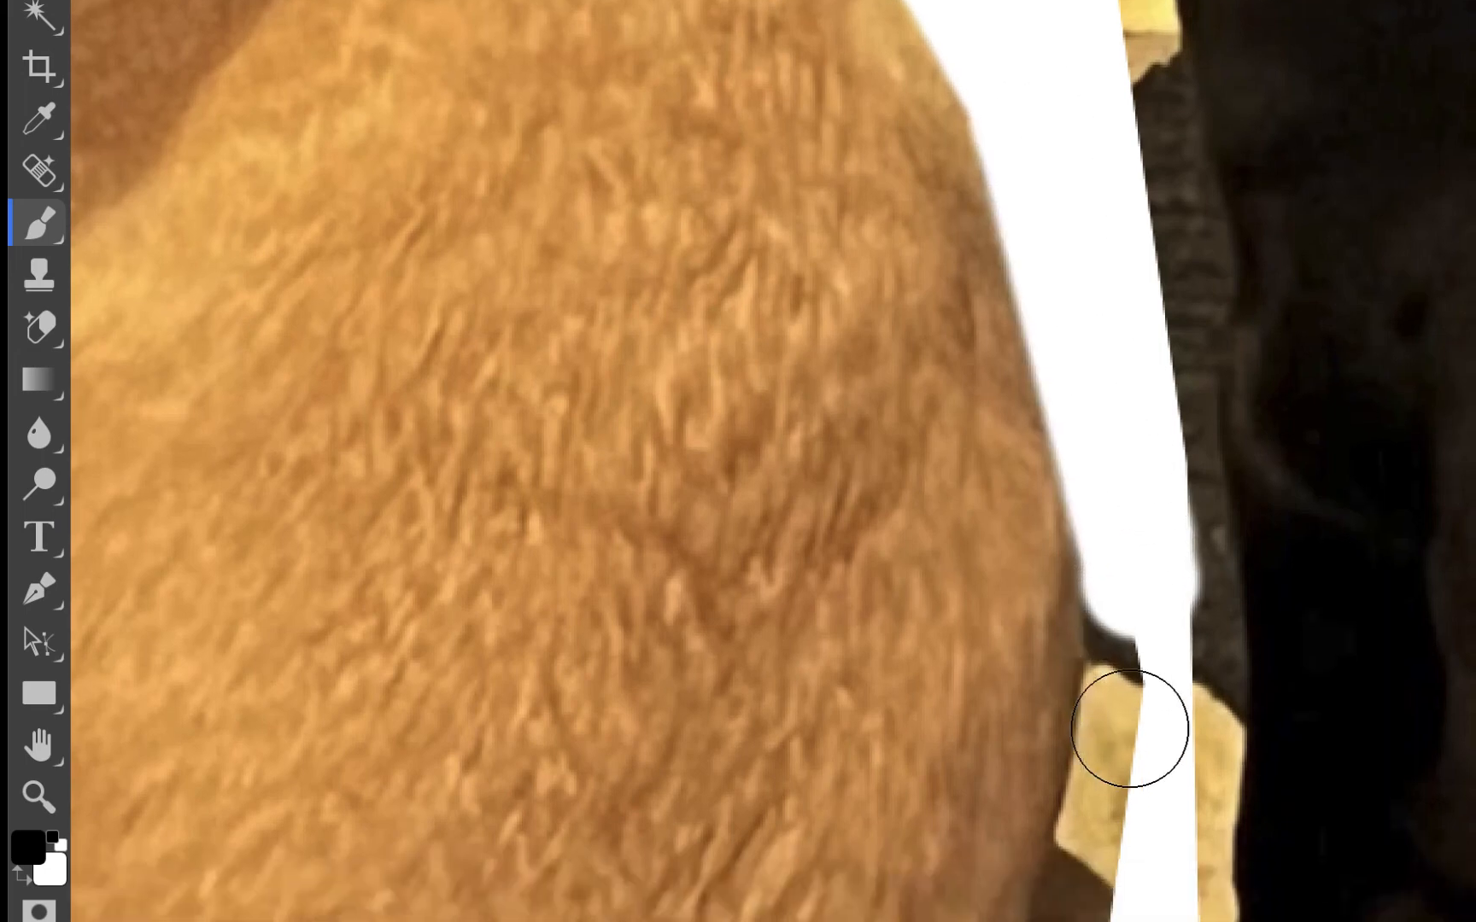
shift+click(1045, 776)
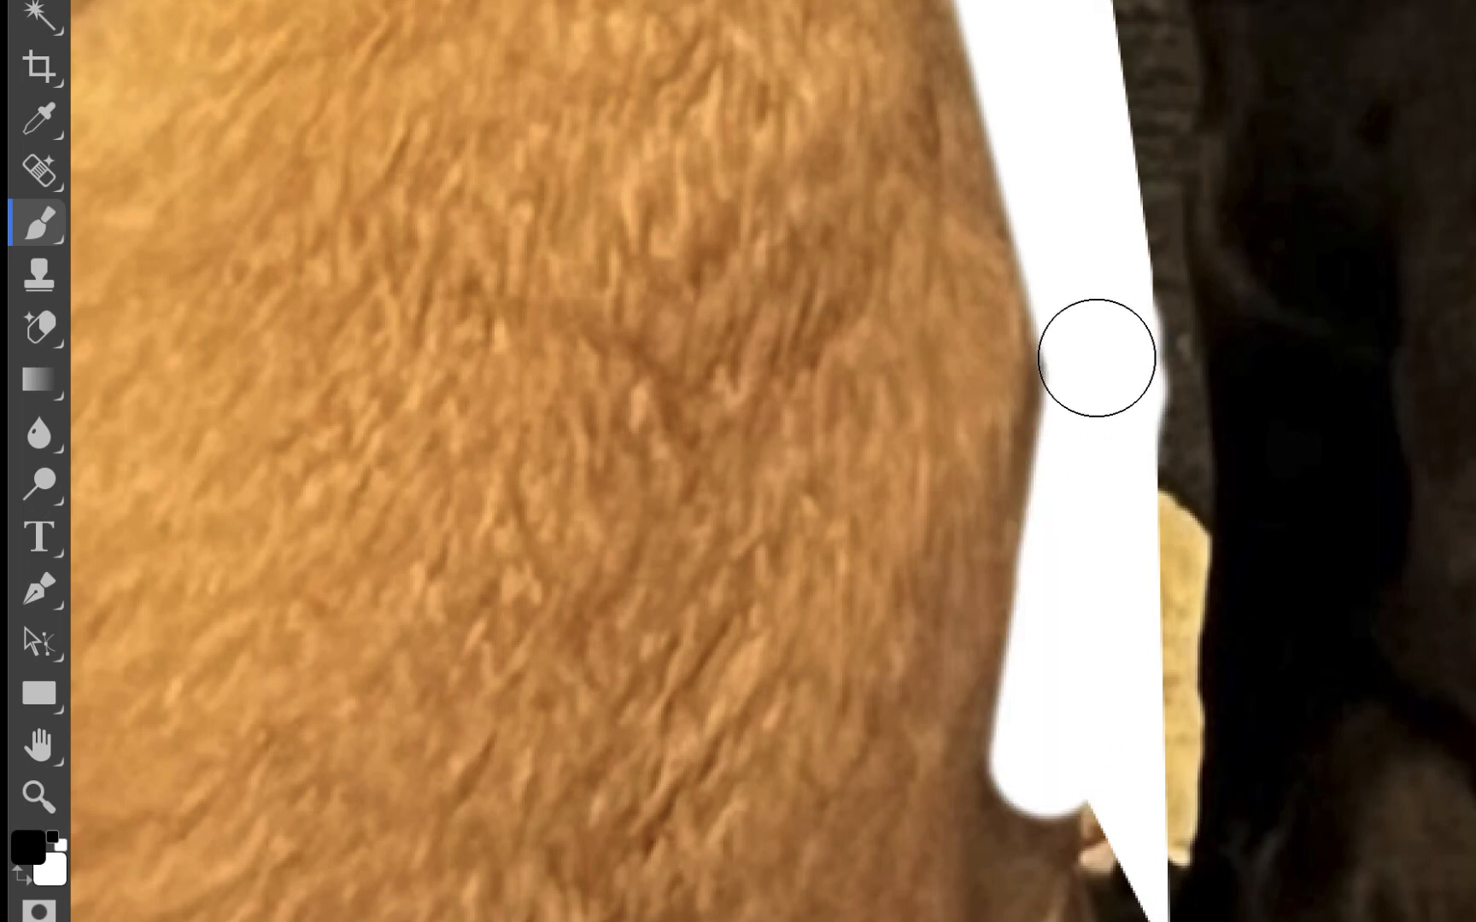
Paint black into the fur of the golden dog's lower back, restore it with white, and return the foreground color to black.
scroll(1098, 508, down, 5)
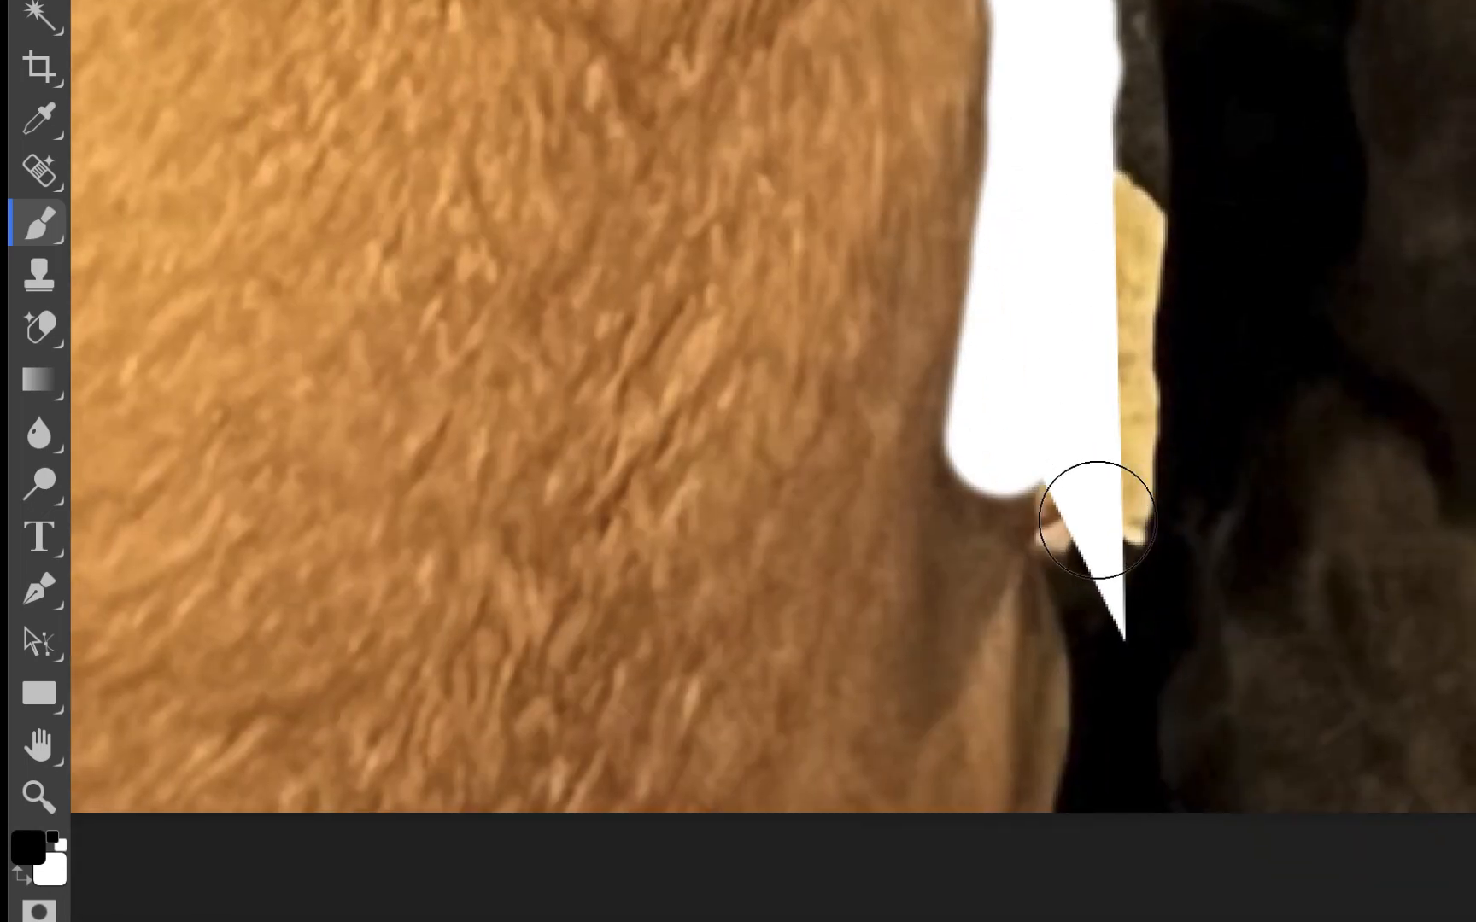
mouse_move(985, 306)
mouse_down()
mouse_move(969, 449)
mouse_move(951, 455)
mouse_up()
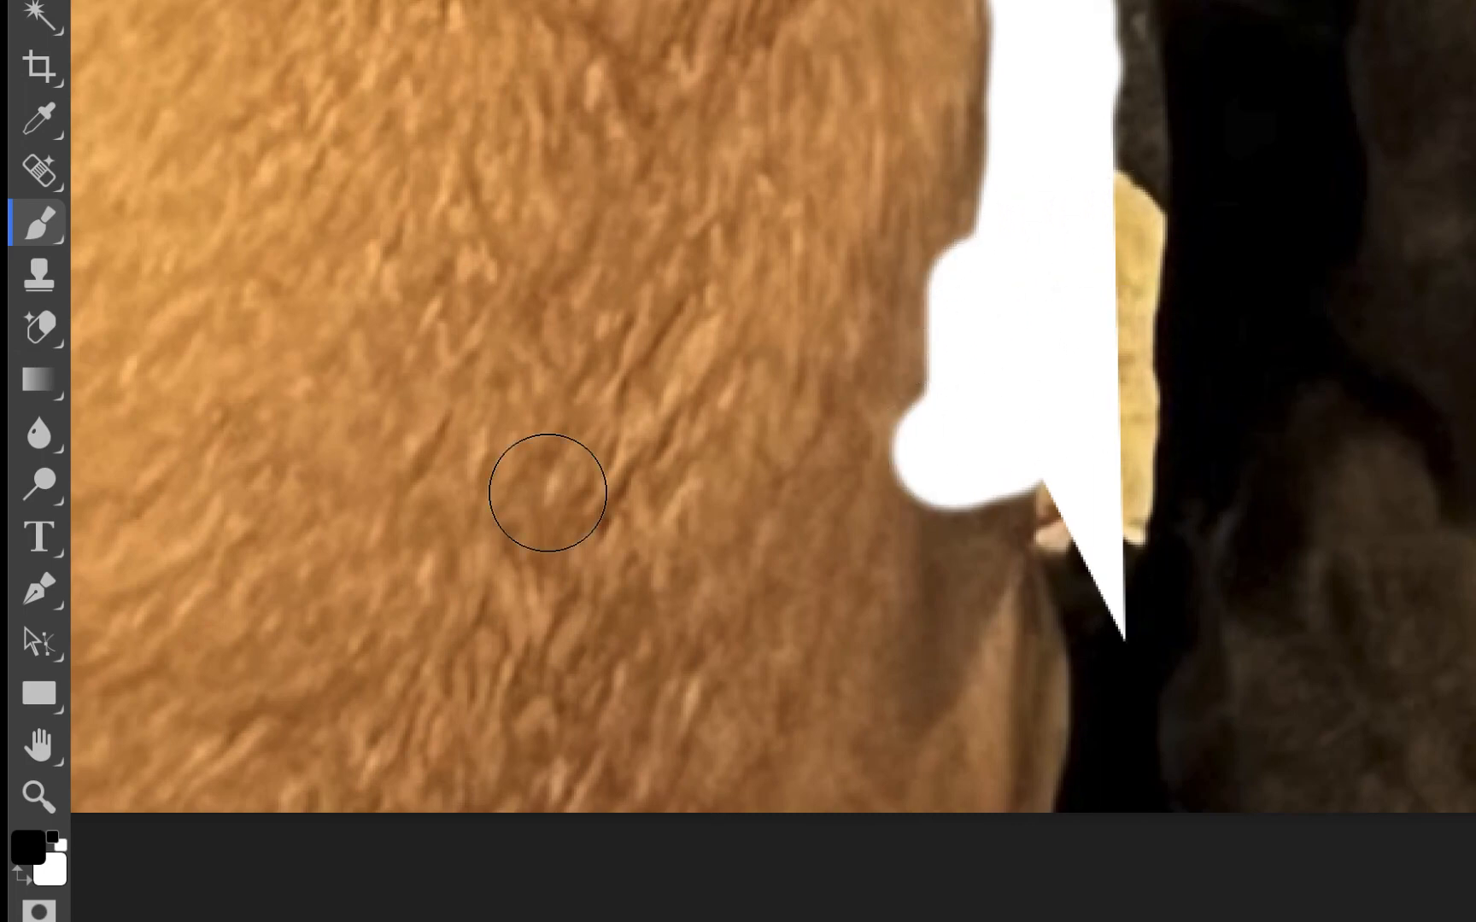
click(26, 887)
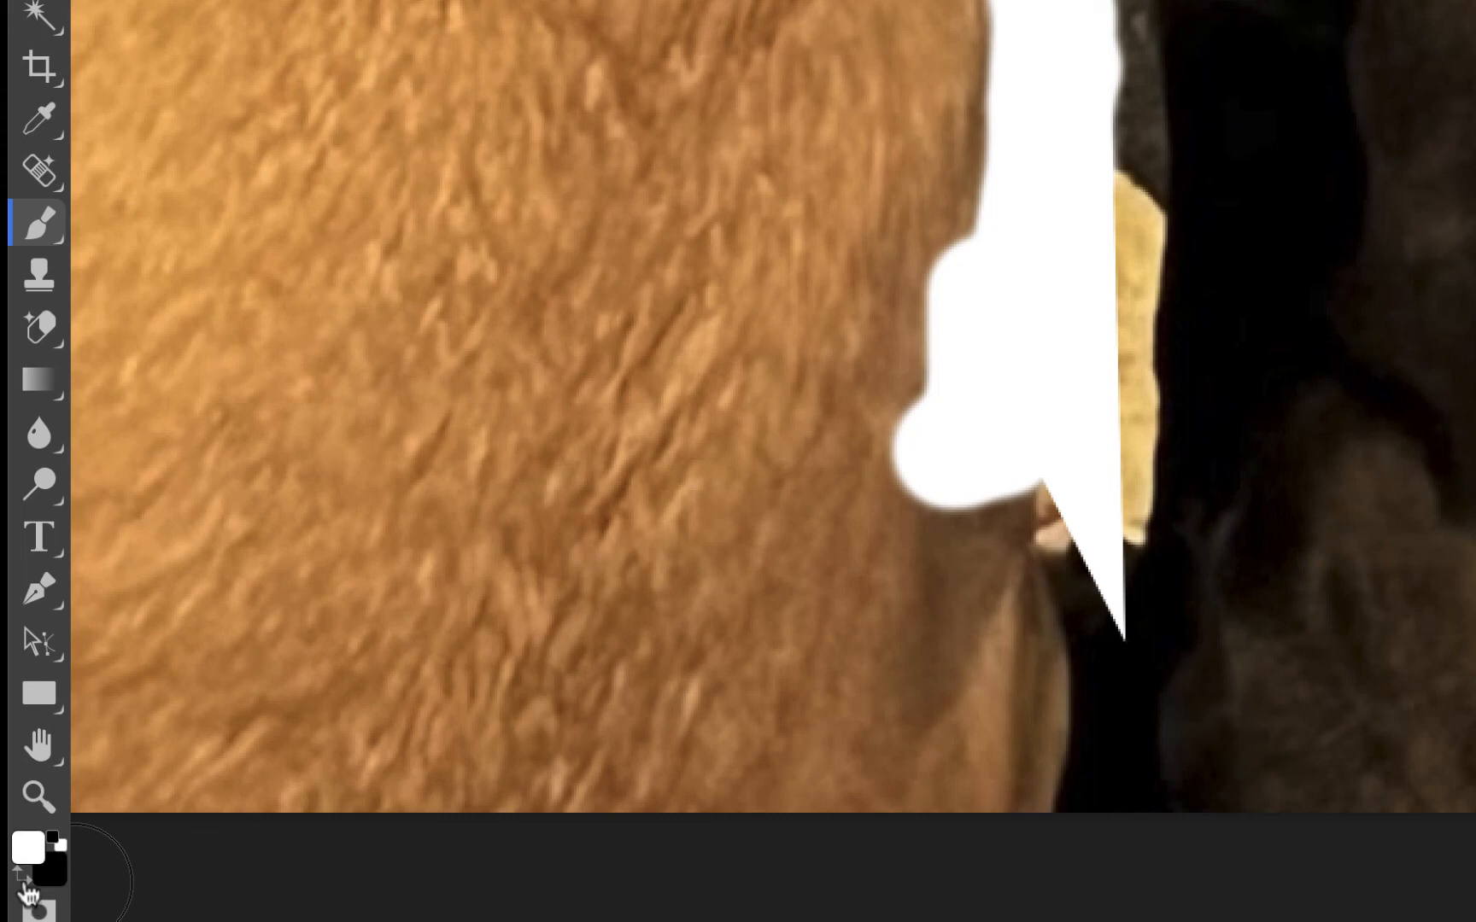
mouse_move(900, 217)
mouse_down()
mouse_move(836, 483)
mouse_move(907, 278)
mouse_move(916, 327)
mouse_move(869, 526)
mouse_move(963, 170)
mouse_move(925, 202)
mouse_move(901, 395)
mouse_up()
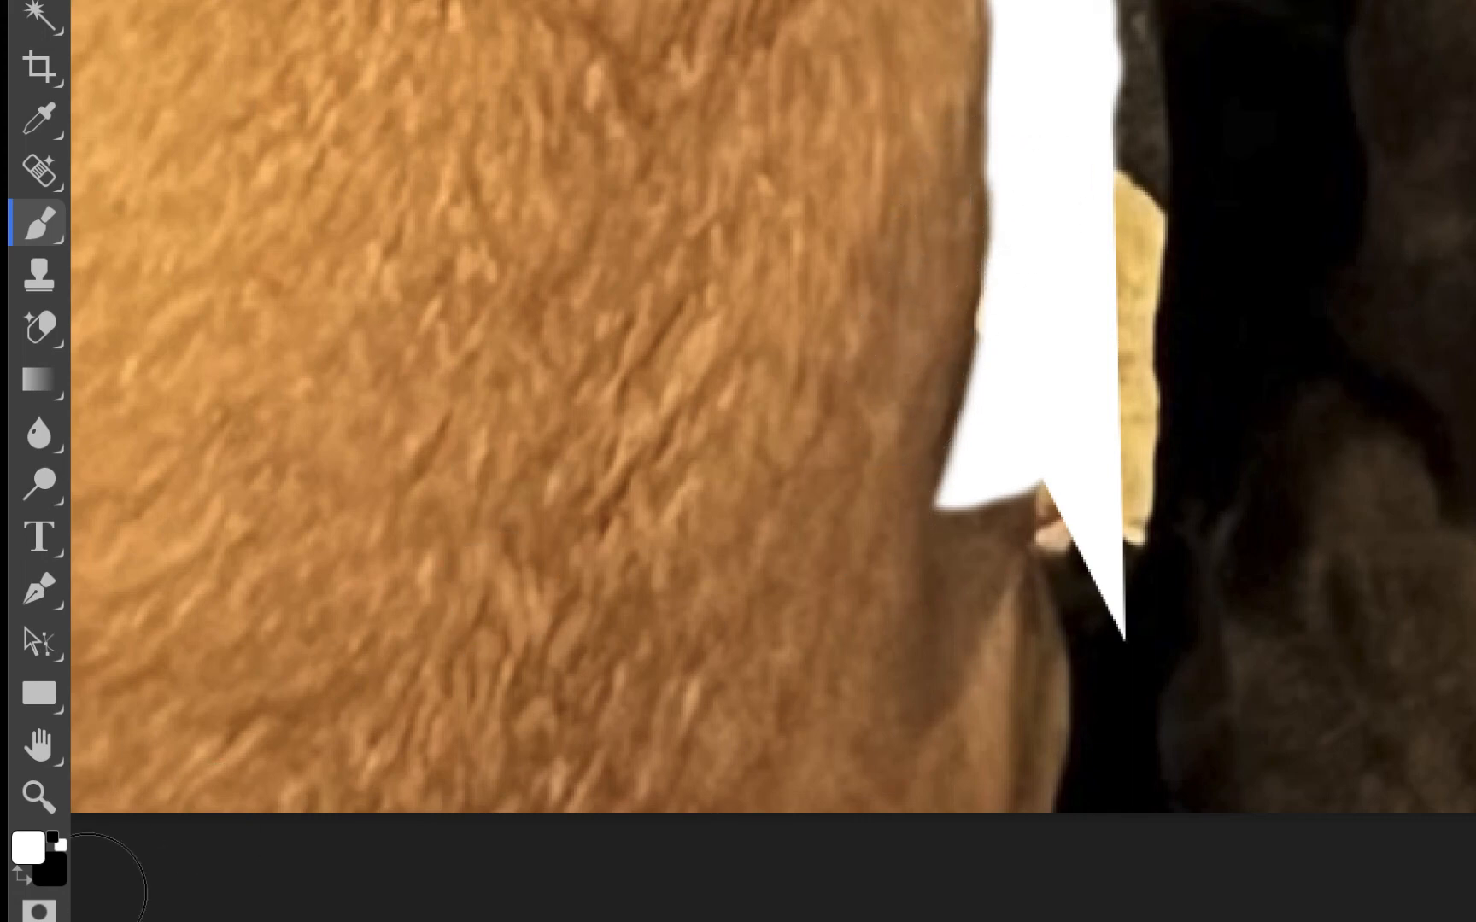
key(x)
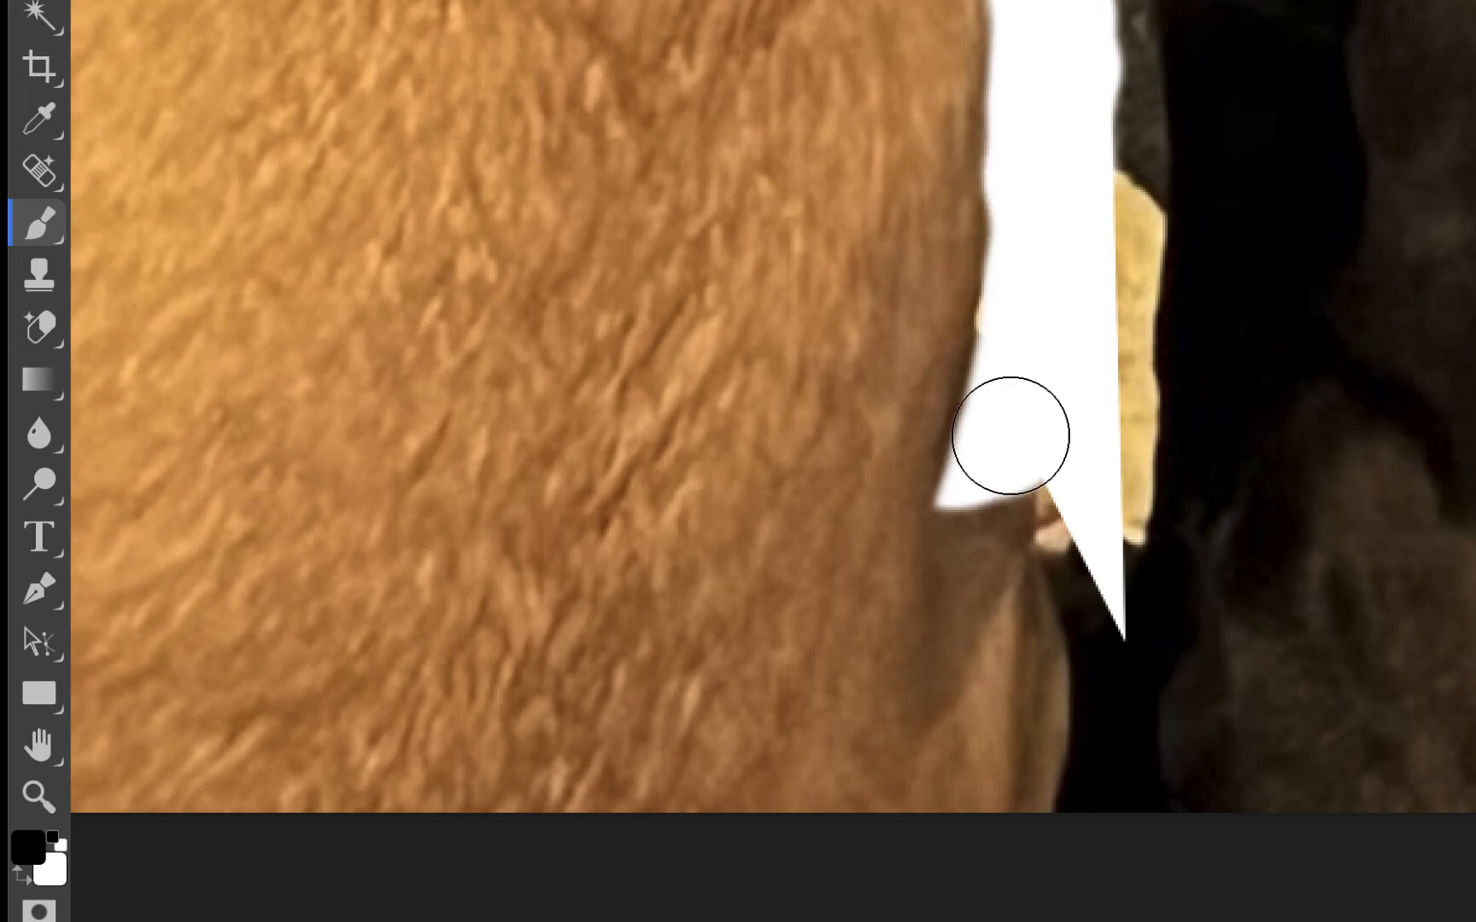
Reduce the brush size and paint with black on the mask to clear the narrow gap between the two dogs above the golden dog's haunch.
shift+click(1011, 430)
scroll(1049, 405, down, 5)
scroll(1049, 406, right, 2)
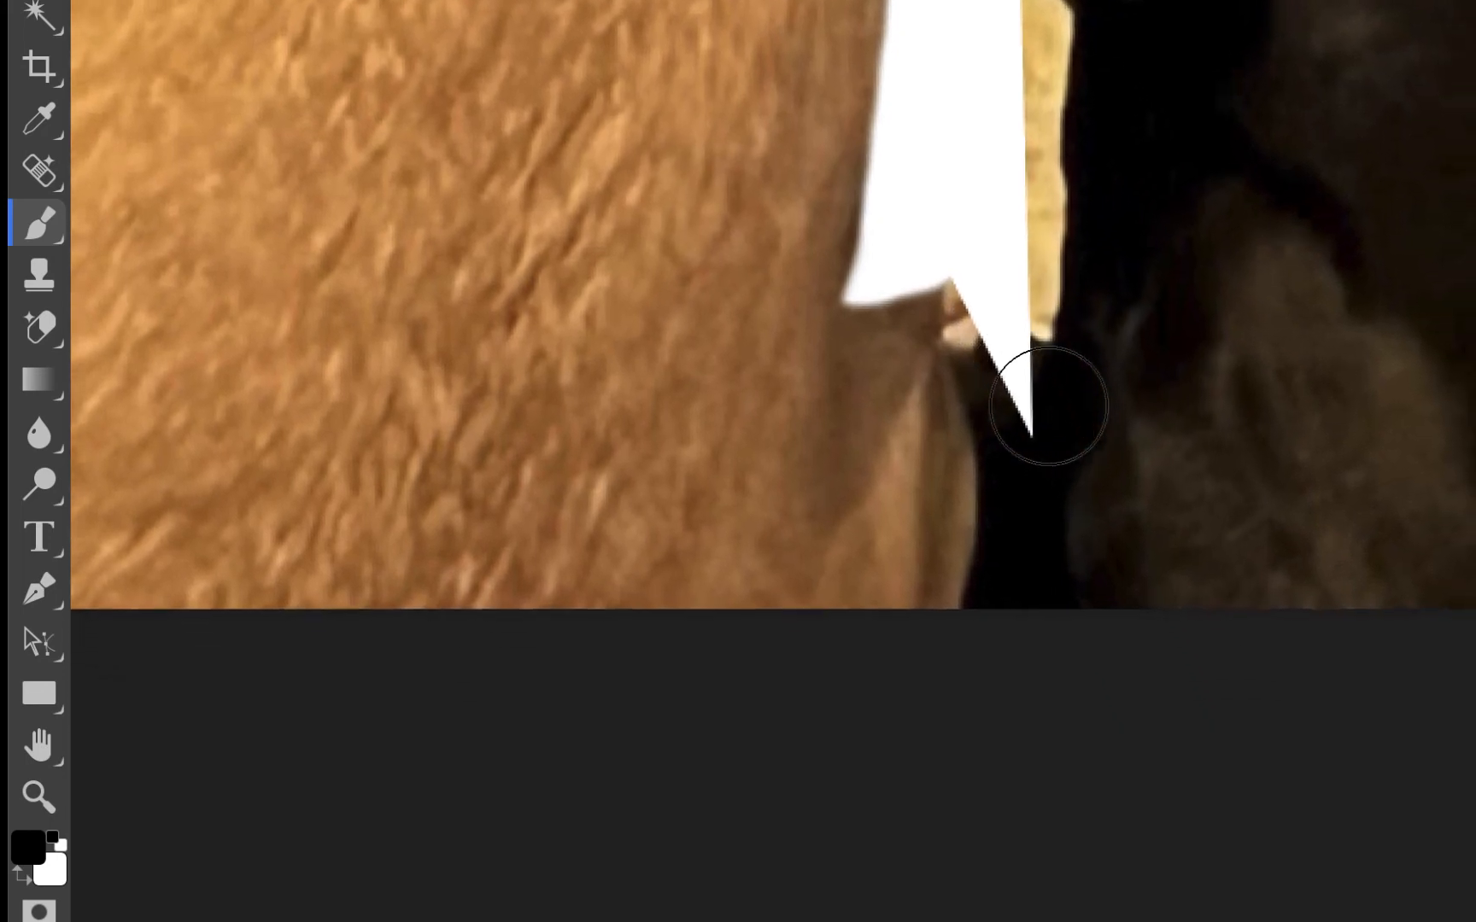
key(bracketleft)
key(bracketleft)
key(bracketleft)
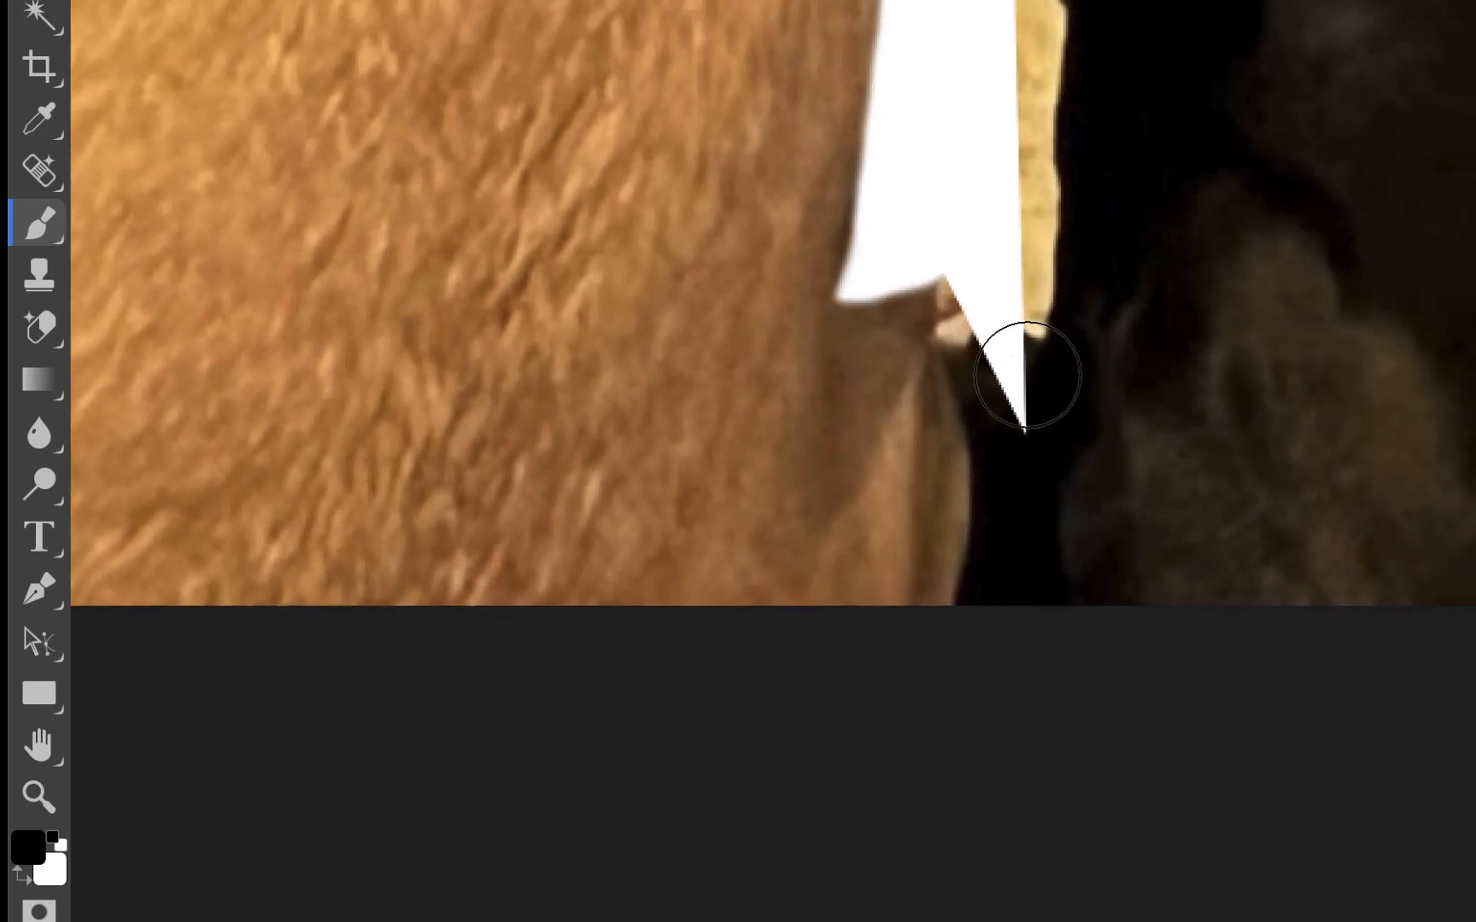
mouse_move(907, 264)
mouse_down()
mouse_move(871, 293)
mouse_move(938, 298)
mouse_move(975, 329)
mouse_move(1005, 396)
mouse_move(1029, 316)
mouse_move(1008, 401)
mouse_up()
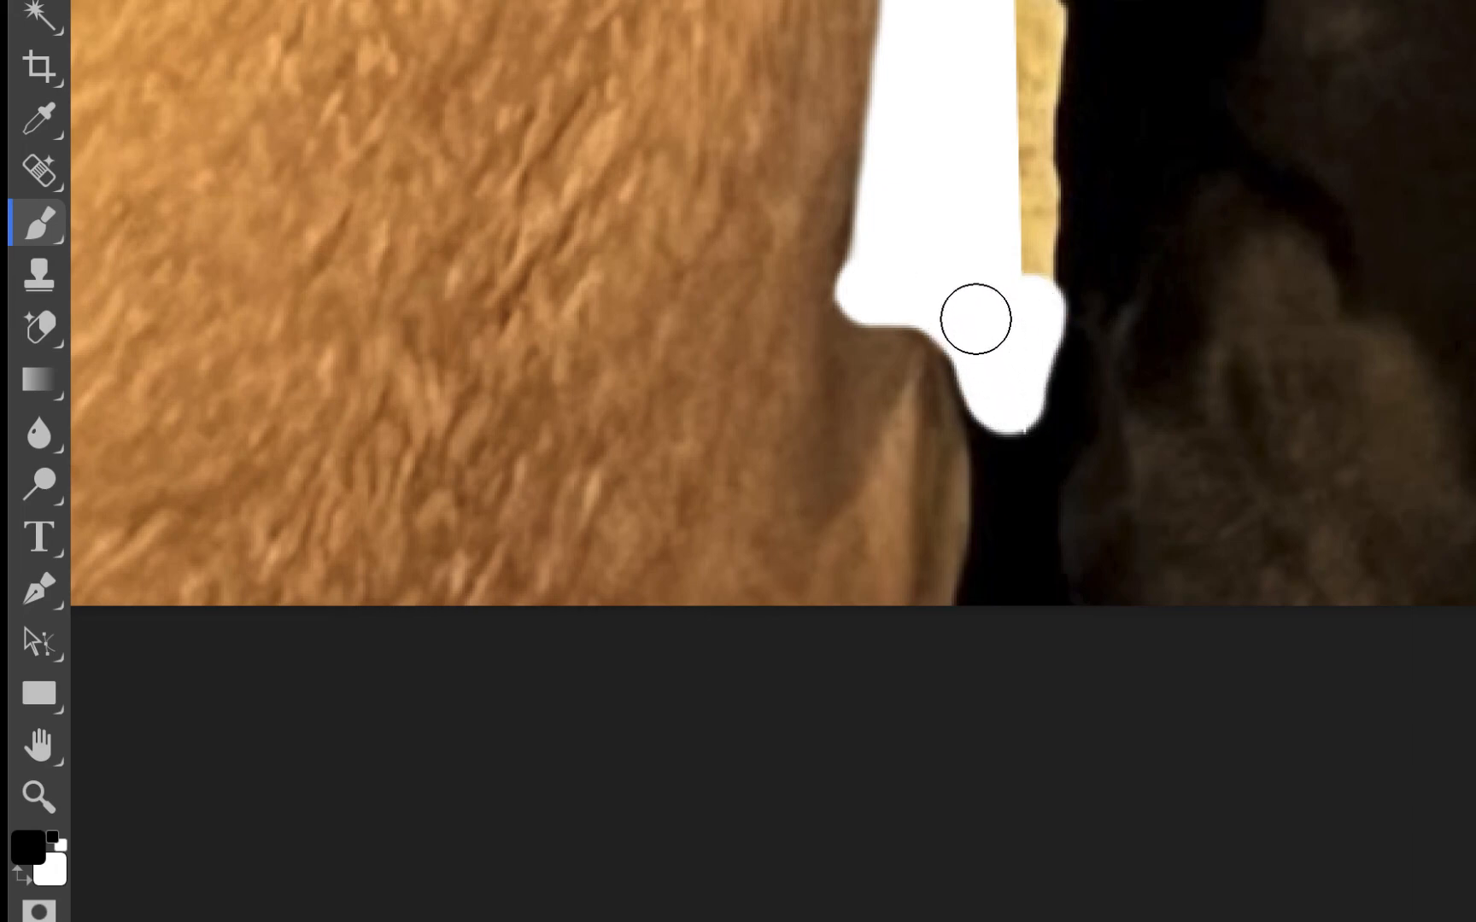
Paint straight black strokes on the mask down the black dog's upper and middle chest to hide the yellow and grey background.
scroll(1226, 363, up, 5)
scroll(1226, 362, right, 2)
scroll(1237, 379, down, 4)
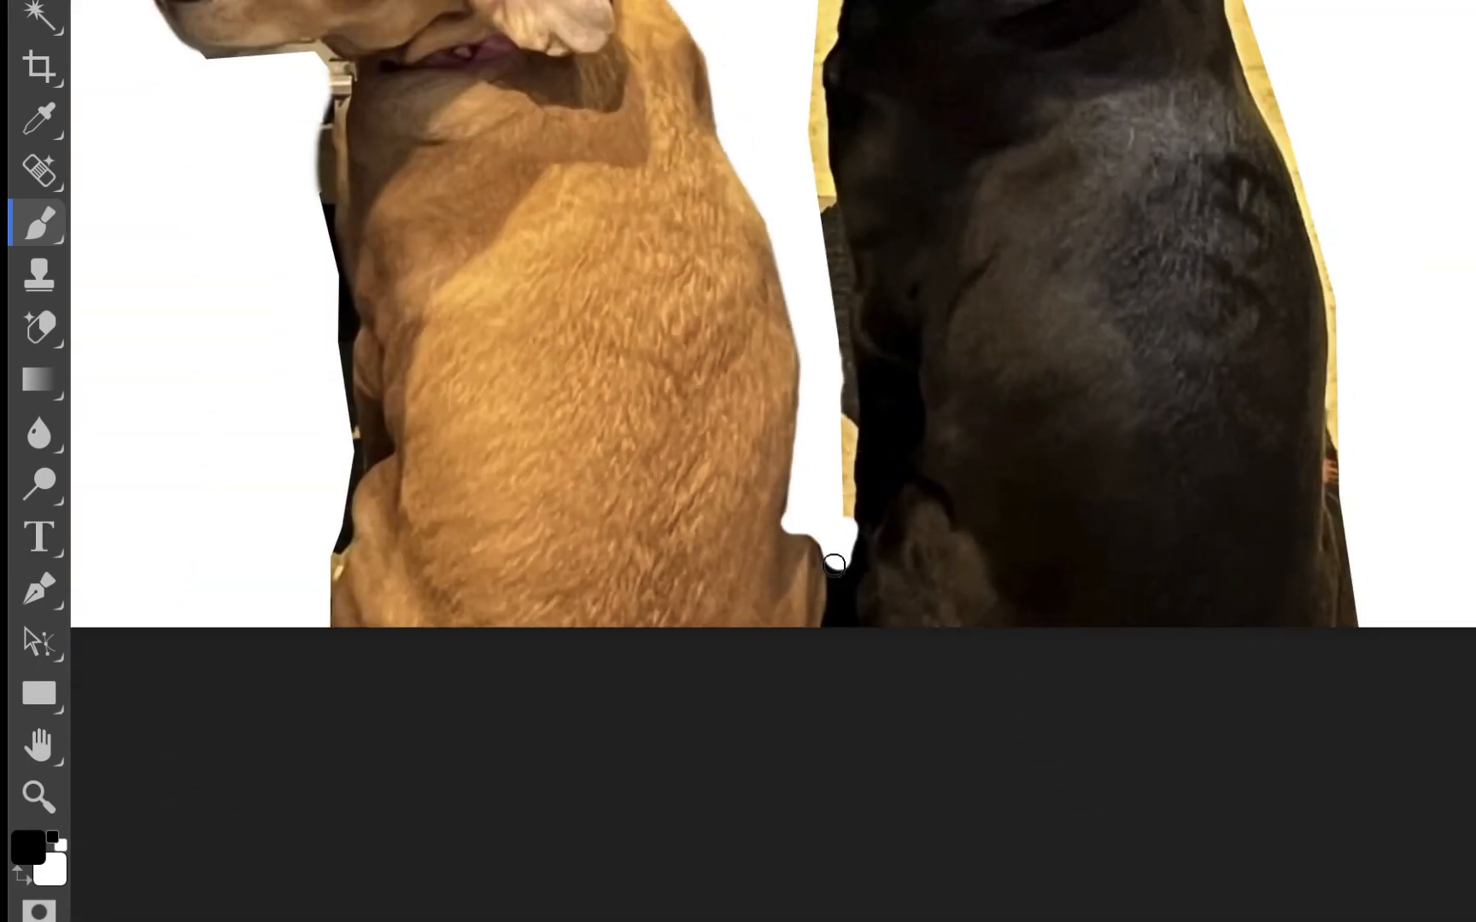
scroll(866, 427, up, 3)
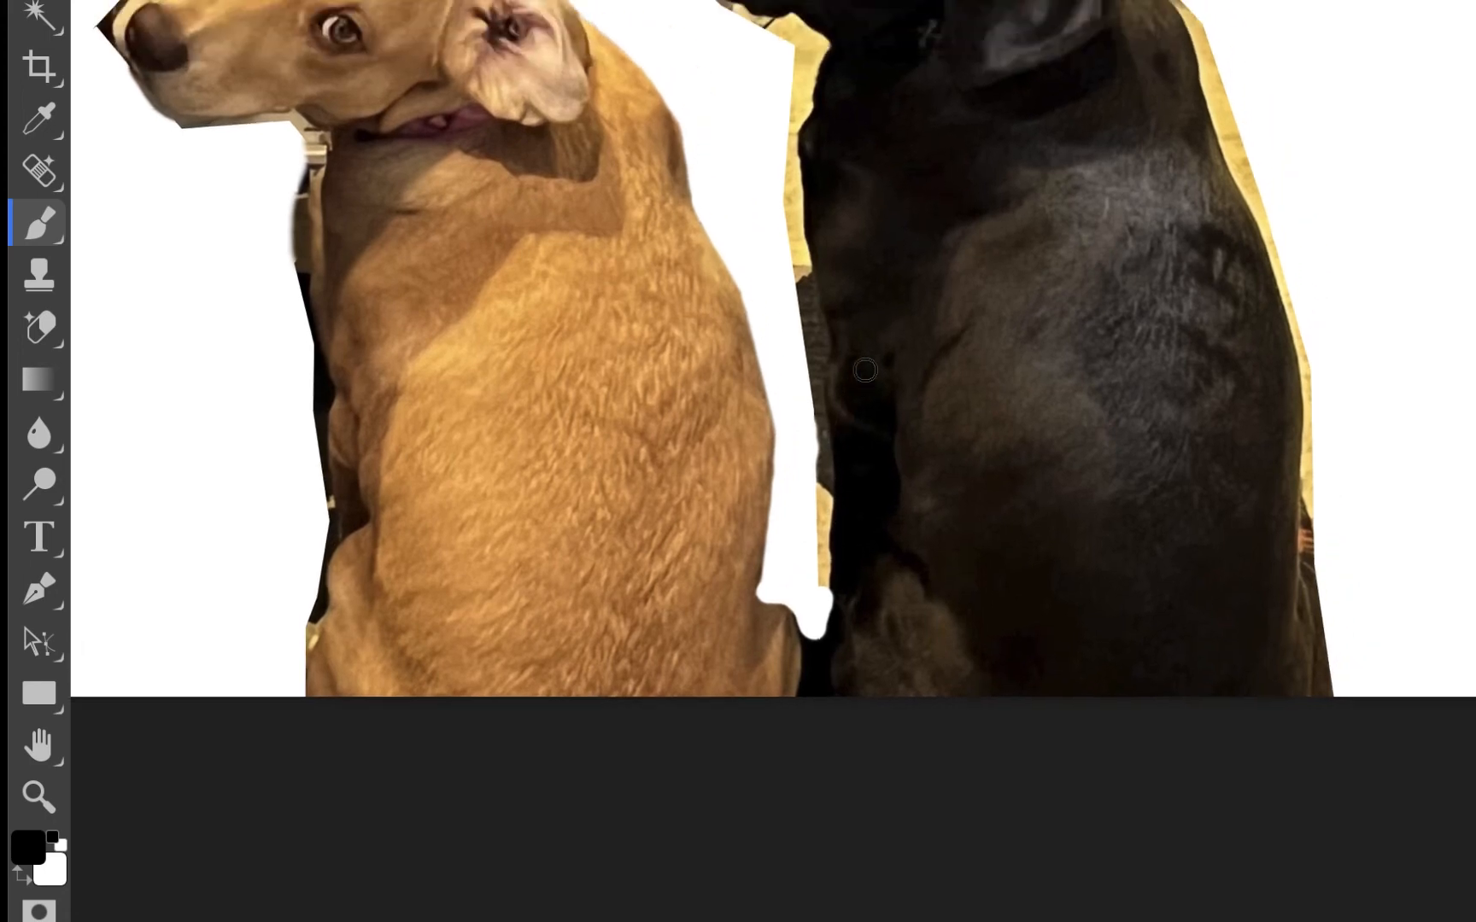
scroll(863, 379, up, 5)
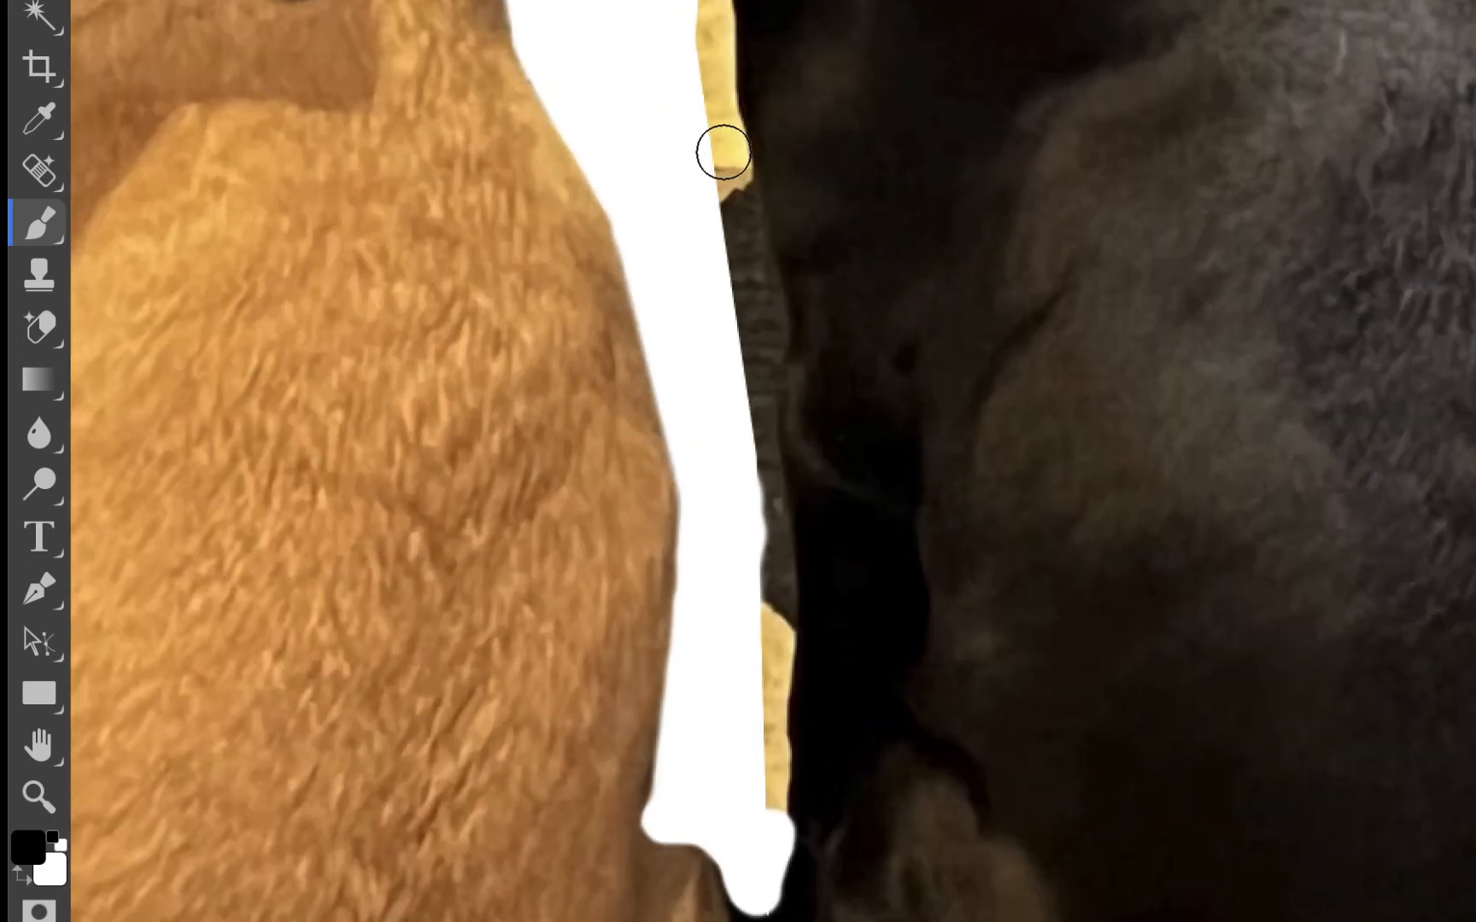
click(723, 152)
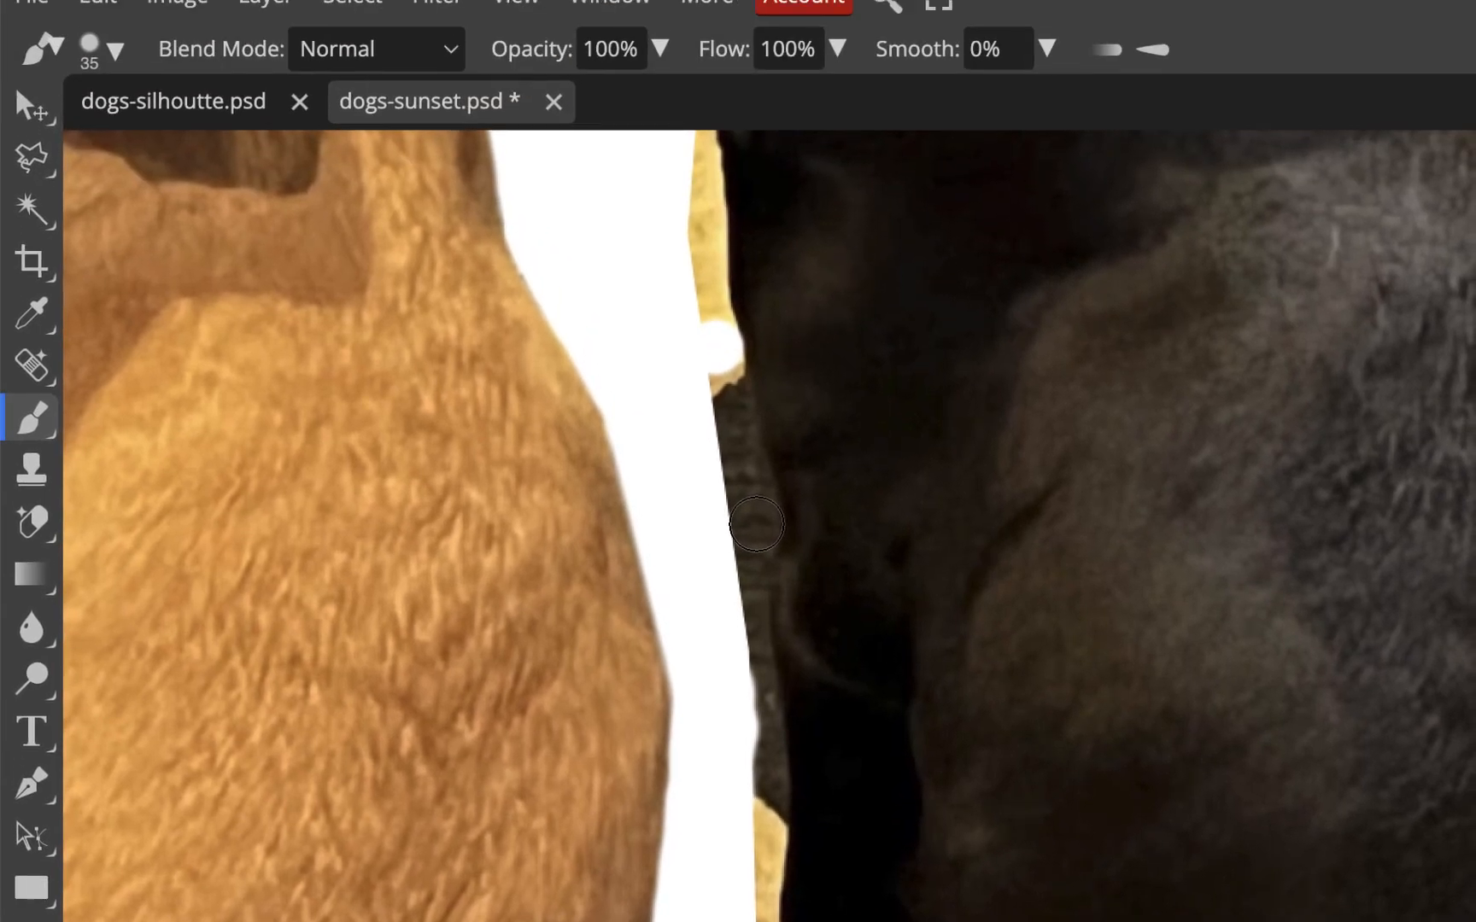
shift+click(755, 523)
click(754, 544)
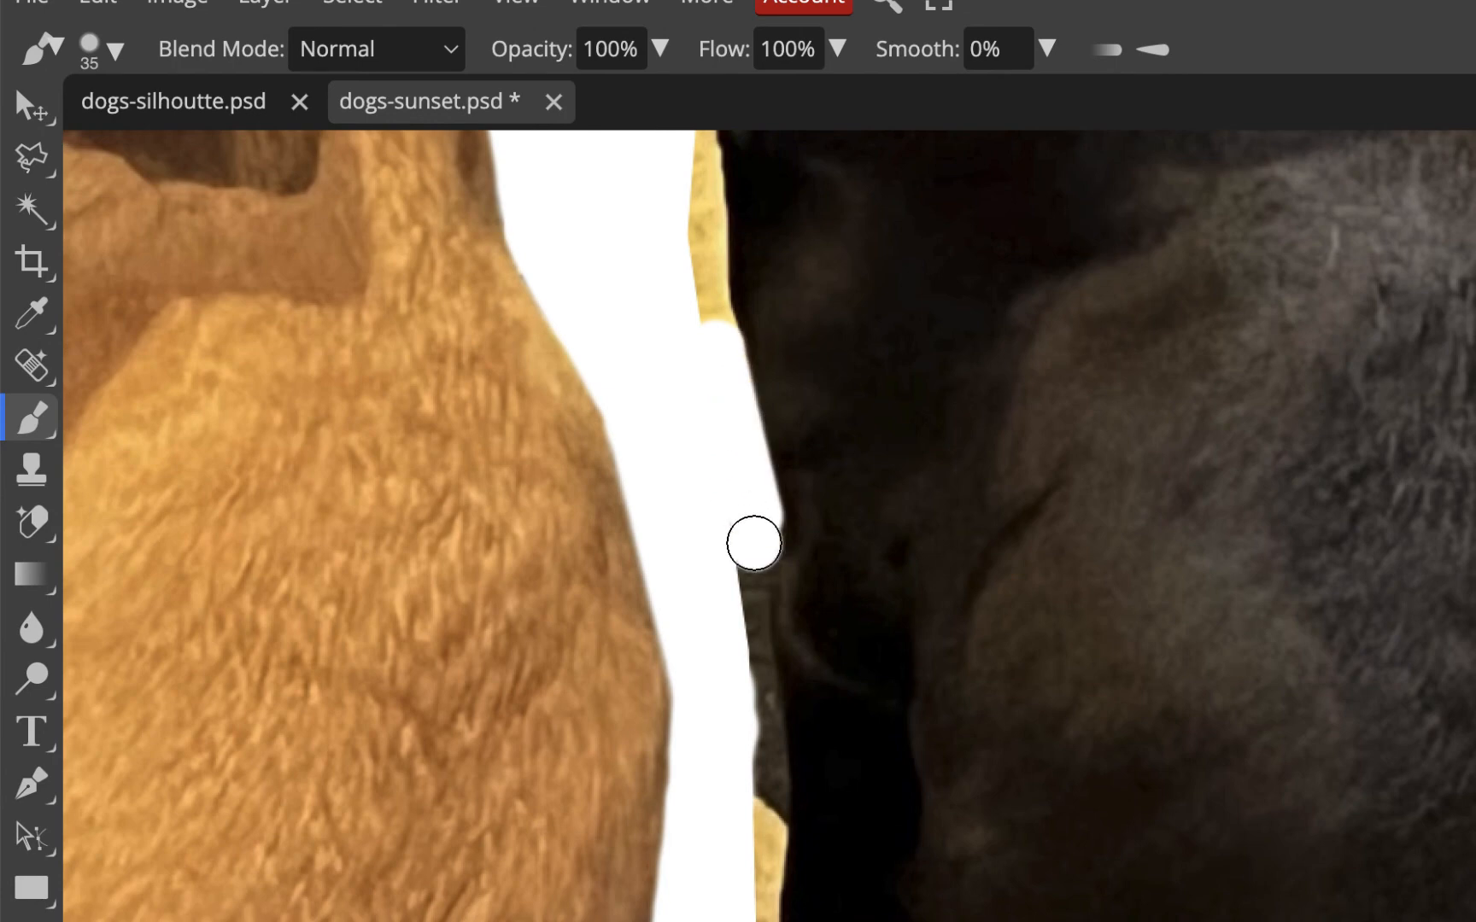
shift+click(751, 663)
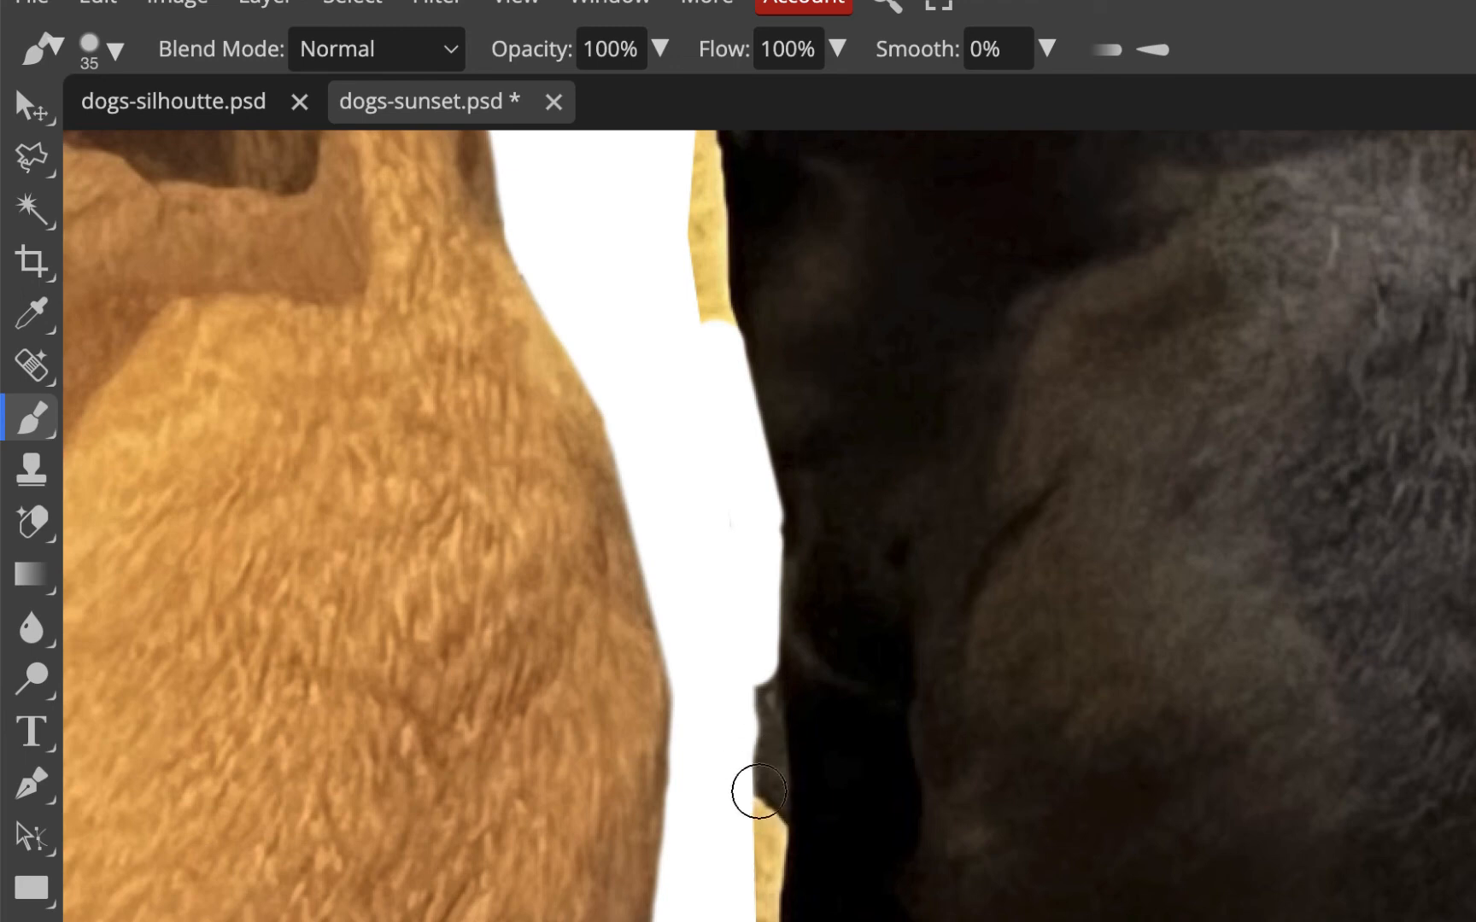
Paint black on the mask to clear the remaining strip along the black dog's lower chest and the yellow edge below its neck.
shift+click(765, 810)
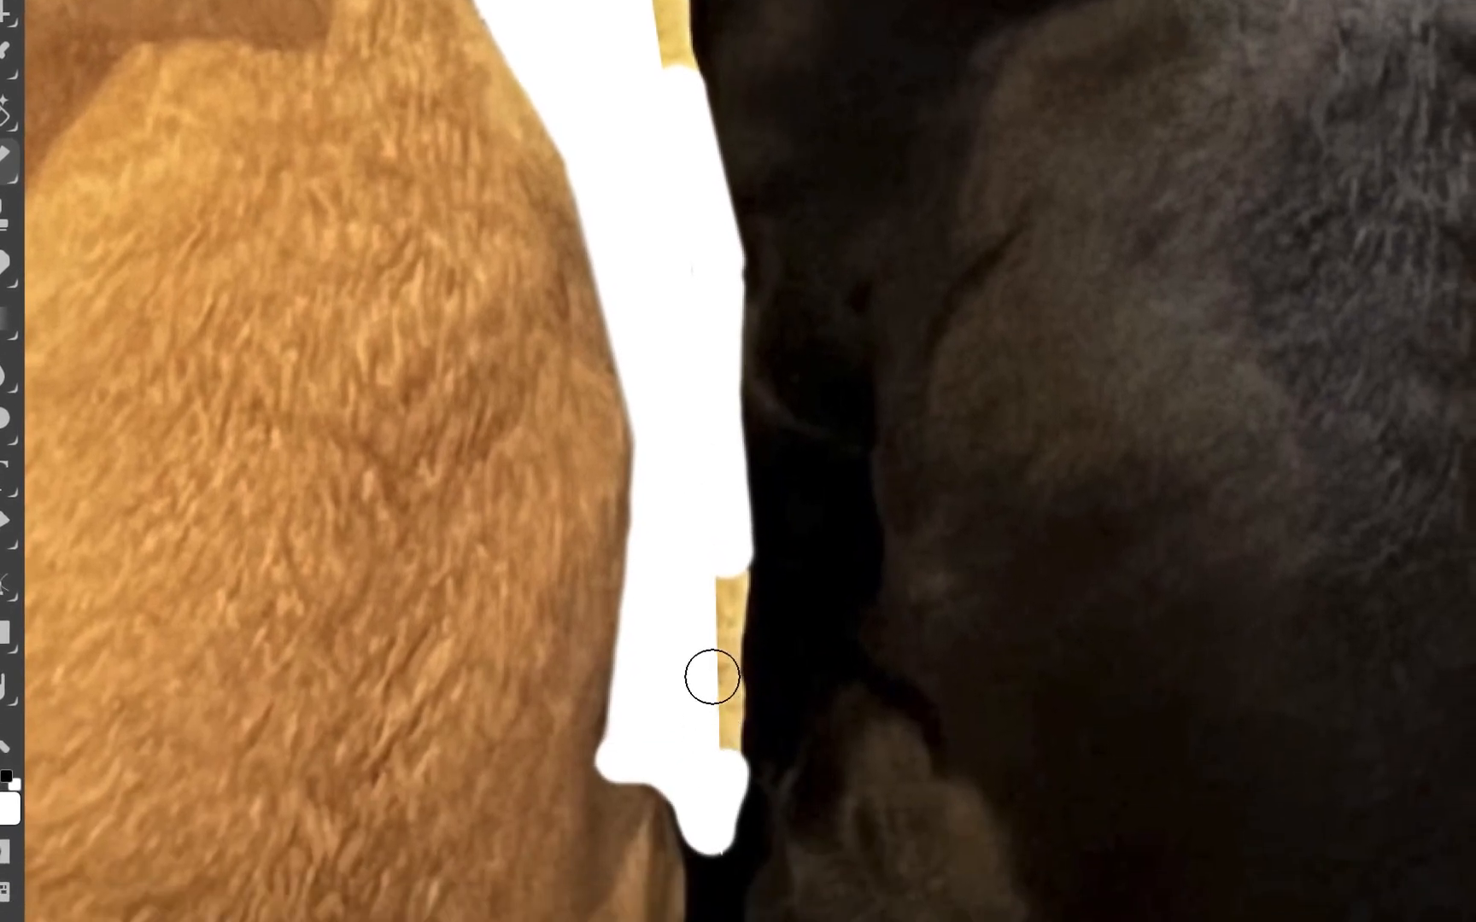
shift+click(711, 677)
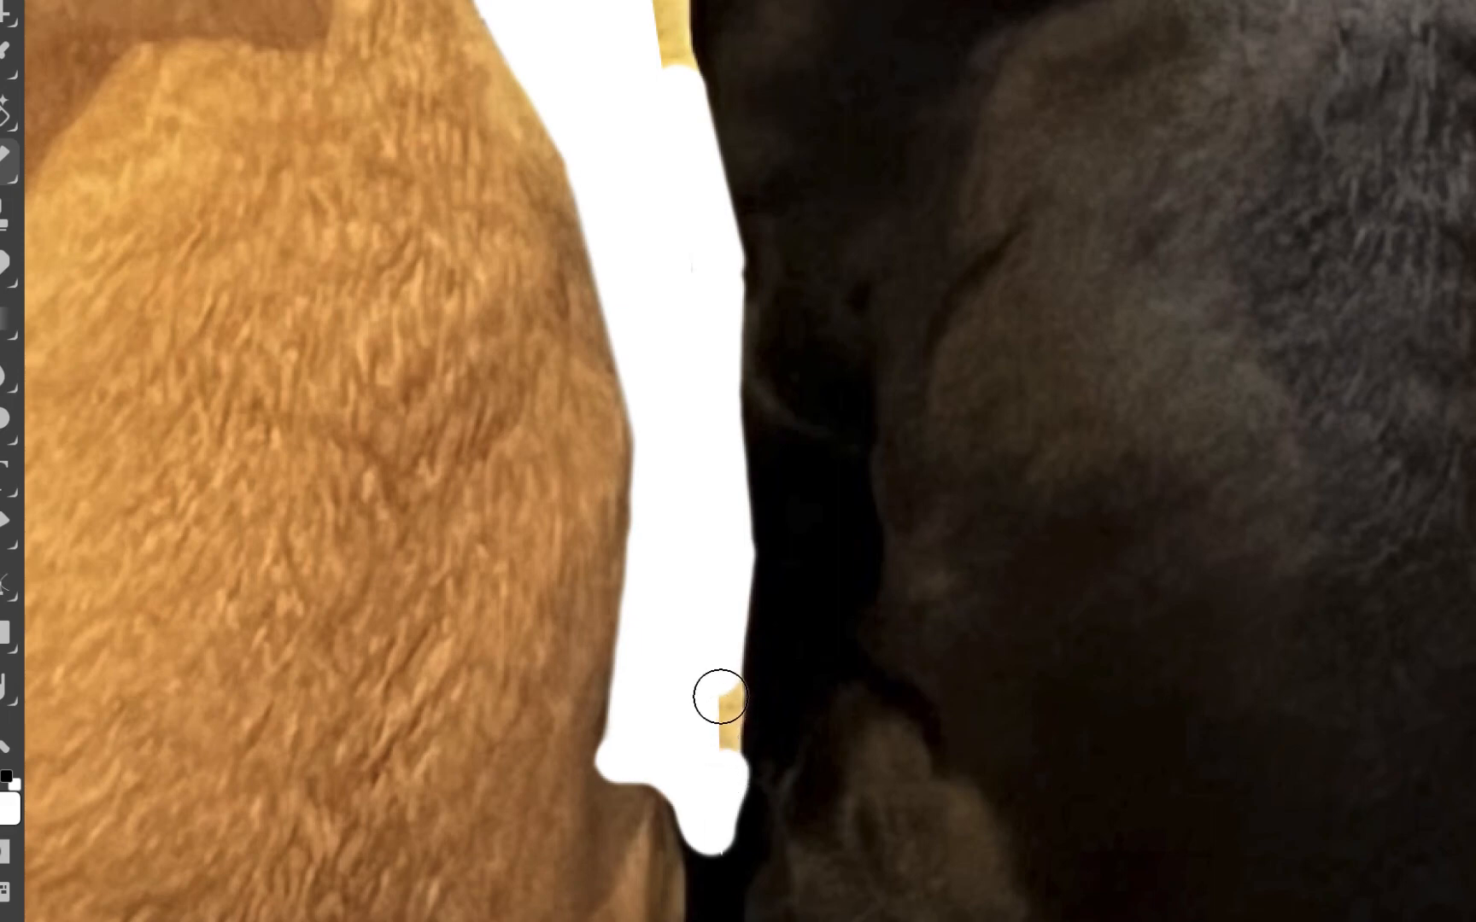
click(718, 697)
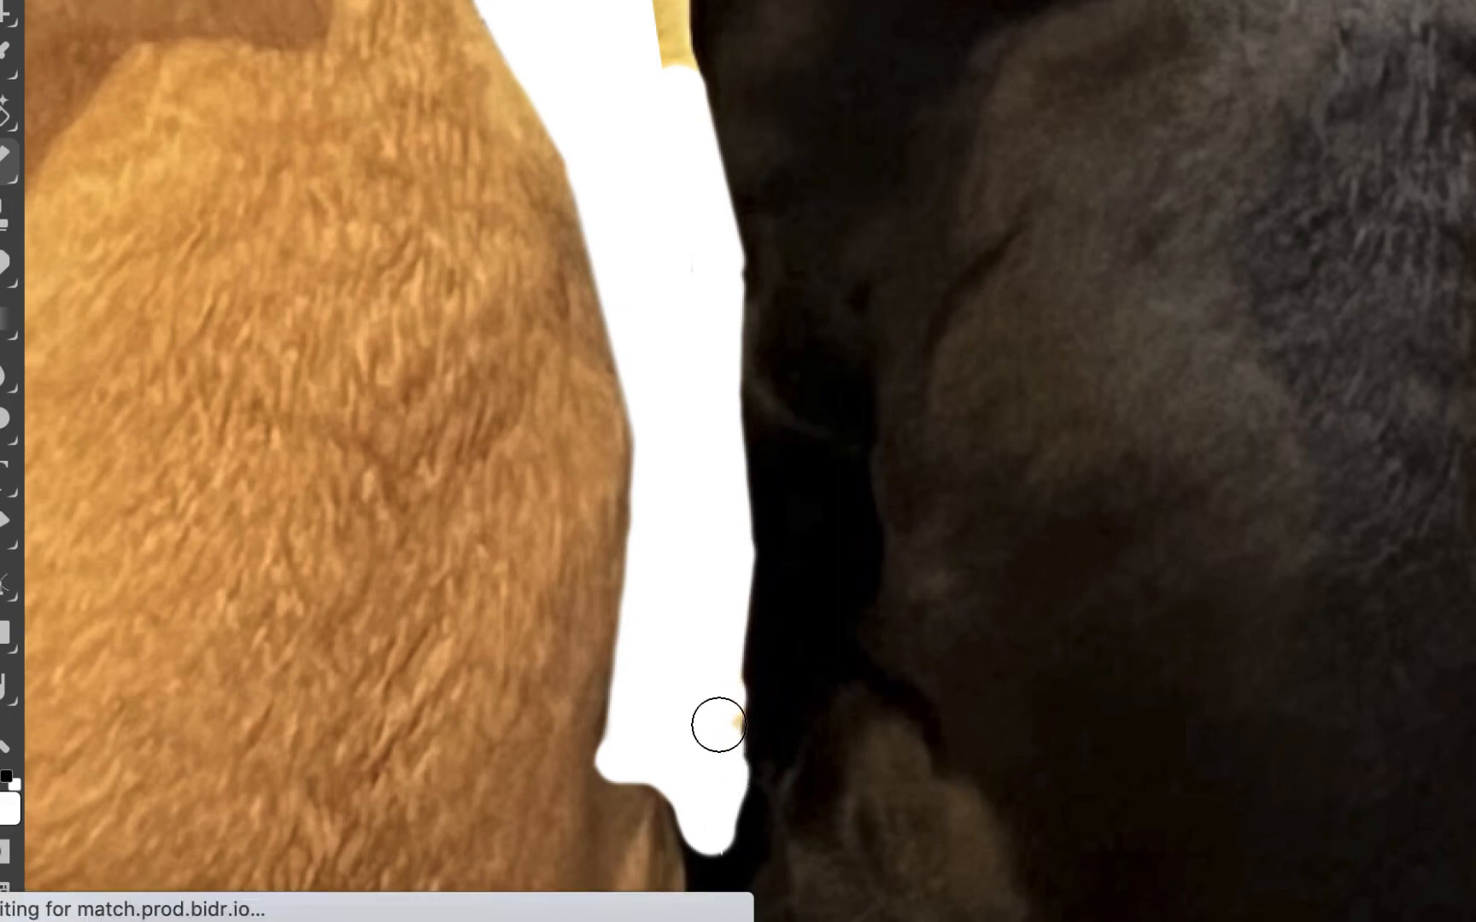
scroll(707, 660, up, 5)
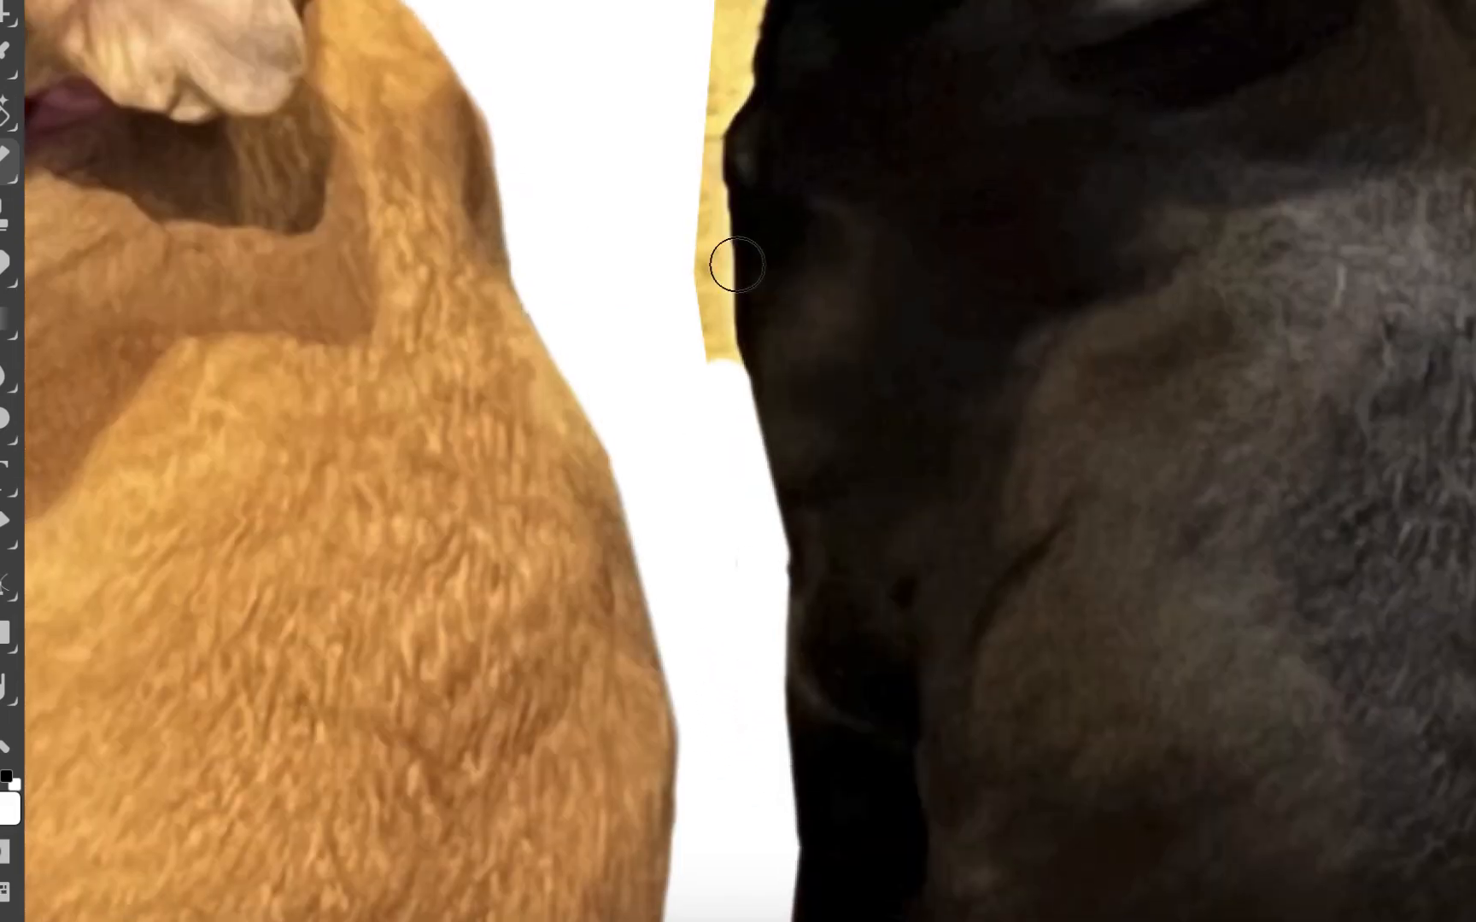
mouse_move(703, 196)
mouse_down()
mouse_move(695, 341)
mouse_move(708, 244)
mouse_move(712, 370)
mouse_up()
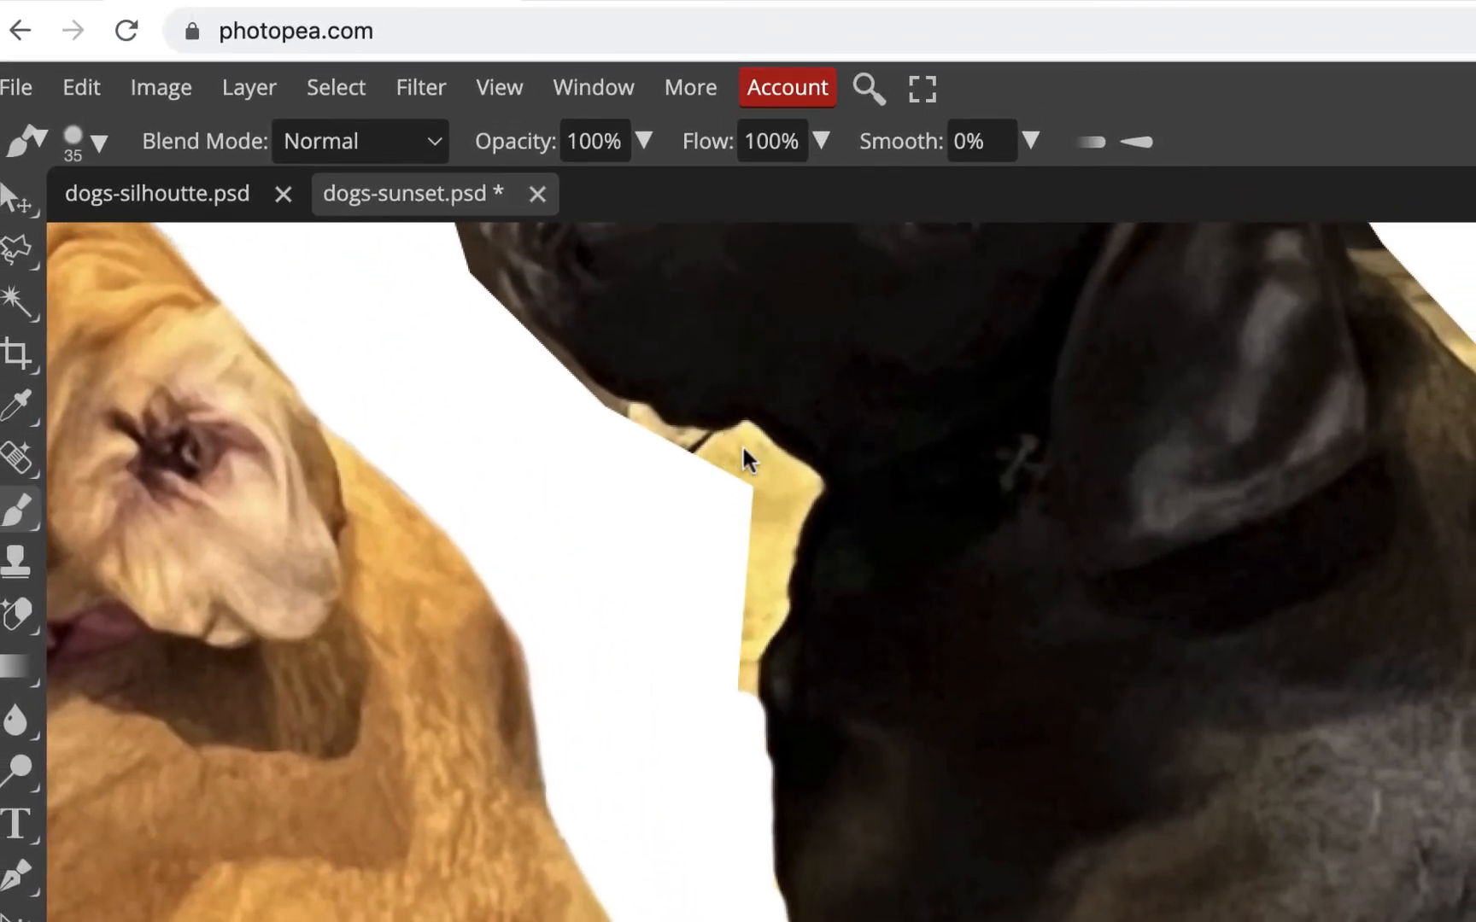
Reduce the brush size to 25 and paint black on the mask in the corner between the black dog's jaw and throat.
scroll(742, 444, up, 3)
scroll(741, 448, up, 3)
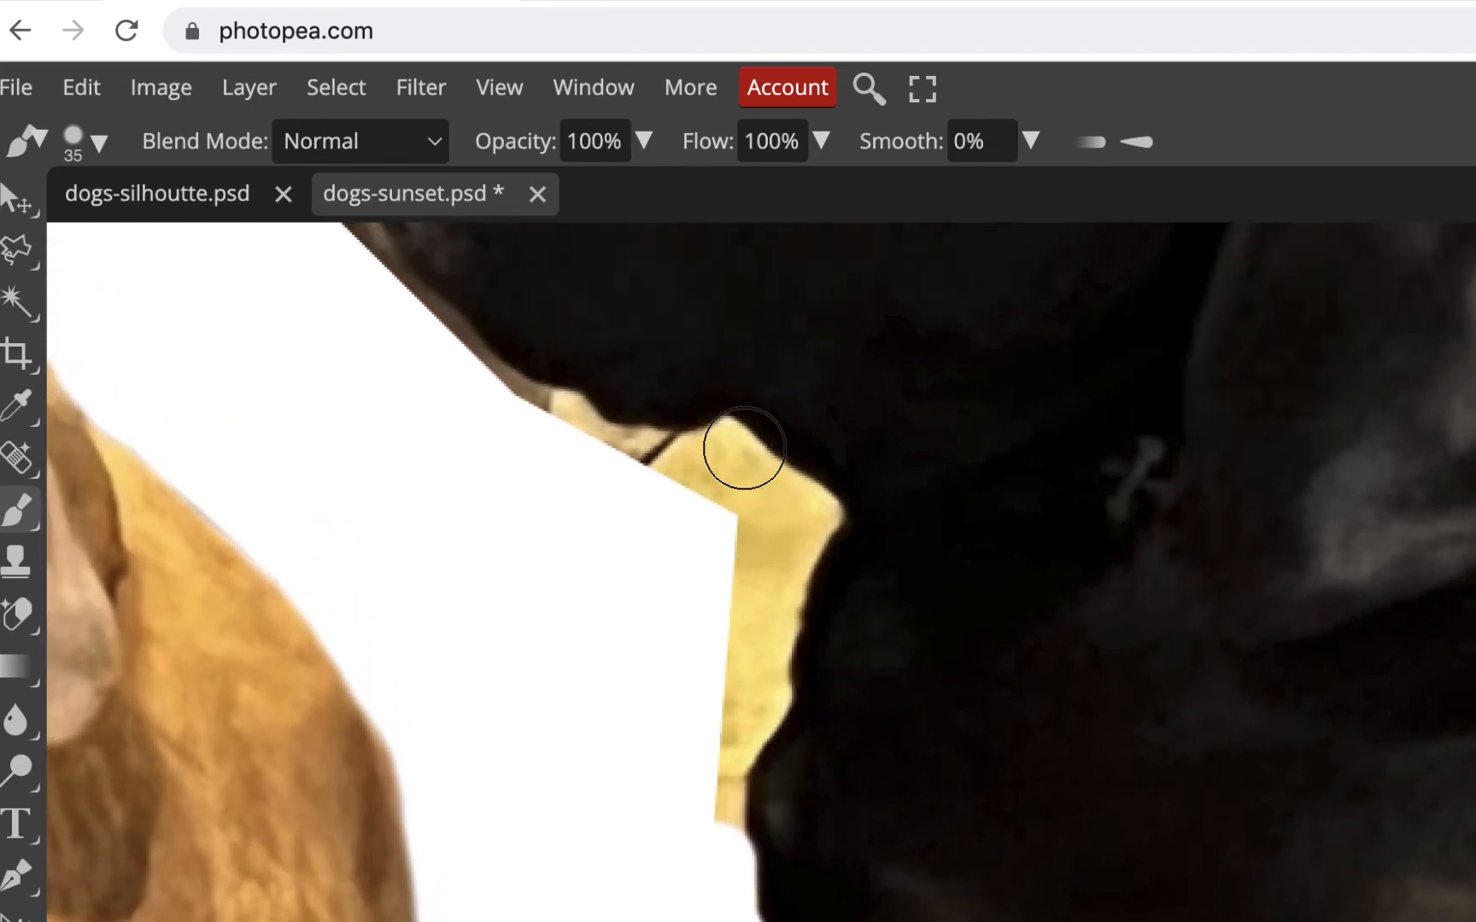
key(bracketleft)
drag(699, 440, 724, 444)
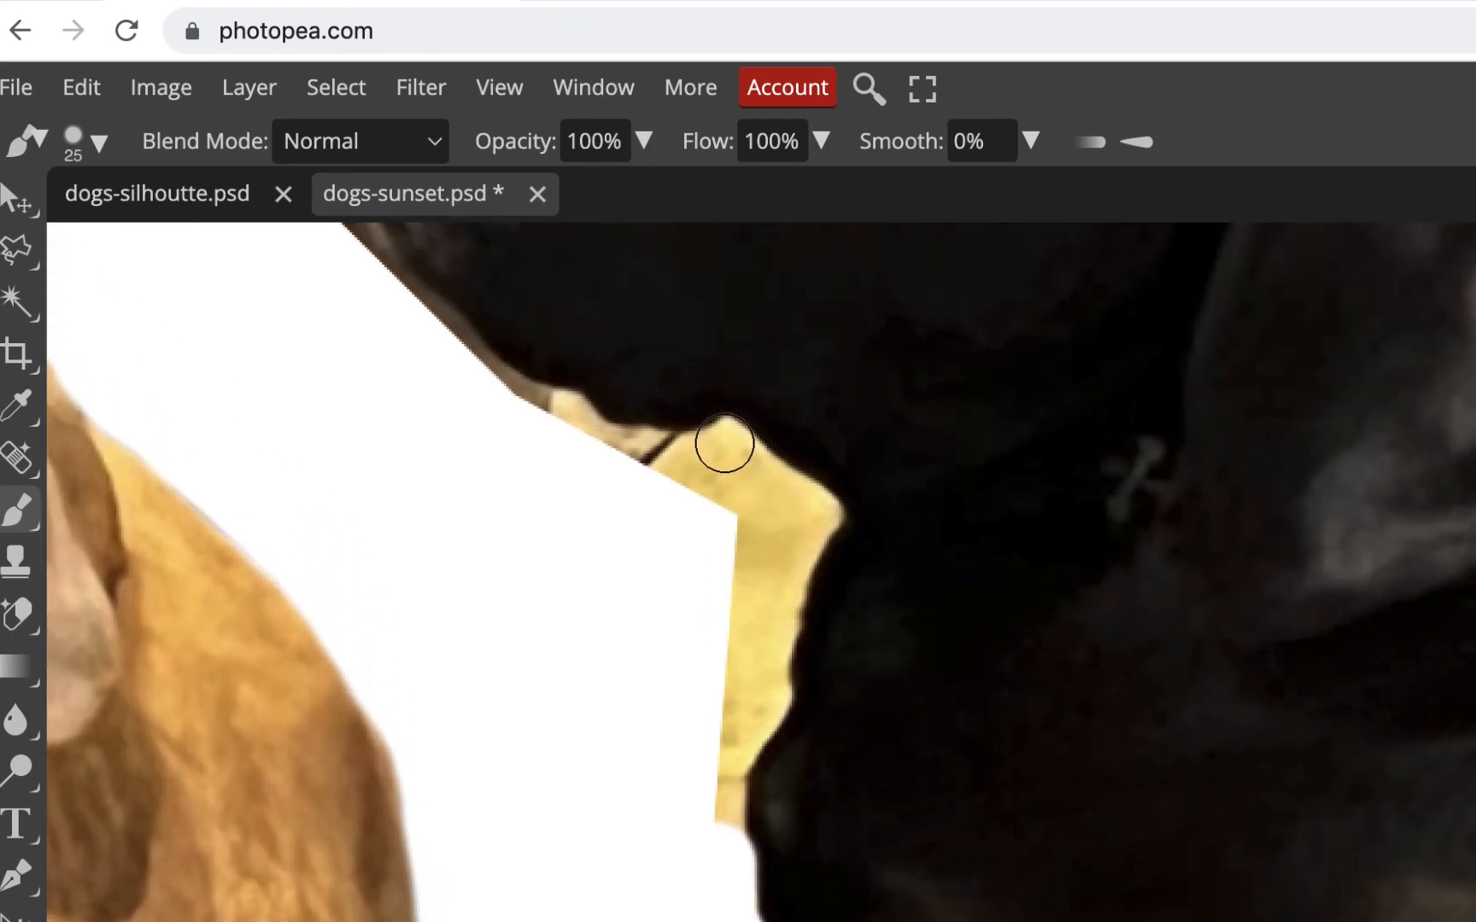
click(725, 440)
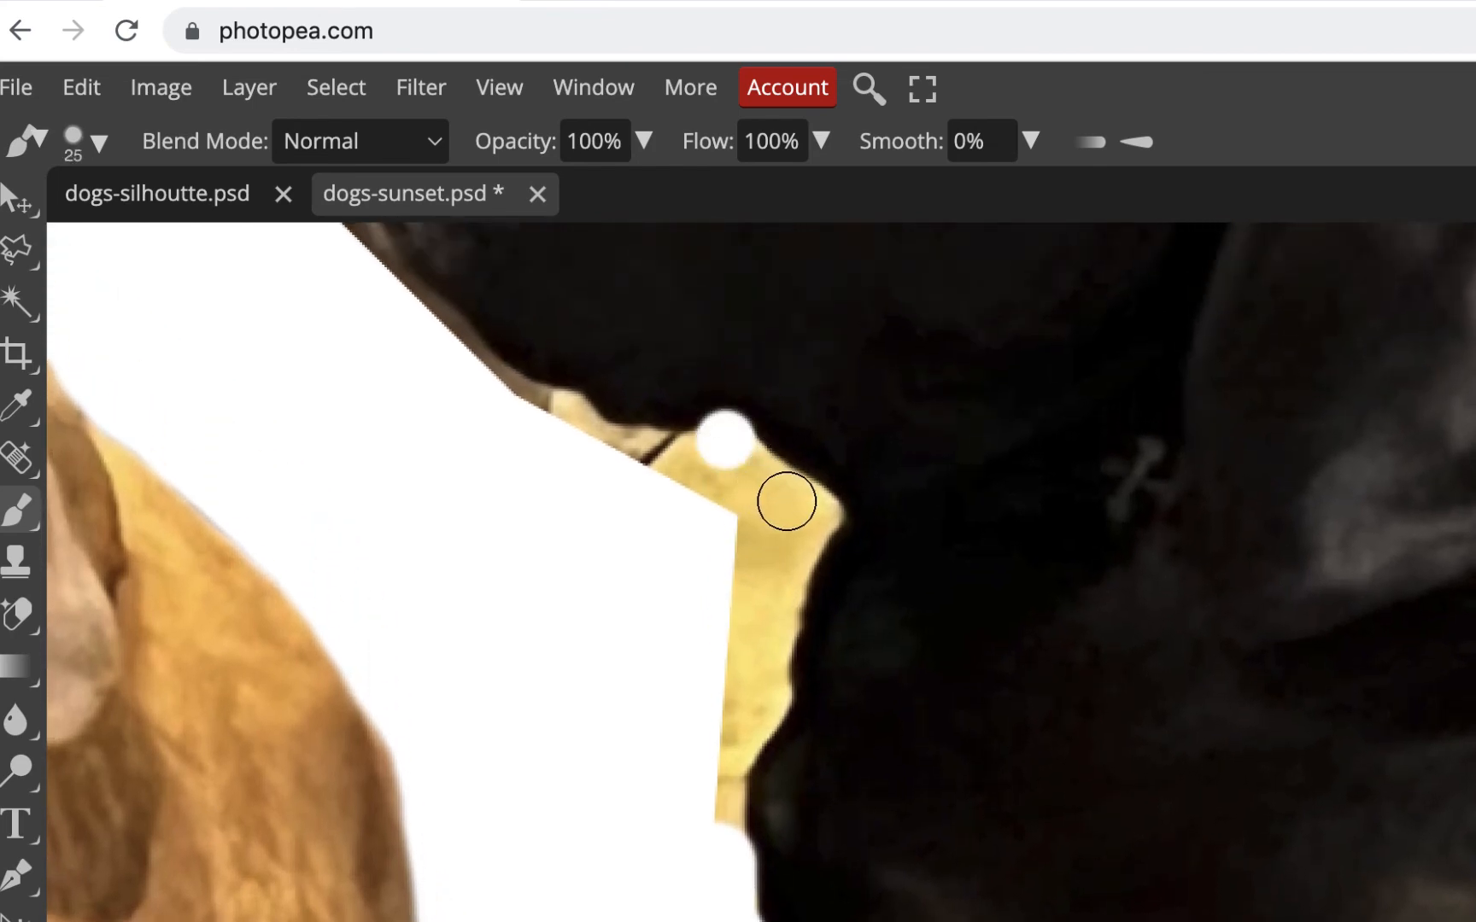
shift+click(784, 497)
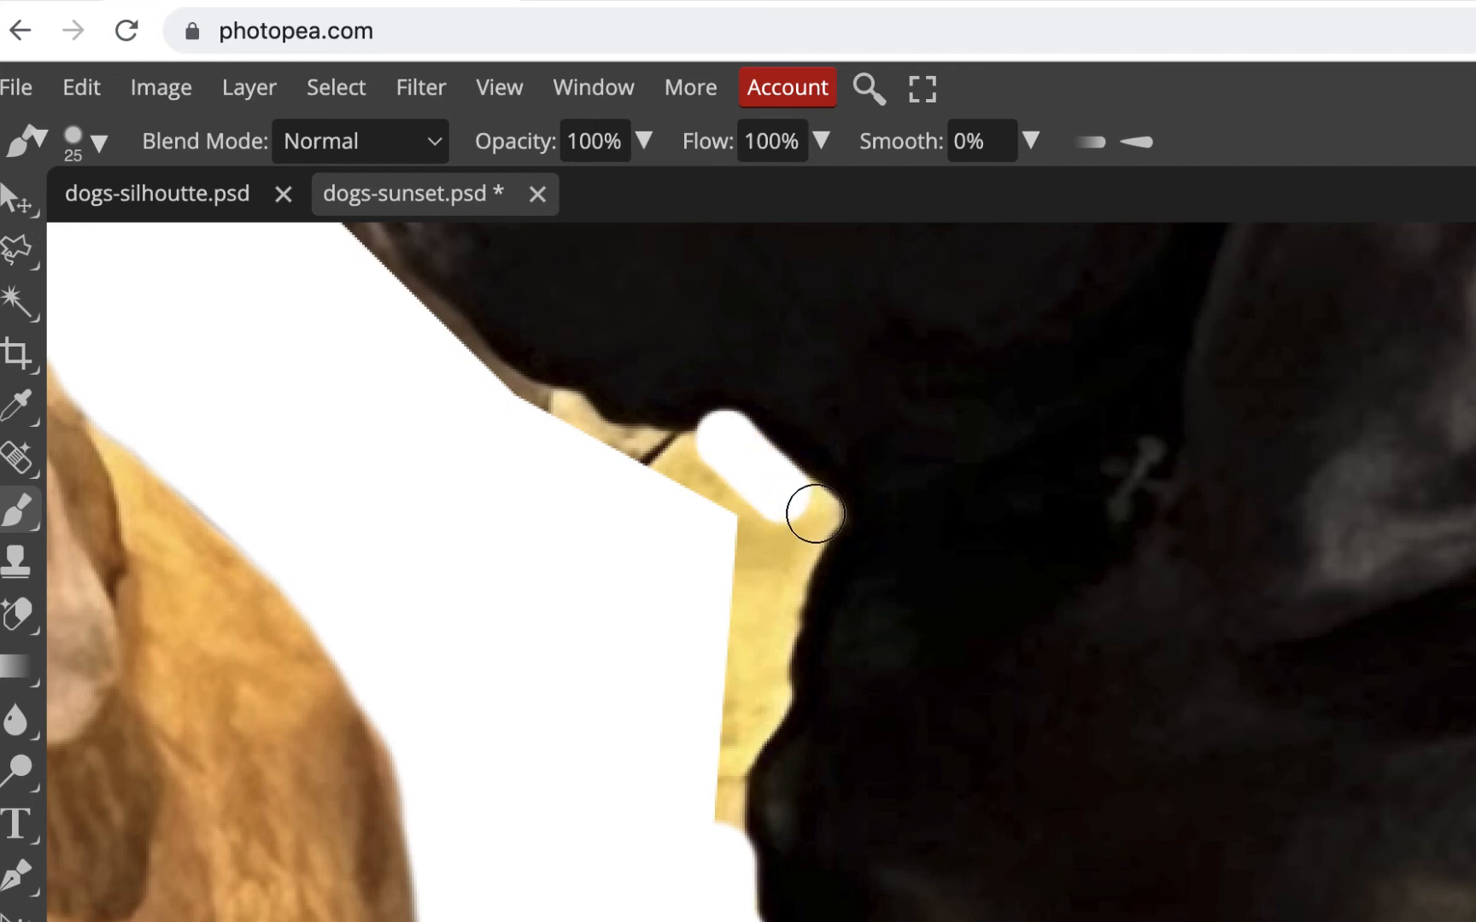
click(815, 511)
click(805, 530)
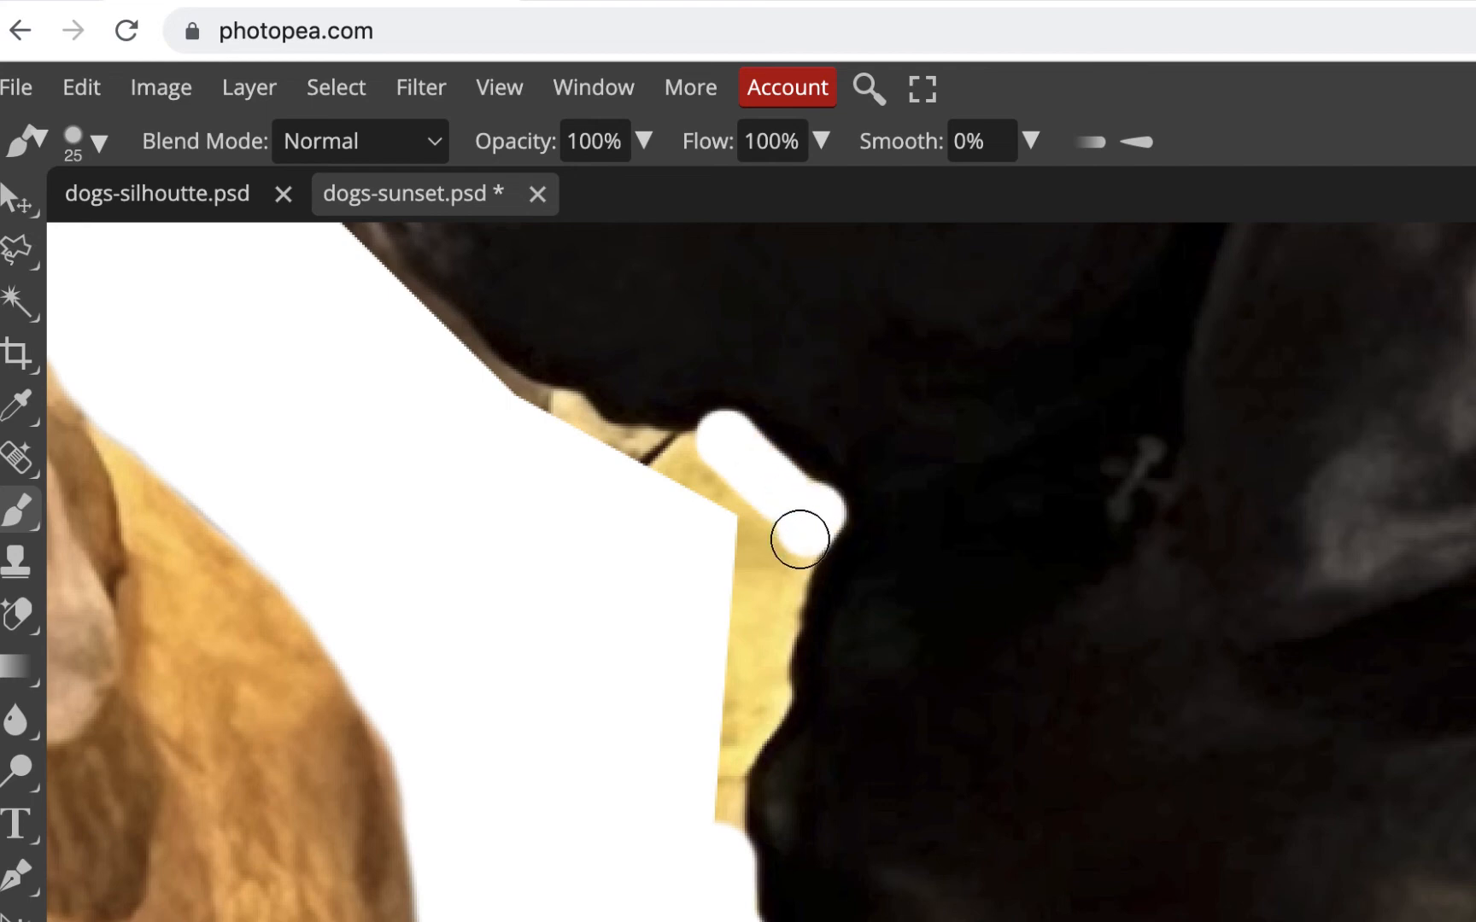
Paint black on the mask down the black dog's throat and clear the leftover yellow background beneath its jaw.
mouse_move(801, 539)
mouse_down()
mouse_move(765, 693)
mouse_move(725, 774)
mouse_move(722, 834)
mouse_up()
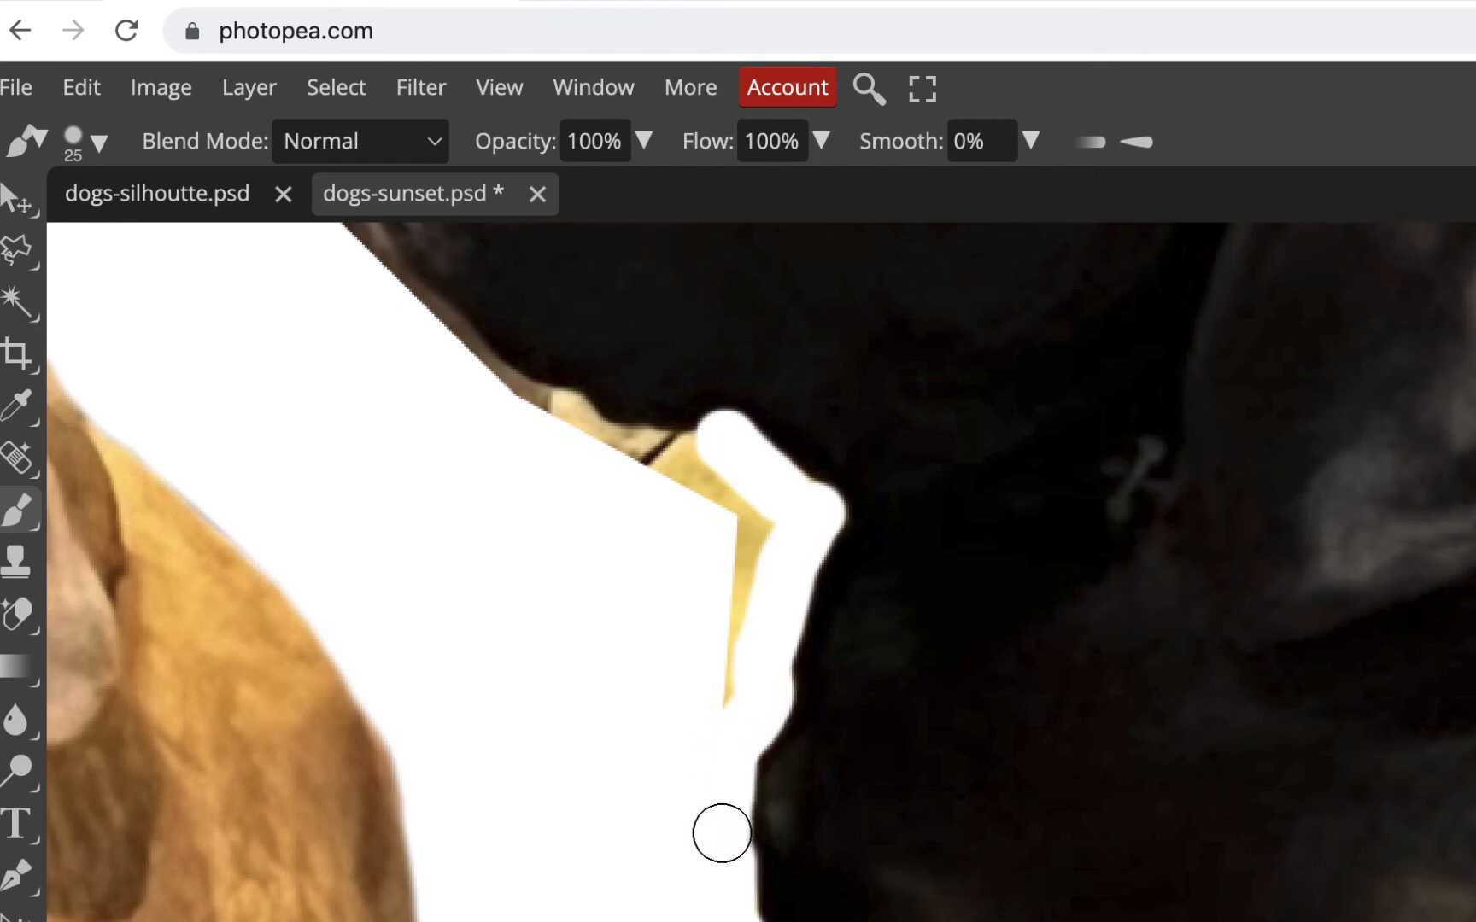
drag(748, 715, 726, 789)
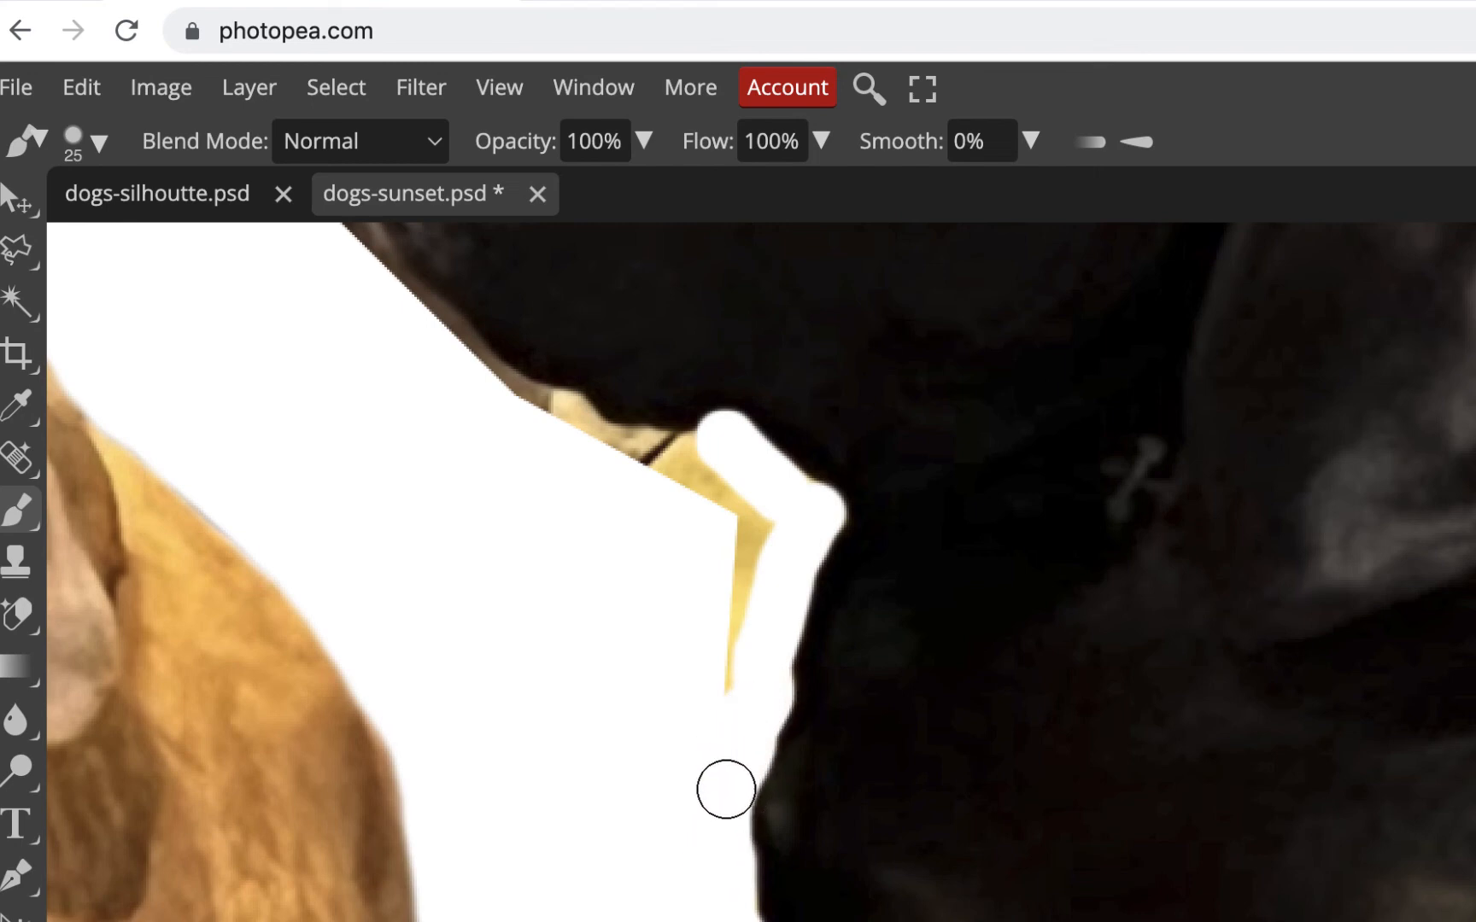
mouse_move(681, 494)
mouse_down()
mouse_move(612, 451)
mouse_move(722, 458)
mouse_move(718, 481)
mouse_move(749, 522)
mouse_move(728, 679)
mouse_up()
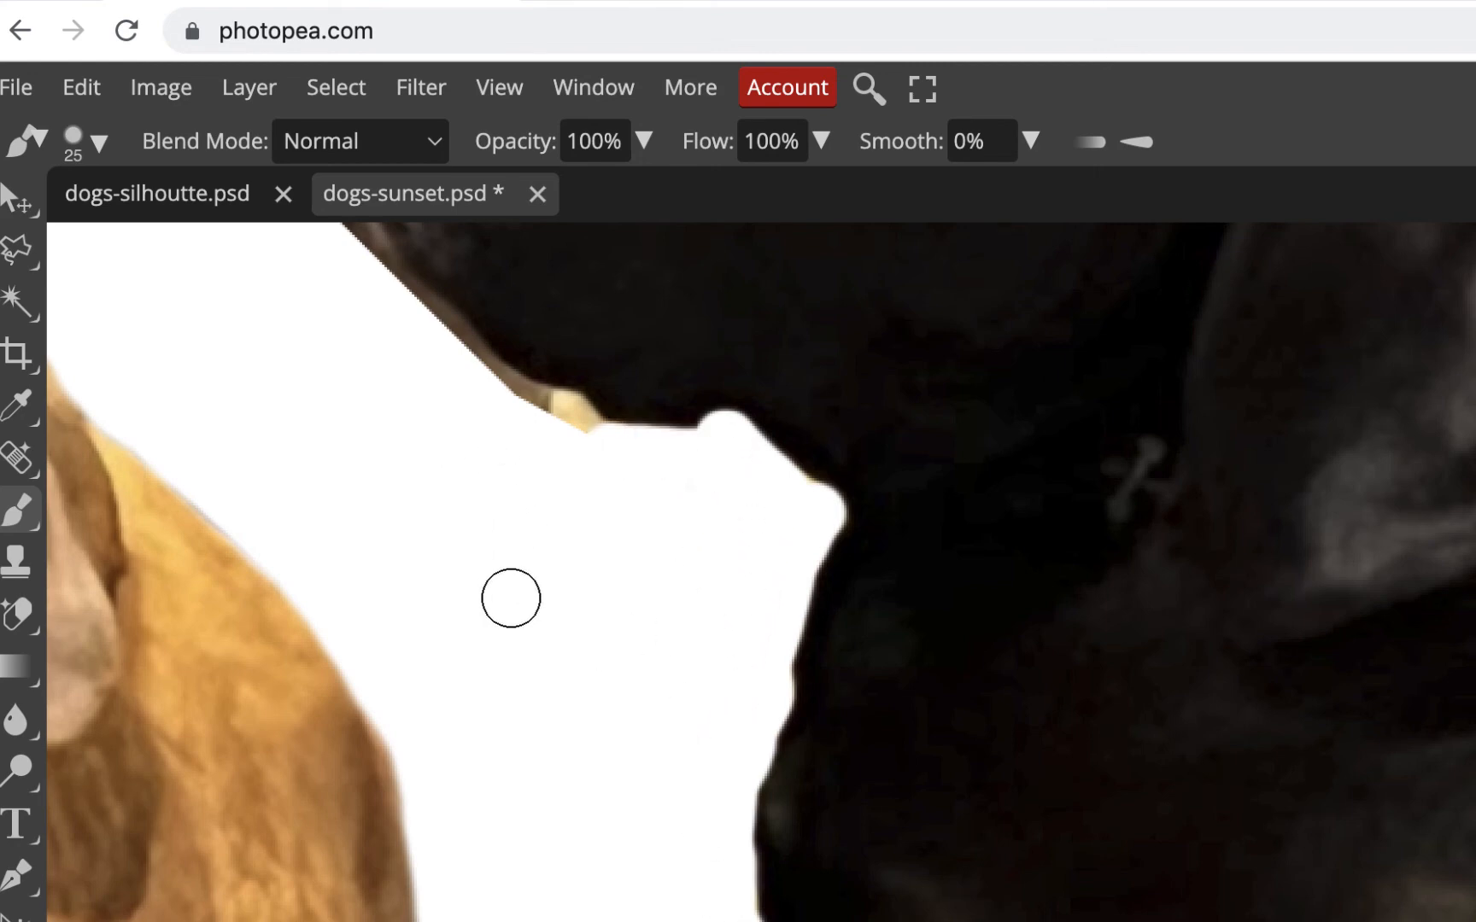
Hide the background along the black dog's chin and lower jaw with black strokes, undoing and repainting the first chin stroke.
scroll(511, 596, up, 3)
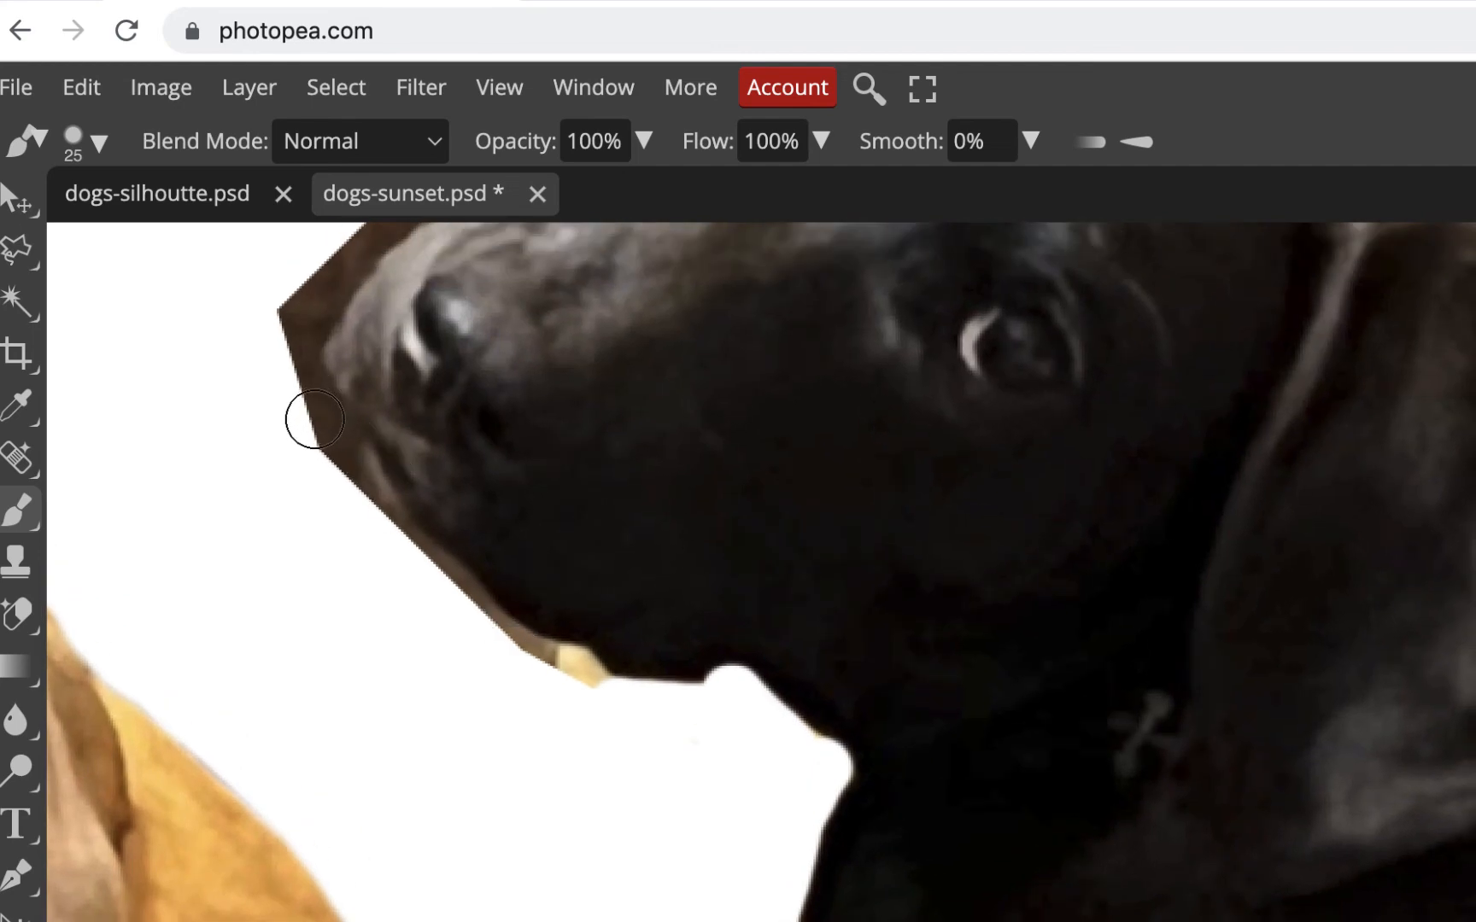
drag(314, 419, 387, 558)
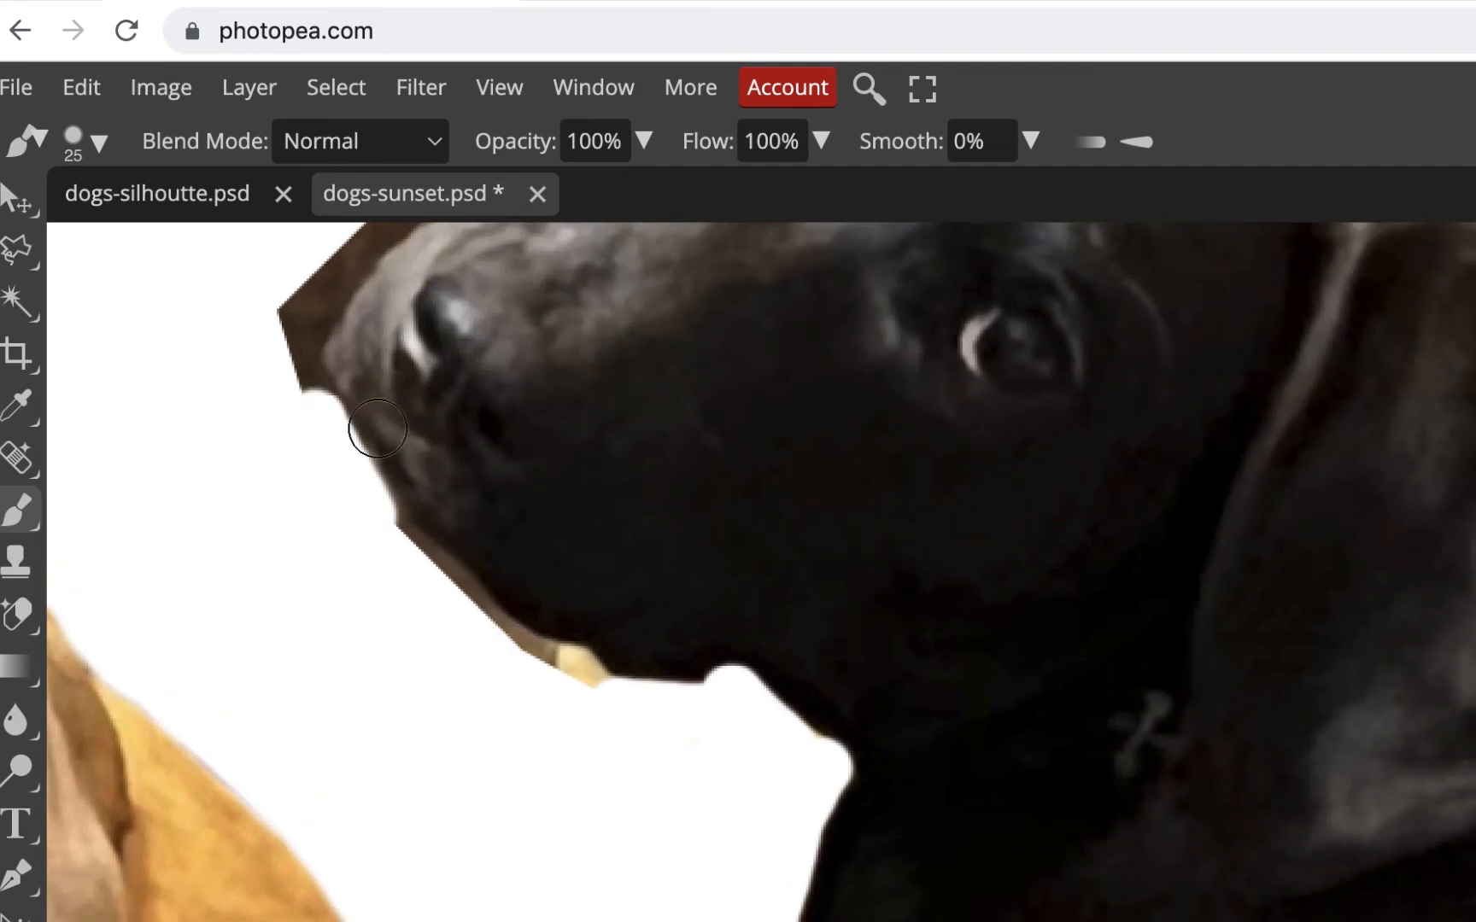
key(ctrl+z)
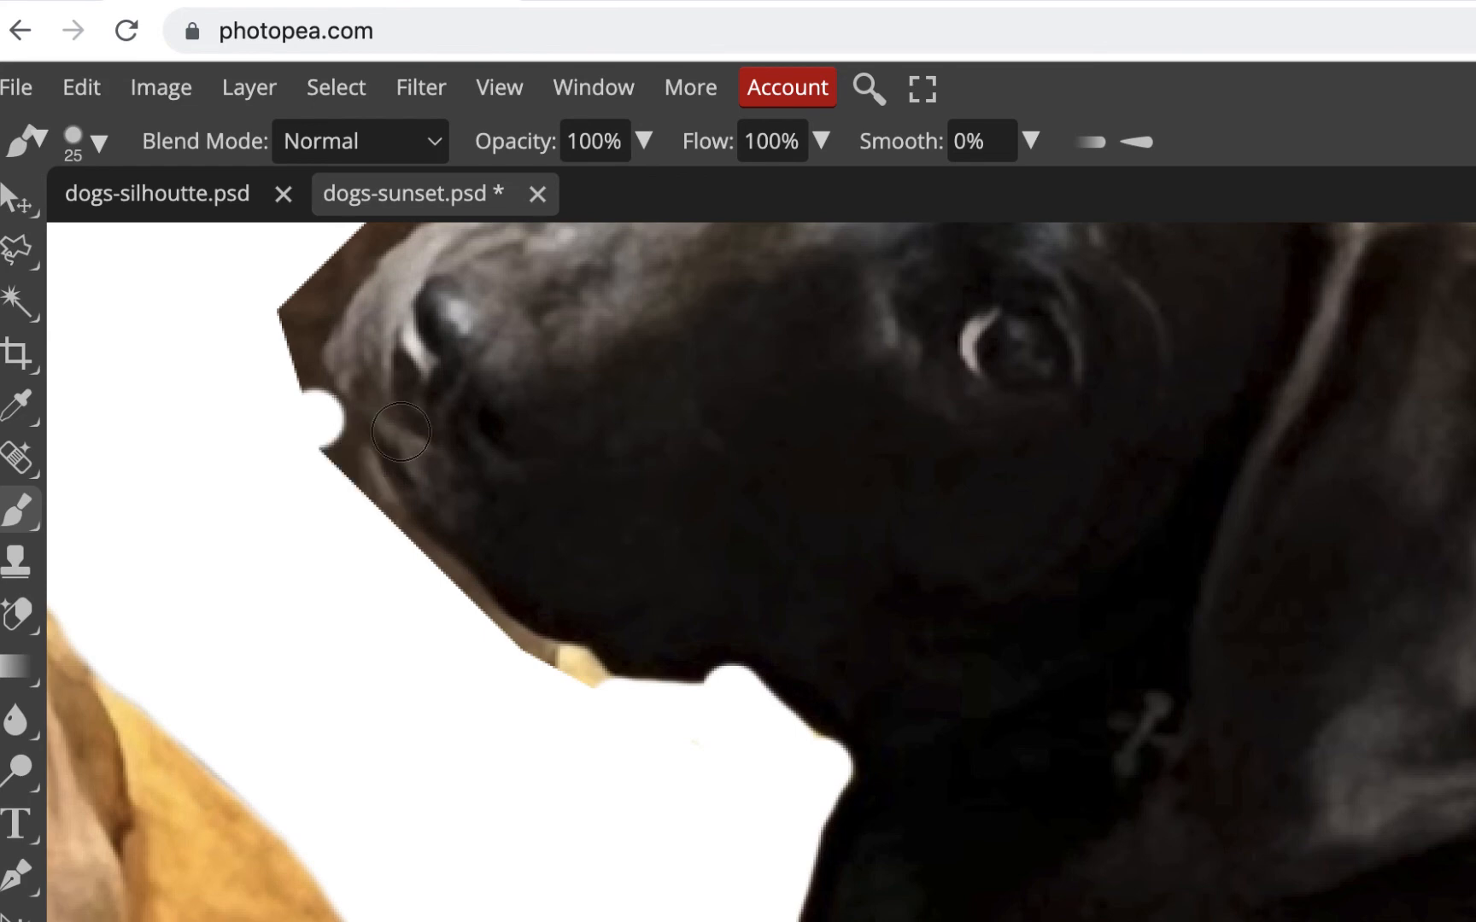
drag(288, 409, 337, 499)
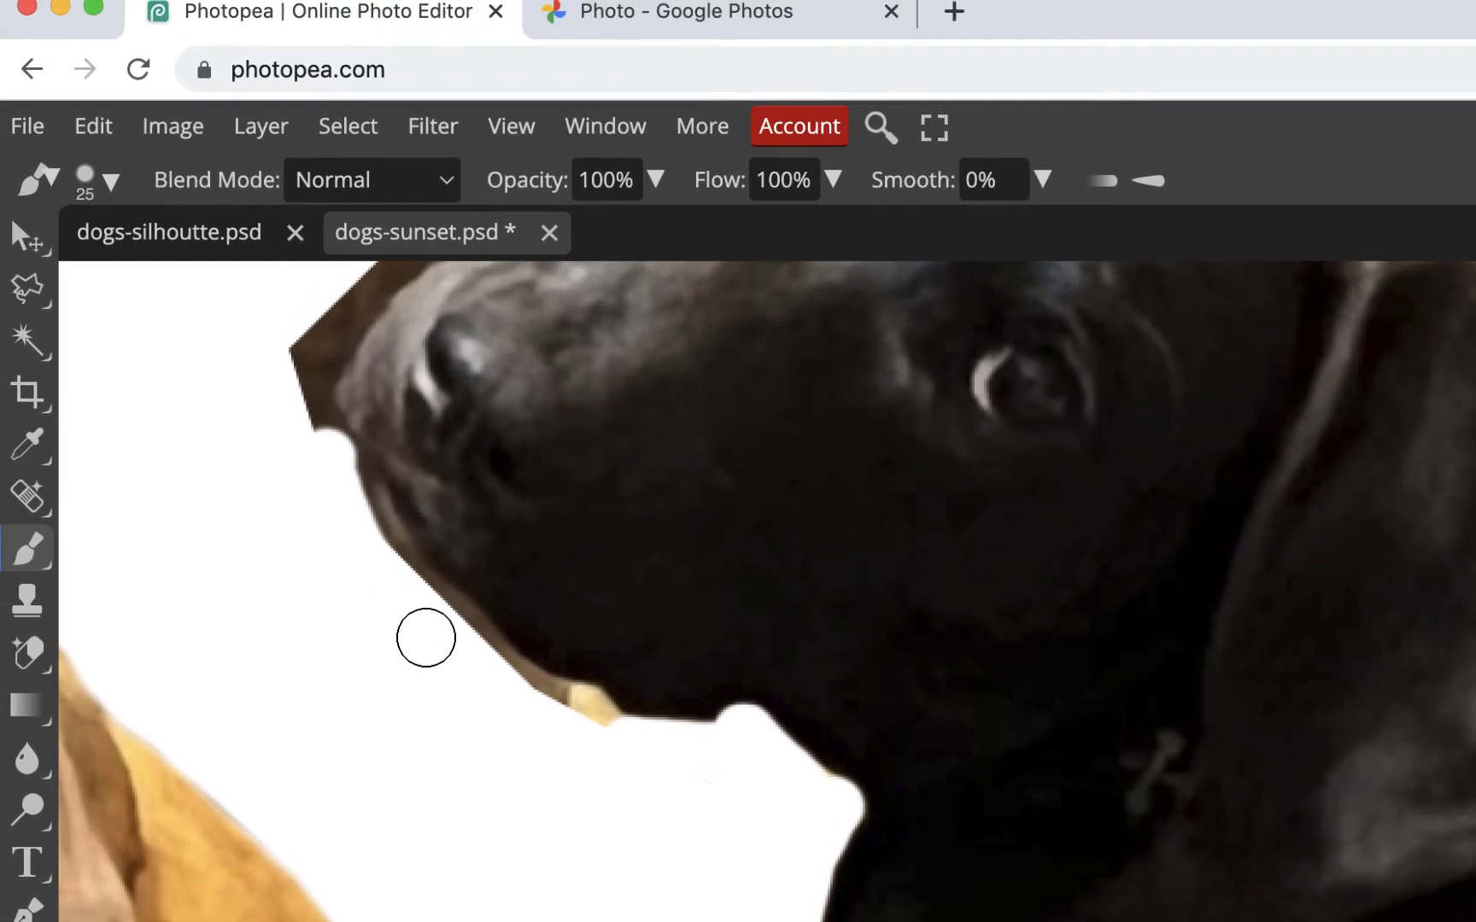
mouse_move(410, 612)
mouse_down()
mouse_move(596, 739)
mouse_move(659, 757)
mouse_move(749, 752)
mouse_up()
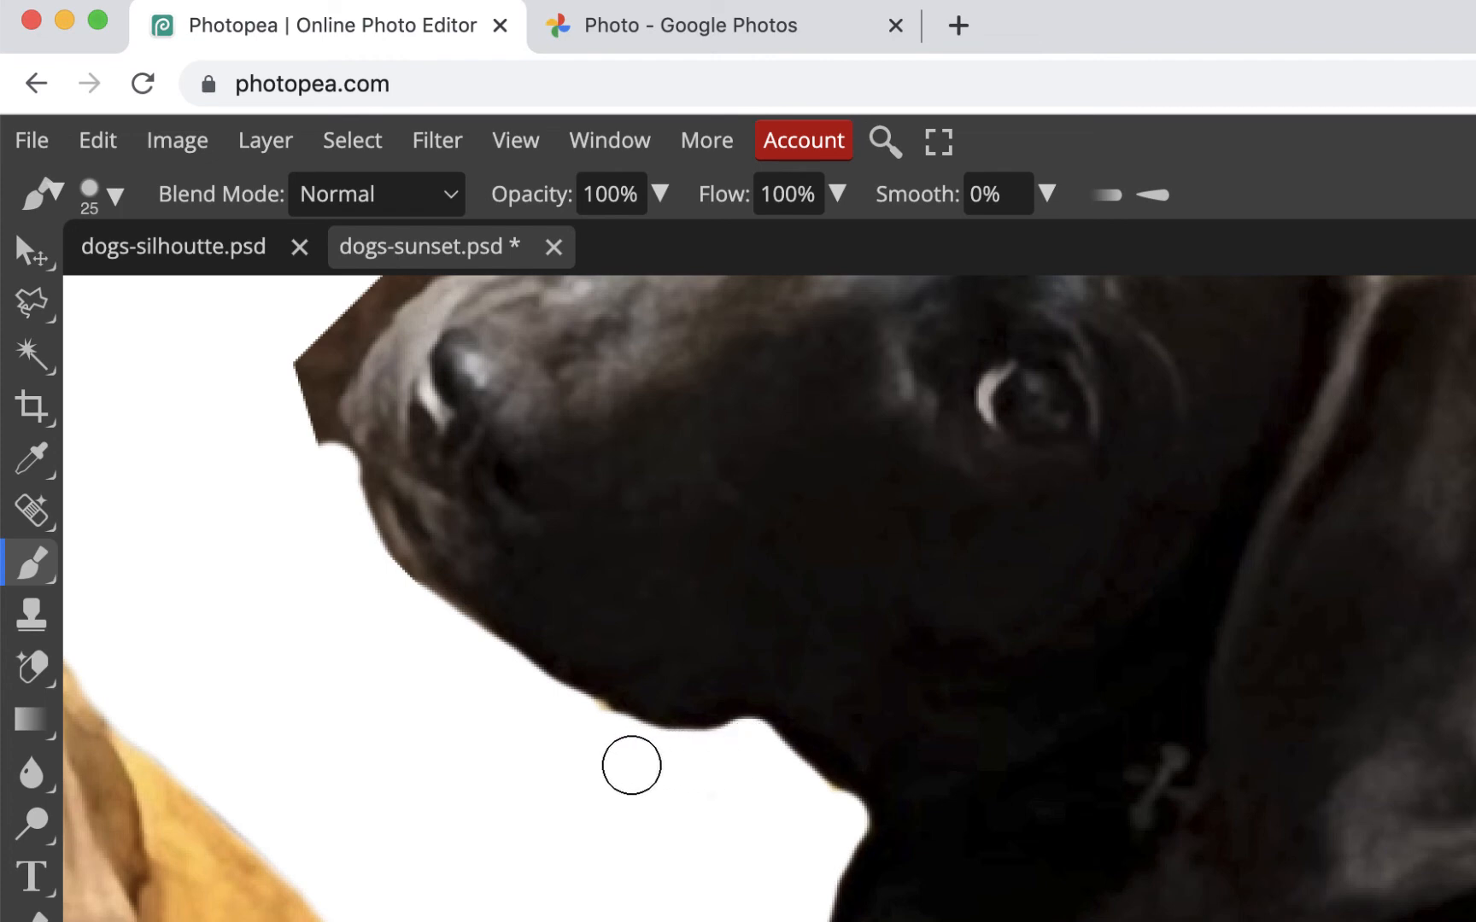
click(600, 731)
Paint black on the mask around the black dog's nose and along its muzzle toward the upper eye, and save the document.
scroll(767, 804, up, 2)
scroll(767, 804, up, 5)
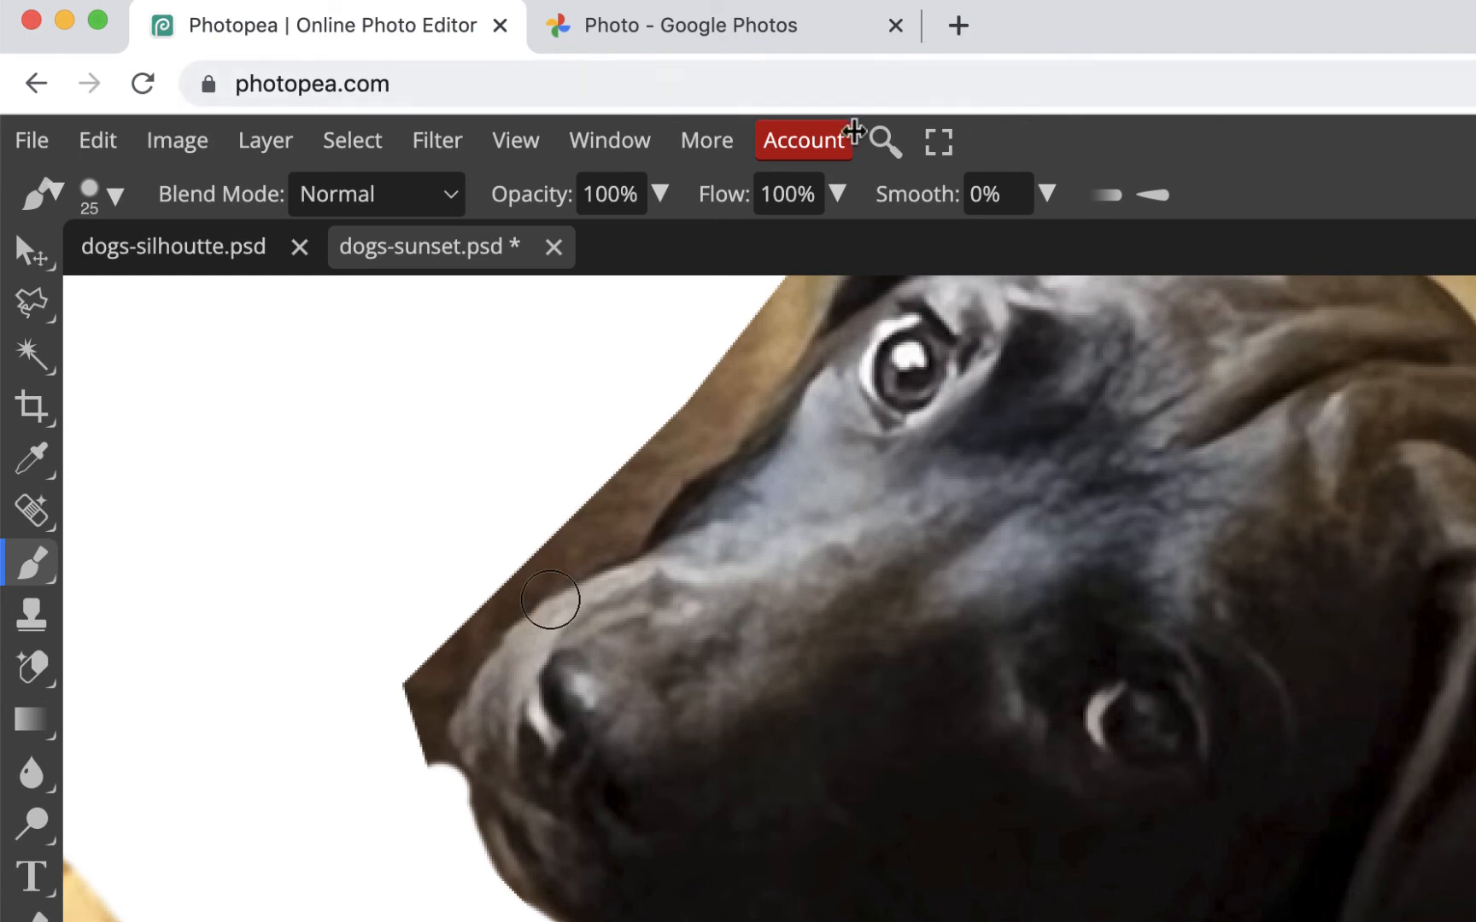
click(623, 533)
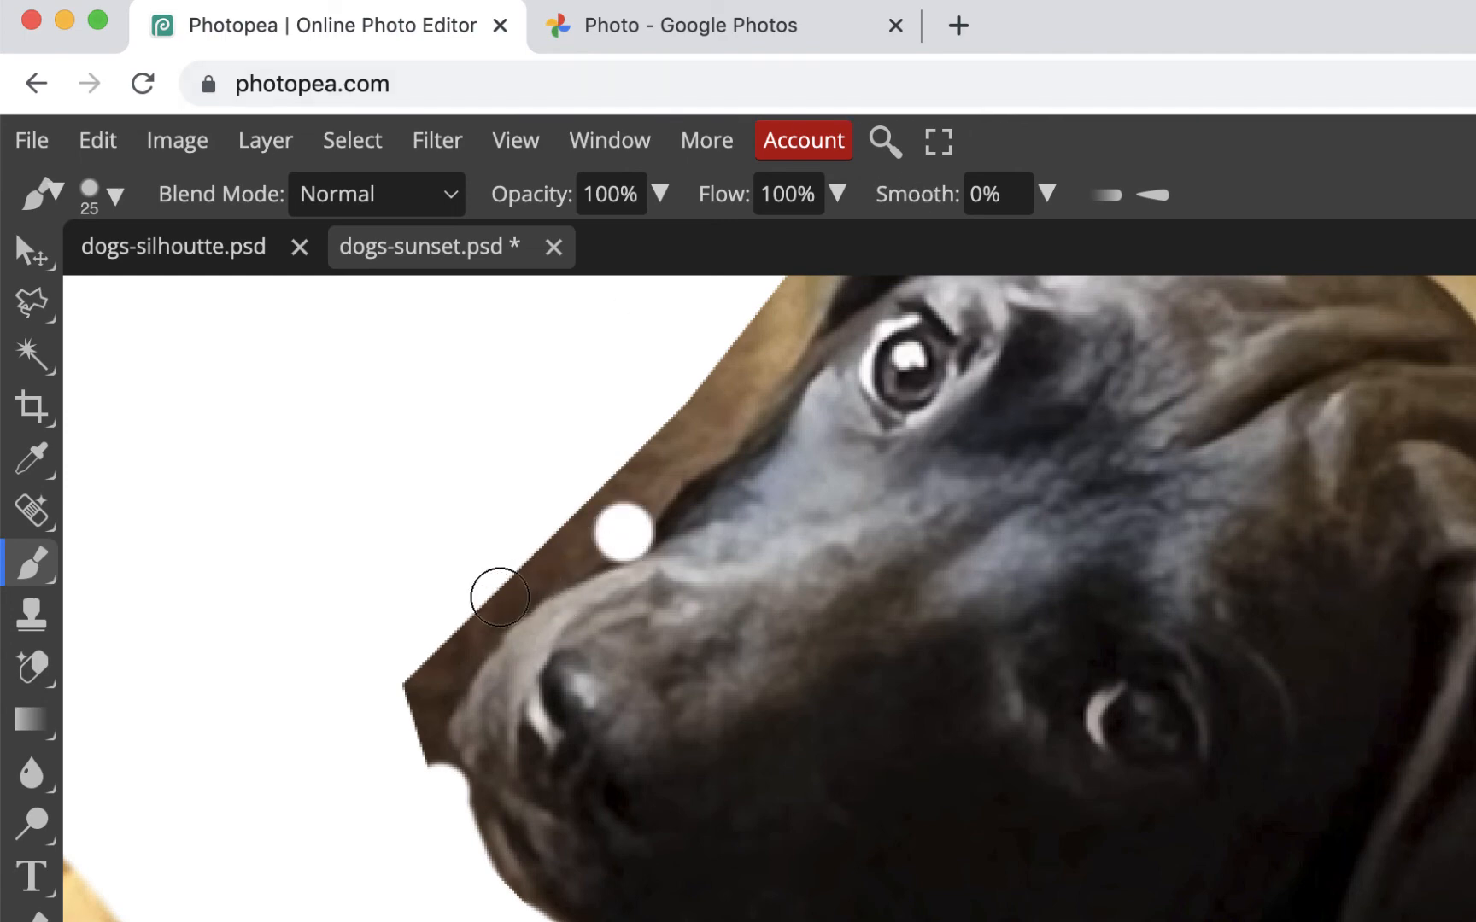
shift+click(499, 597)
mouse_move(500, 597)
mouse_down()
mouse_move(428, 706)
mouse_move(436, 791)
mouse_move(401, 686)
mouse_move(345, 753)
mouse_move(283, 774)
mouse_move(250, 742)
mouse_move(282, 609)
mouse_move(716, 427)
mouse_up()
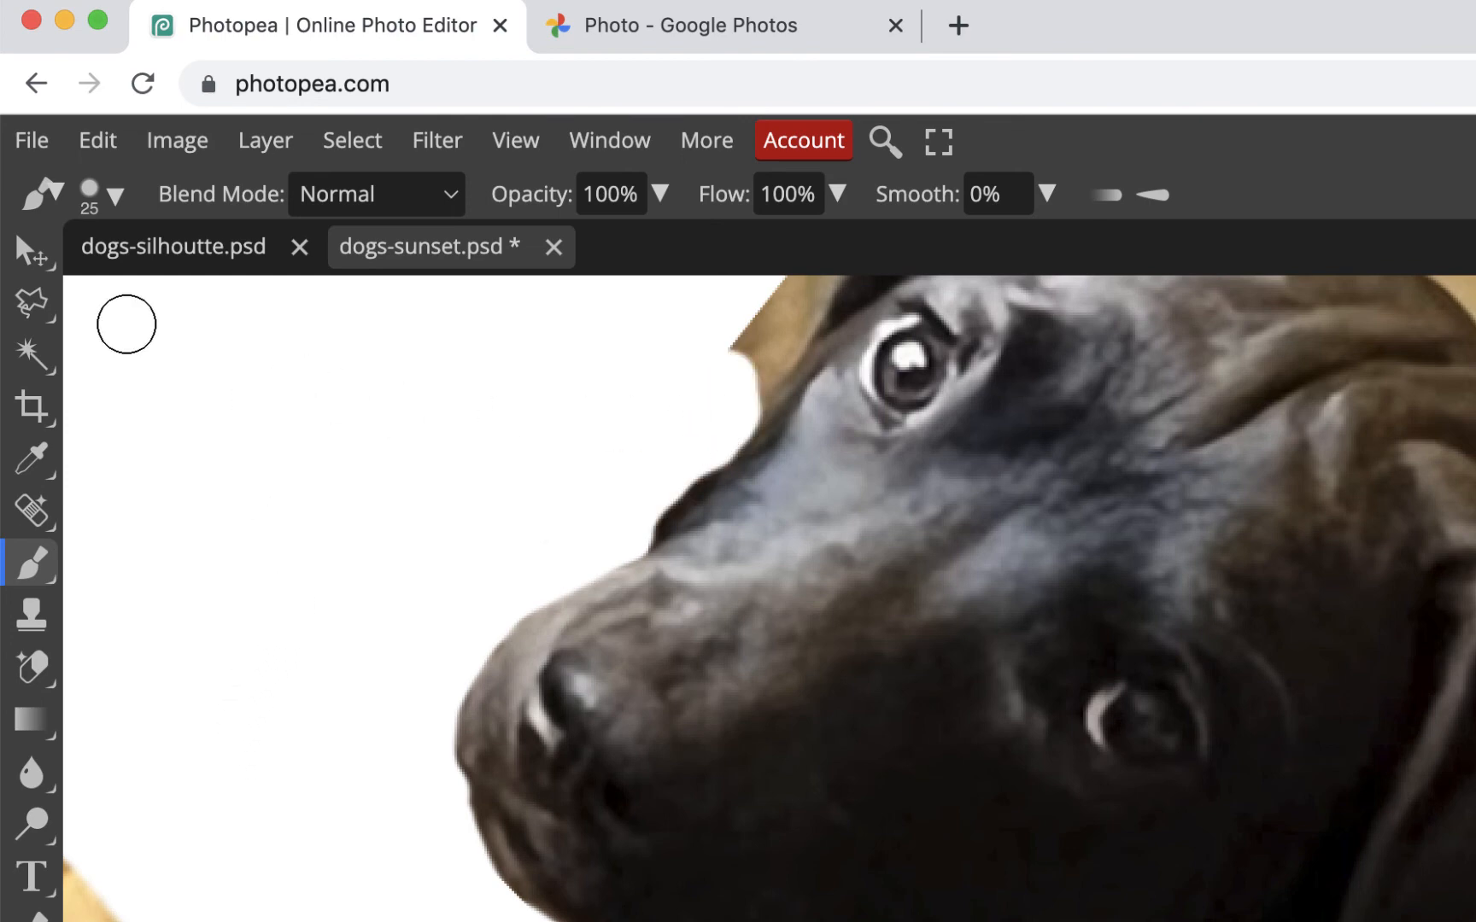
click(32, 140)
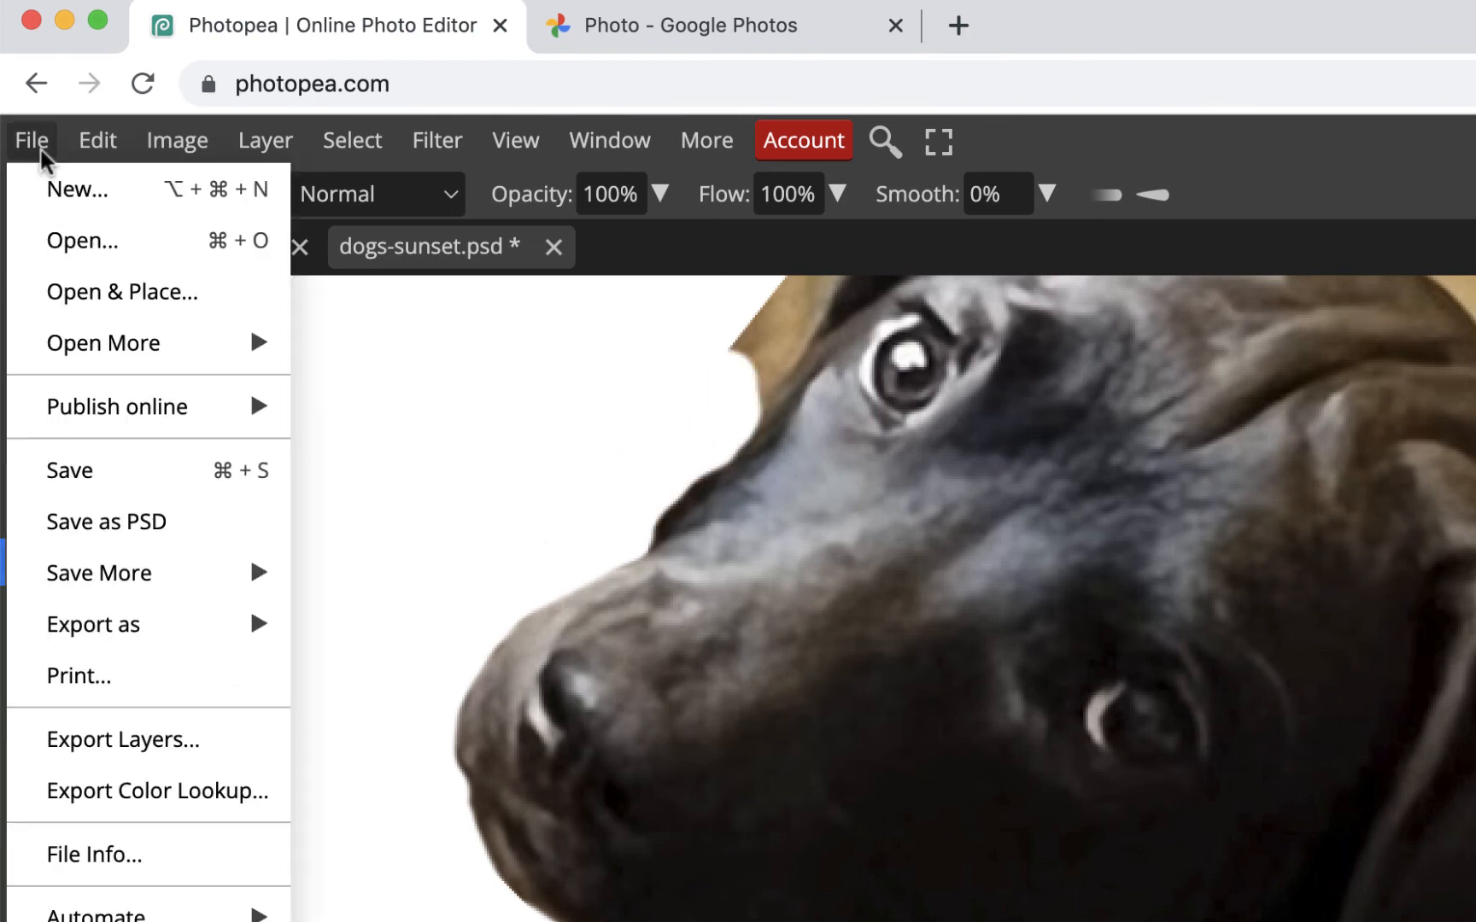
click(118, 466)
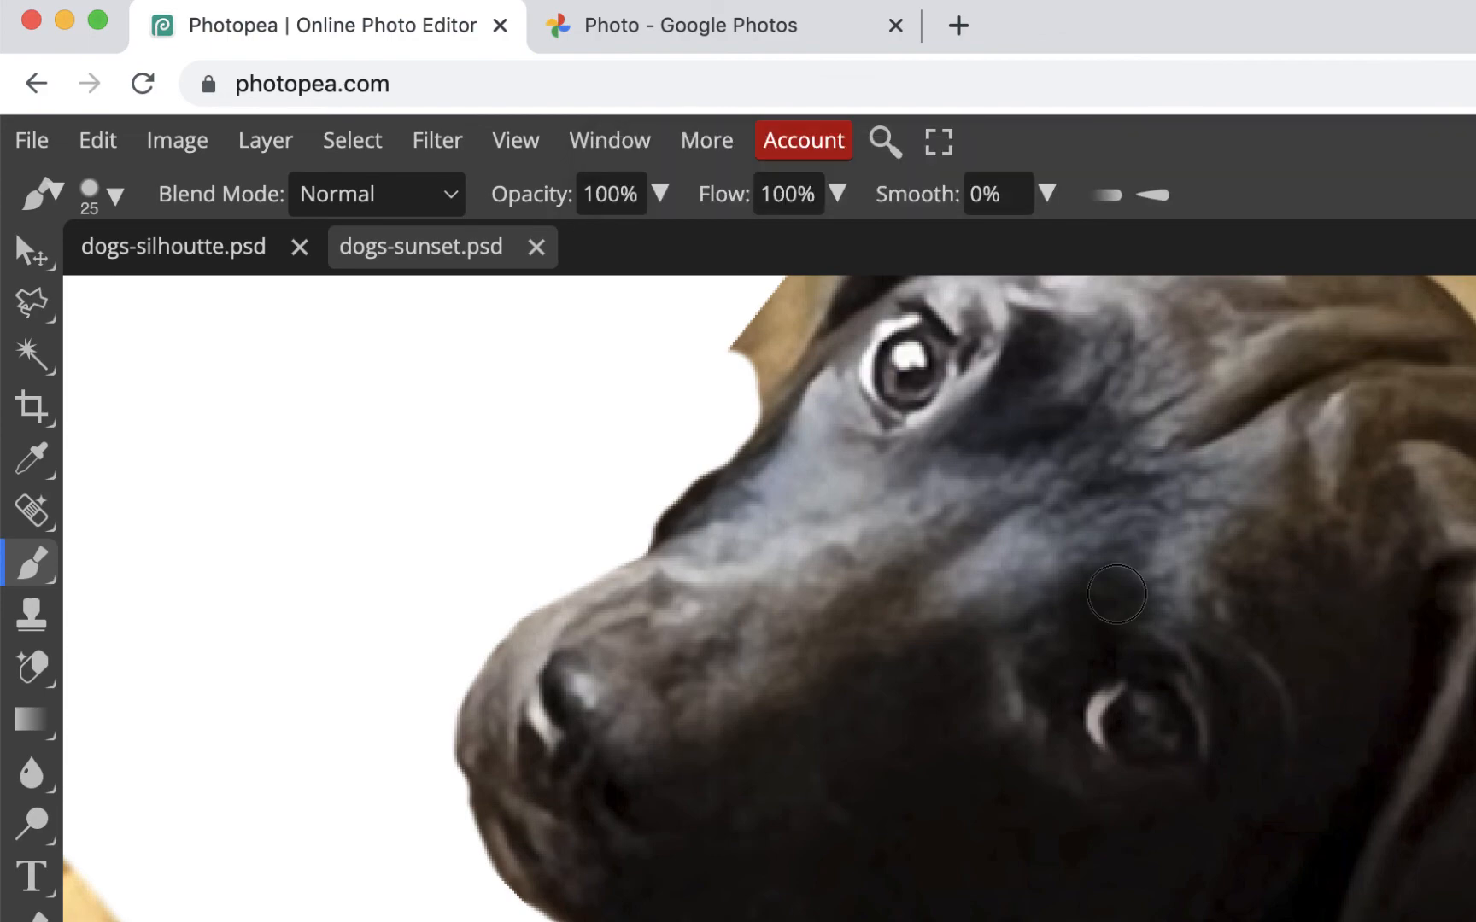
Enlarge the brush to 50 px and hide the yellow strip along the black dog's upper and middle back with connected black strokes on the mask.
scroll(1122, 605, down, 5)
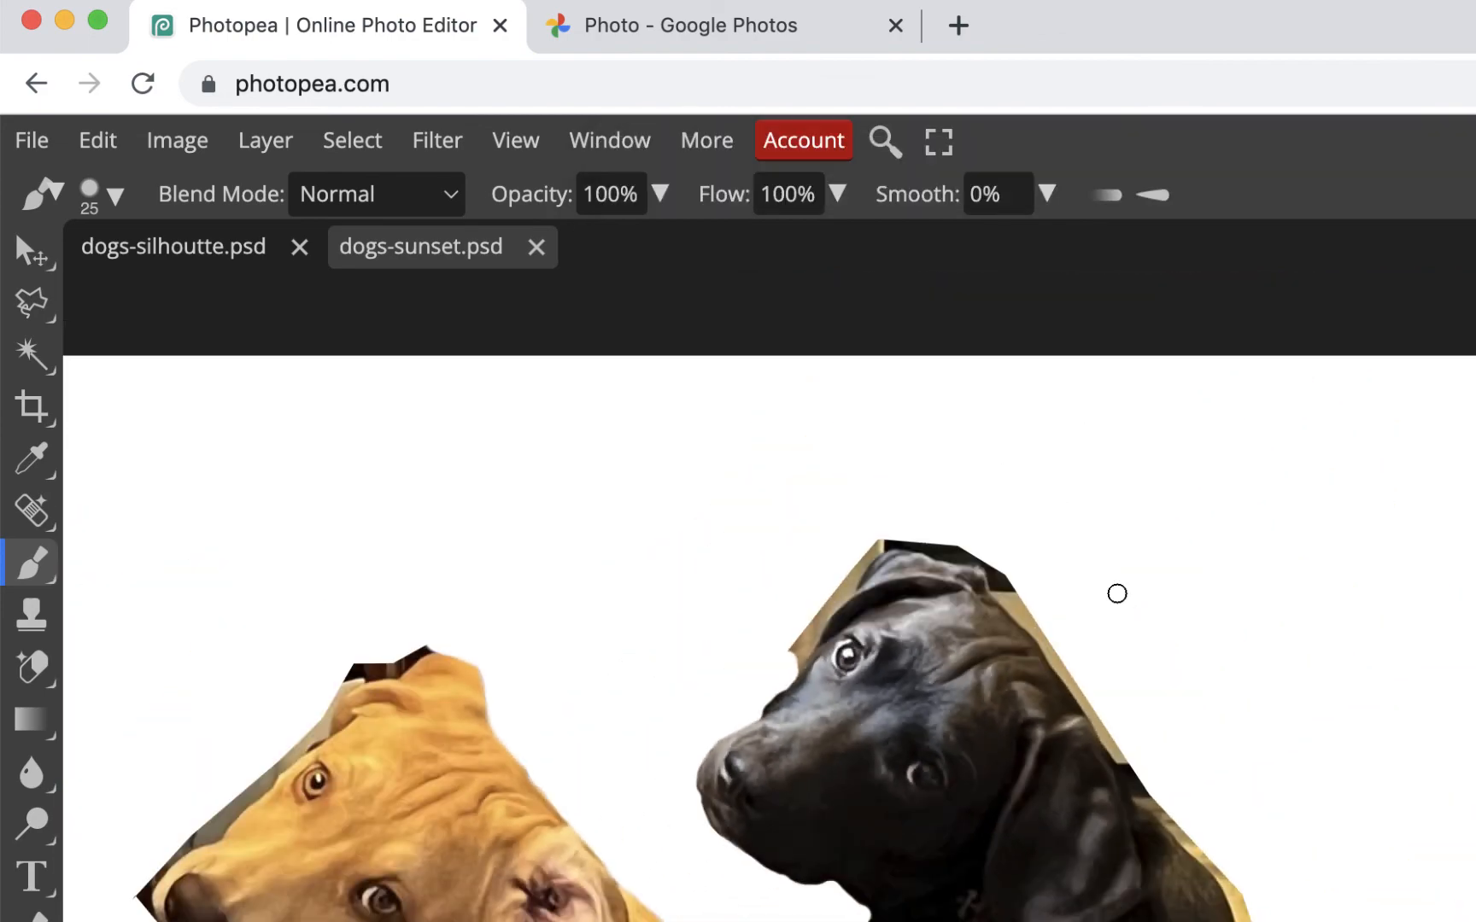
scroll(1093, 708, down, 5)
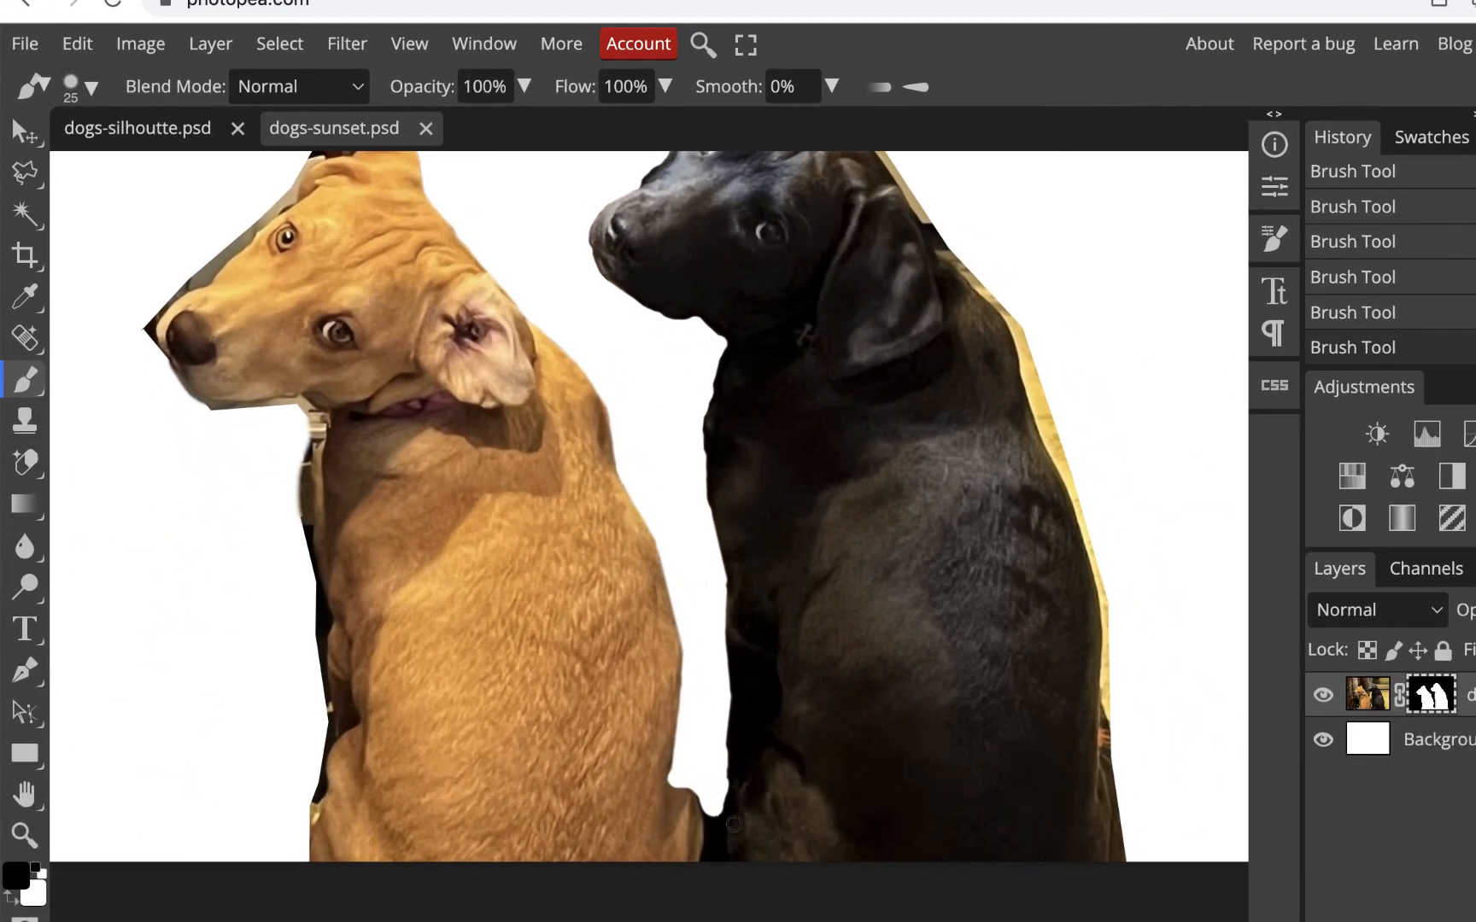
scroll(757, 399, up, 5)
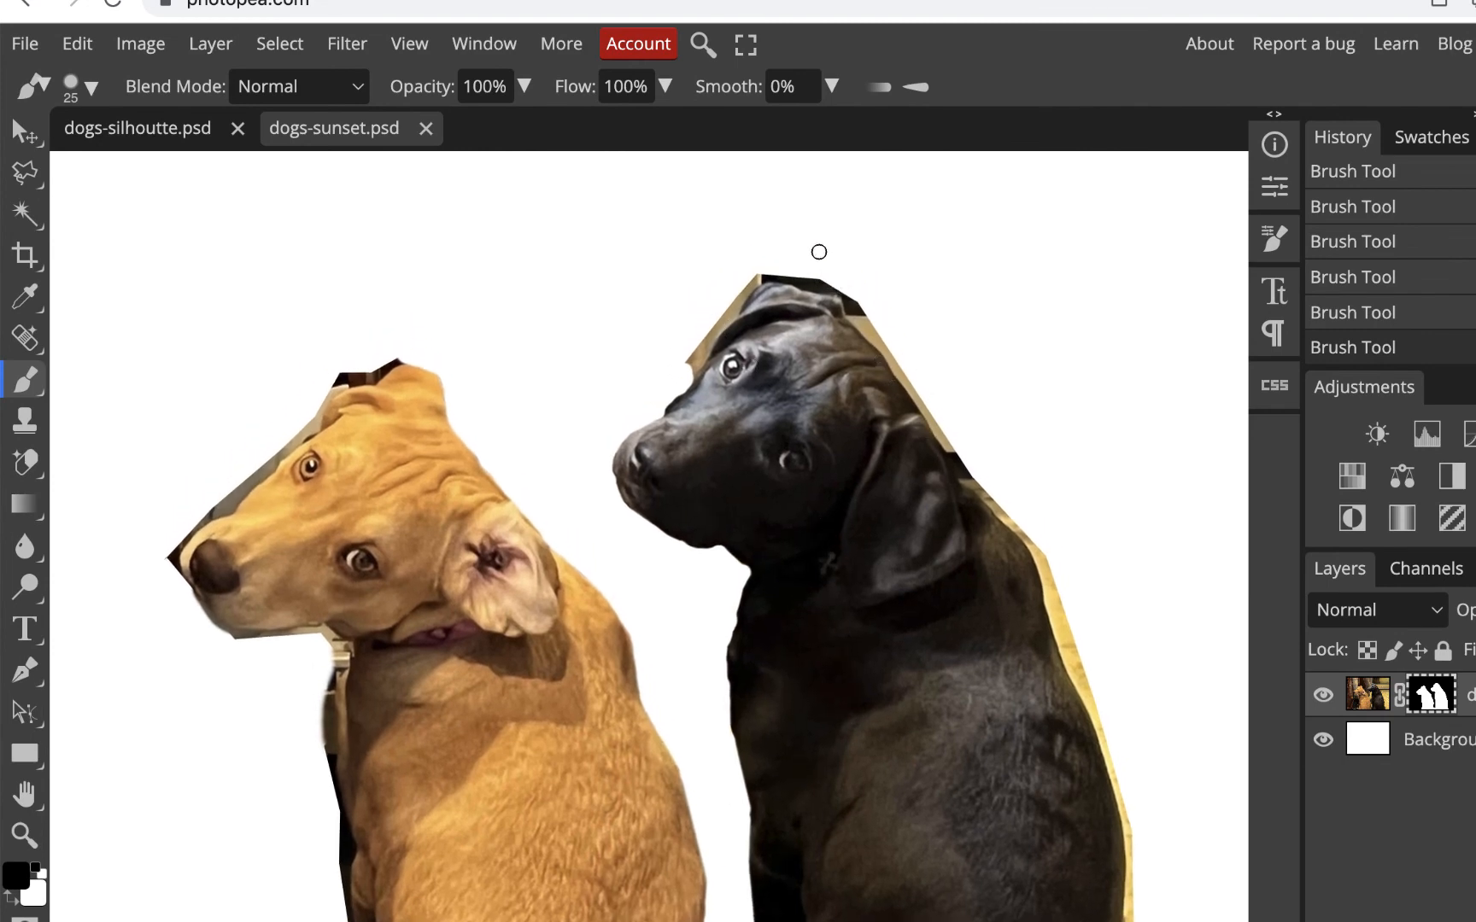
scroll(837, 306, up, 2)
scroll(832, 385, down, 2)
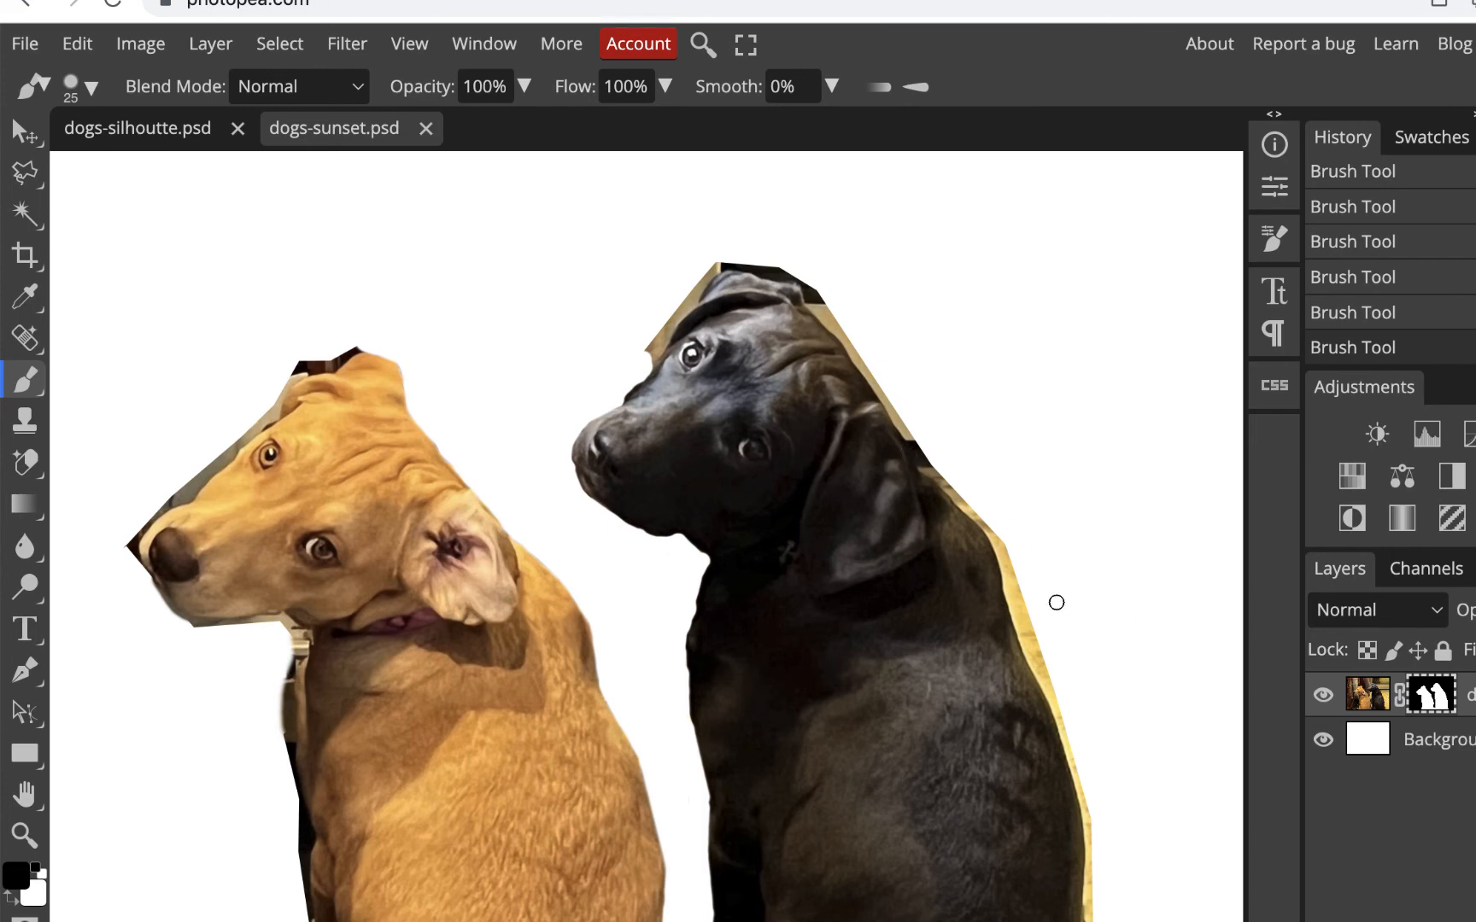
scroll(1056, 602, down, 5)
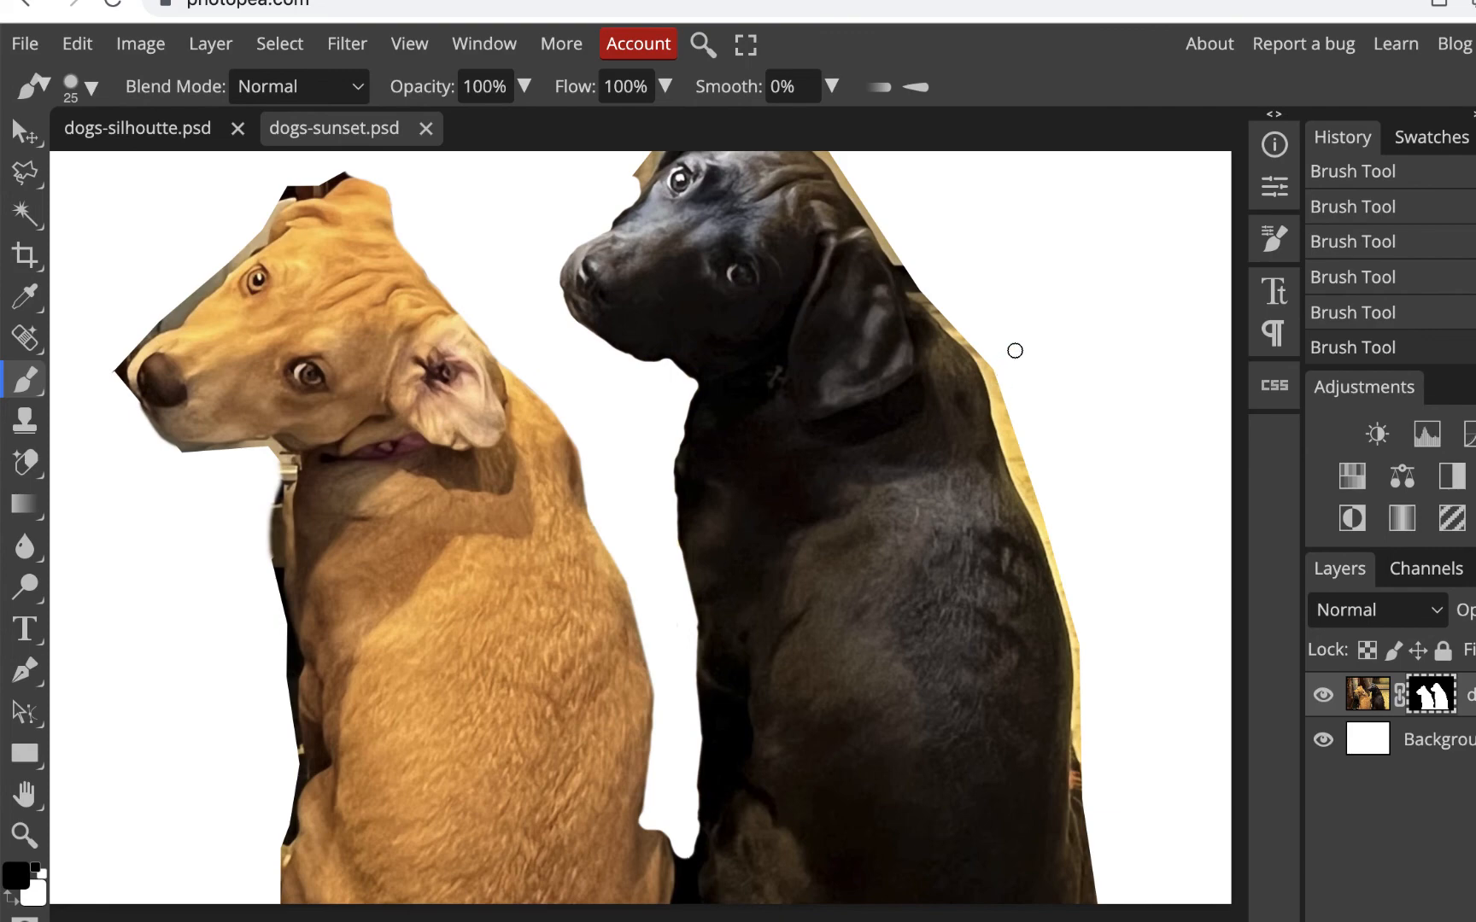
key(bracketright)
key(bracketright)
key(bracketright)
key(bracketright)
key(bracketright)
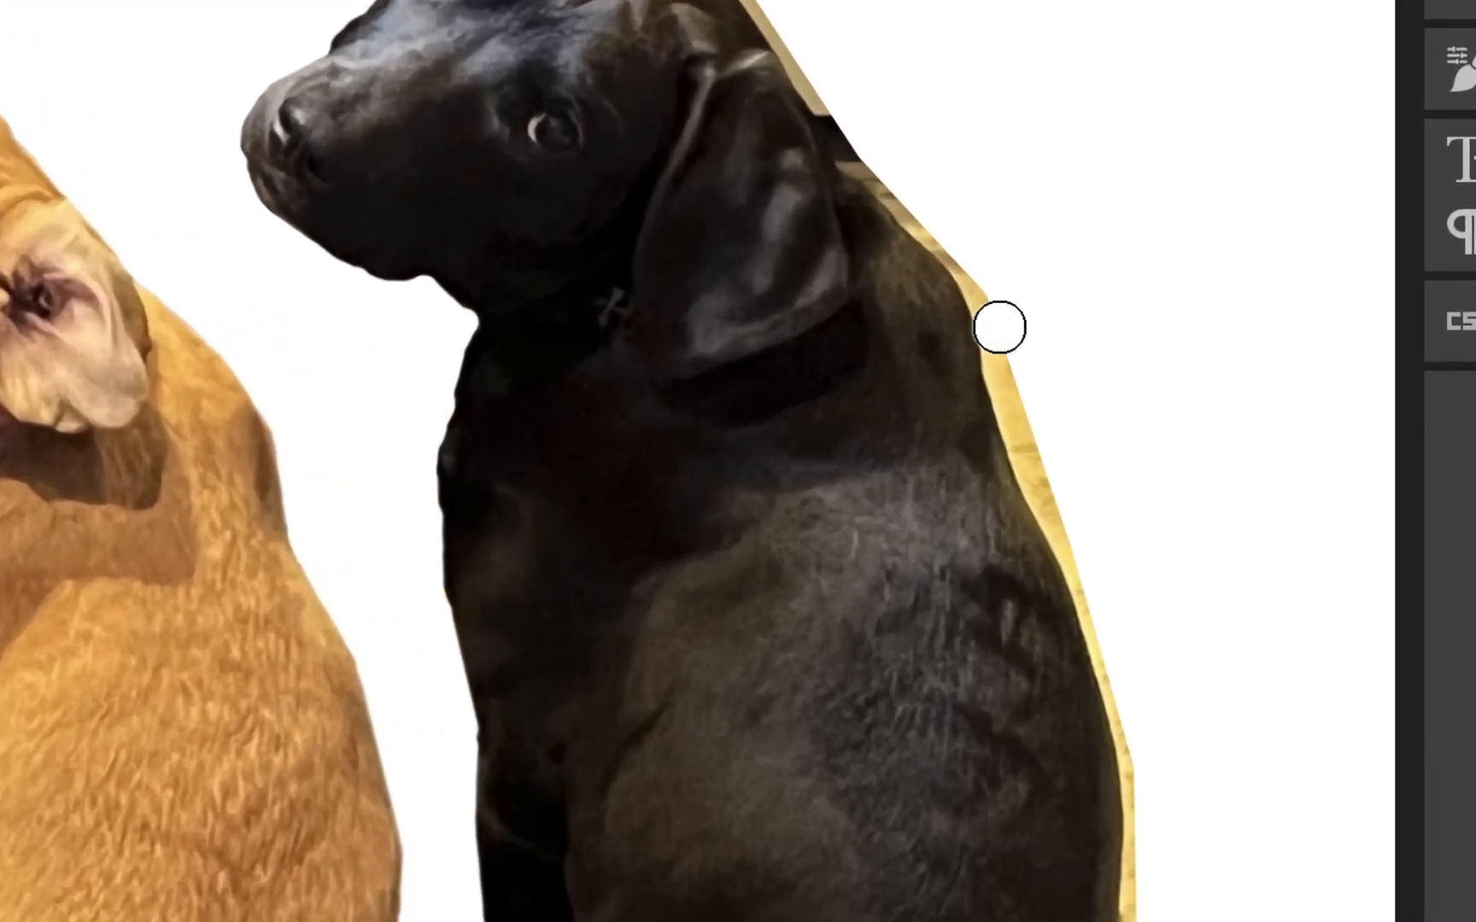
click(1000, 327)
shift+click(1032, 460)
shift+click(1079, 539)
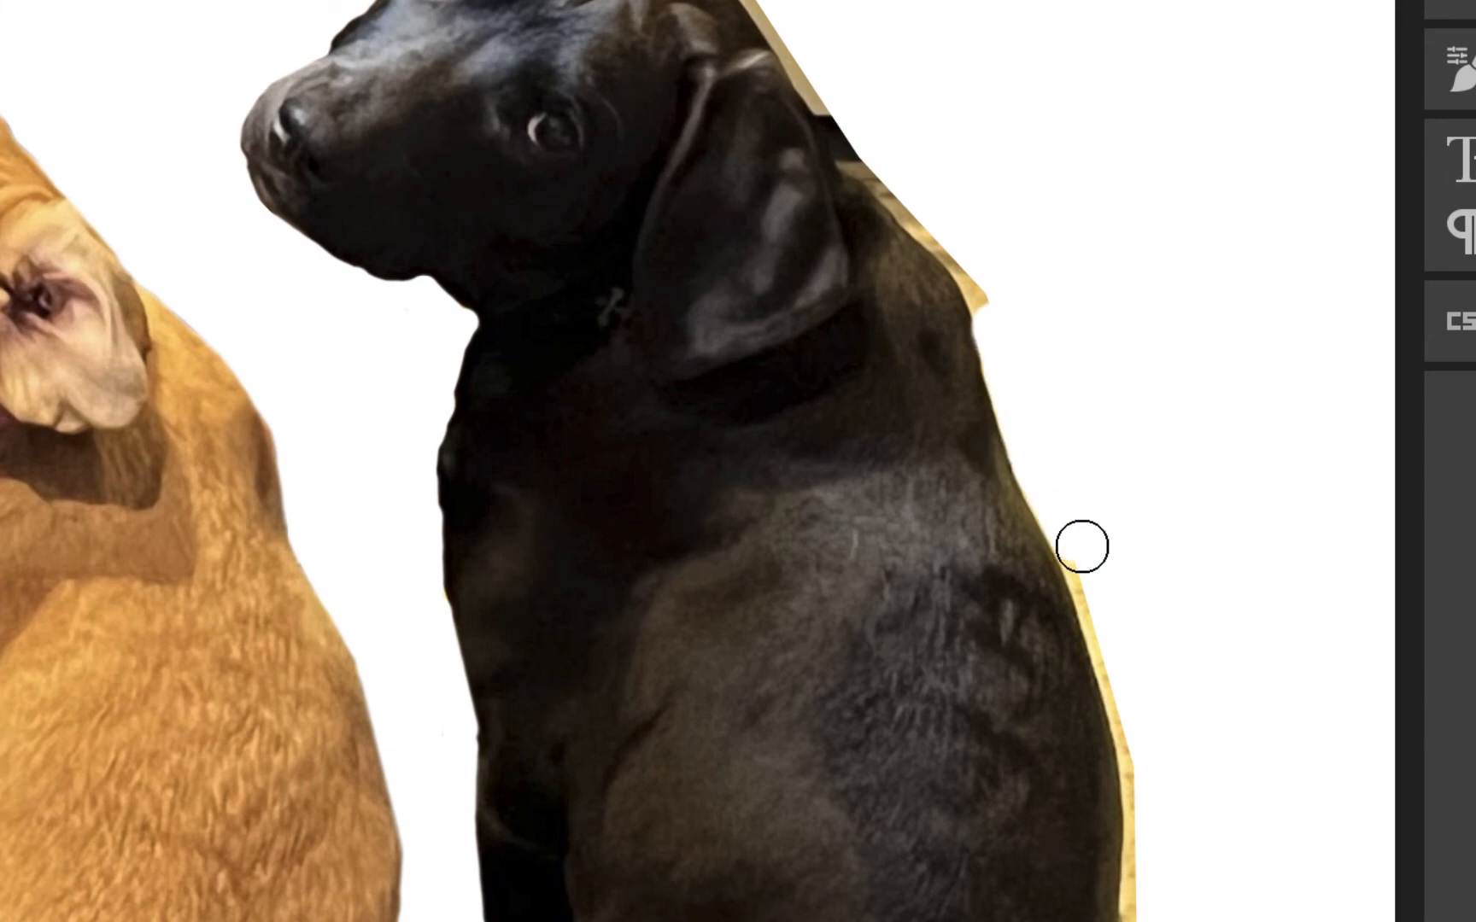
shift+click(1116, 645)
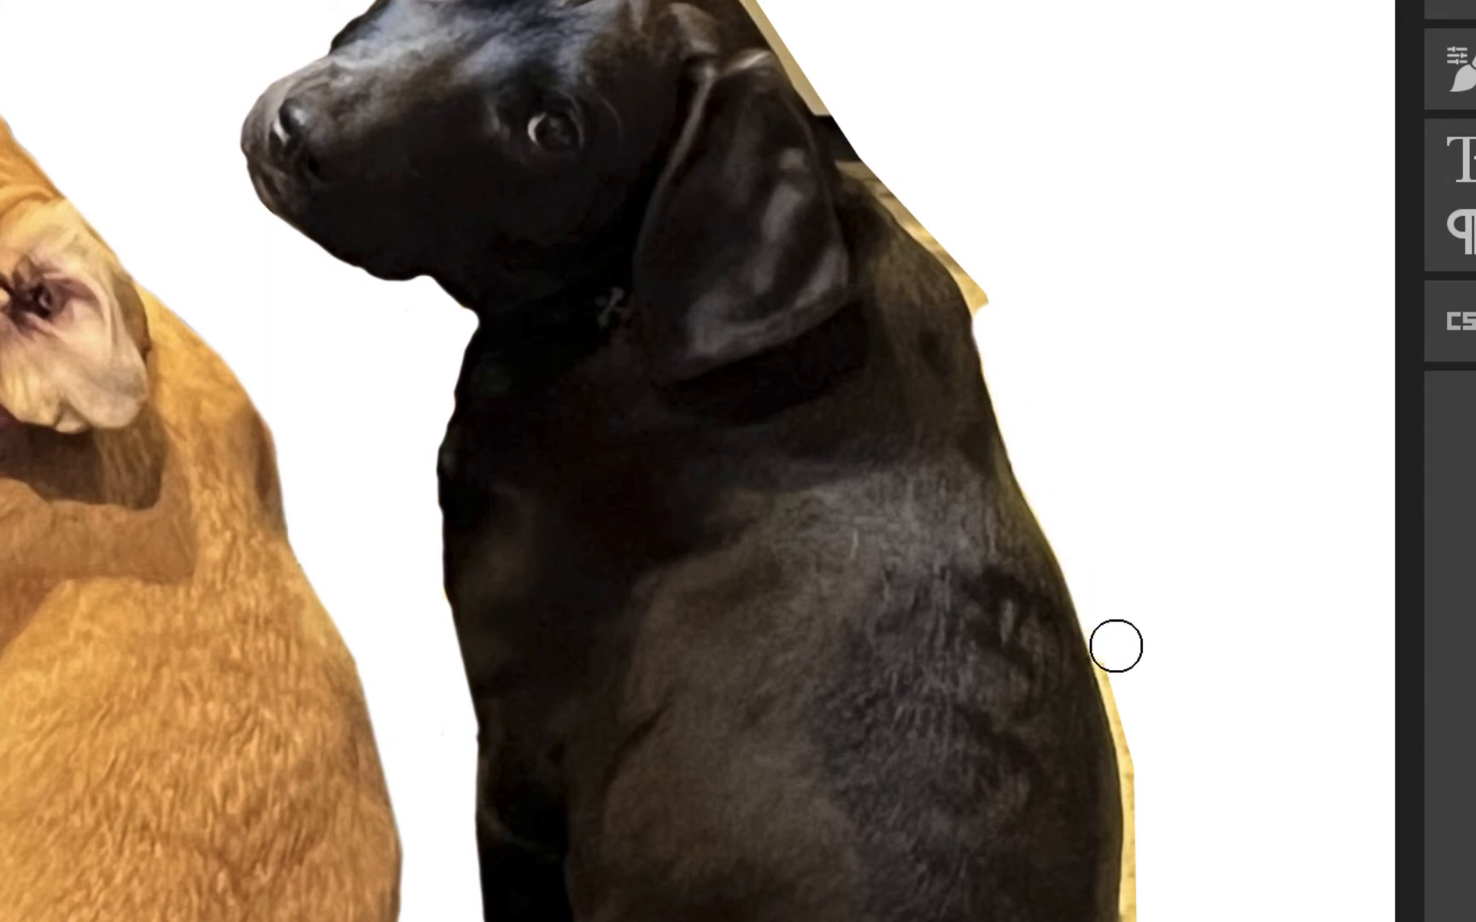
shift+click(1143, 781)
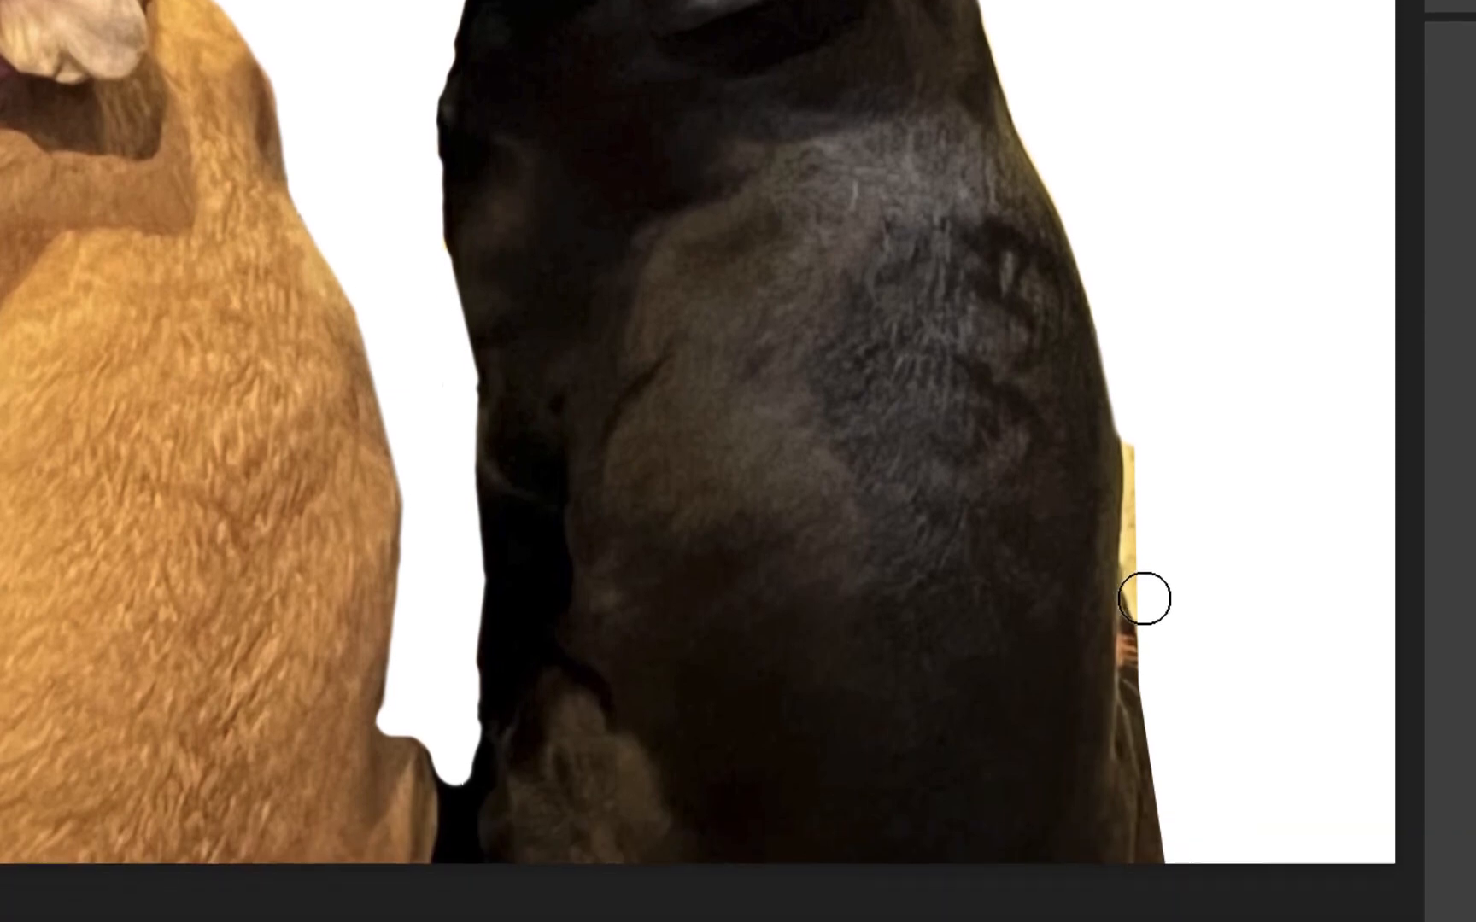
Continue the black mask strokes down the black dog's lower back to the image's bottom edge.
shift+click(1146, 598)
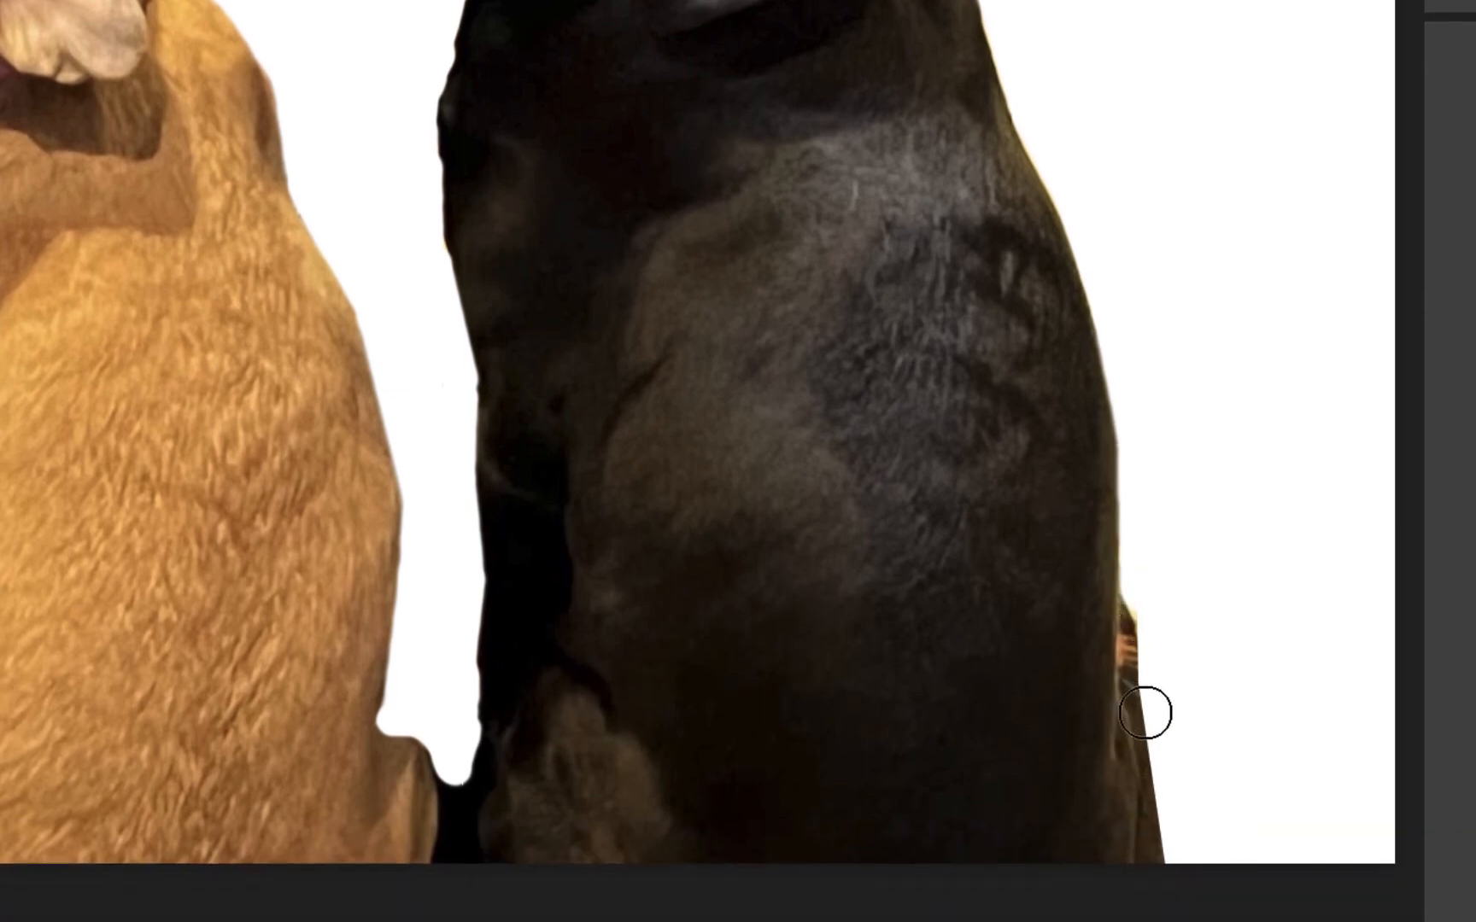
shift+click(1145, 713)
shift+click(1168, 875)
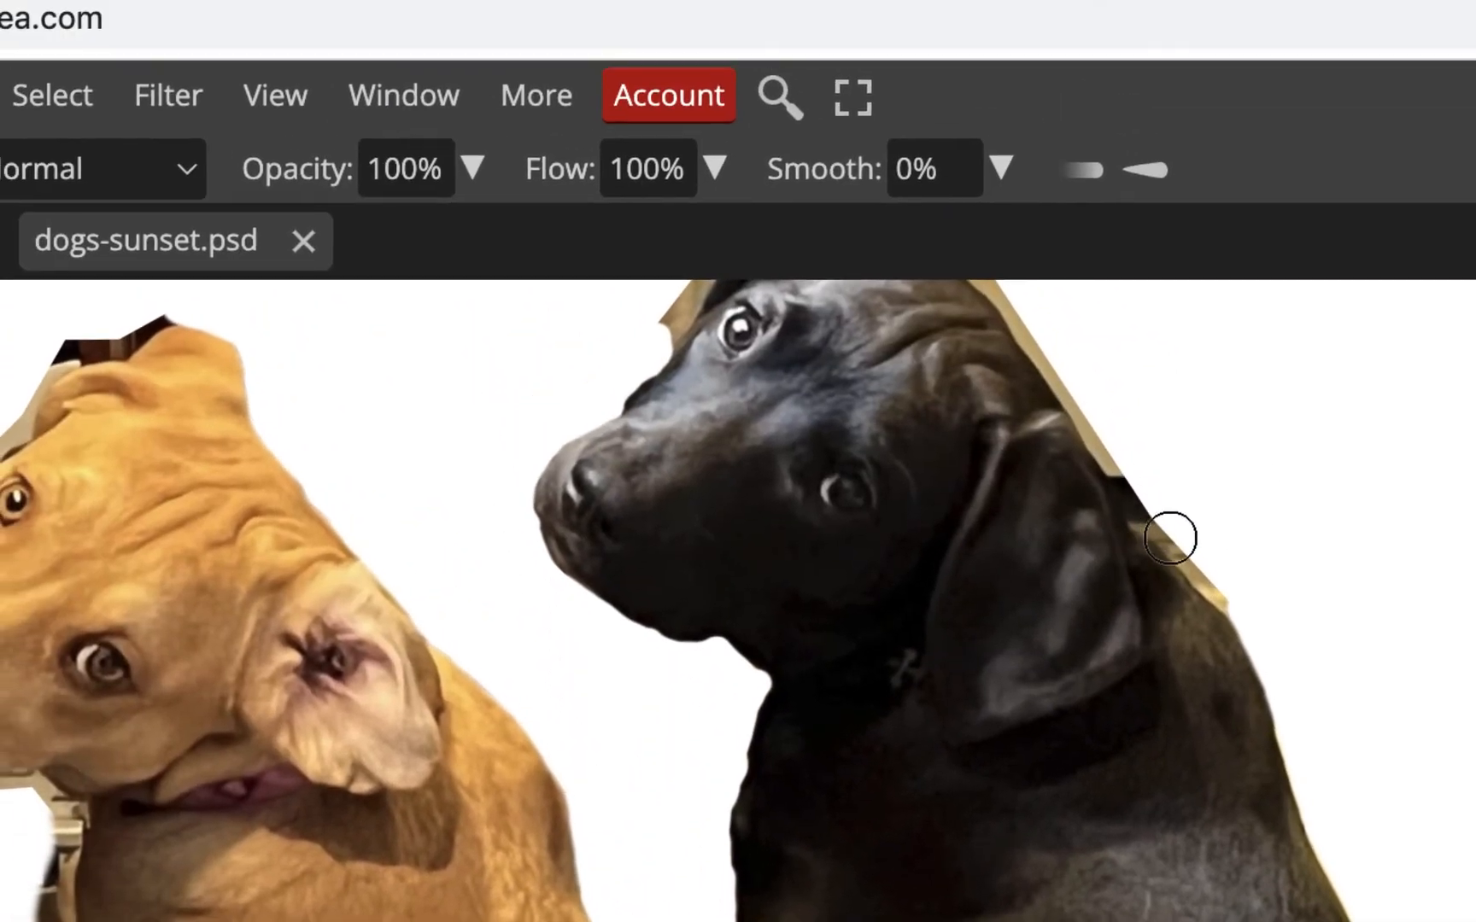
Paint black on the mask over the leftover background at the black dog's shoulder and behind its drooping ear.
drag(1186, 546, 1137, 511)
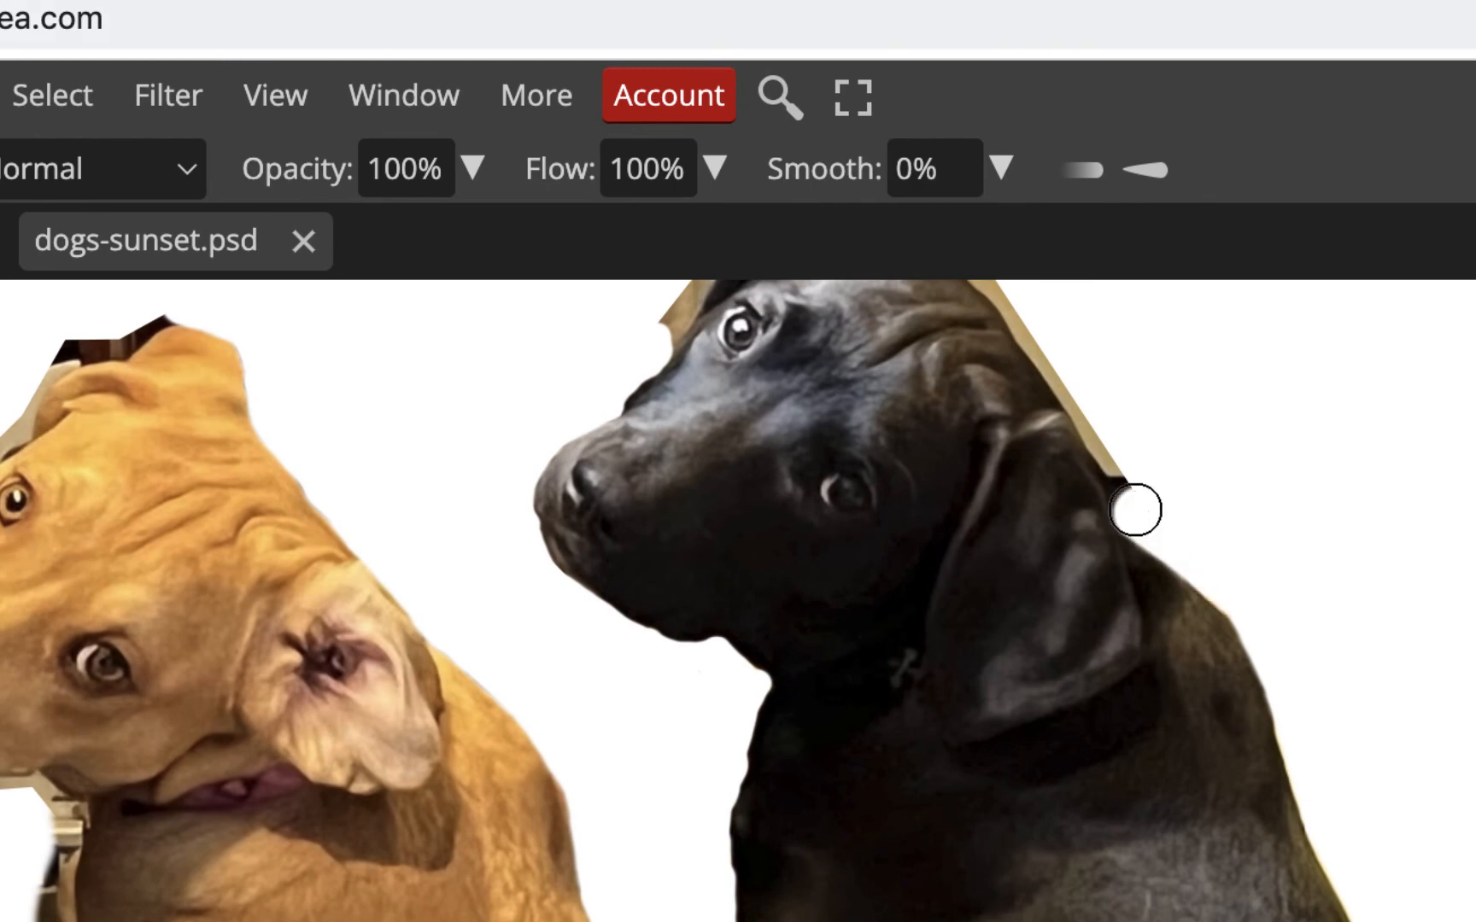
scroll(1231, 481, up, 3)
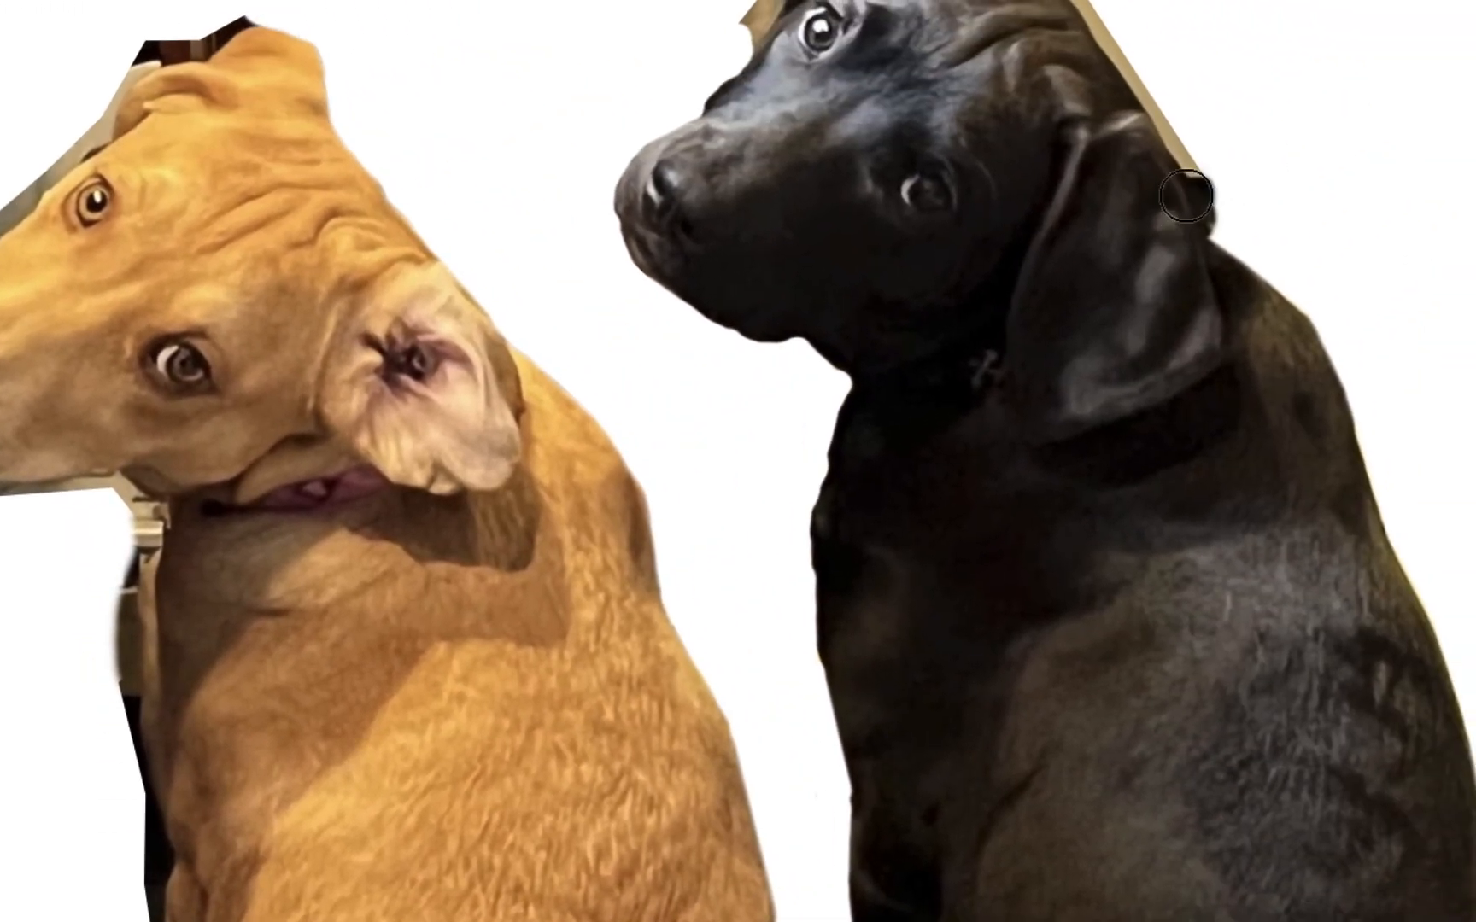
mouse_move(1186, 196)
mouse_down()
mouse_move(1186, 267)
mouse_move(1210, 292)
mouse_move(1179, 200)
mouse_up()
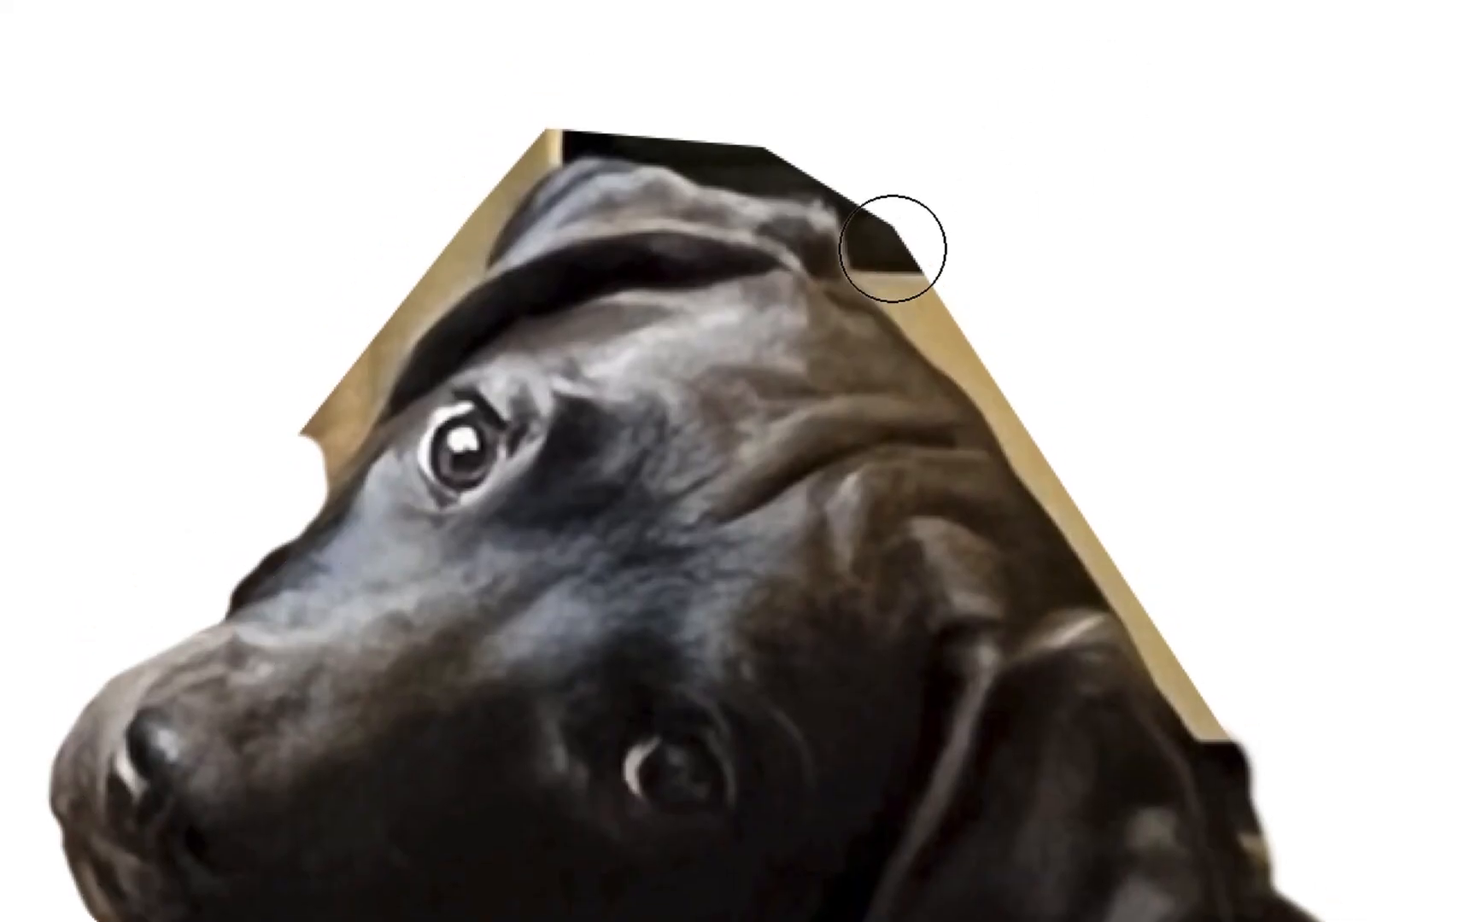
Hide the background along the back of the black dog's head and most of the dark patch above its raised ear.
mouse_move(892, 248)
mouse_down()
mouse_move(1054, 434)
mouse_move(1035, 397)
mouse_move(1232, 709)
mouse_up()
scroll(1232, 709, down, 4)
mouse_move(1110, 462)
mouse_down()
mouse_move(1150, 550)
mouse_move(1133, 507)
mouse_up()
scroll(1133, 507, up, 4)
drag(1047, 162, 842, 106)
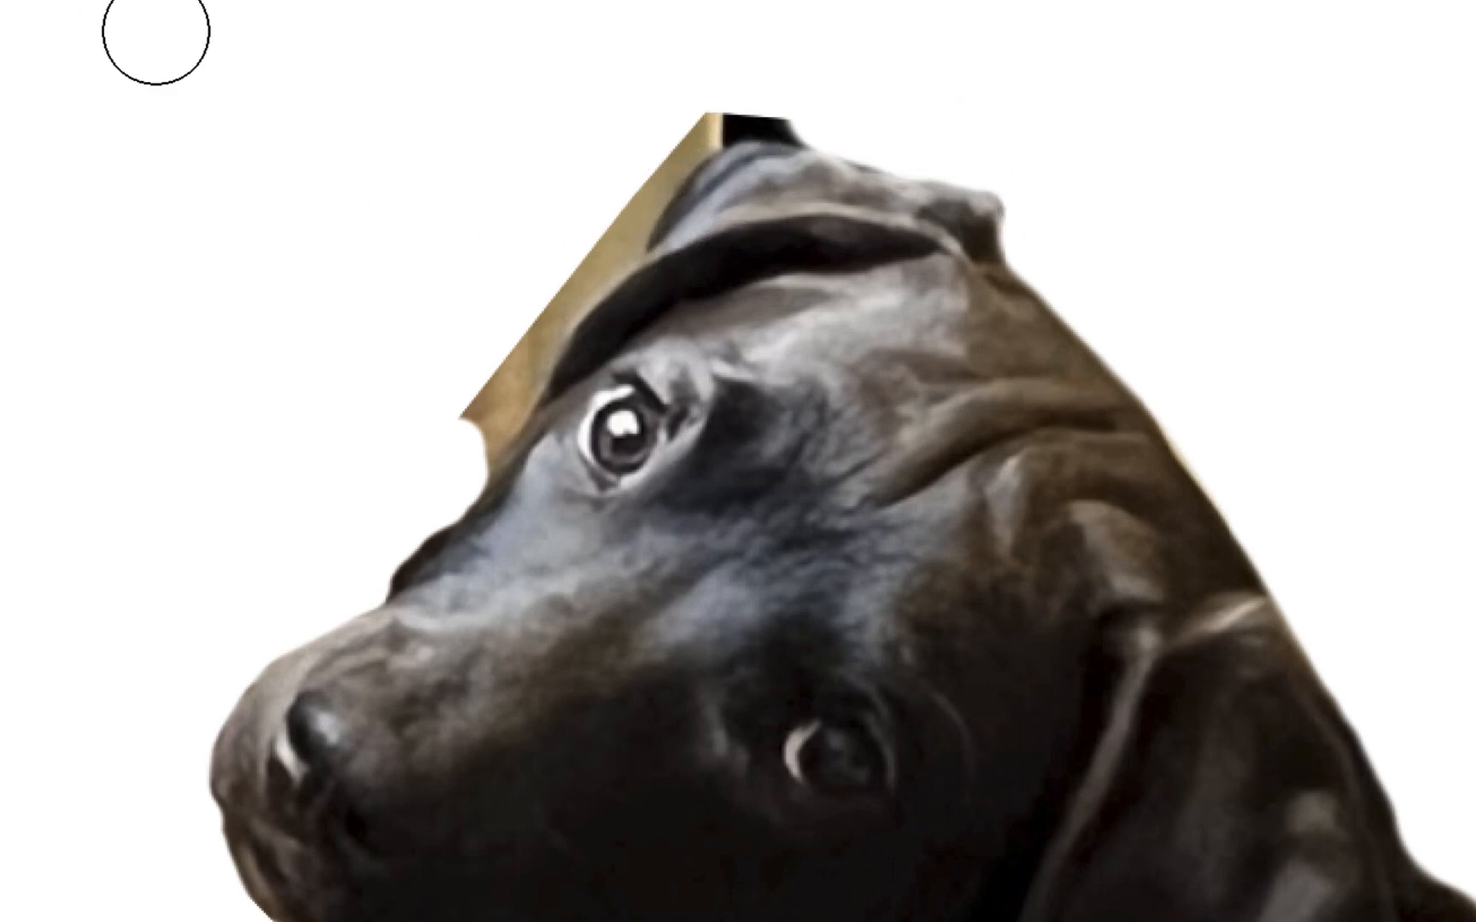
Set the brush hardness to 61% and paint away the background from the black dog's raised ear down its forehead to the muzzle.
click(61, 15)
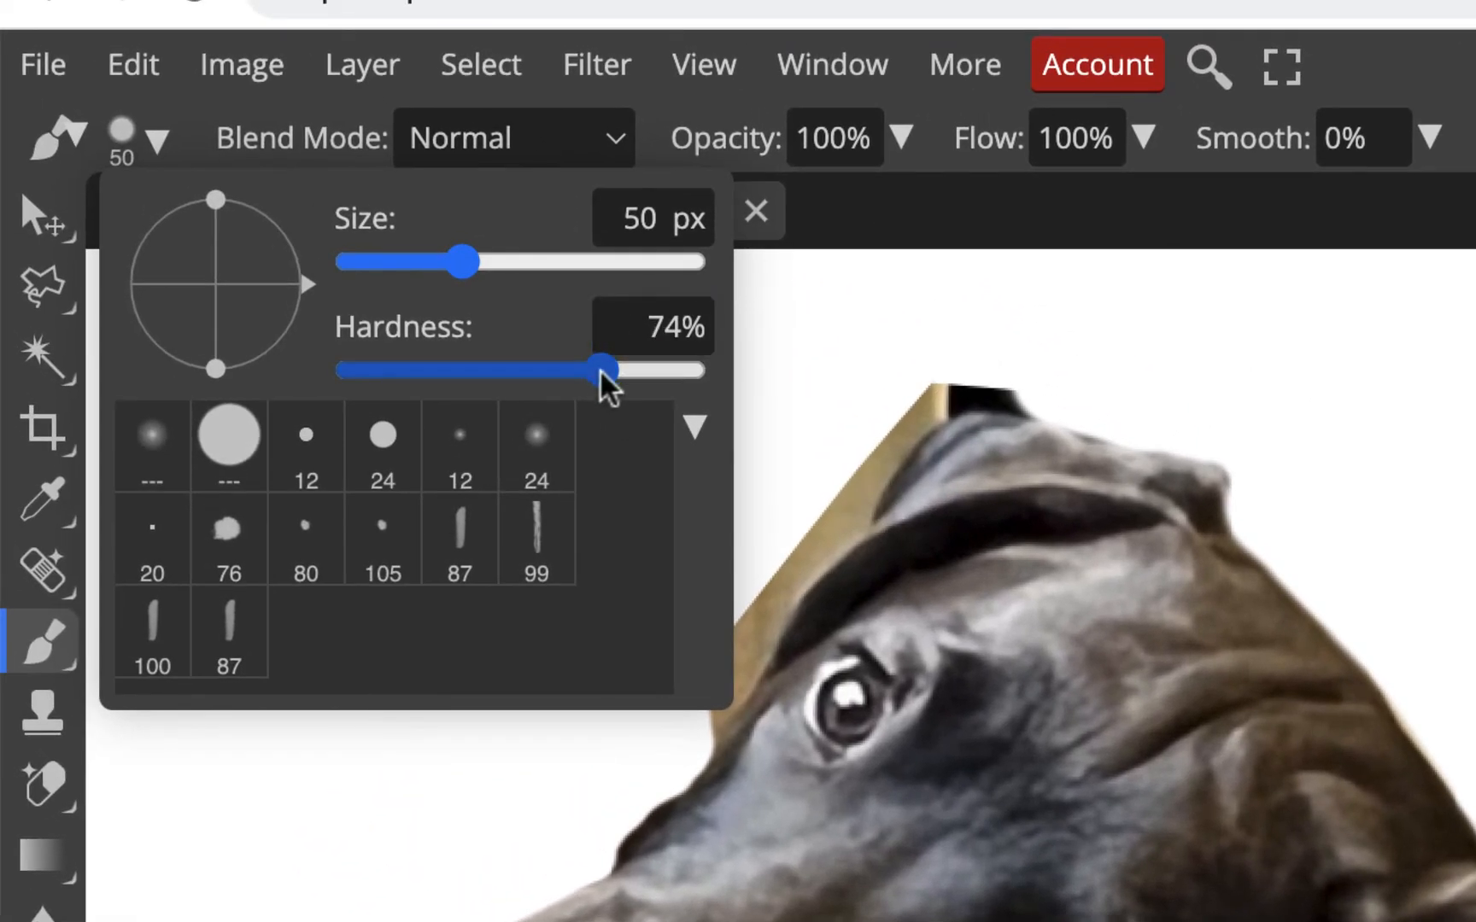
drag(602, 373, 556, 372)
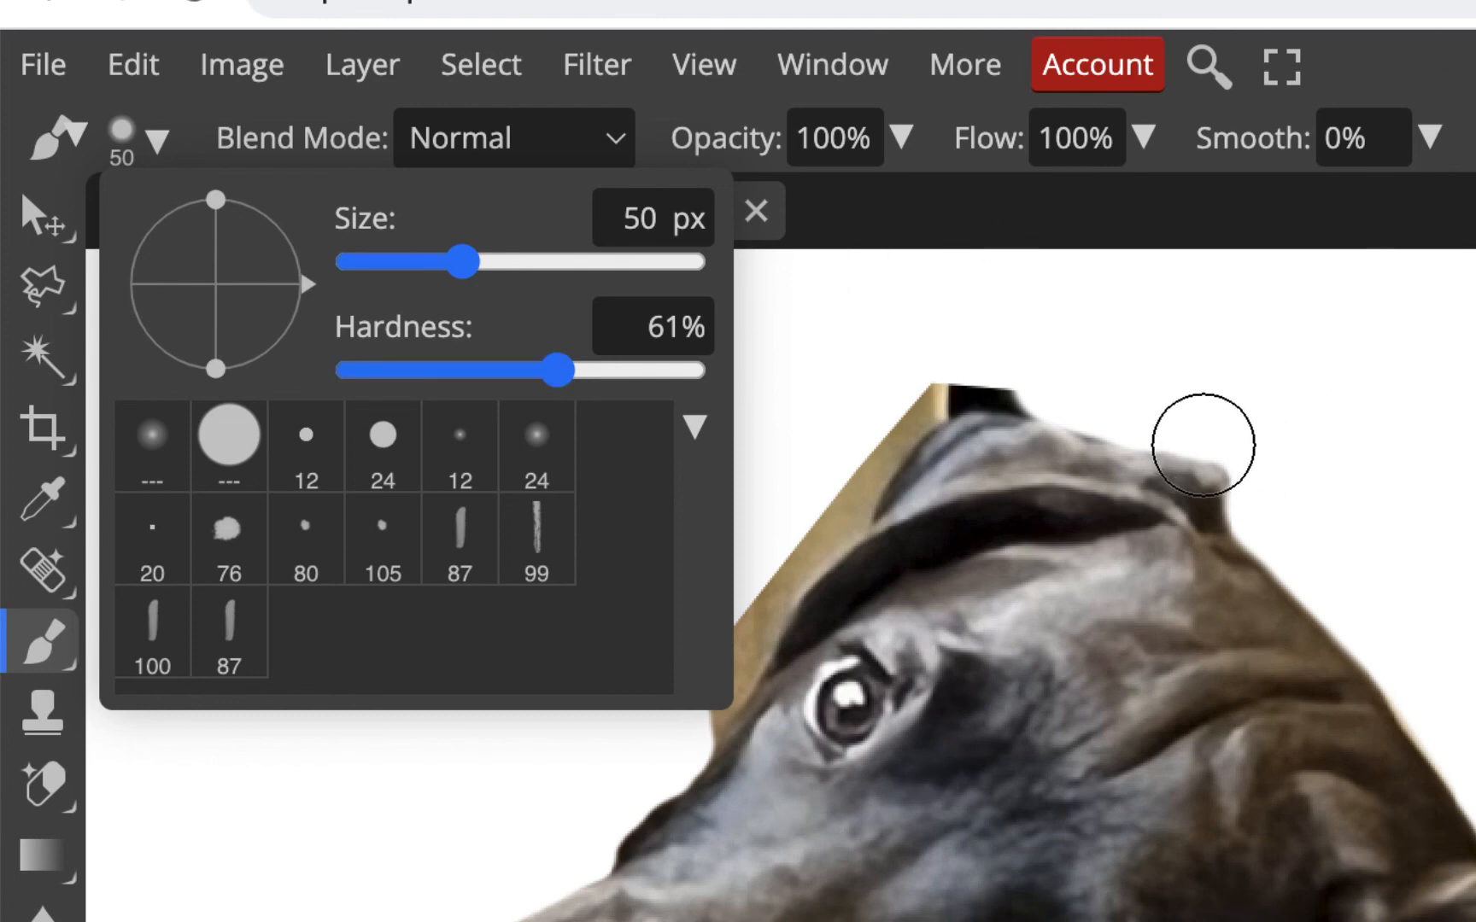
click(1031, 368)
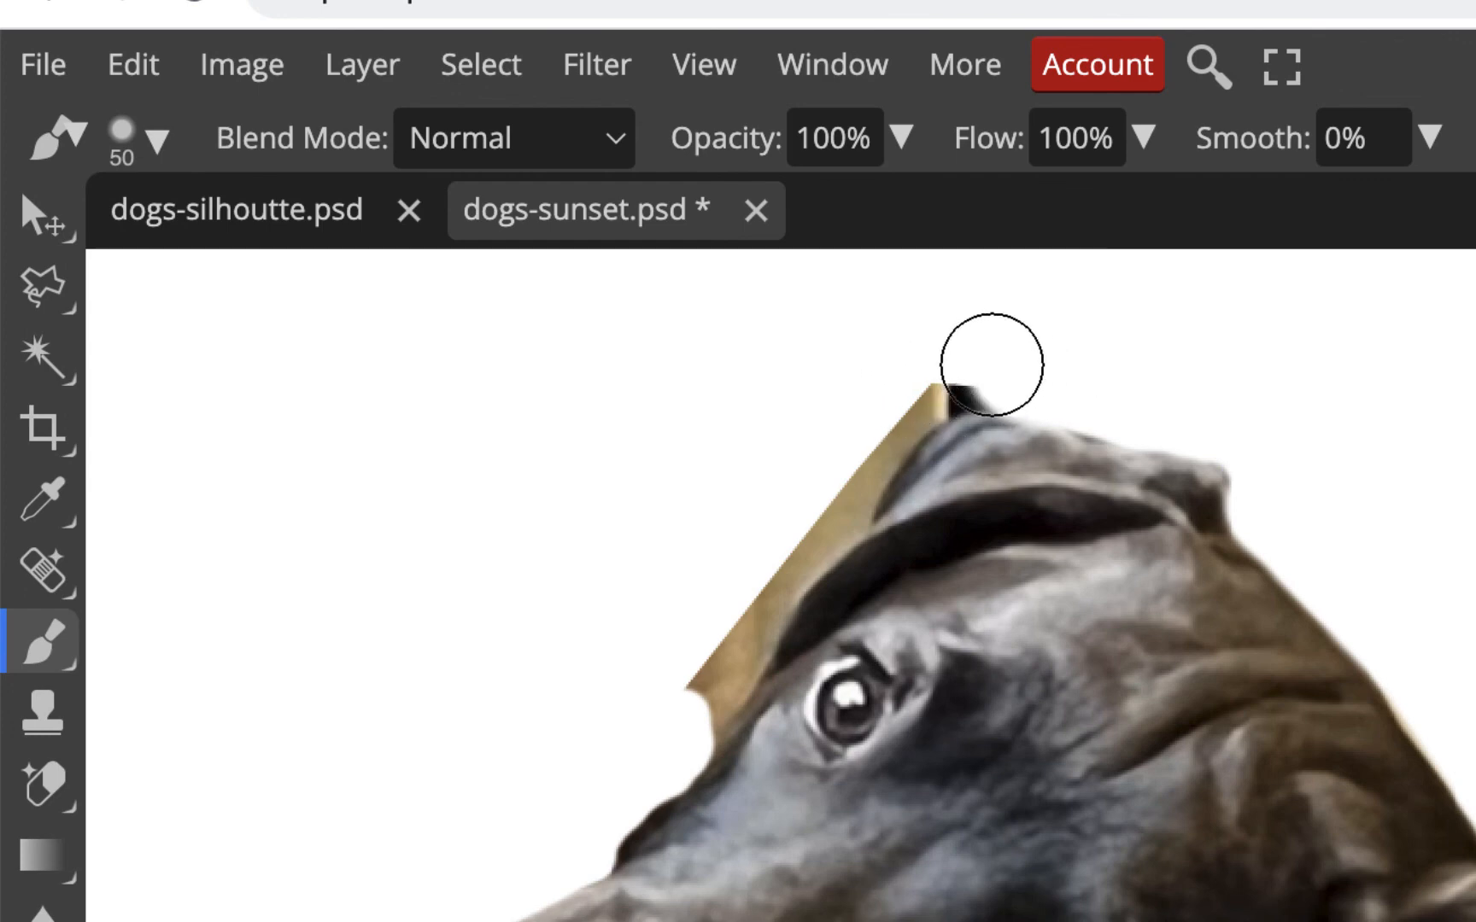
mouse_move(992, 362)
mouse_down()
mouse_move(950, 362)
mouse_move(863, 426)
mouse_move(552, 848)
mouse_up()
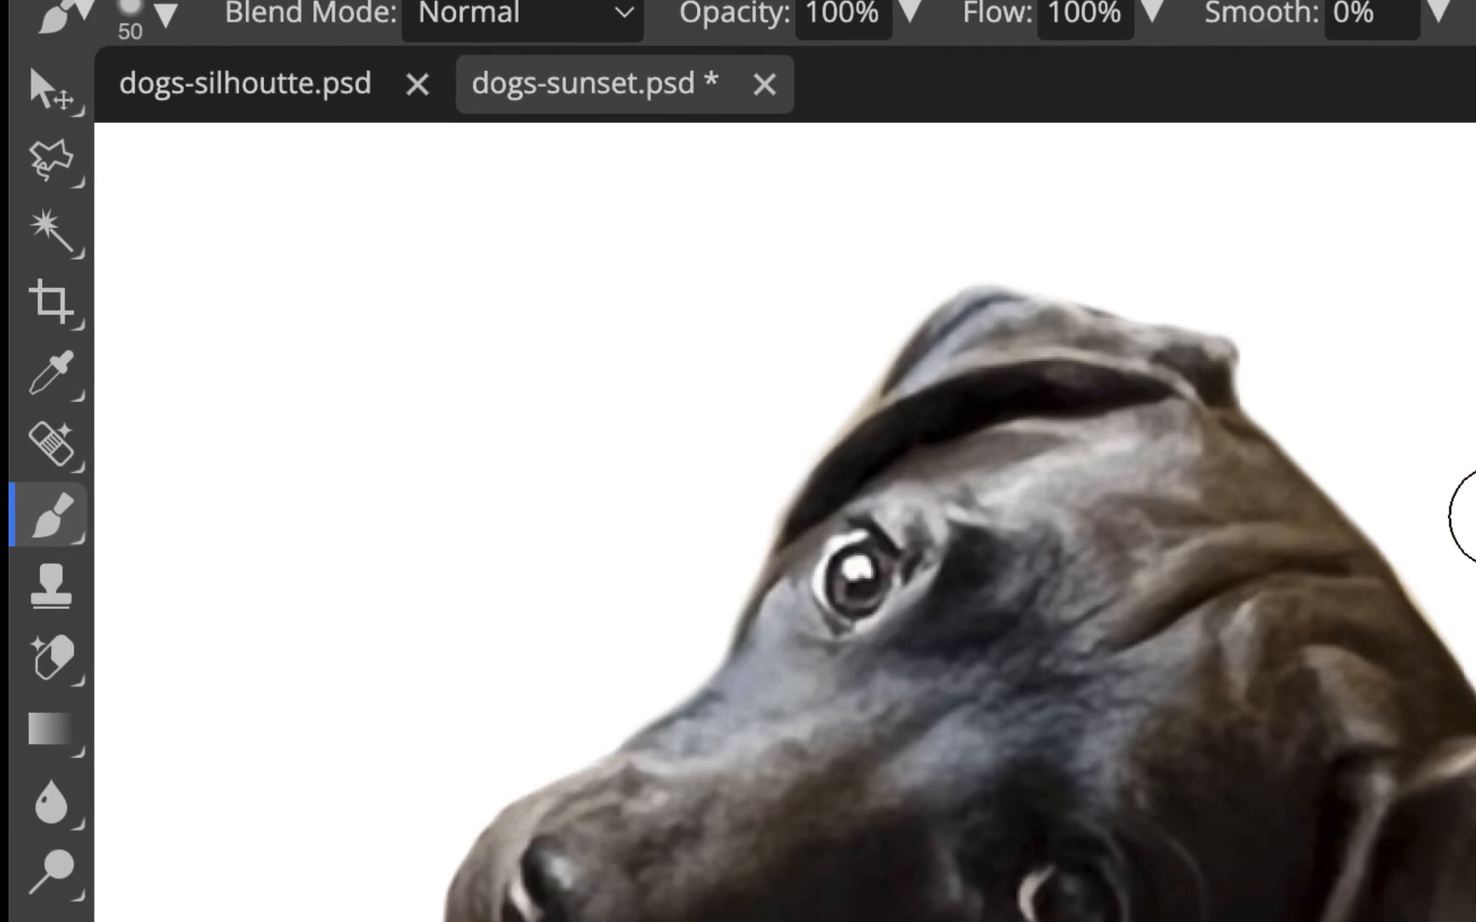
Paint black on the mask over the dark strip beside the golden dog's lower chest and haunch.
scroll(1475, 356, down, 15)
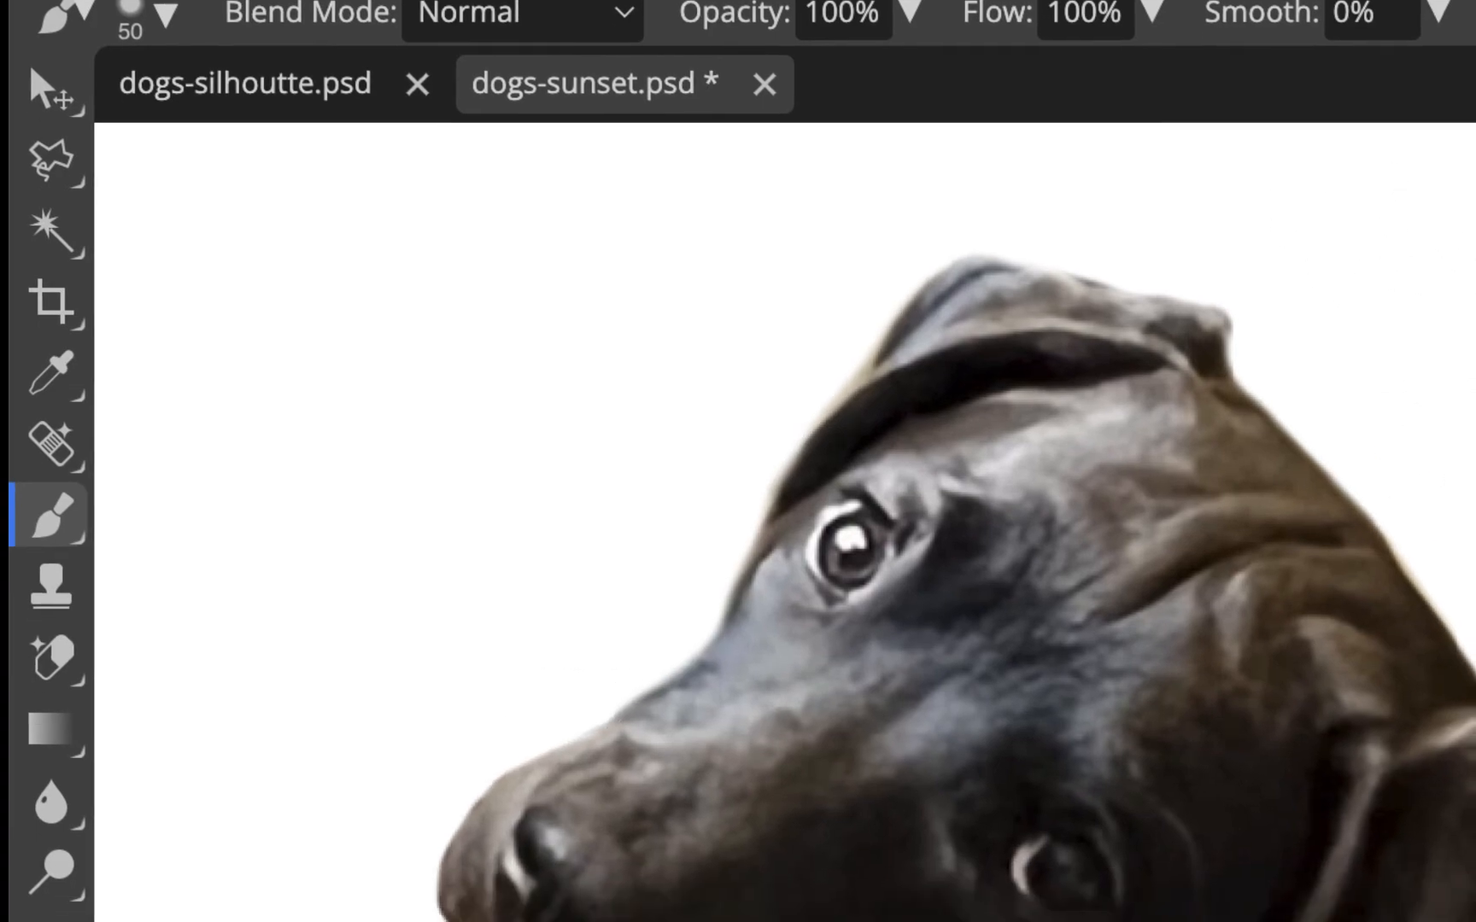
scroll(1475, 474, down, 5)
scroll(1475, 474, left, 15)
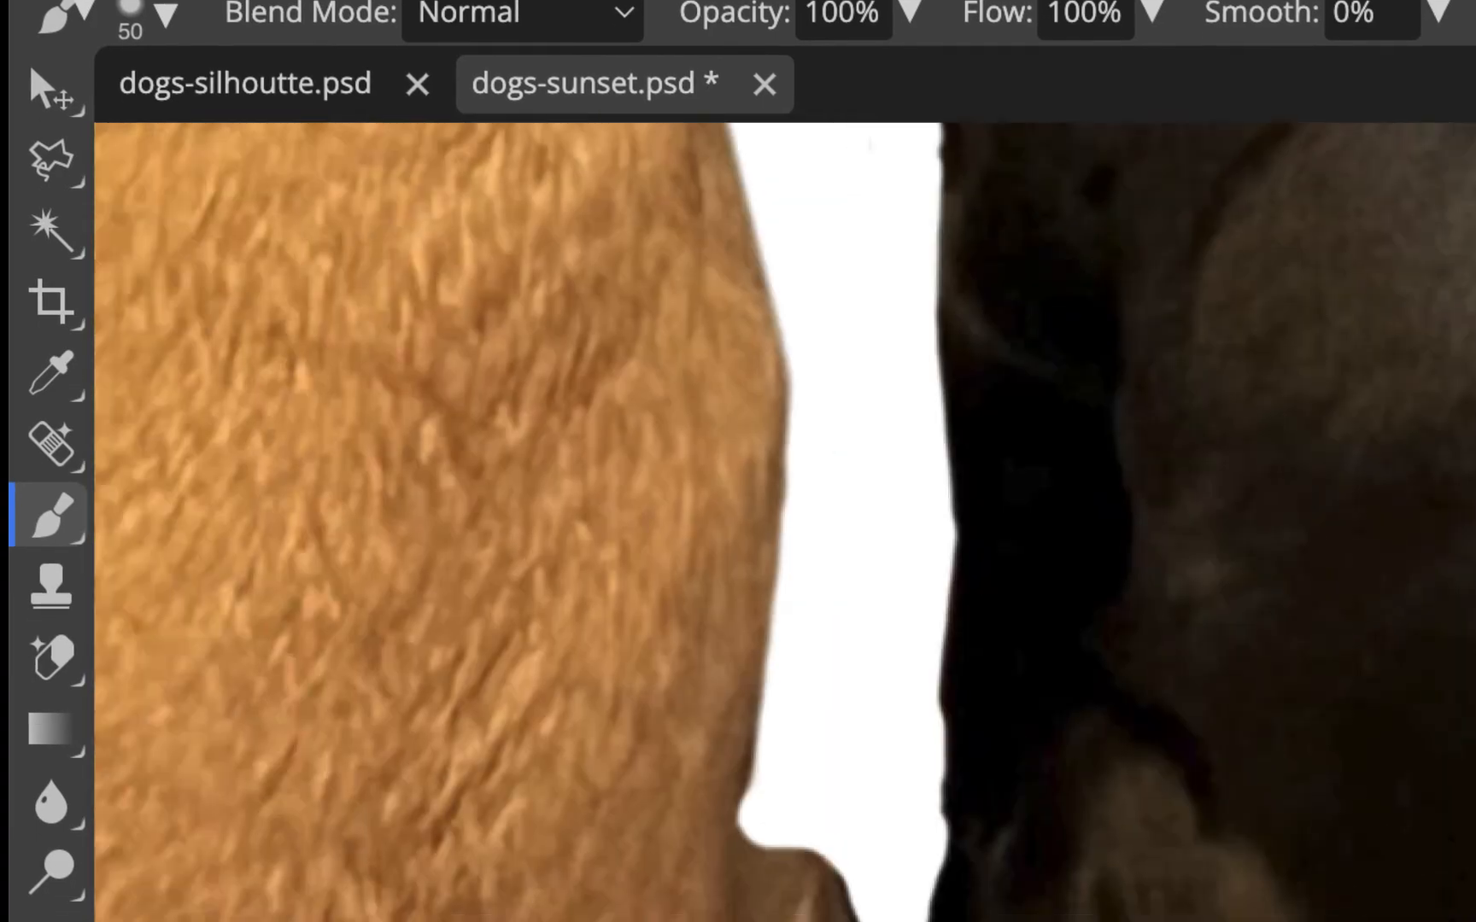
scroll(1464, 483, up, 3)
scroll(1465, 483, left, 2)
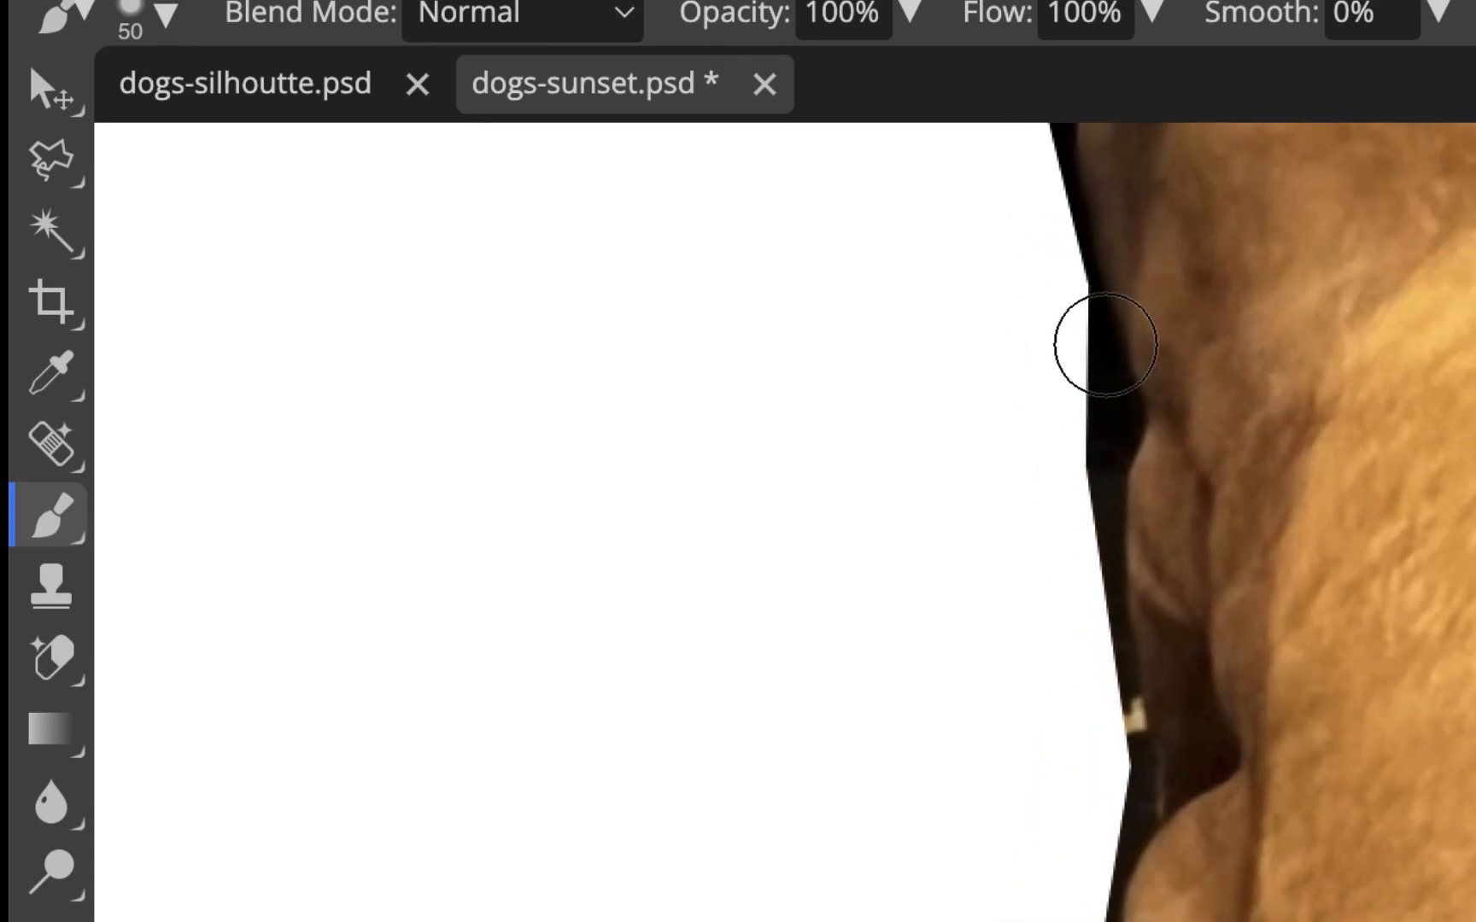
mouse_move(1084, 405)
mouse_down()
mouse_move(1061, 594)
mouse_move(1095, 409)
mouse_move(1066, 632)
mouse_move(1090, 717)
mouse_move(1089, 913)
mouse_up()
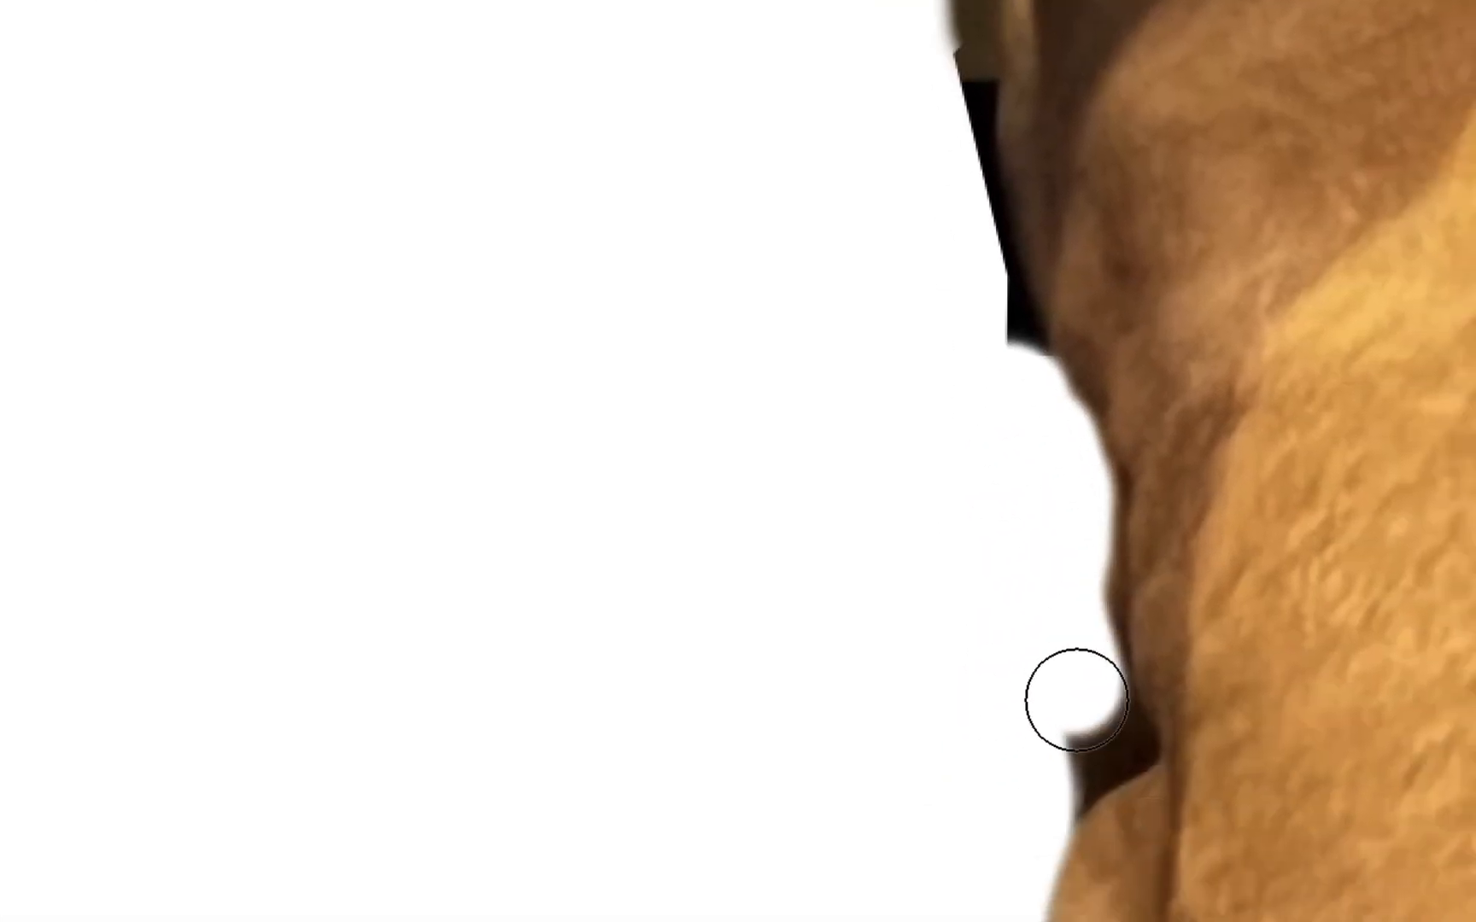
Hide the background along the golden dog's upper chest and throat and beneath its jaw toward the nose.
drag(1052, 586, 901, 2)
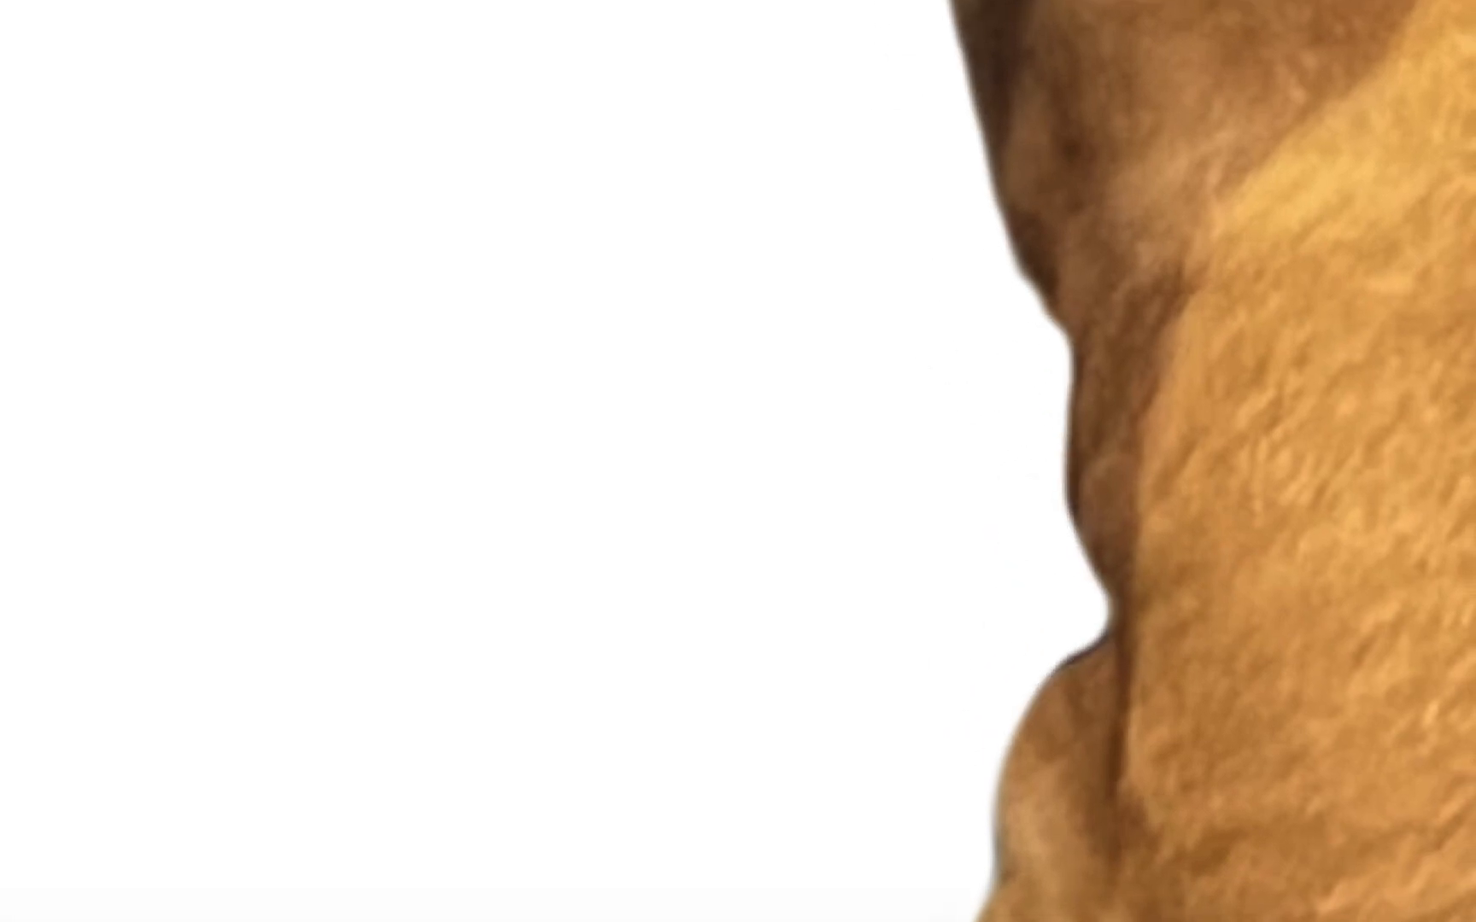
scroll(922, 228, up, 8)
mouse_move(1029, 384)
mouse_down()
mouse_move(1084, 418)
mouse_move(1069, 807)
mouse_move(1052, 408)
mouse_move(971, 380)
mouse_move(735, 403)
mouse_move(922, 398)
mouse_move(721, 398)
mouse_move(518, 210)
mouse_move(487, 59)
mouse_move(520, 175)
mouse_up()
Paint black on the mask around the golden dog's nose and along its muzzle and forehead up to the raised ear.
scroll(854, 428, up, 6)
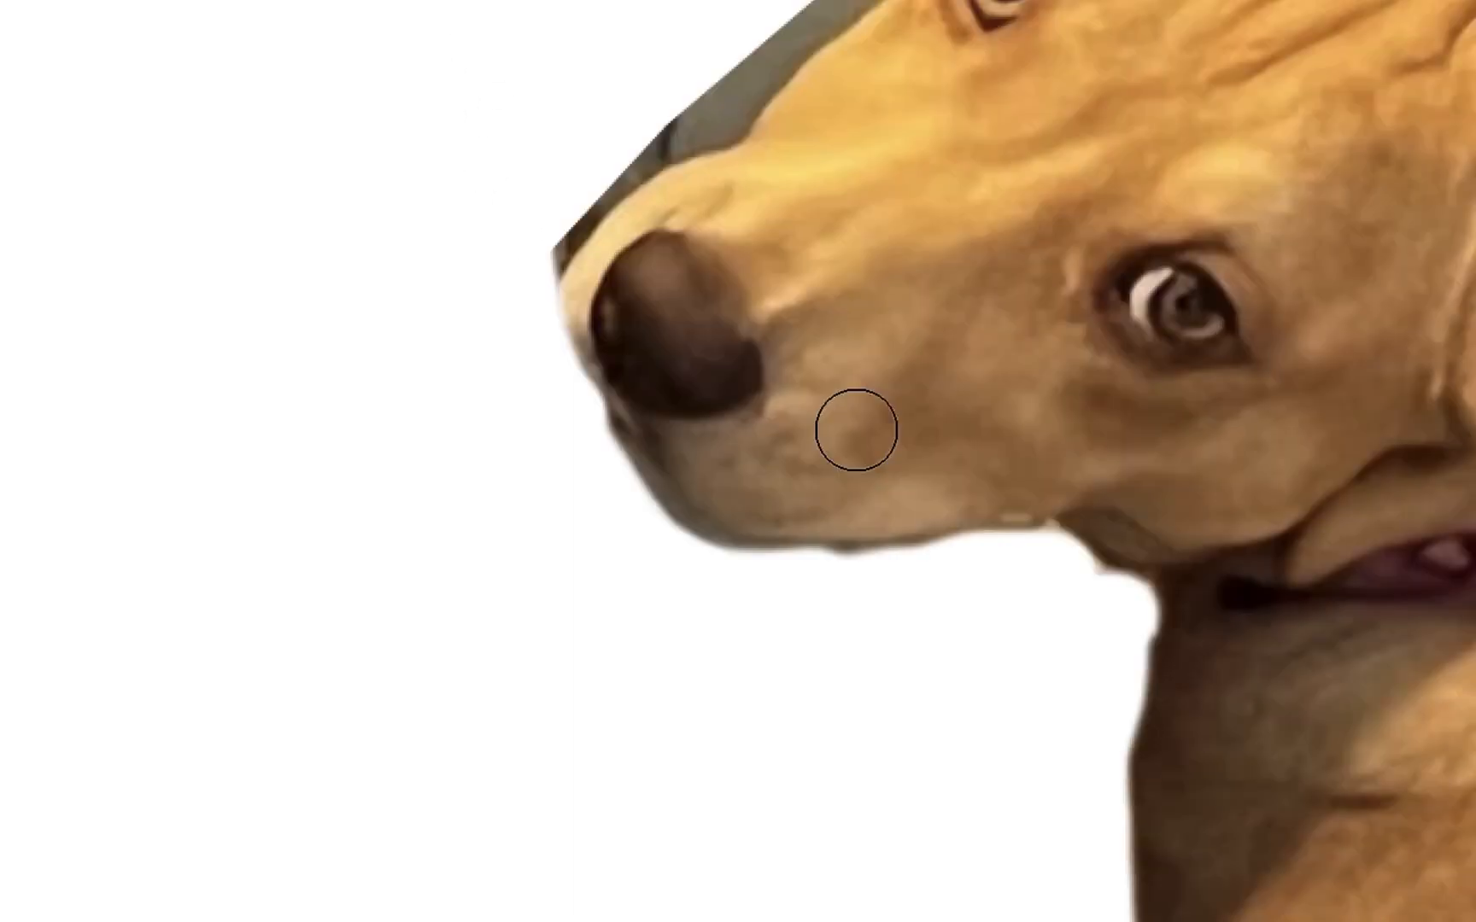
key(super+plus)
mouse_move(696, 408)
mouse_down()
mouse_move(616, 419)
mouse_move(555, 446)
mouse_move(589, 431)
mouse_up()
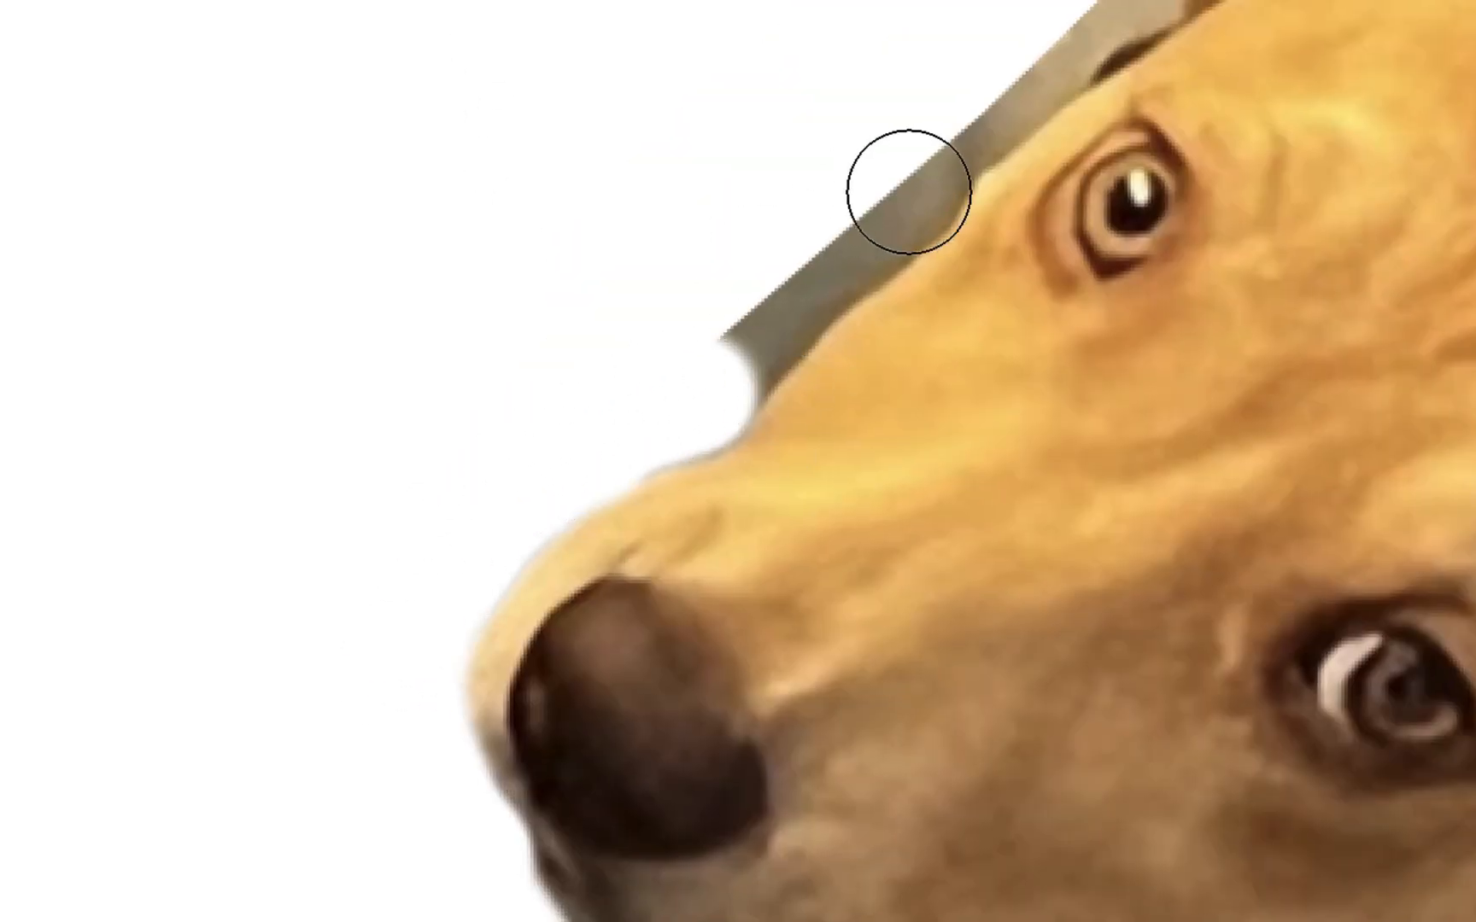
drag(909, 188, 738, 333)
scroll(1119, 262, up, 5)
mouse_move(1119, 262)
mouse_down()
mouse_move(1010, 341)
mouse_move(1193, 224)
mouse_up()
scroll(1192, 224, right, 5)
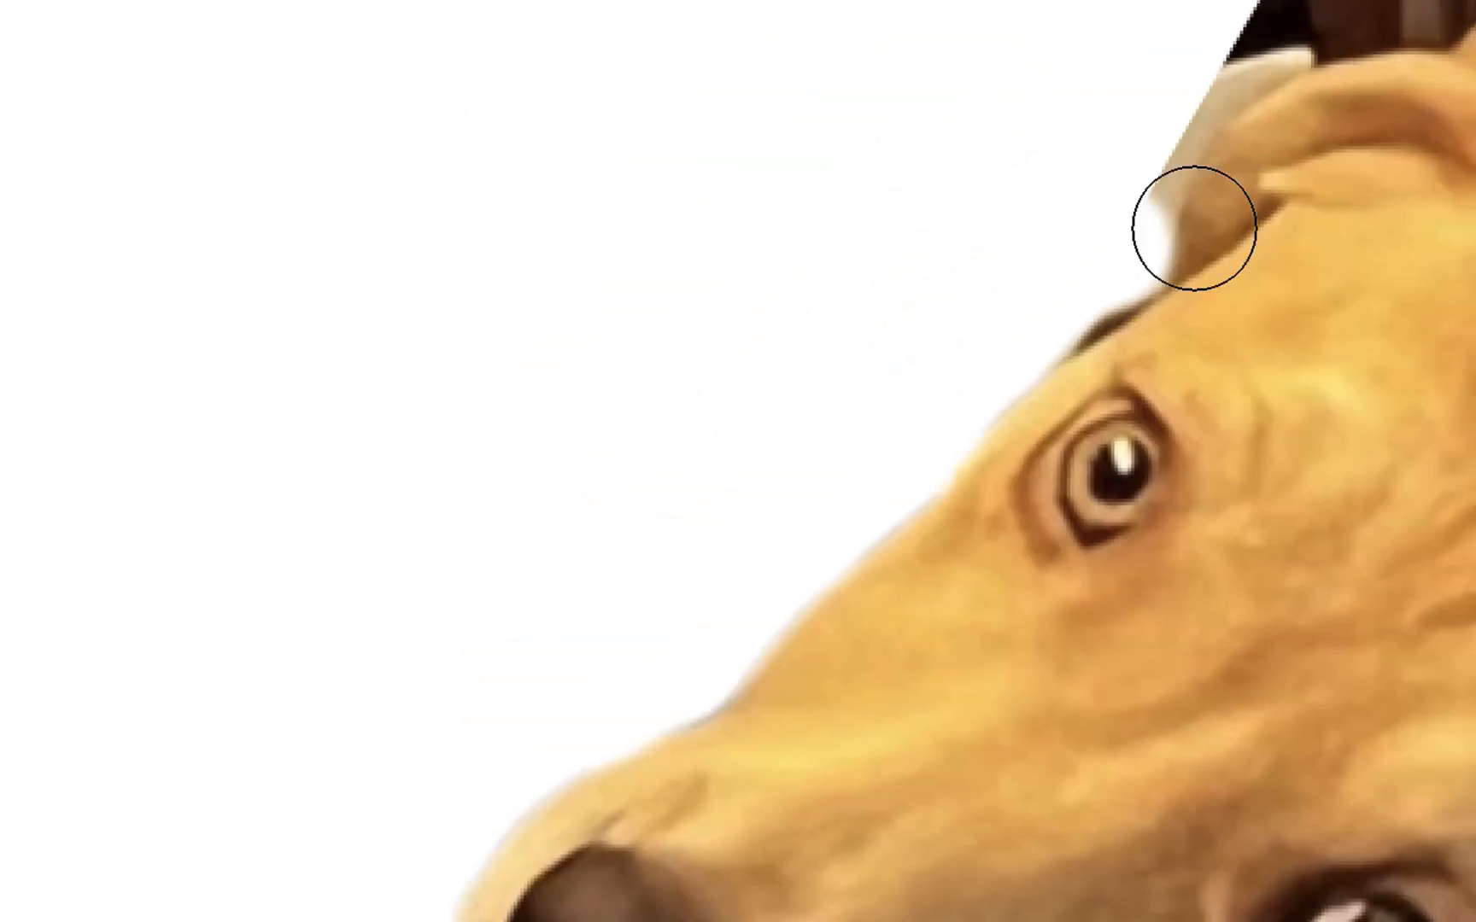
Reduce the brush size and paint away the background around the golden dog's raised ear and the top of its head.
scroll(1146, 319, up, 5)
scroll(1056, 286, up, 1)
key(bracketleft)
key(bracketleft)
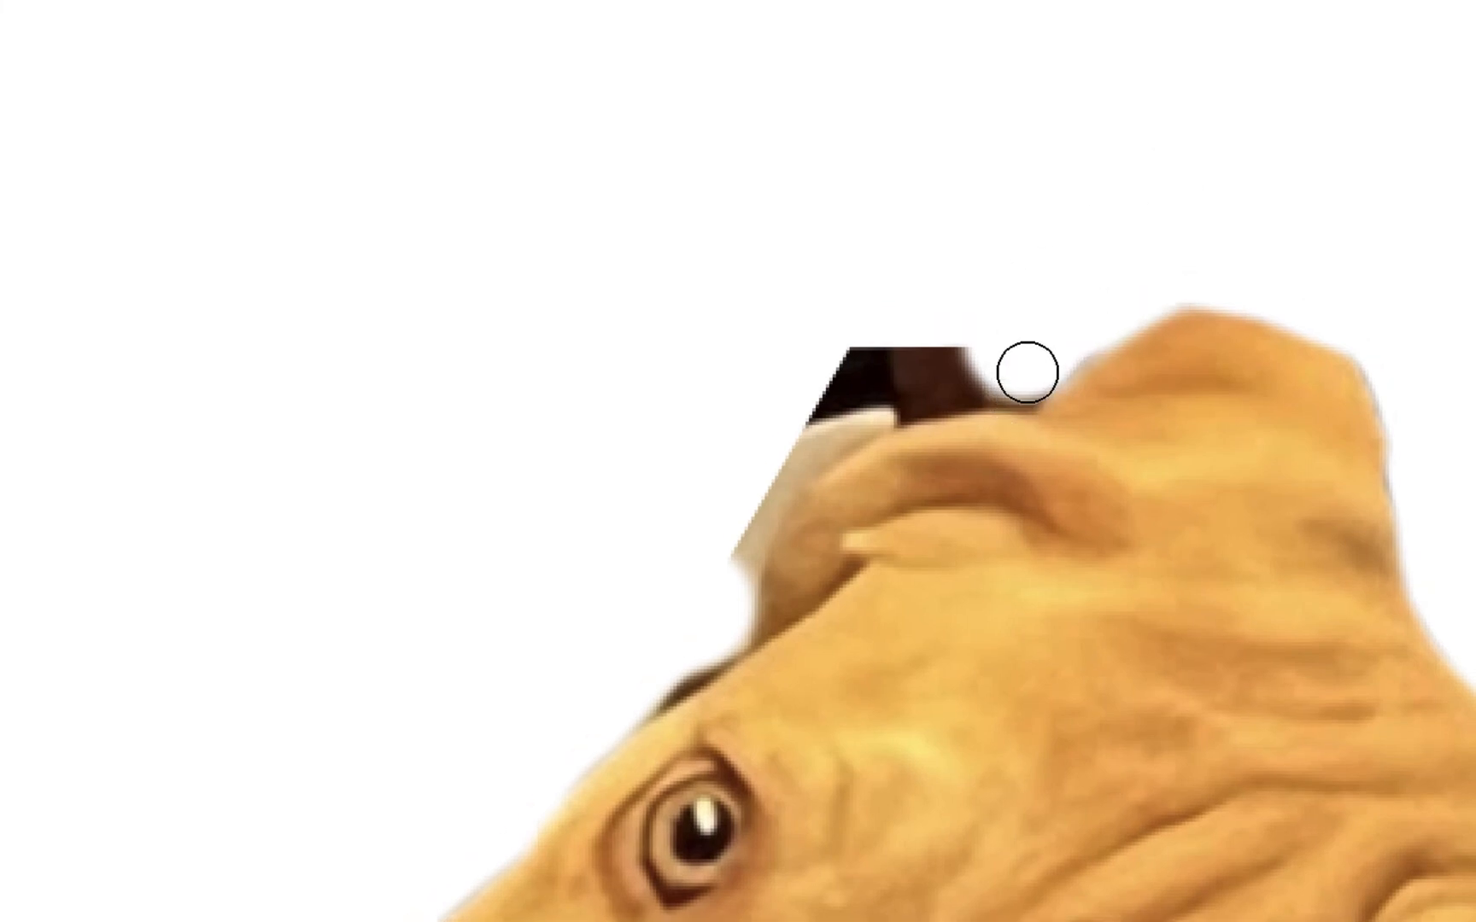
mouse_move(1026, 381)
mouse_down()
mouse_move(933, 391)
mouse_move(847, 426)
mouse_move(782, 484)
mouse_move(722, 574)
mouse_up()
mouse_move(958, 332)
mouse_down()
mouse_move(843, 358)
mouse_move(804, 431)
mouse_up()
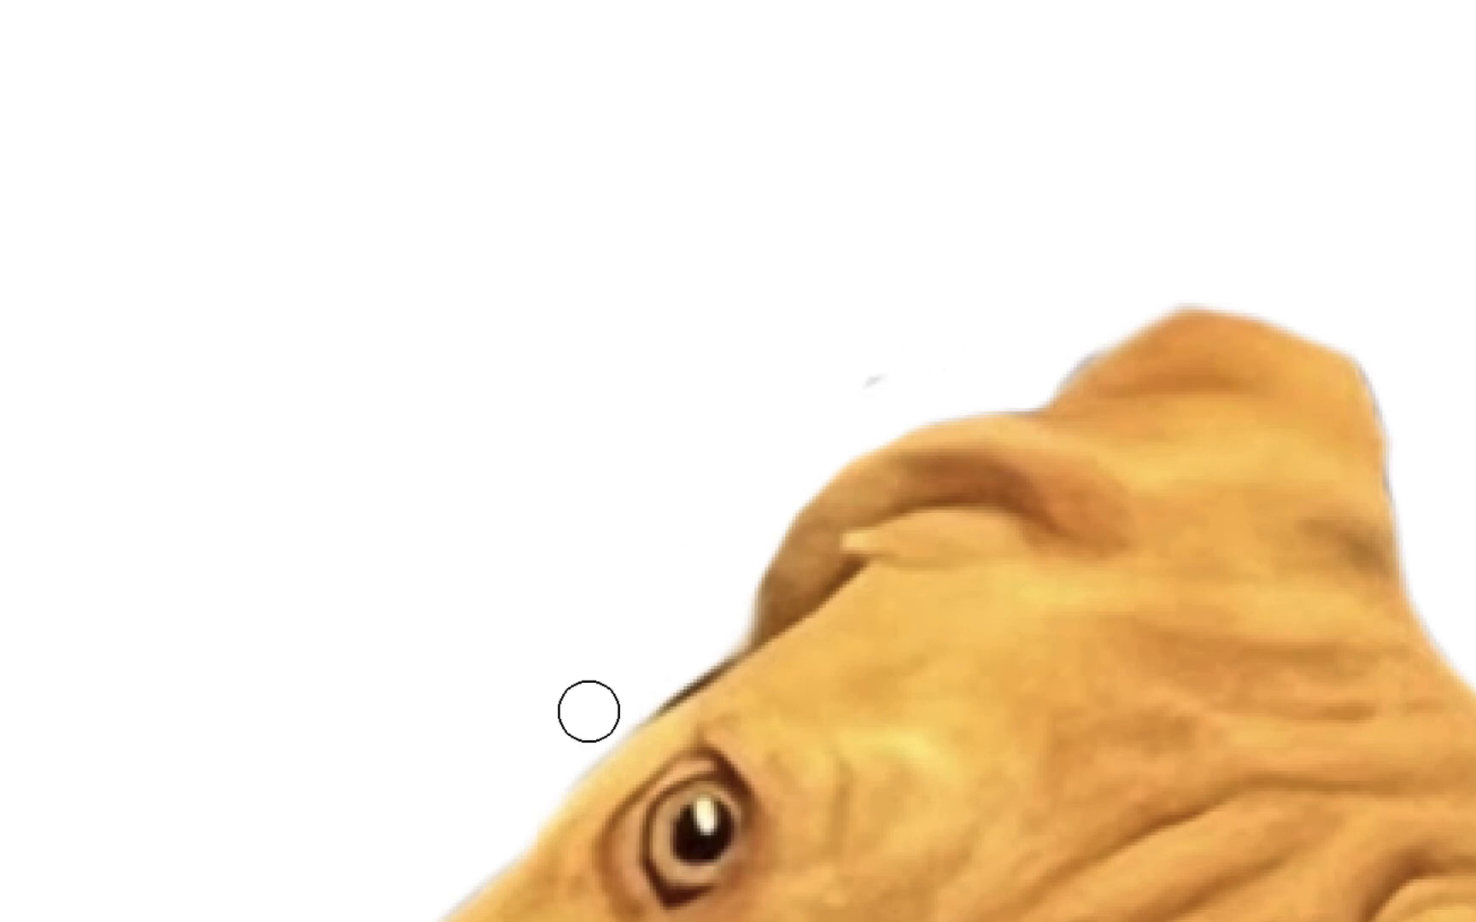
Check the whole cutout by hiding and showing the Background layer, and make the dogs layer's image active instead of its mask.
key(super+minus)
key(super+minus)
key(super+minus)
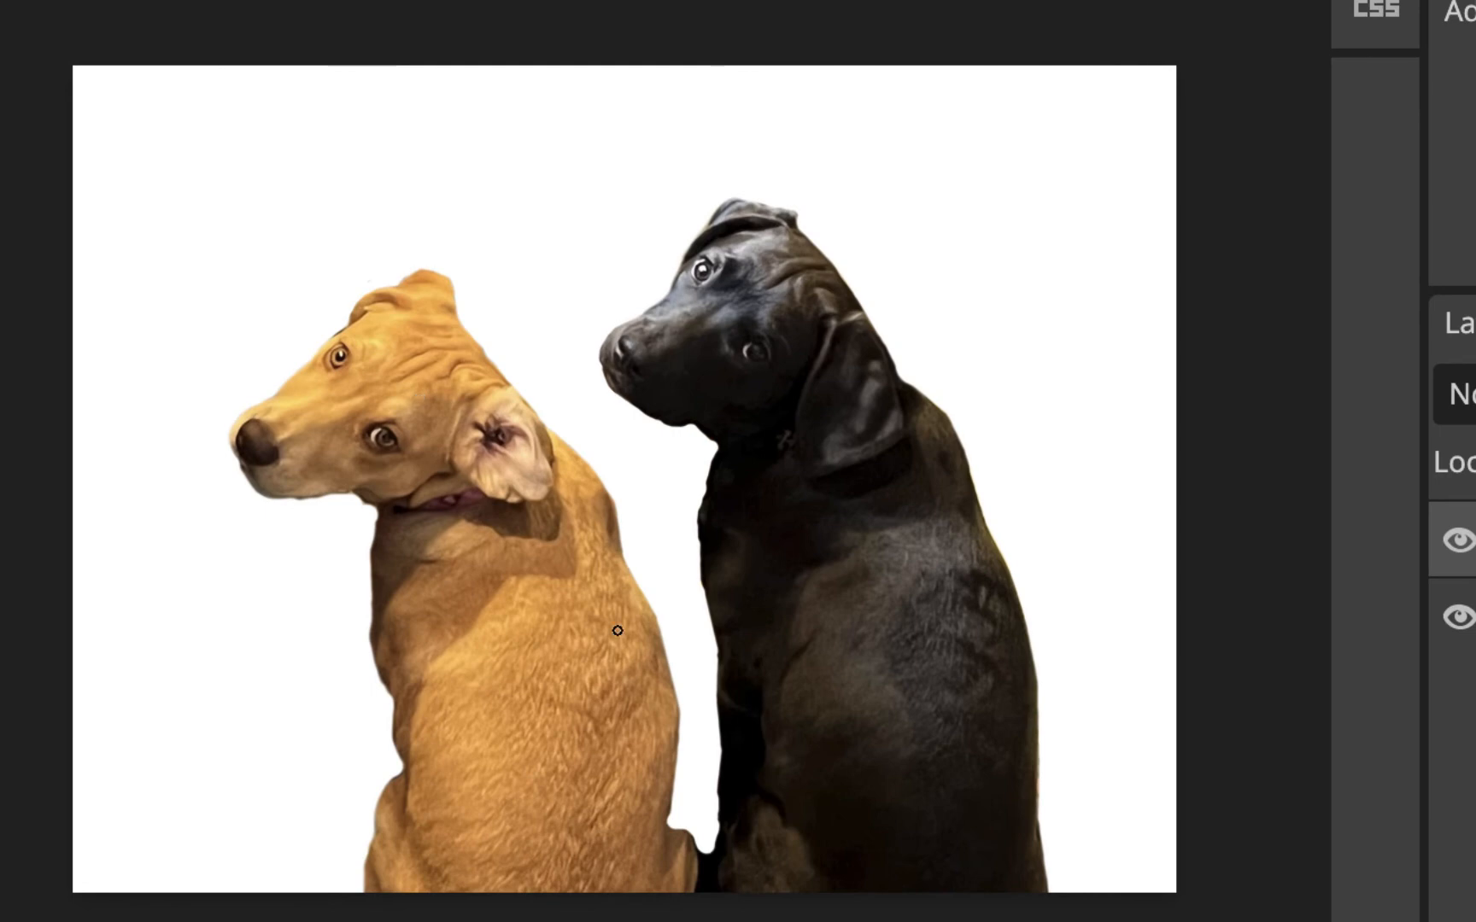
click(1458, 617)
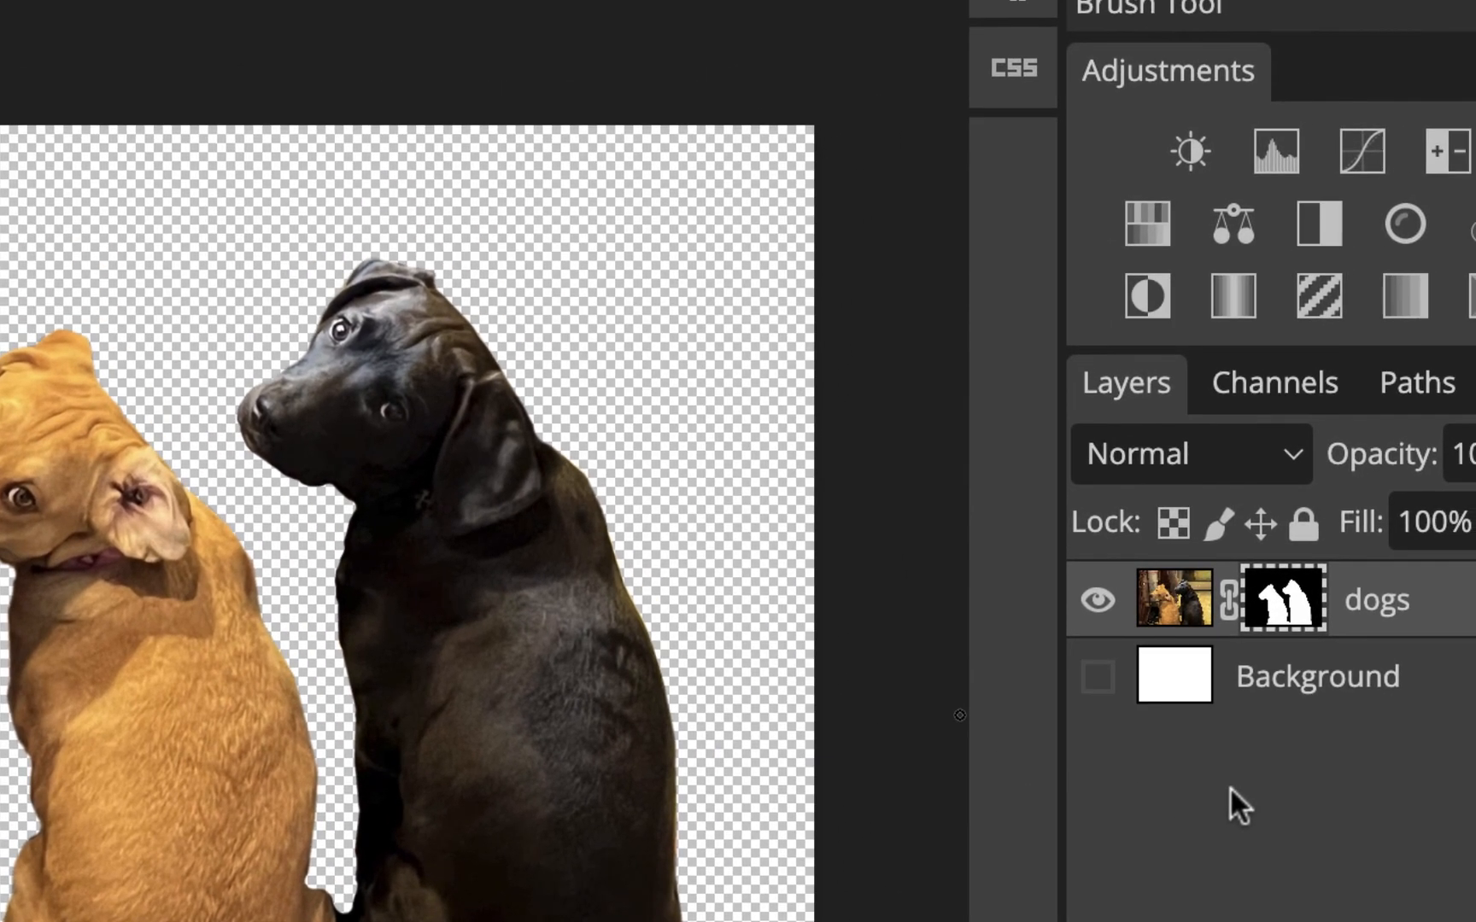
click(1098, 676)
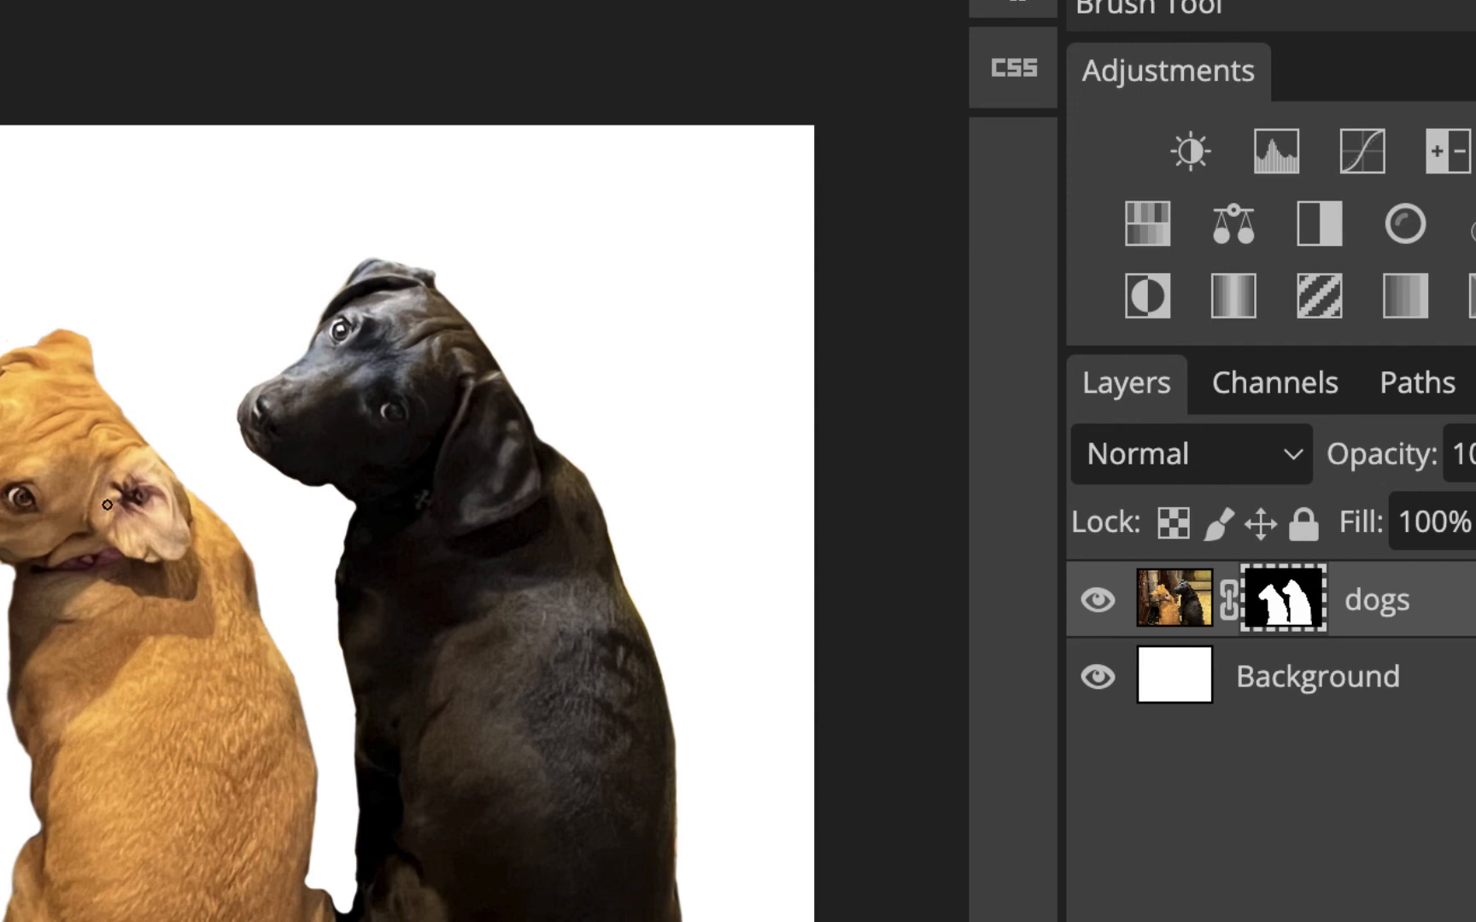
click(1182, 607)
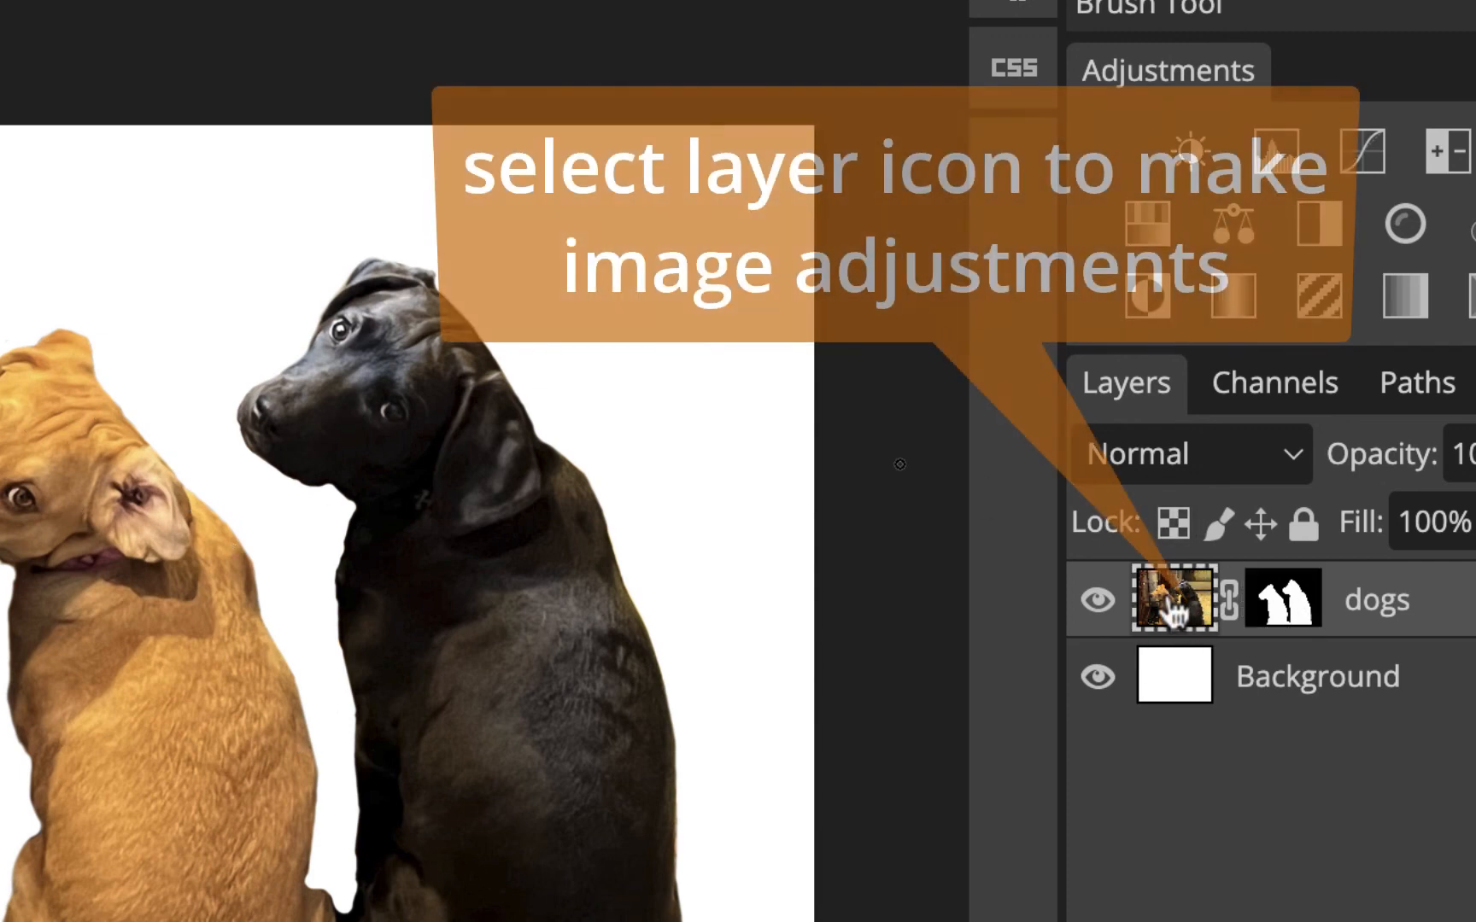